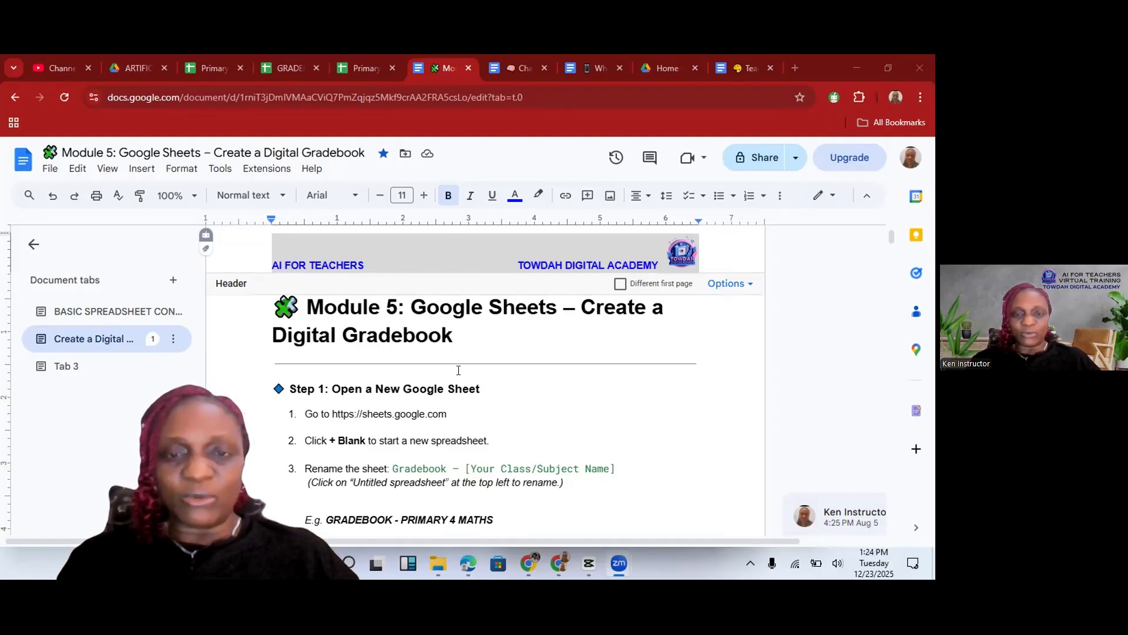
- Look through the open gradebook spreadsheets and the ChatGPT/AI prompt cheat sheet, ending on the Module 5 Google Sheets document
click(278, 71)
click(212, 69)
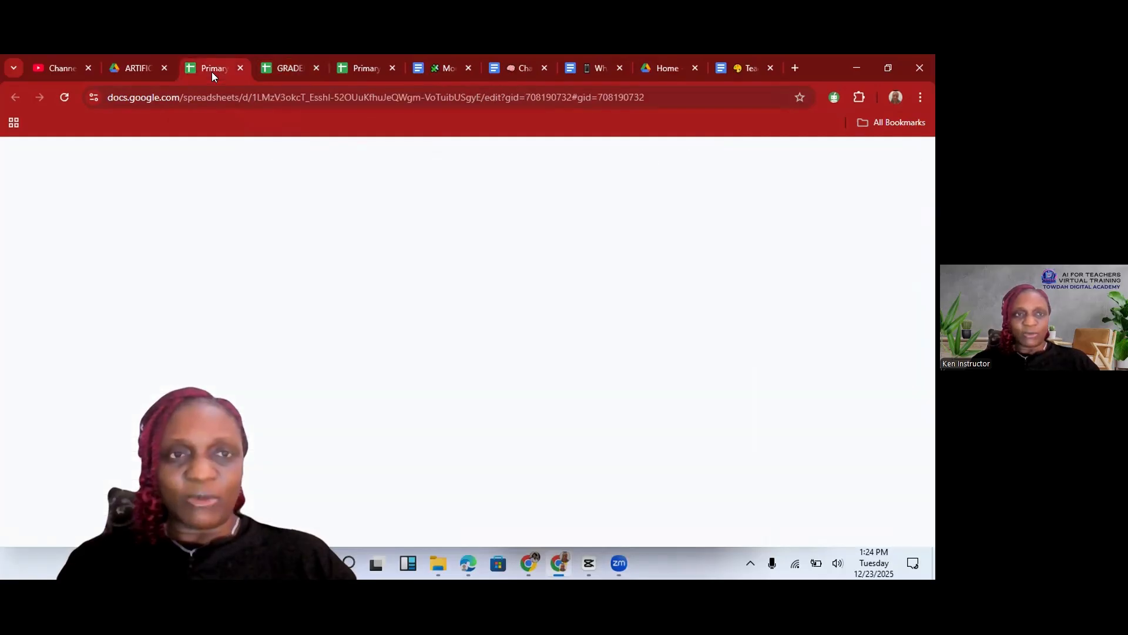
click(333, 73)
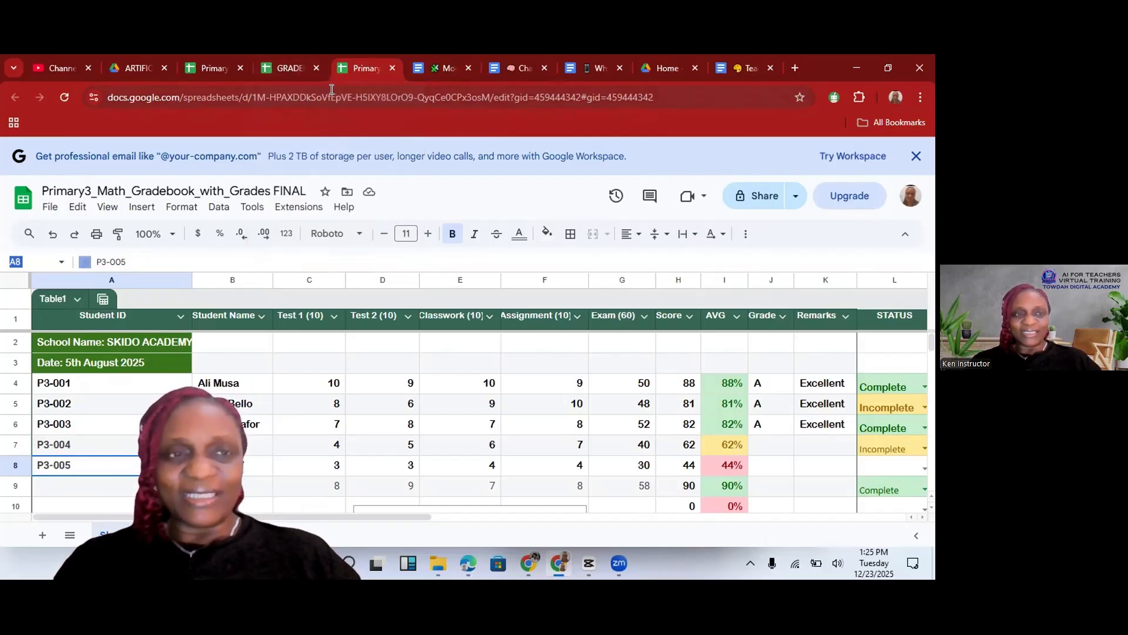
click(500, 75)
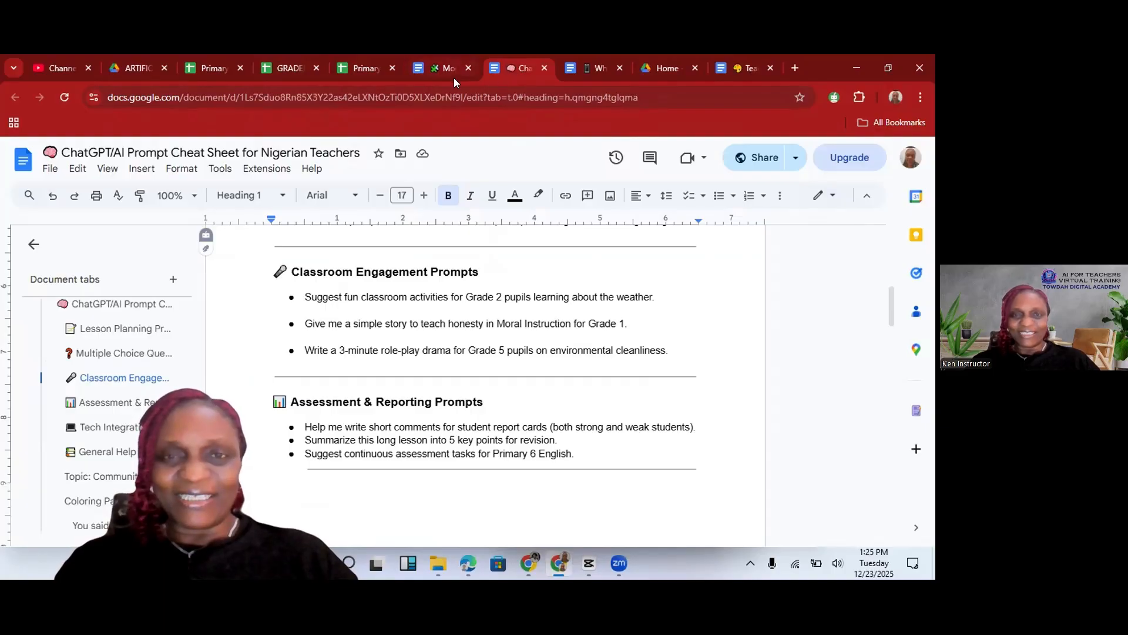
click(438, 72)
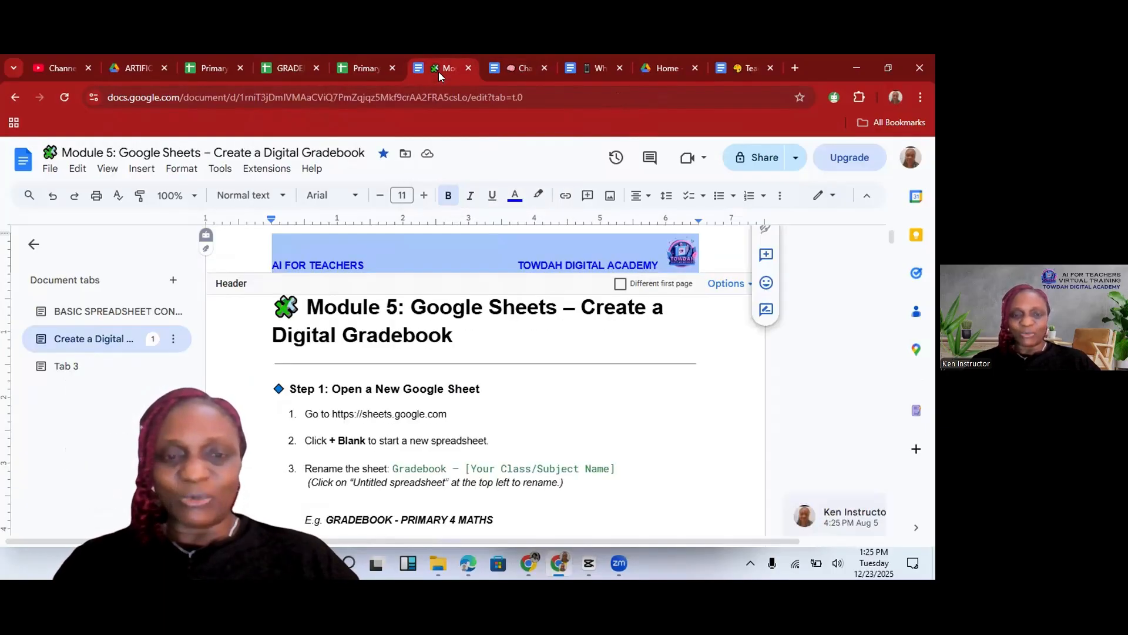
- Open the BASIC SPREADSHEET CONCEPTS section of the document and read through the definition and key parts of a spreadsheet
click(97, 307)
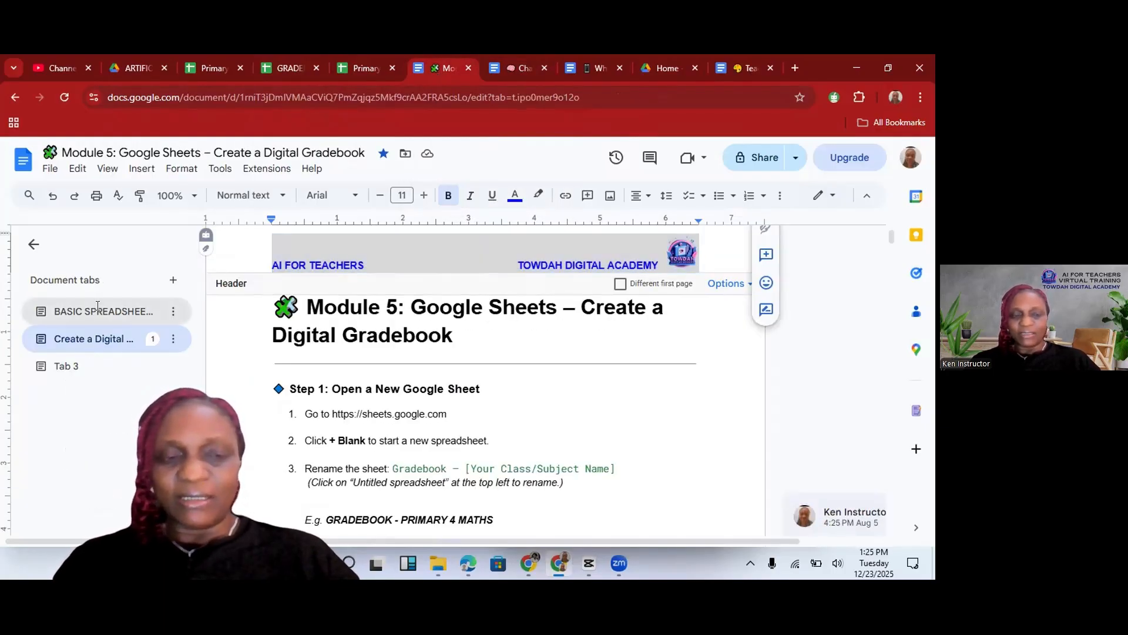
double_click(98, 306)
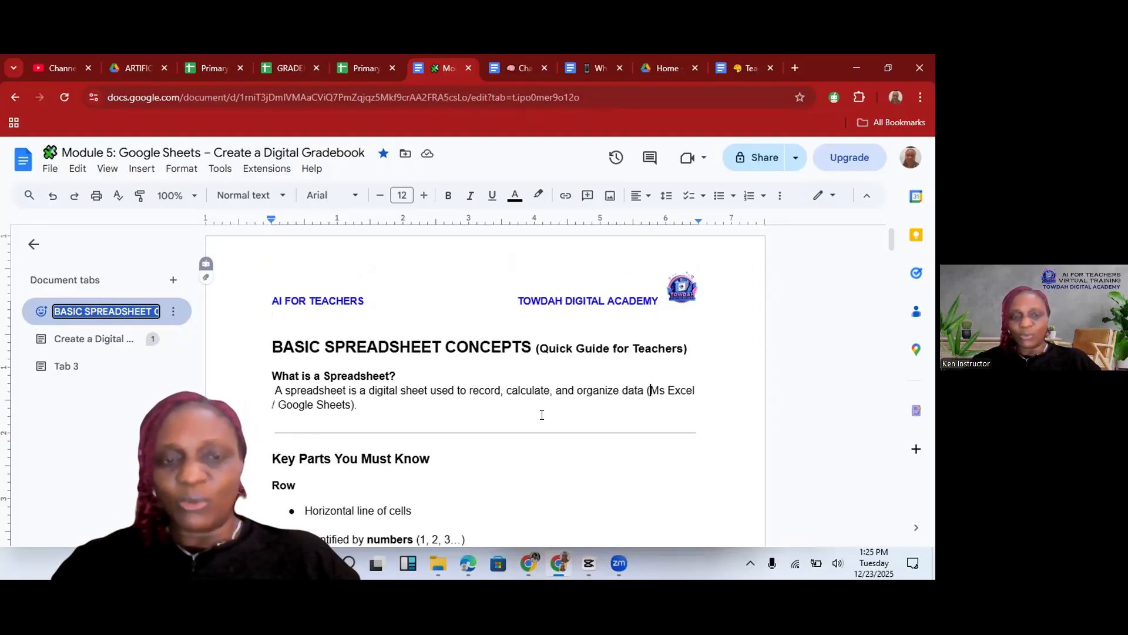
scroll(485, 381, down, 1)
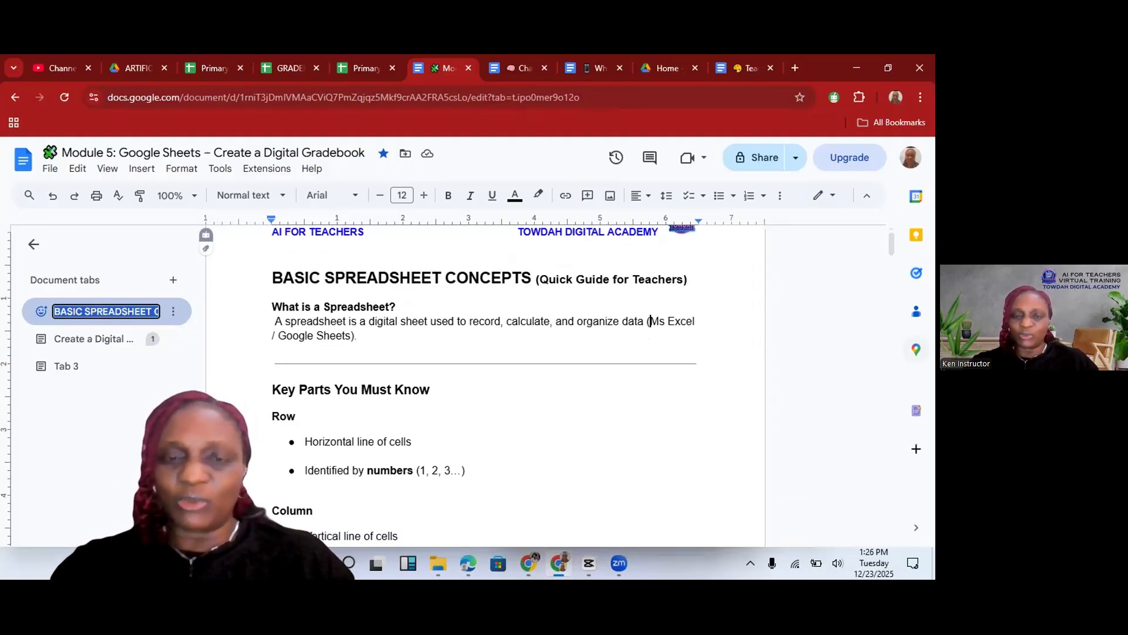
click(784, 404)
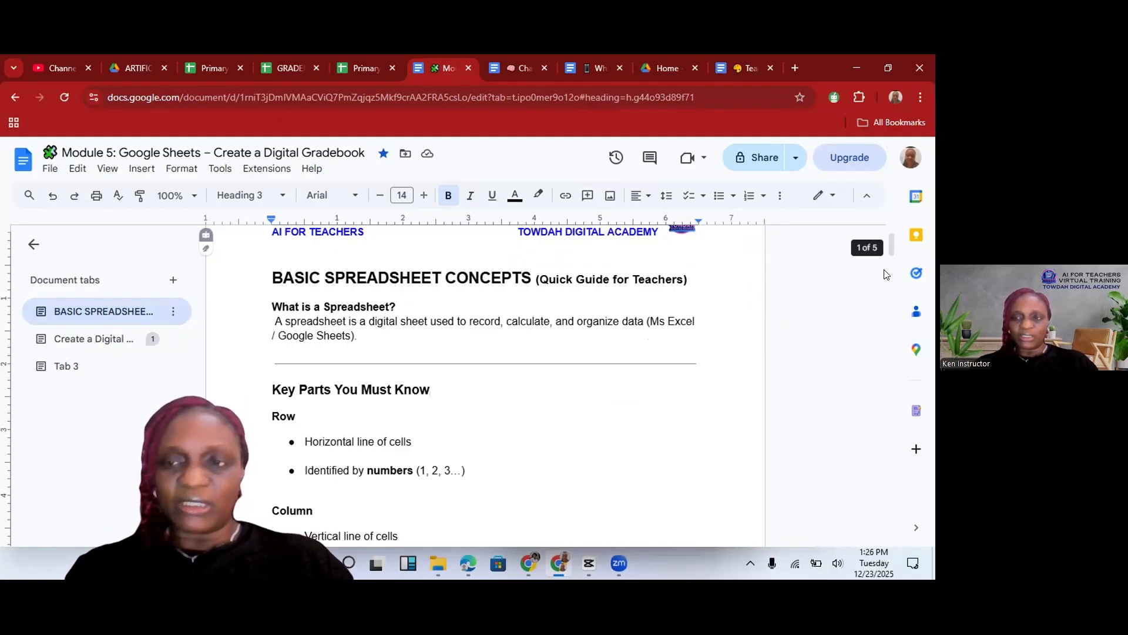
scroll(890, 269, down, 2)
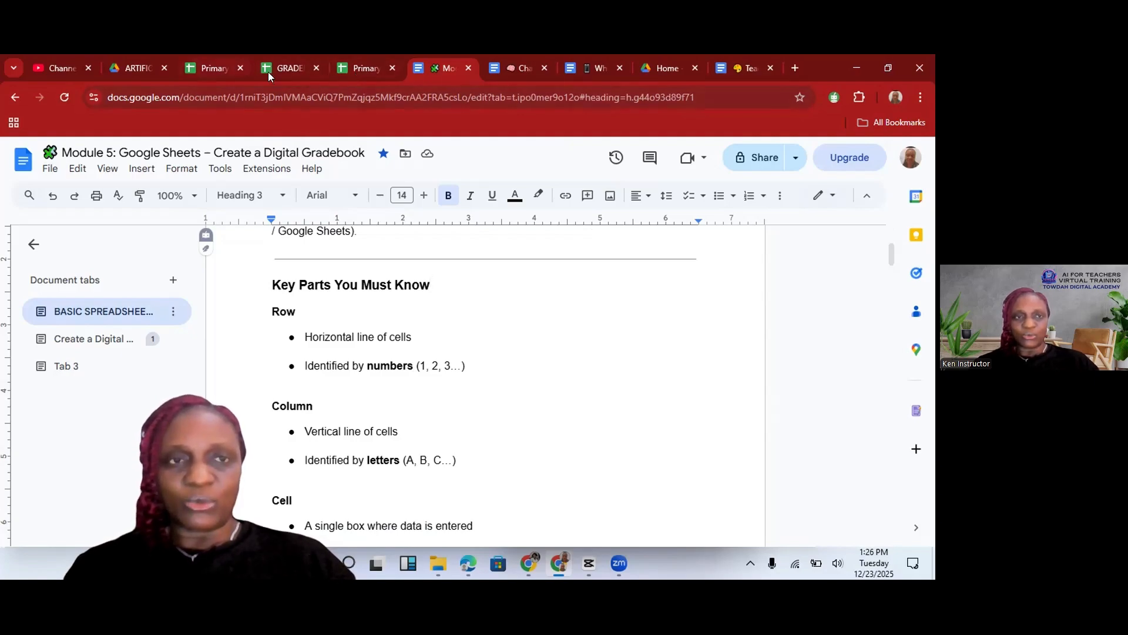
- View the Primary3 math gradebook, the GRADEBOOK - PRIMARY 4 MATHS spreadsheet, and the gradebook file preview in Drive
key(ctrl+3)
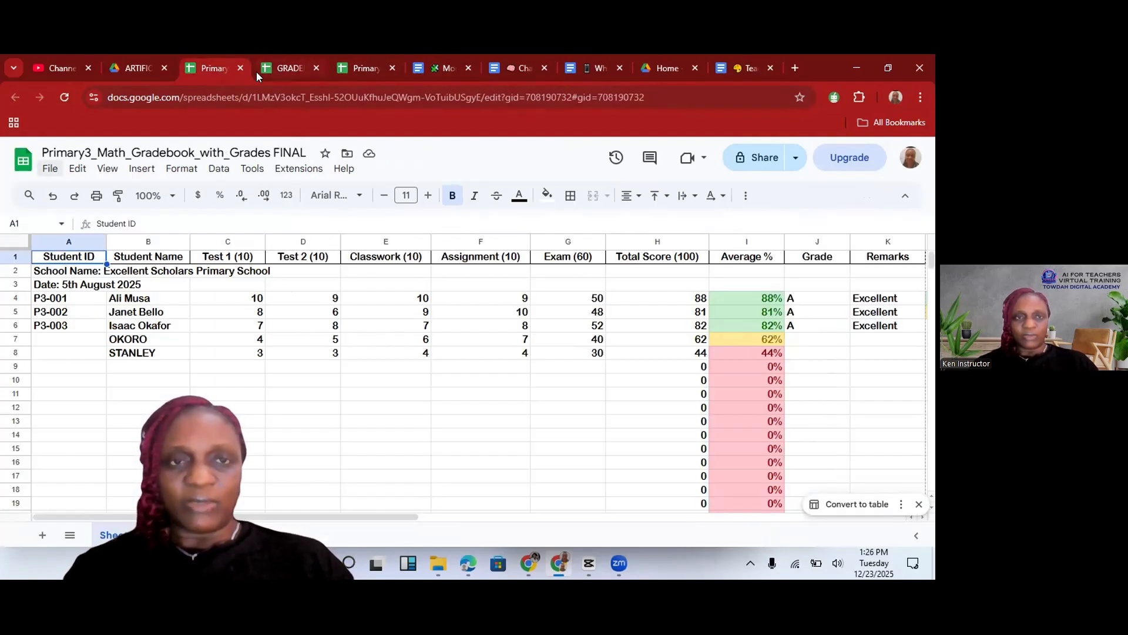
click(257, 72)
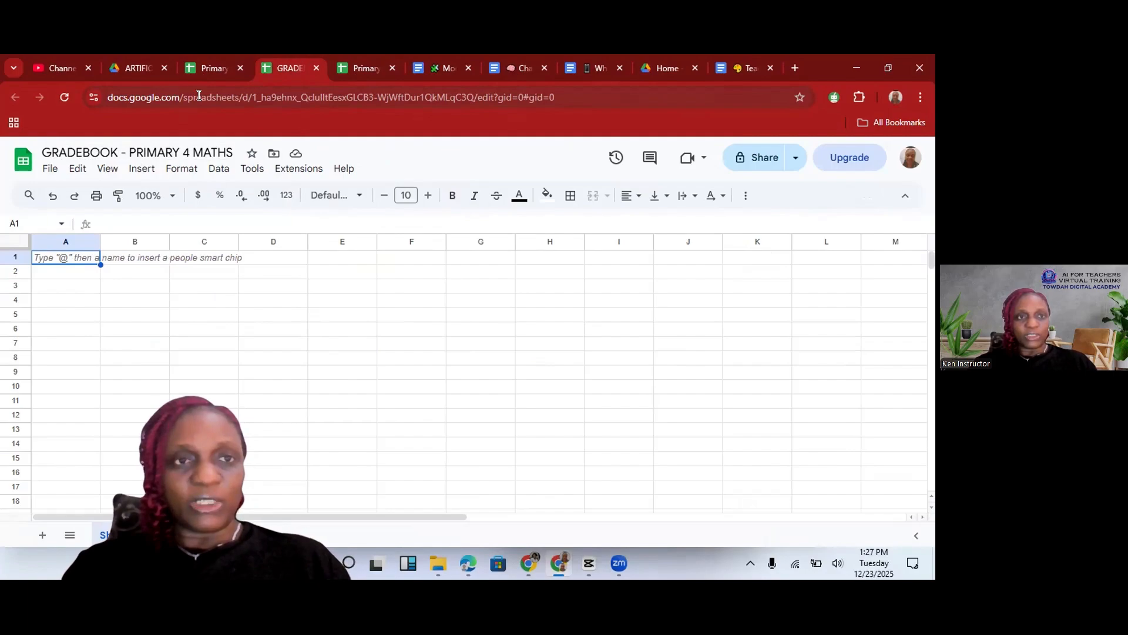
click(128, 68)
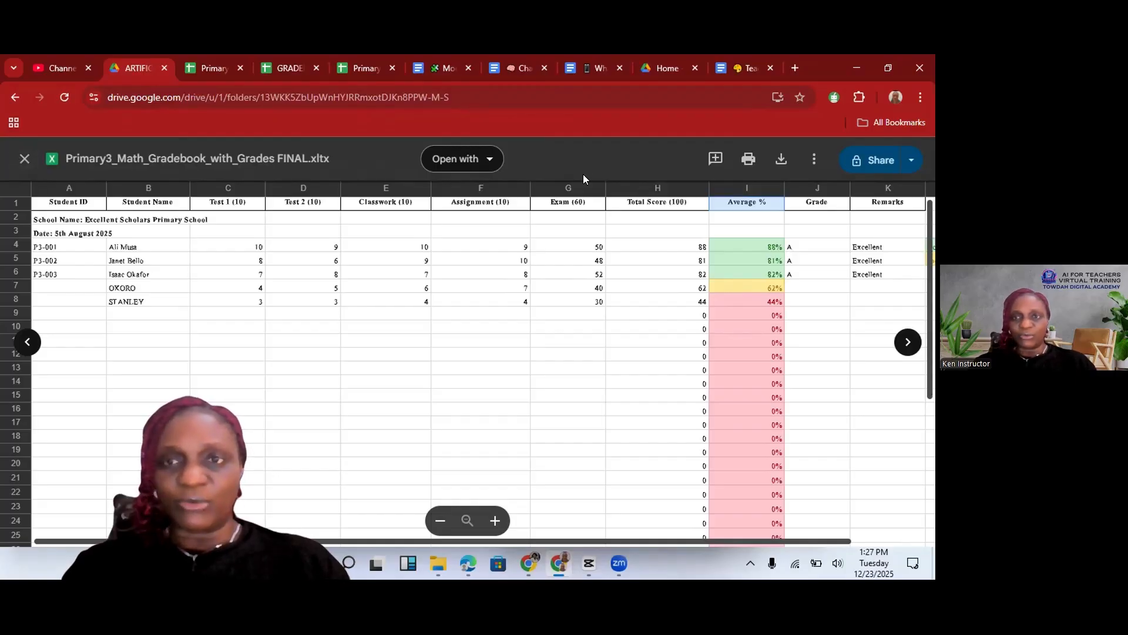
- Open Google Drive in a new browser tab from the Google apps
click(795, 68)
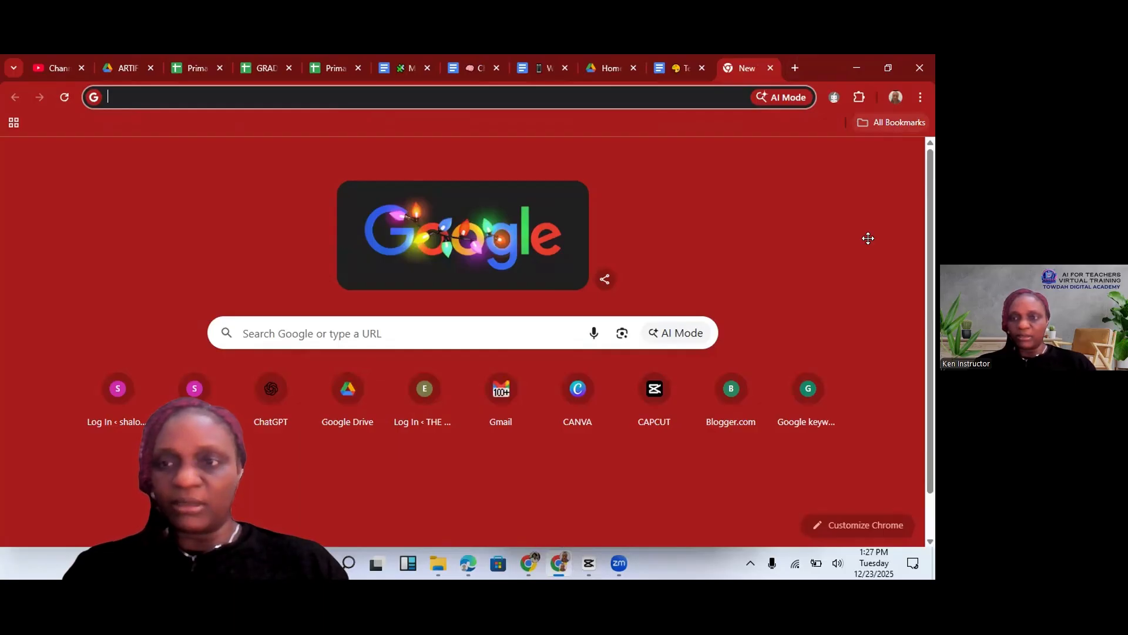
click(868, 165)
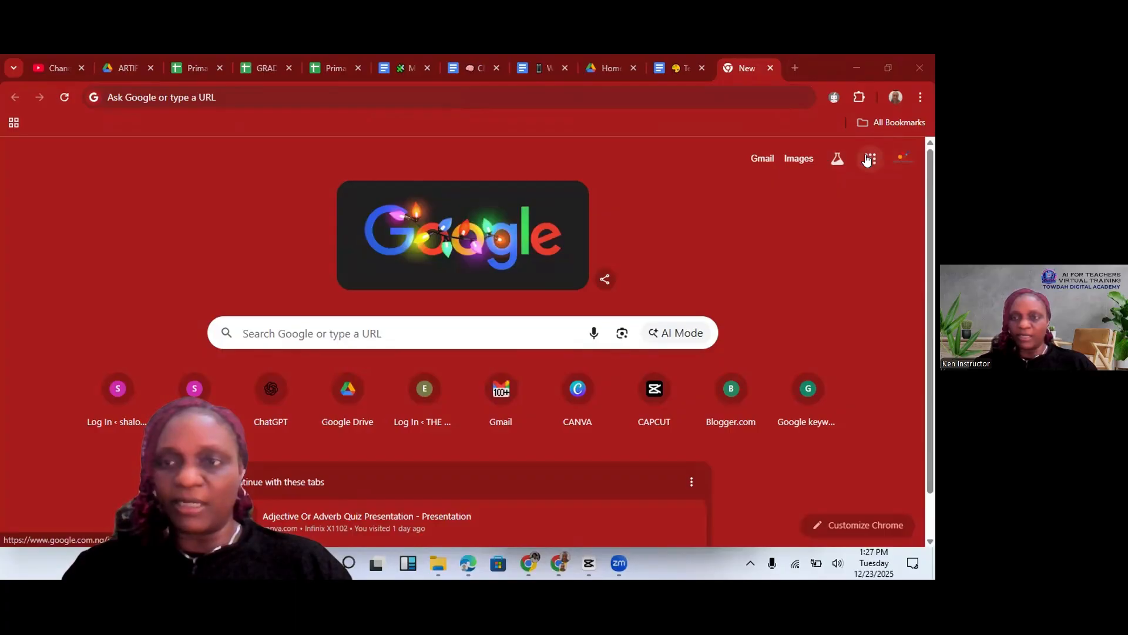
click(868, 159)
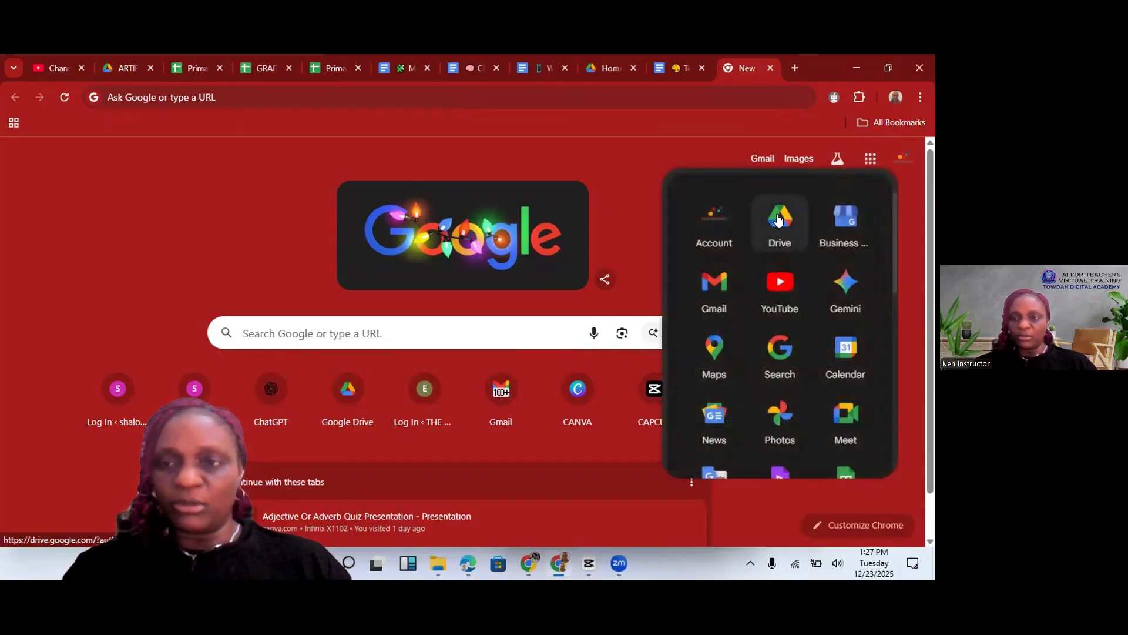
click(780, 220)
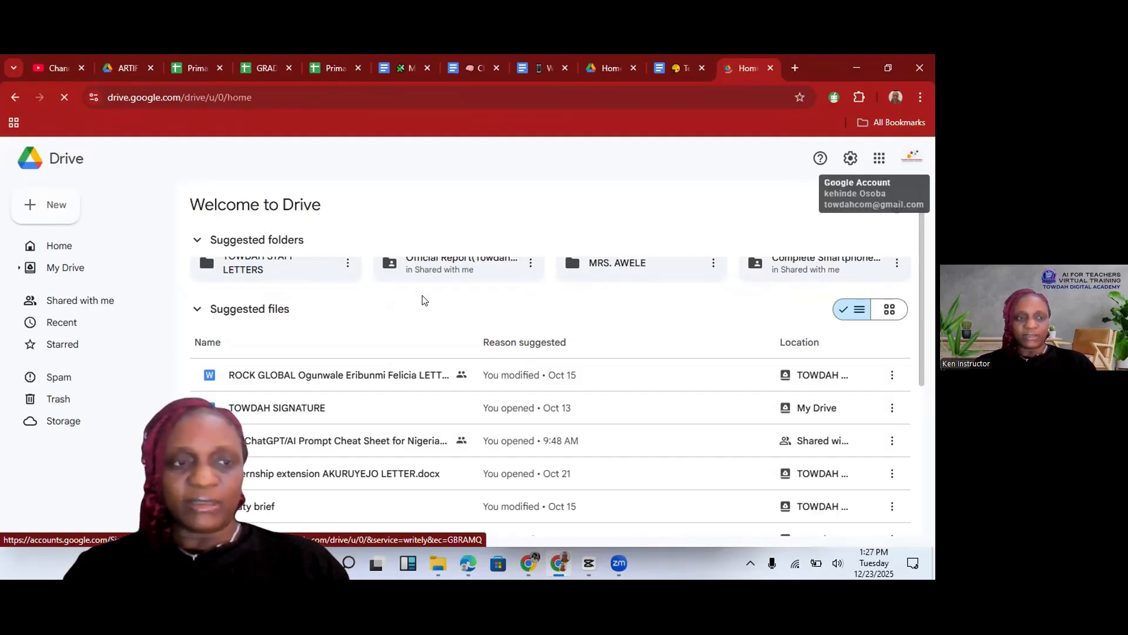
- Create a new blank Google Sheets spreadsheet from Drive
click(33, 206)
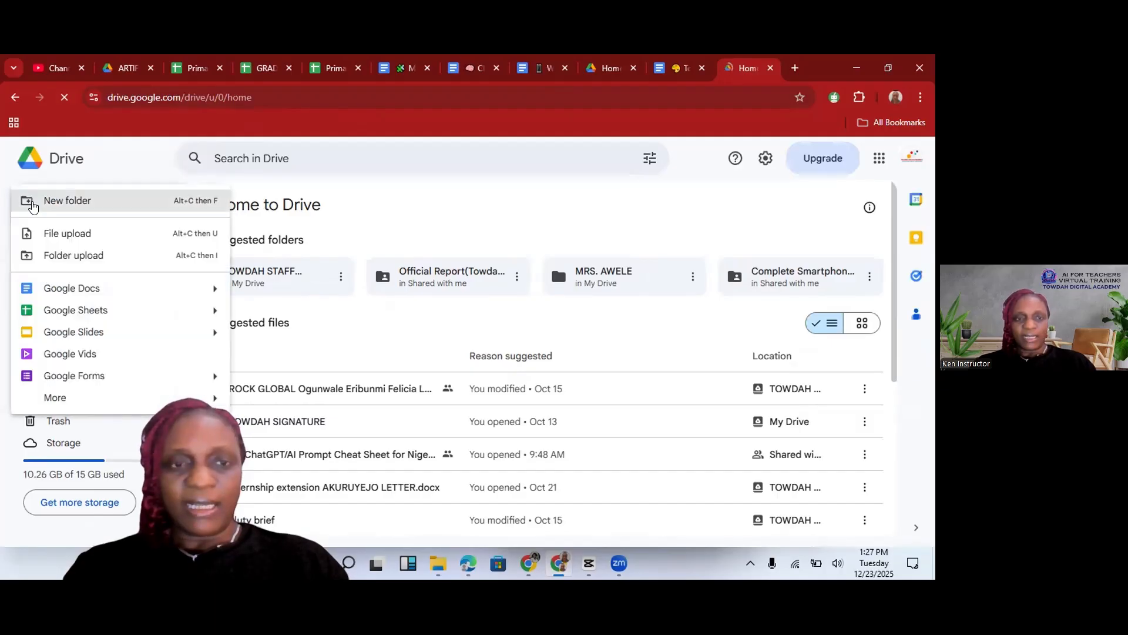
click(79, 313)
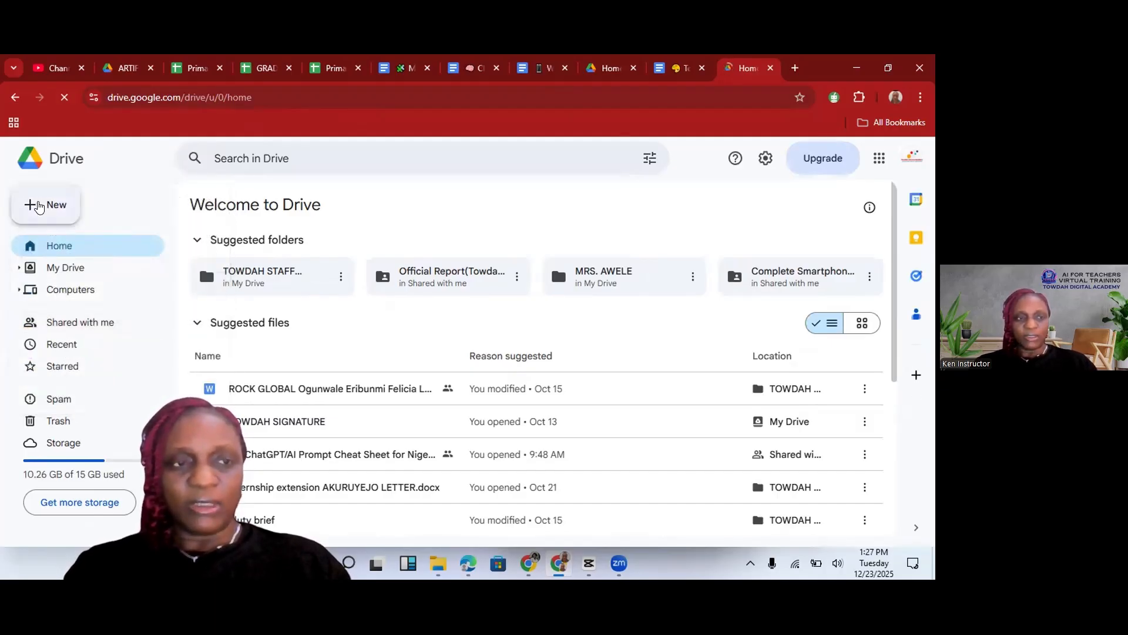
click(38, 207)
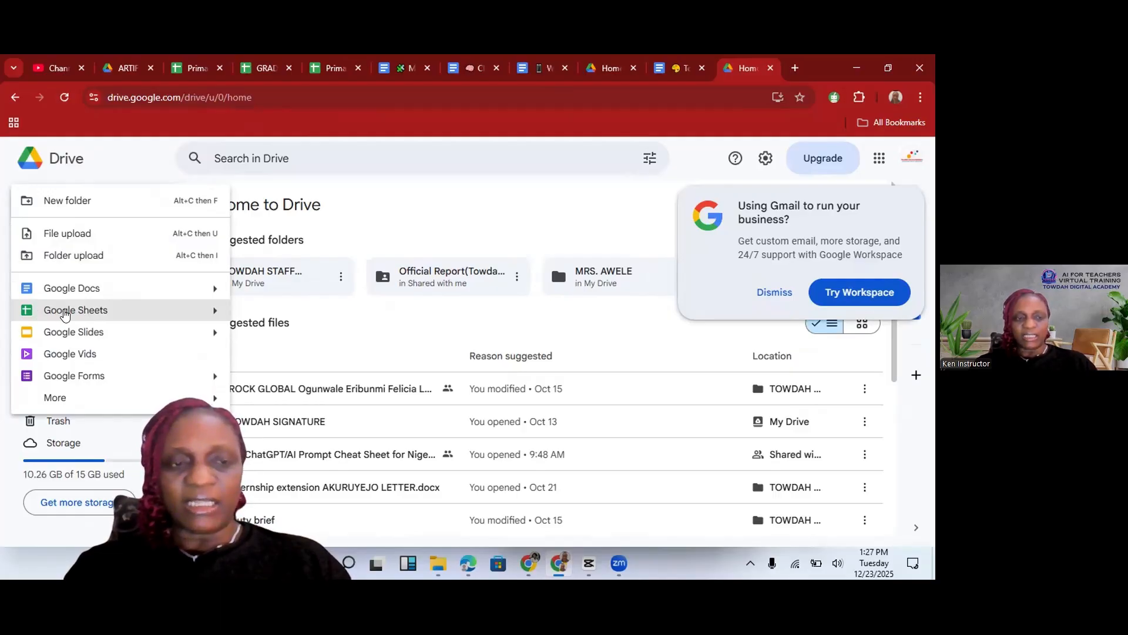
click(66, 315)
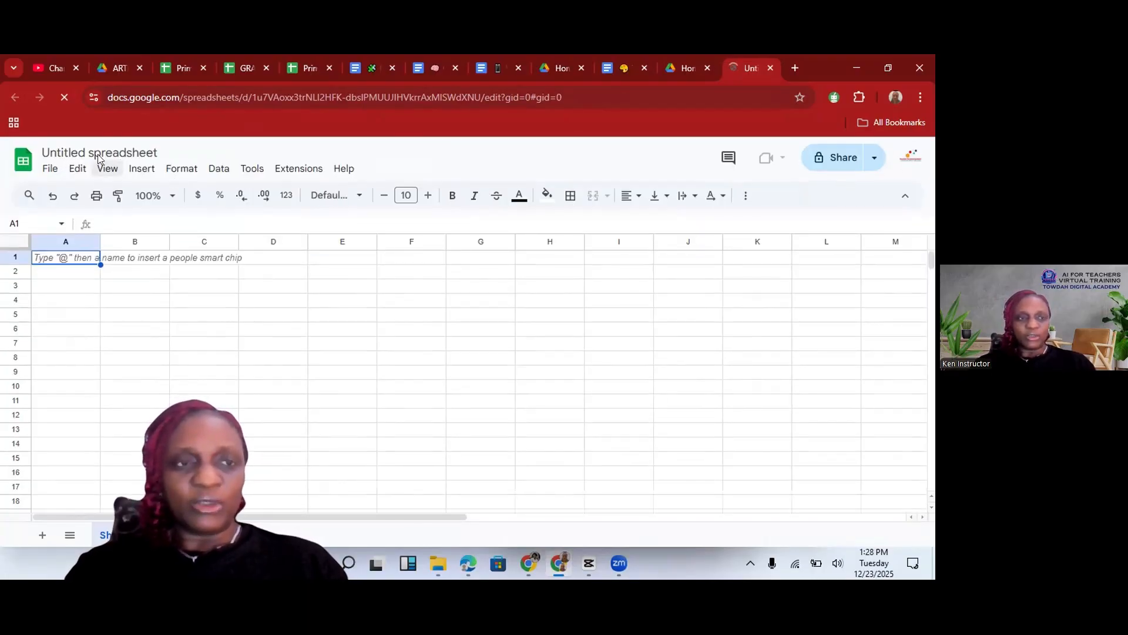
- Rename the untitled spreadsheet as "trial worksheet" and dismiss the dropdown chips tip and Tables suggestions
click(100, 151)
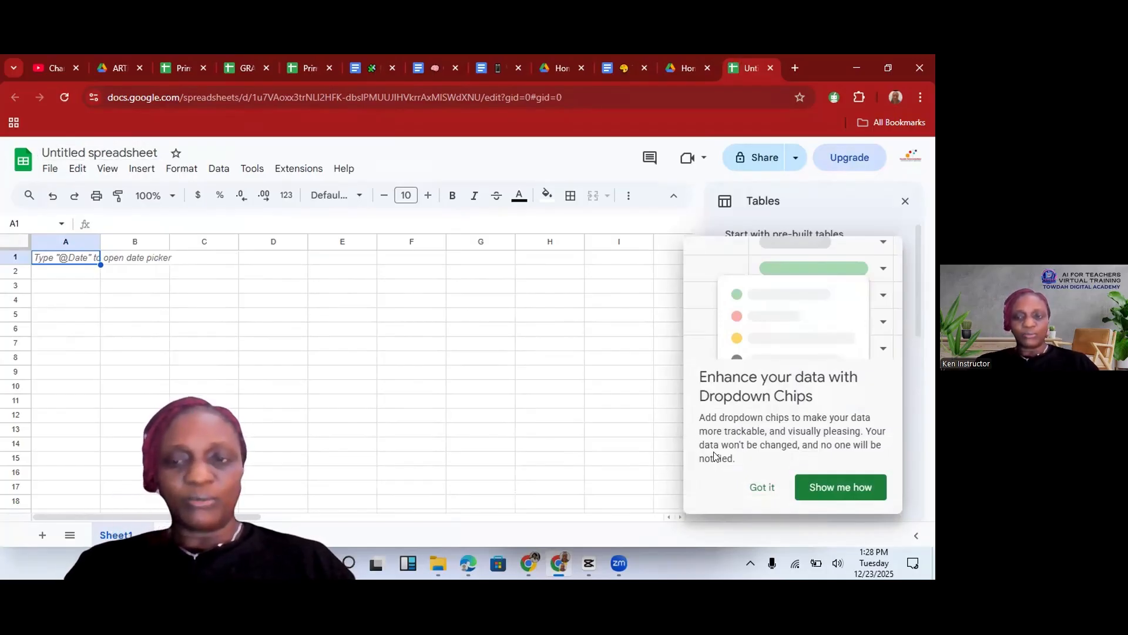
click(762, 488)
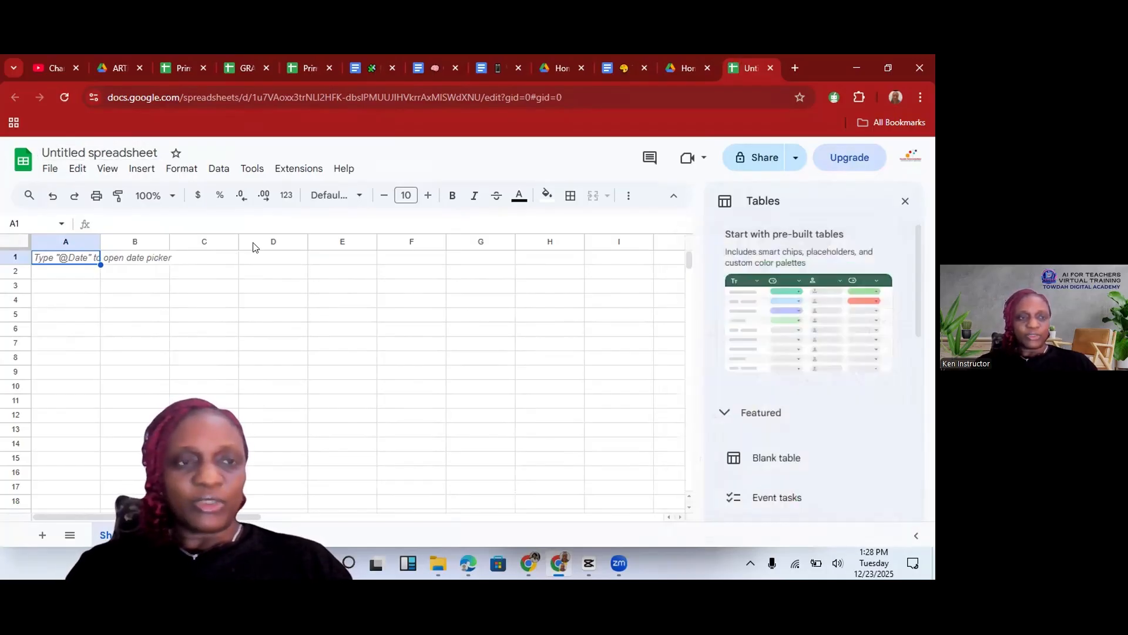
click(120, 143)
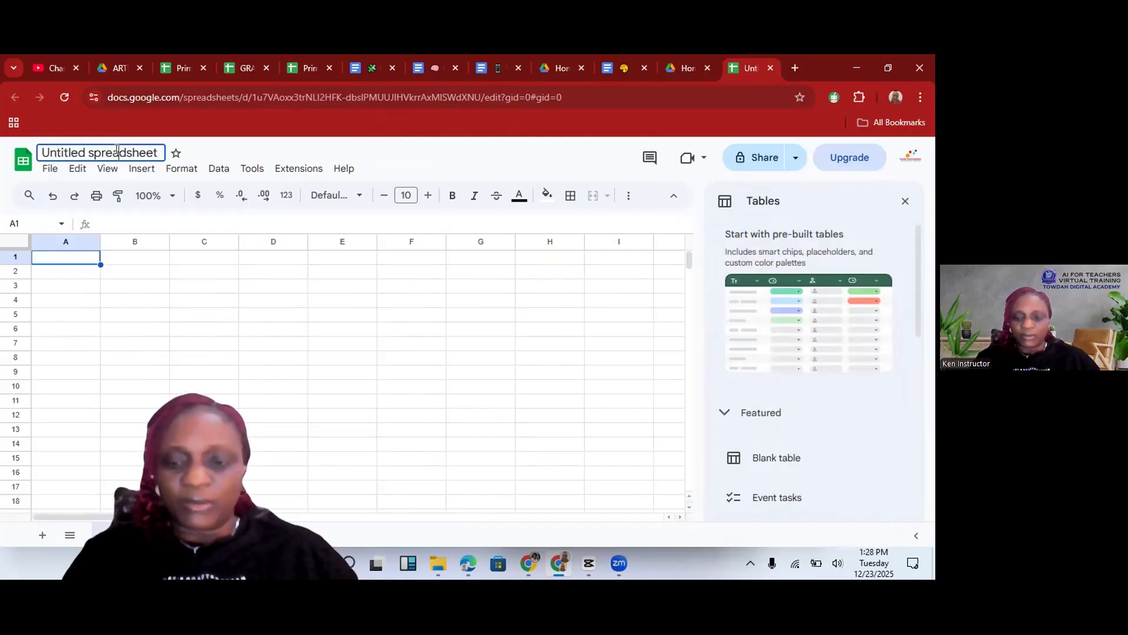
key(BackSpace)
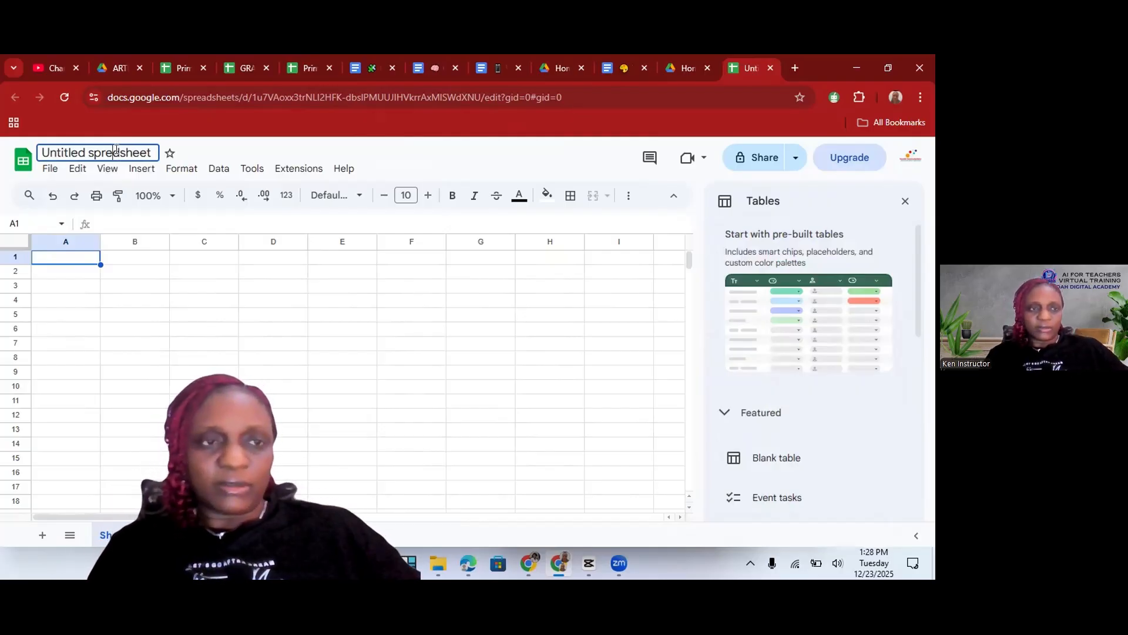
click(151, 151)
key(BackSpace)
key(BackSpace)
key(BackSpace)
key(BackSpace)
key(BackSpace)
key(BackSpace)
key(BackSpace)
key(BackSpace)
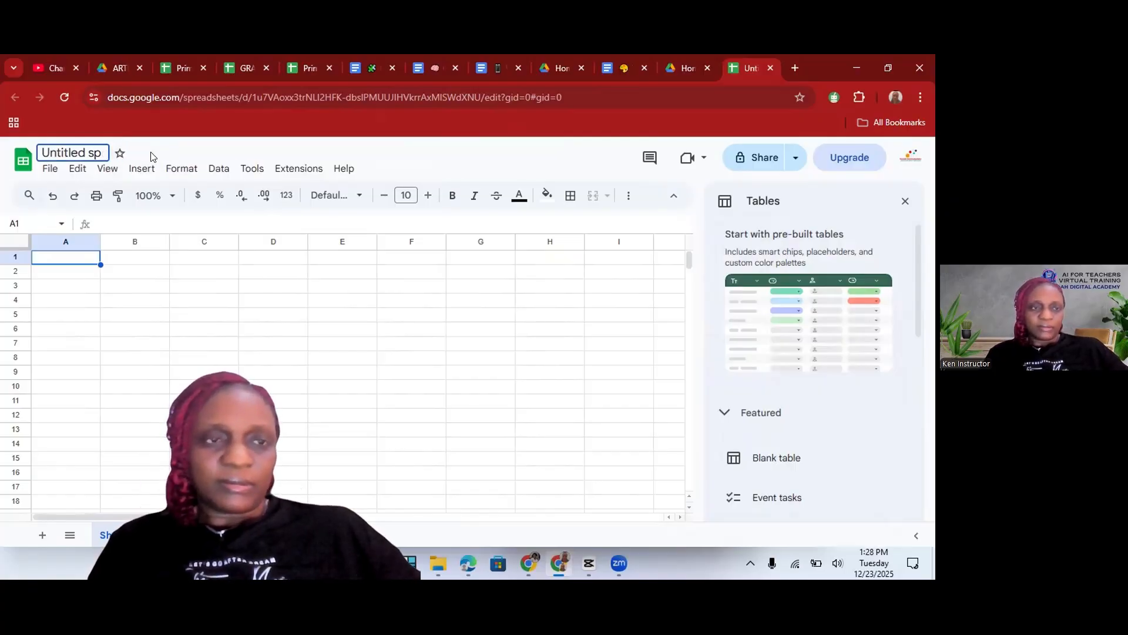
key(BackSpace)
key(BackSpace)
key(BackSpace)
key(BackSpace)
key(BackSpace)
key(BackSpace)
key(BackSpace)
key(BackSpace)
key(BackSpace)
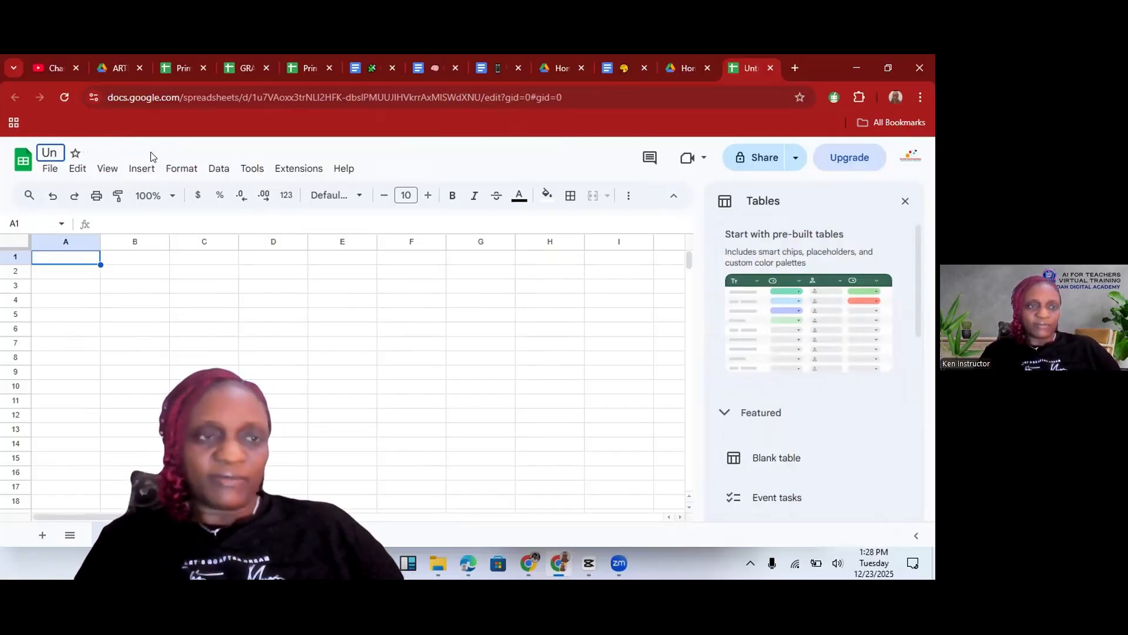
key(BackSpace)
key(BackSpace)
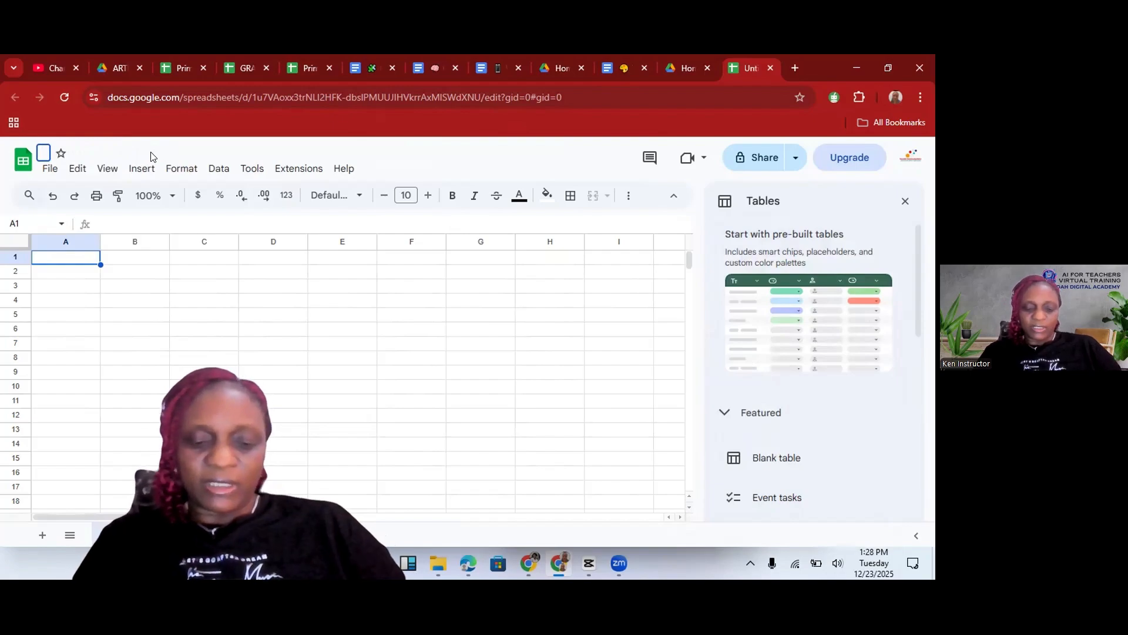
text(trial)
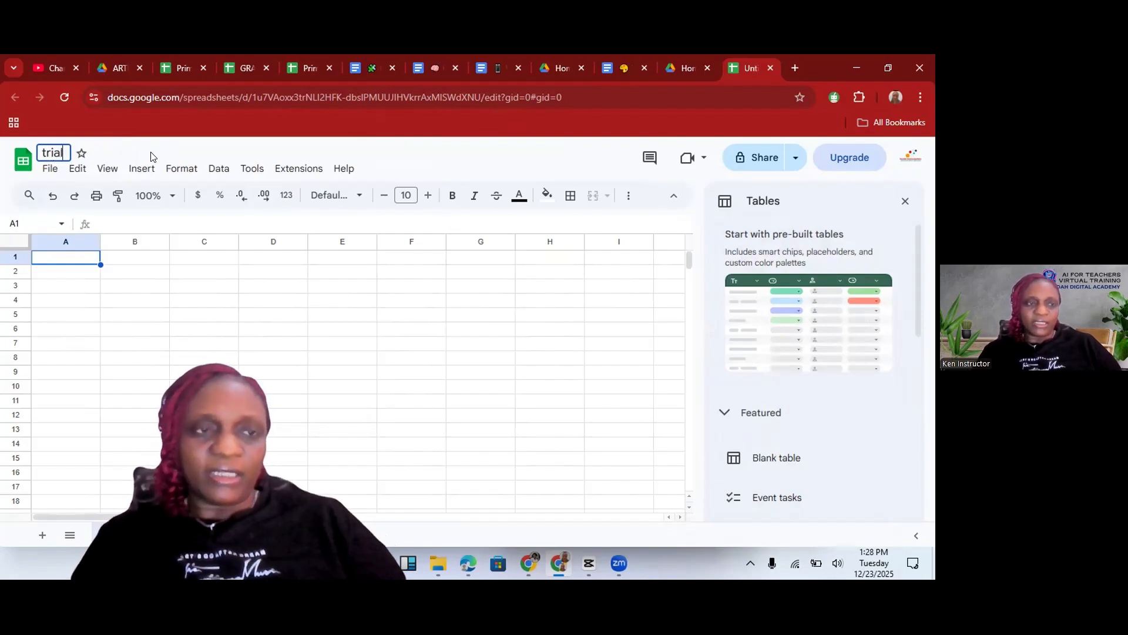
text( worksheet)
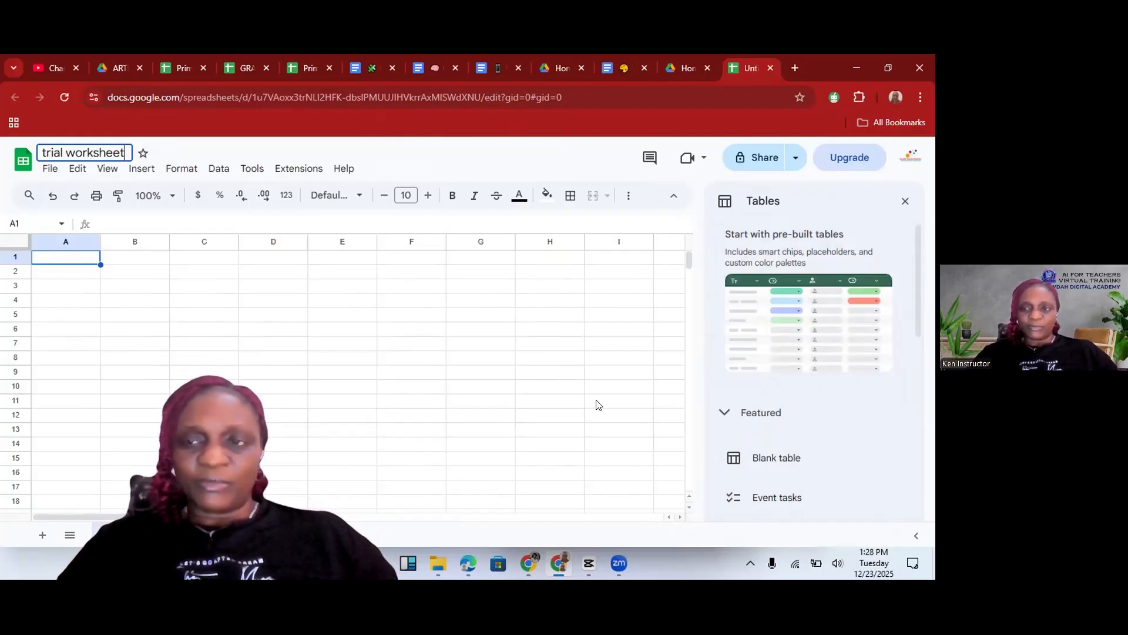
click(905, 201)
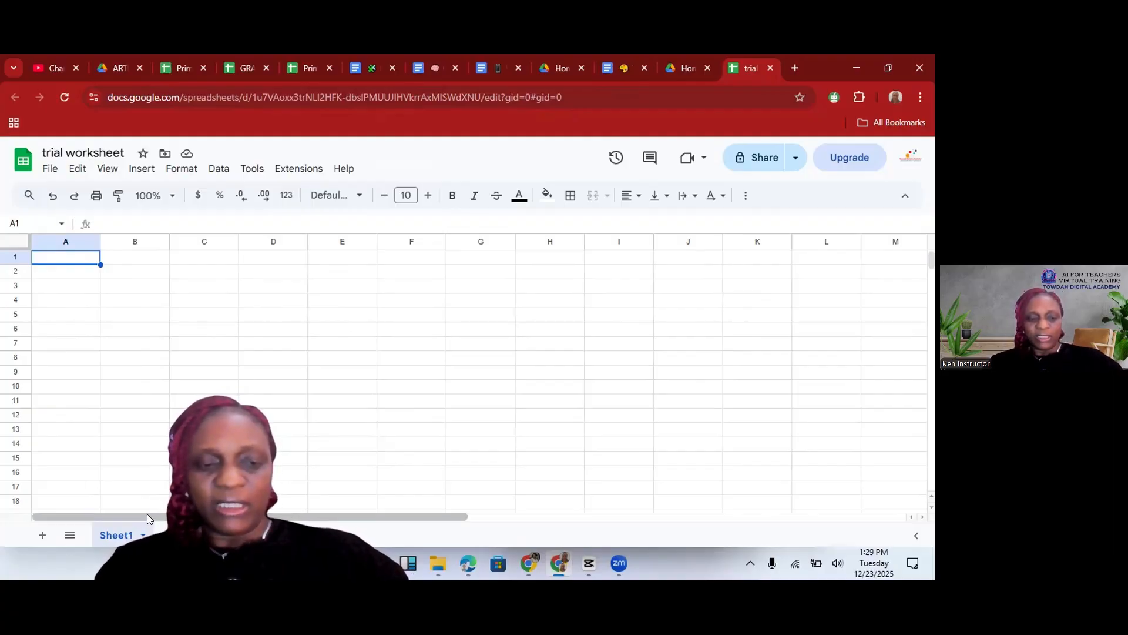
- Narrow column A slightly and select the first-row cells one by one from B1 to F1
drag(147, 514, 91, 532)
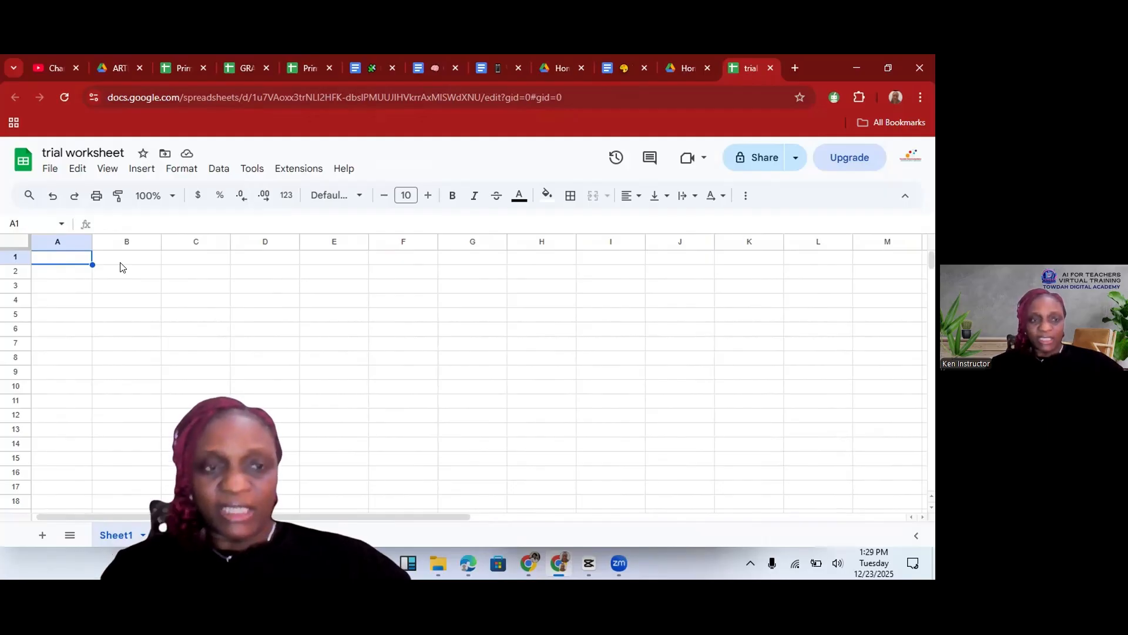
click(141, 259)
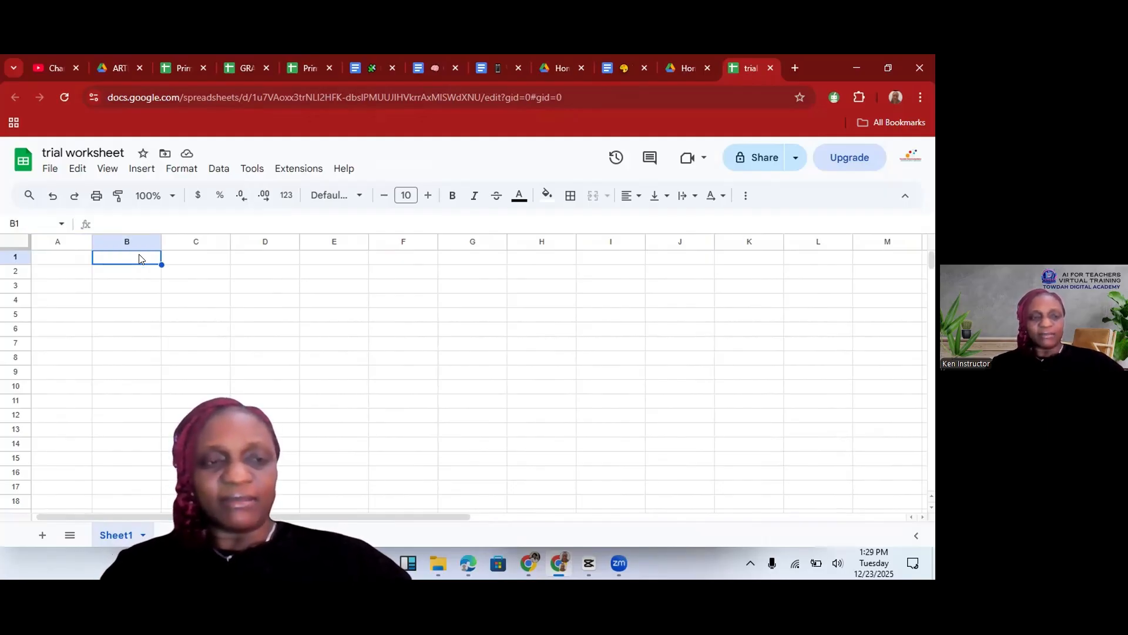
click(197, 263)
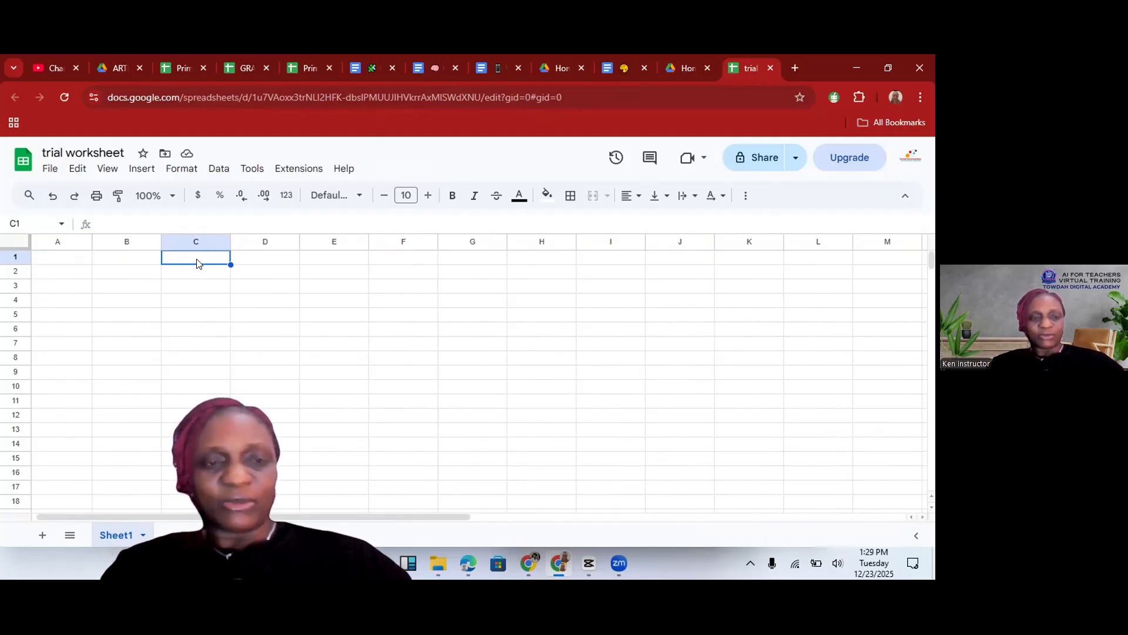
click(258, 259)
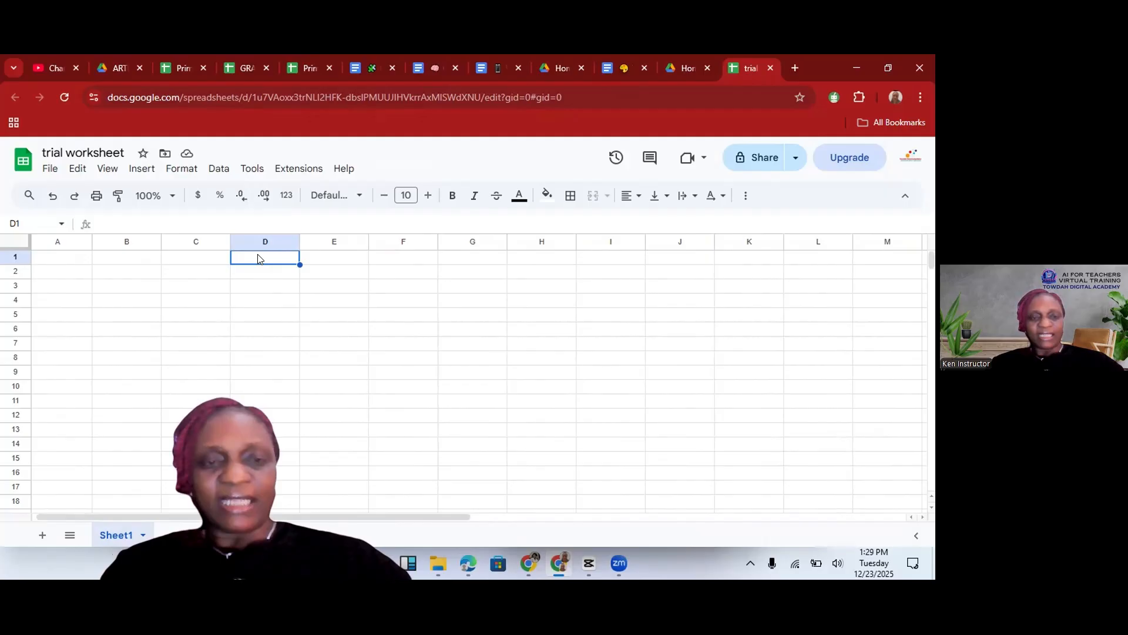
click(343, 260)
click(405, 259)
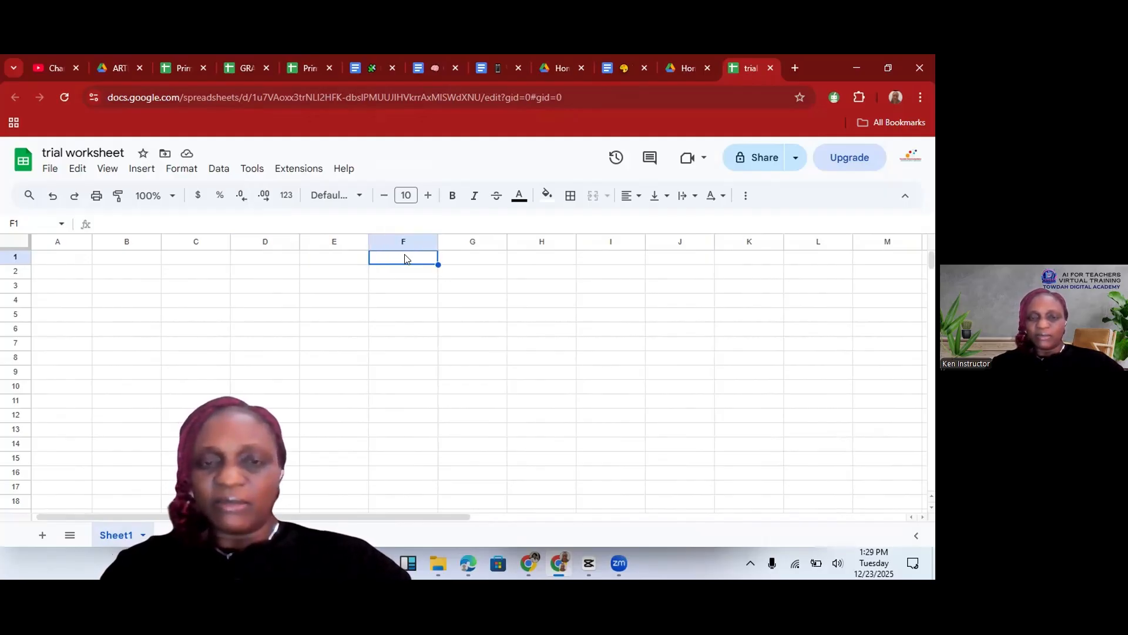
- Select cells G1, A1 and E3 one after another to examine their addresses in the Name box
click(474, 266)
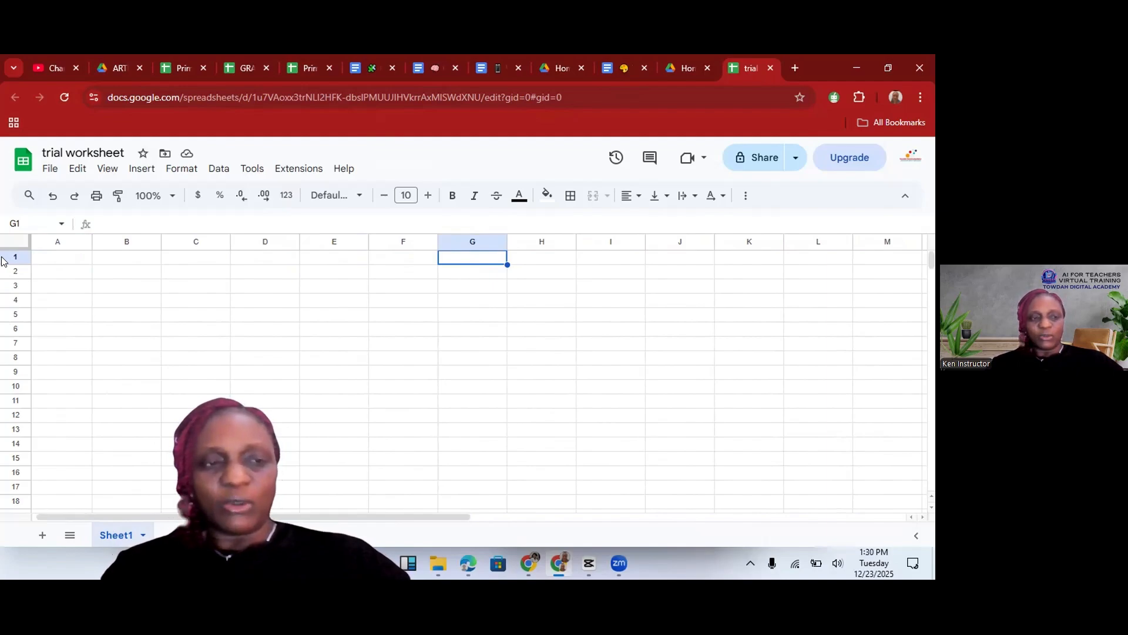
click(58, 261)
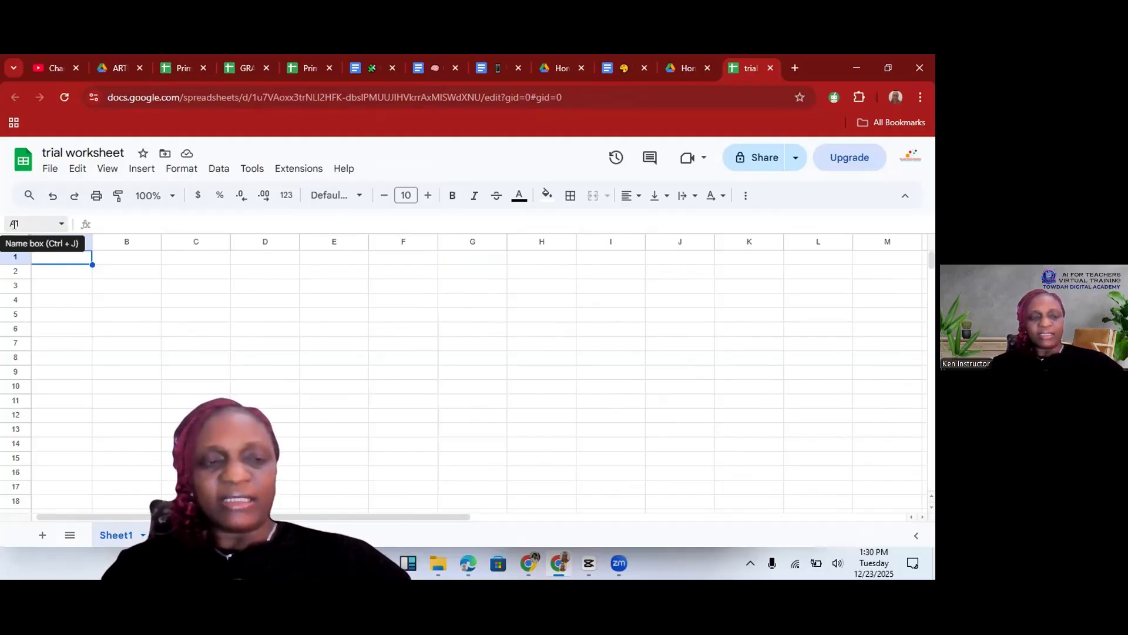
click(315, 290)
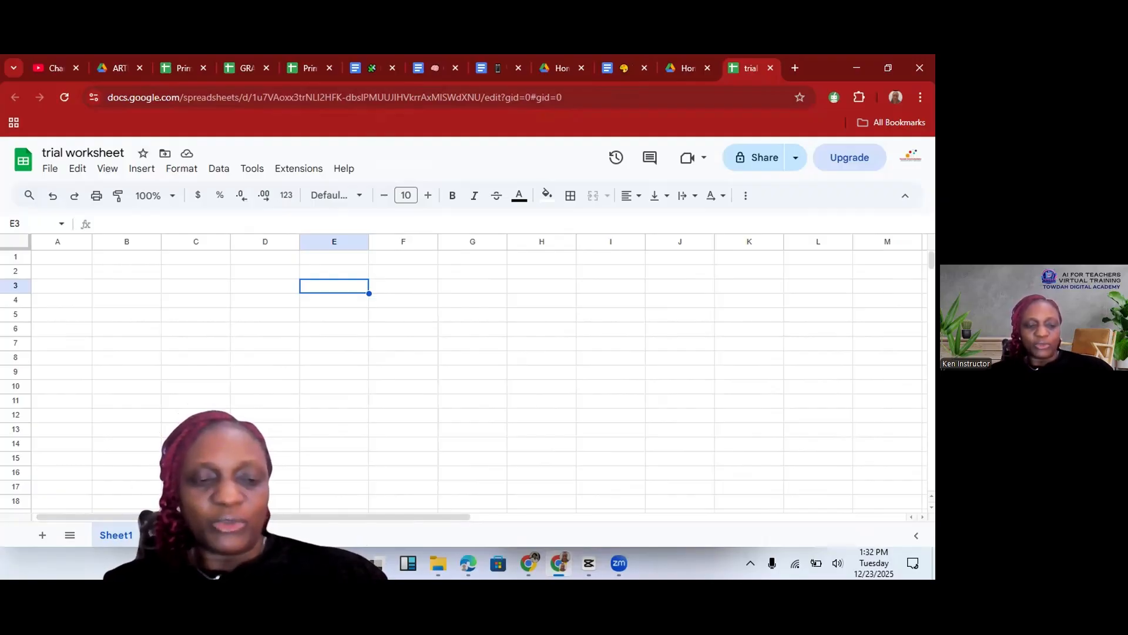
- Add three new blank sheets to the trial worksheet spreadsheet
click(43, 545)
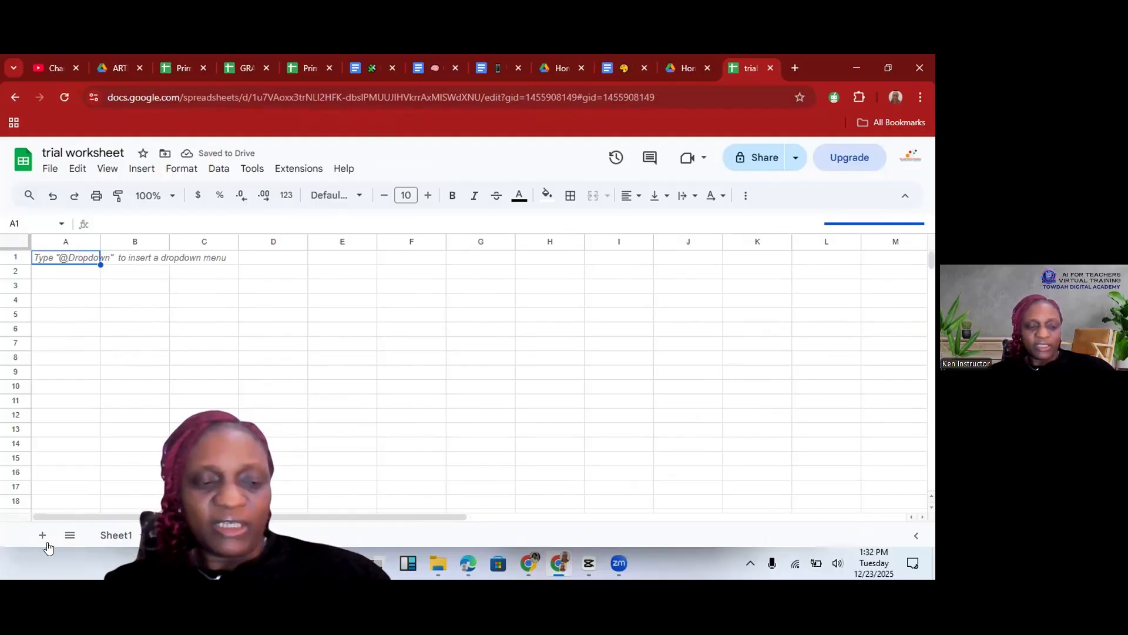
click(45, 540)
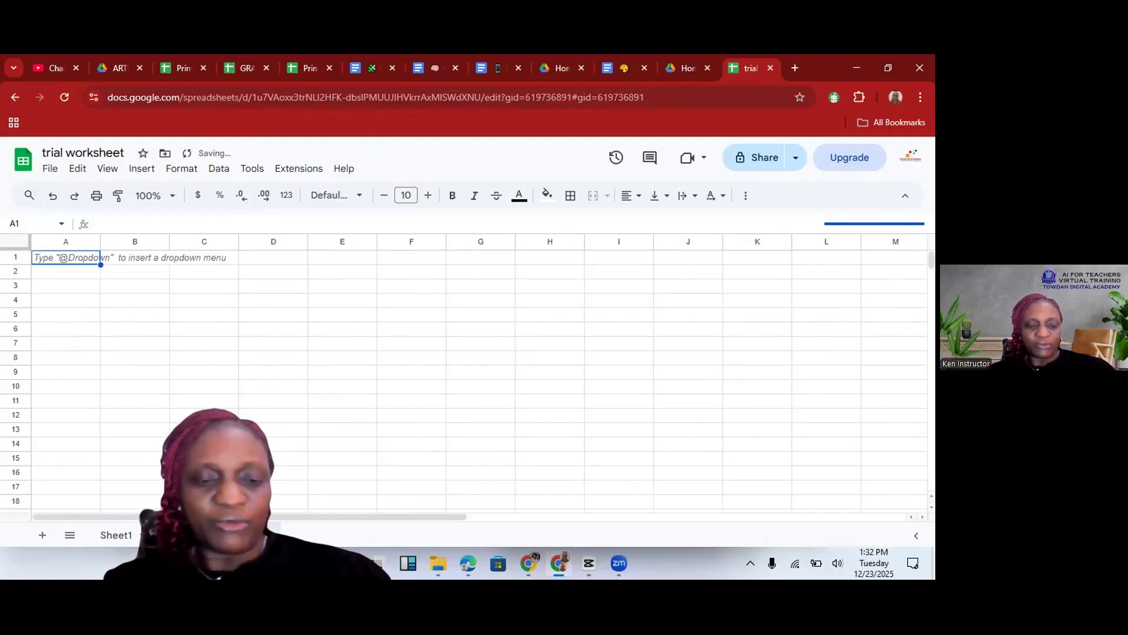
click(42, 543)
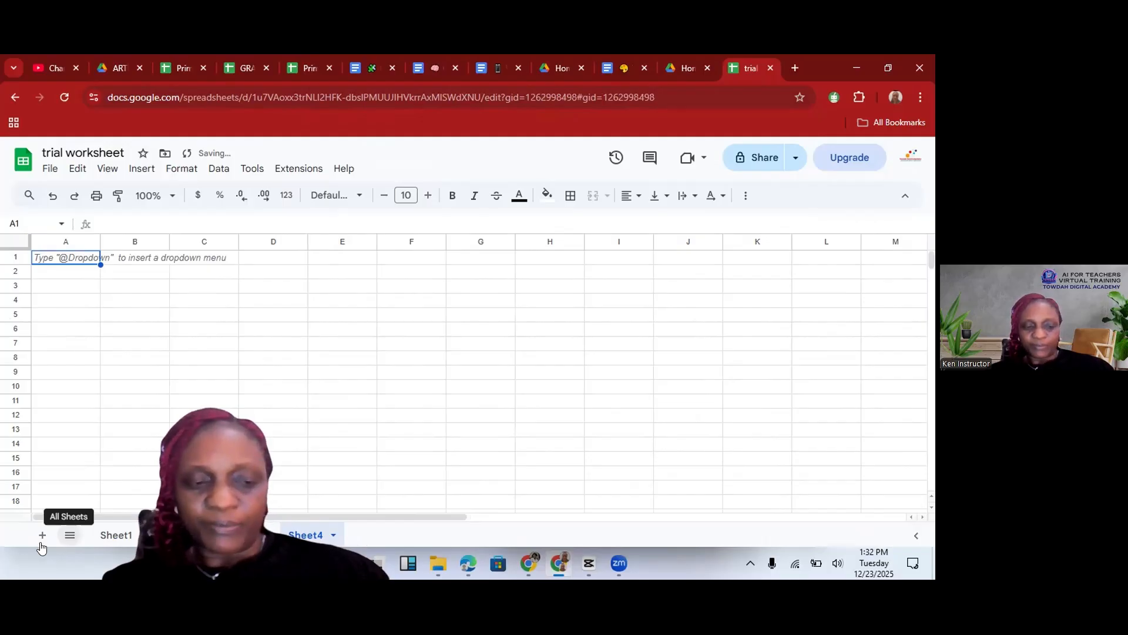
- Display the list of all sheets and switch to Sheet1 and then to Sheet2
click(69, 535)
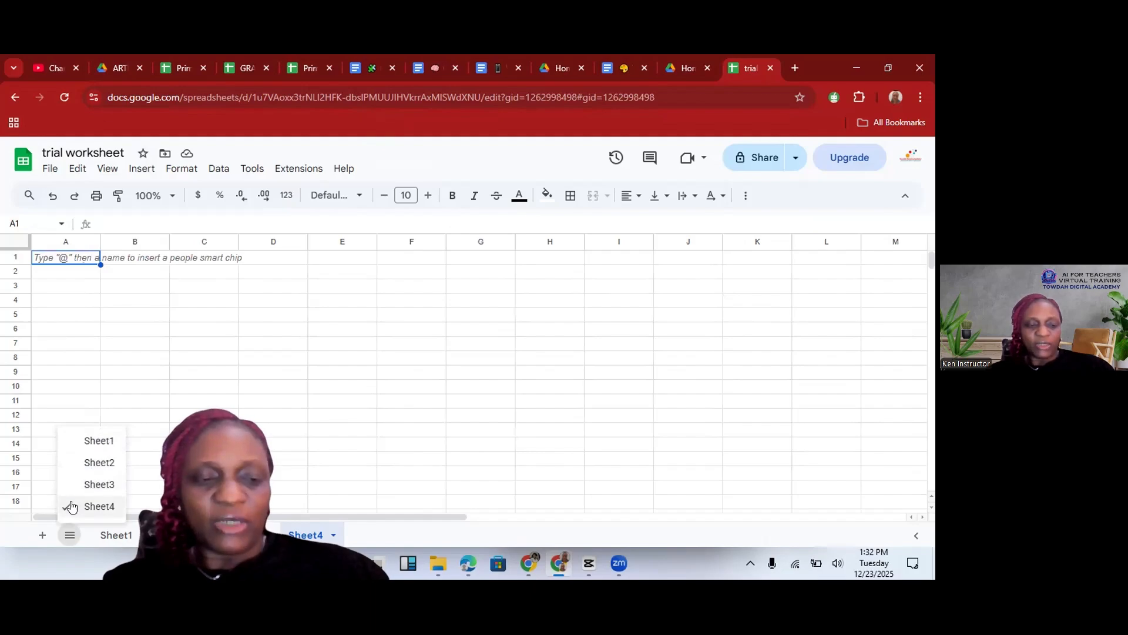
click(127, 537)
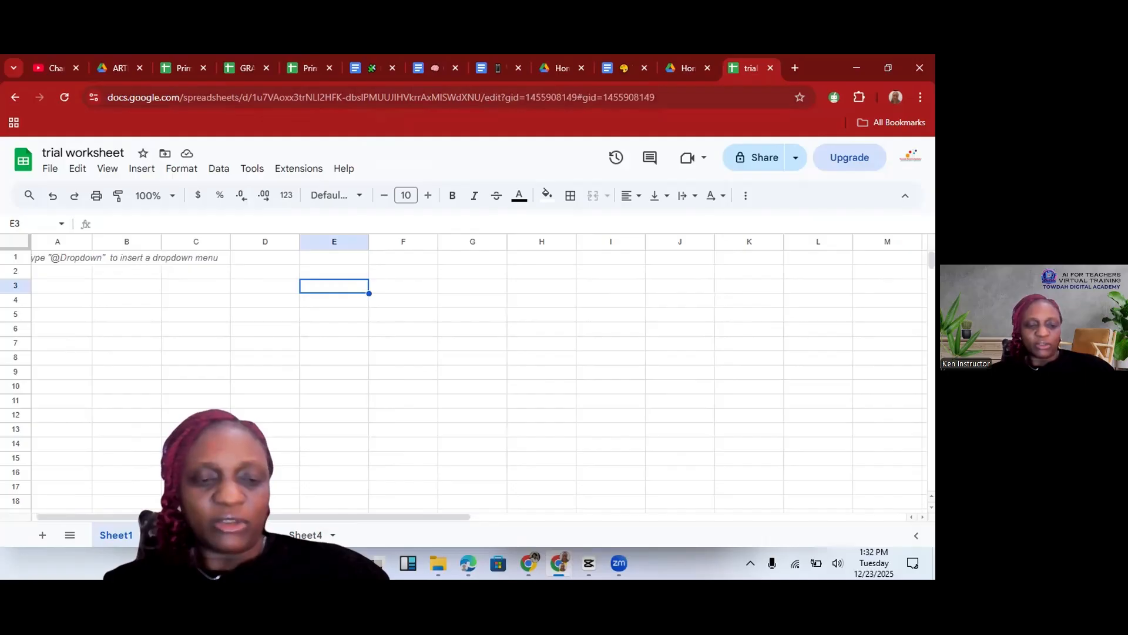
click(179, 535)
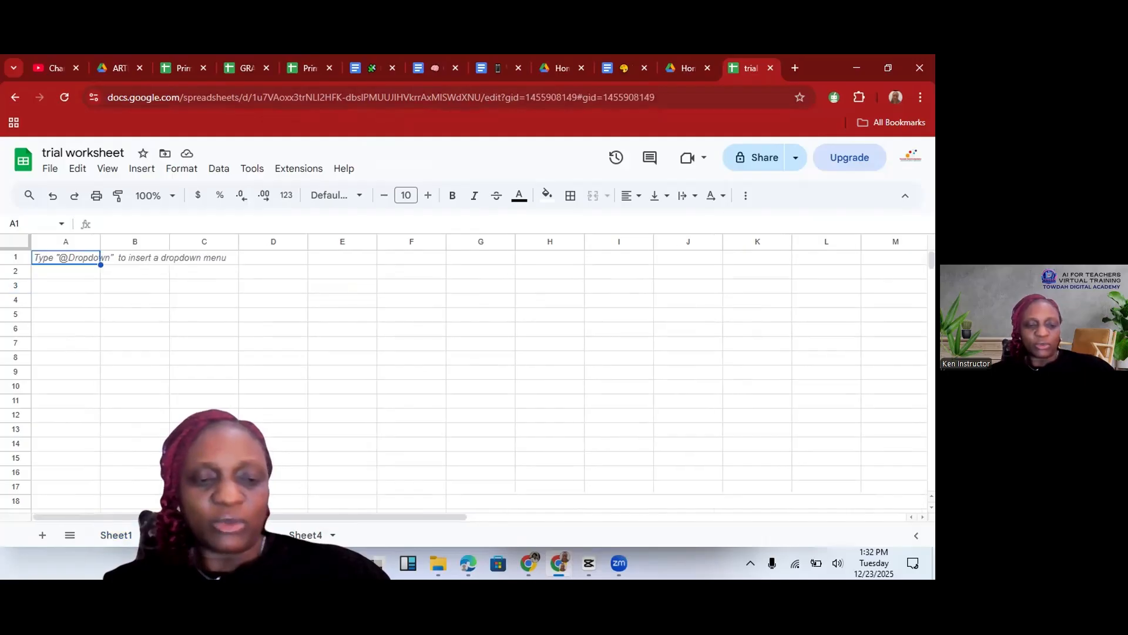
click(70, 535)
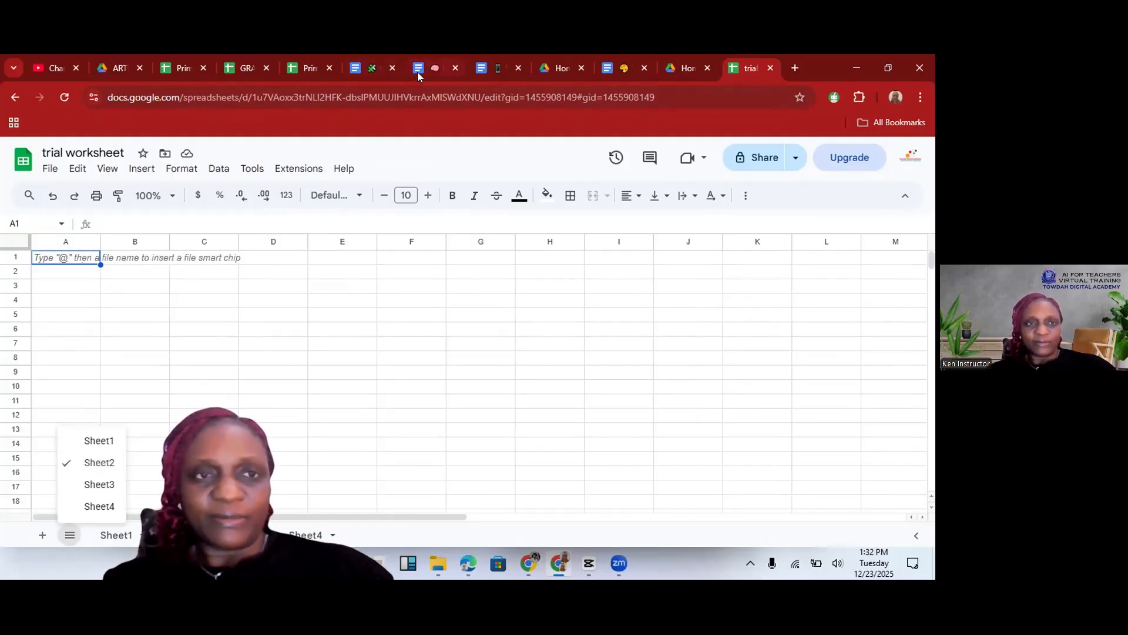
- Review the key spreadsheet parts, from Row and Column to Formatting and Range, in the Module 5 Google Docs document
mouse_move(419, 75)
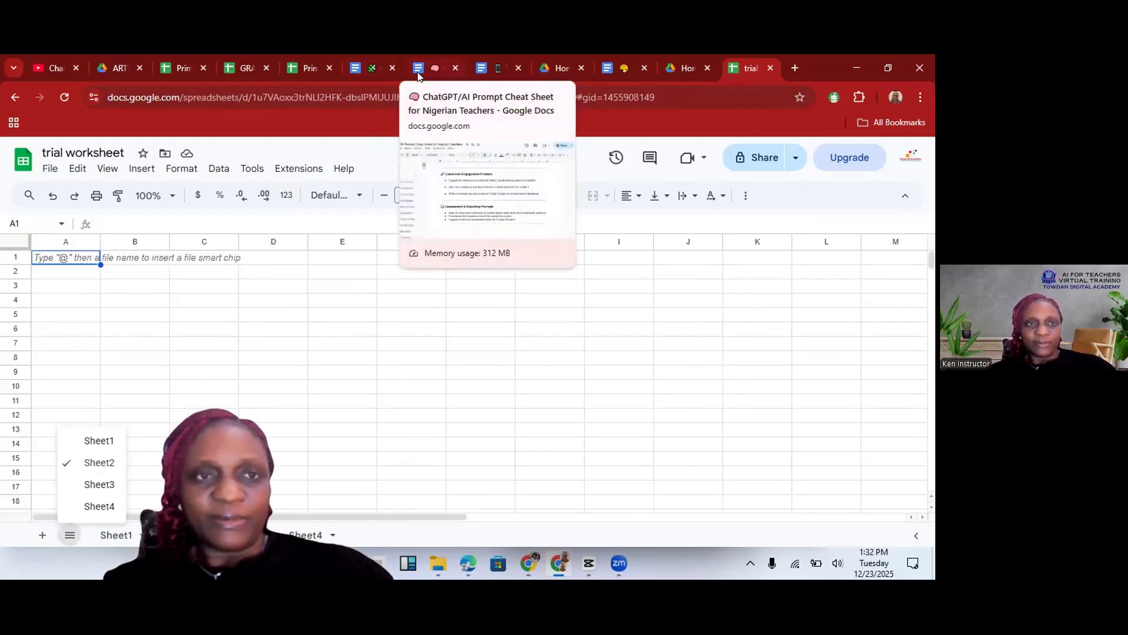
click(353, 75)
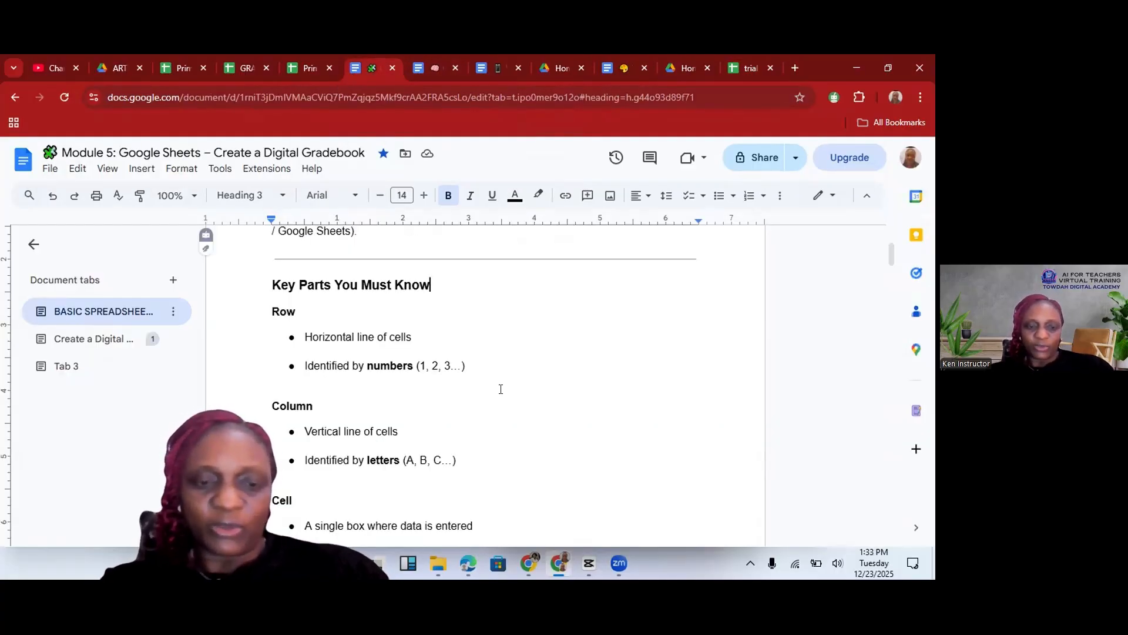
scroll(500, 389, down, 4)
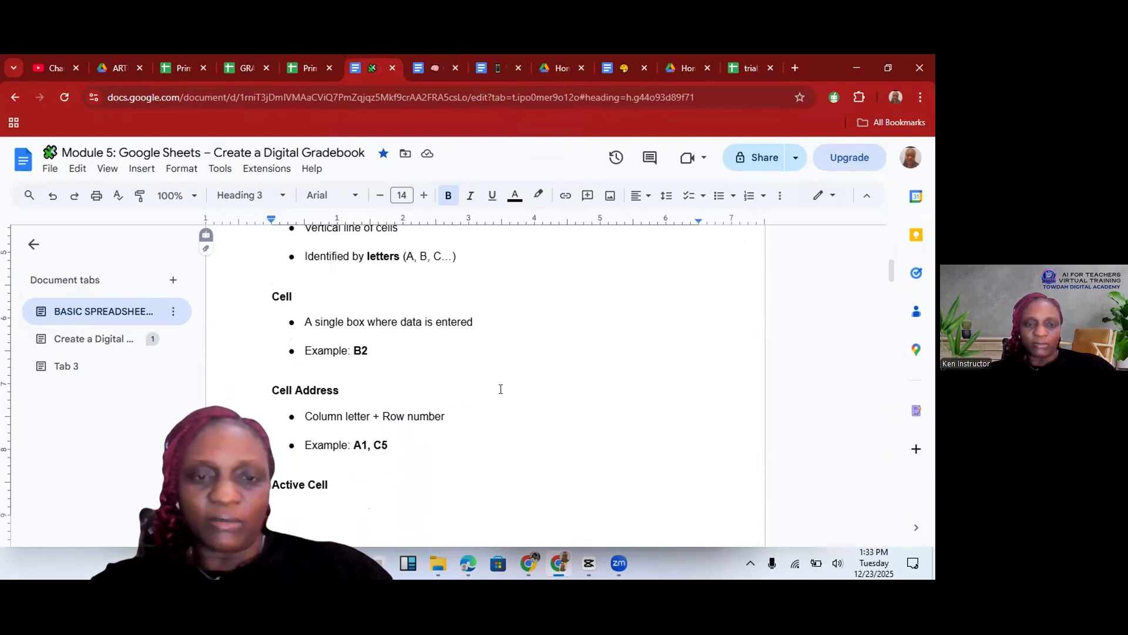
scroll(501, 389, down, 2)
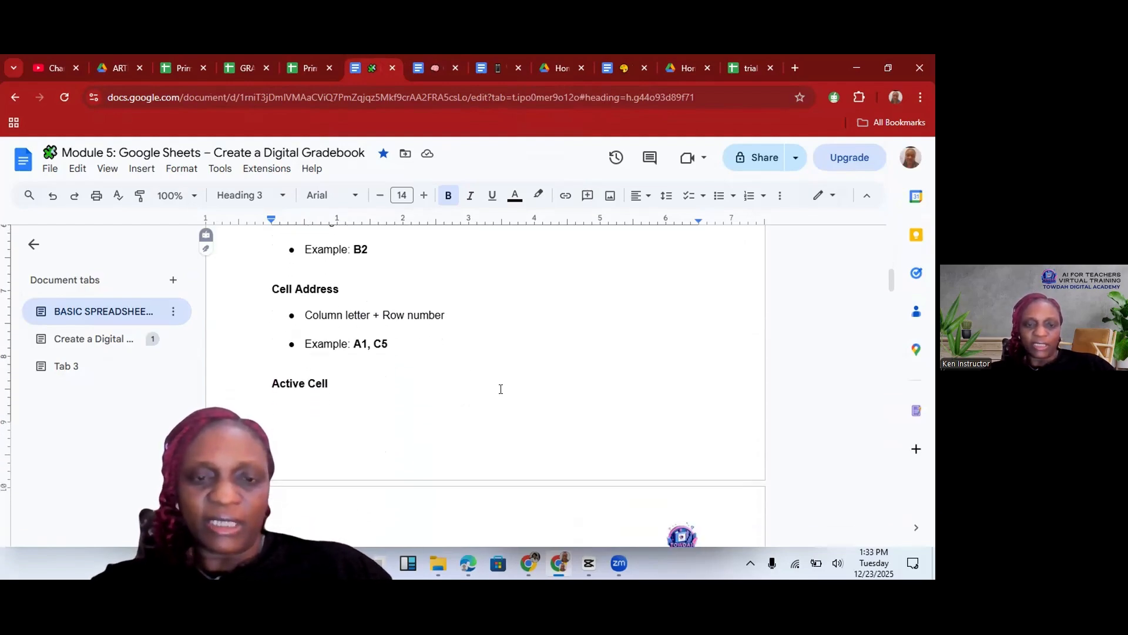
scroll(501, 389, down, 3)
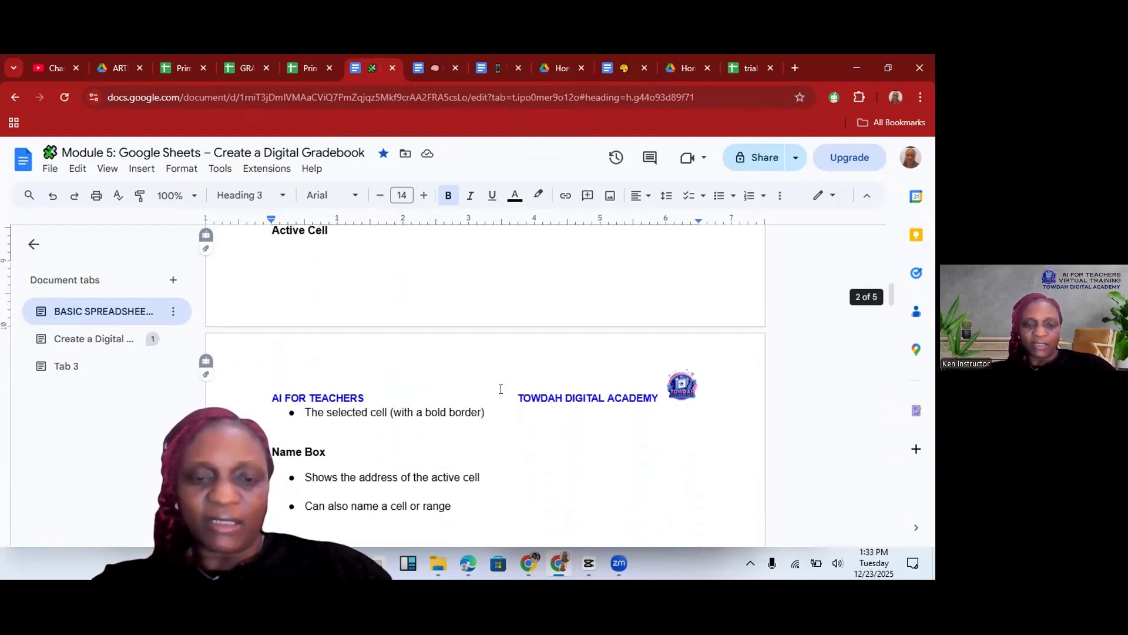
scroll(501, 389, down, 1)
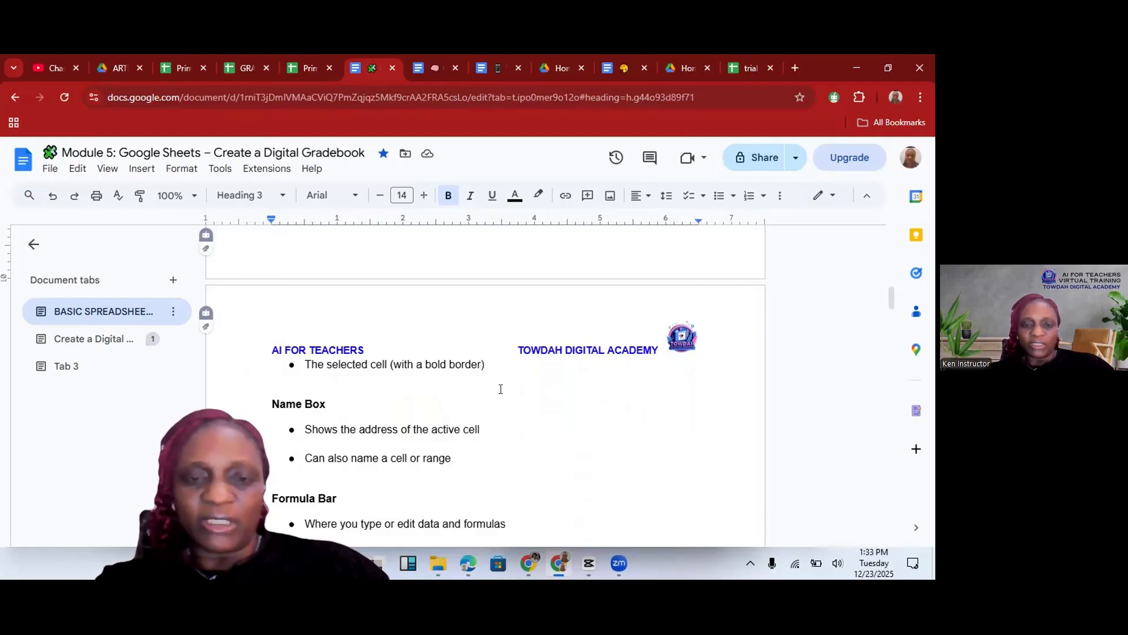
scroll(501, 389, down, 1)
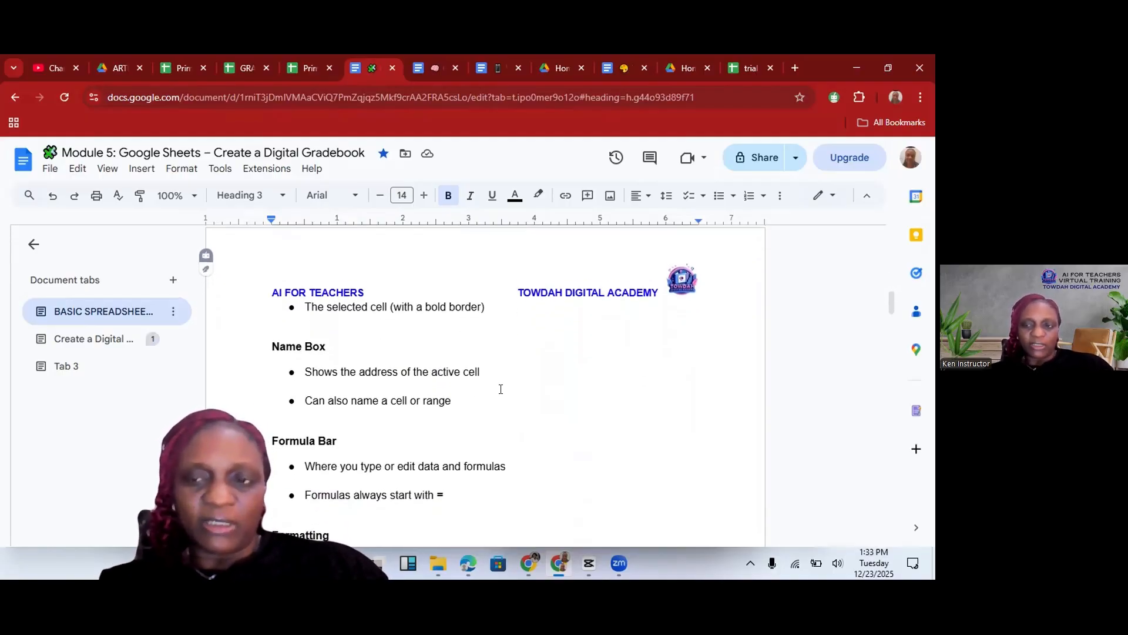
scroll(500, 389, down, 1)
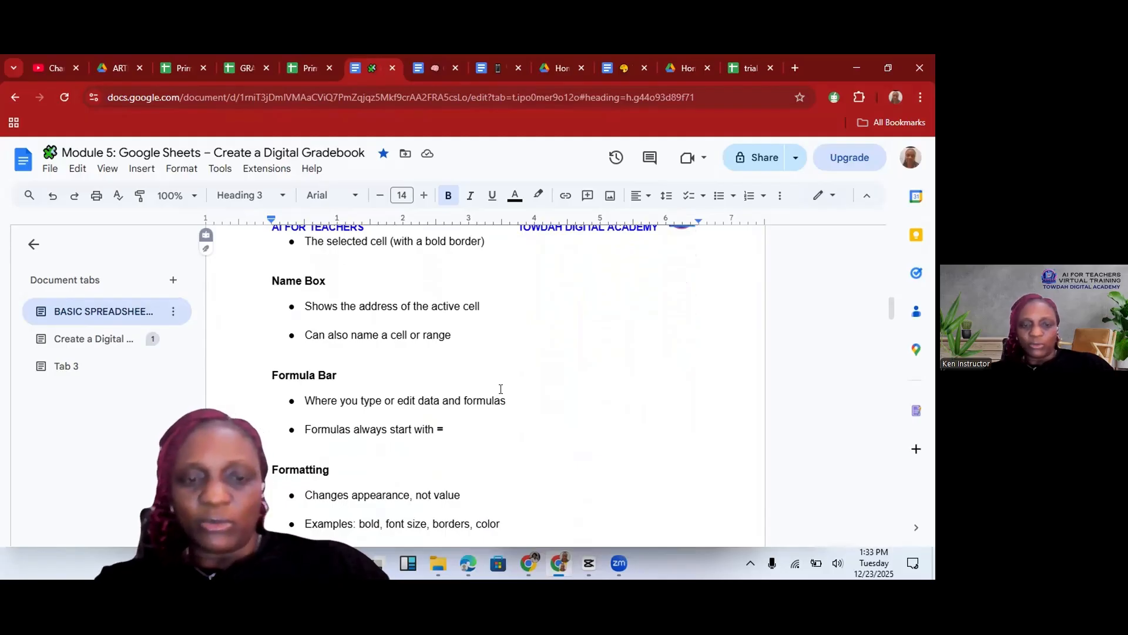
scroll(500, 389, down, 2)
scroll(501, 389, down, 1)
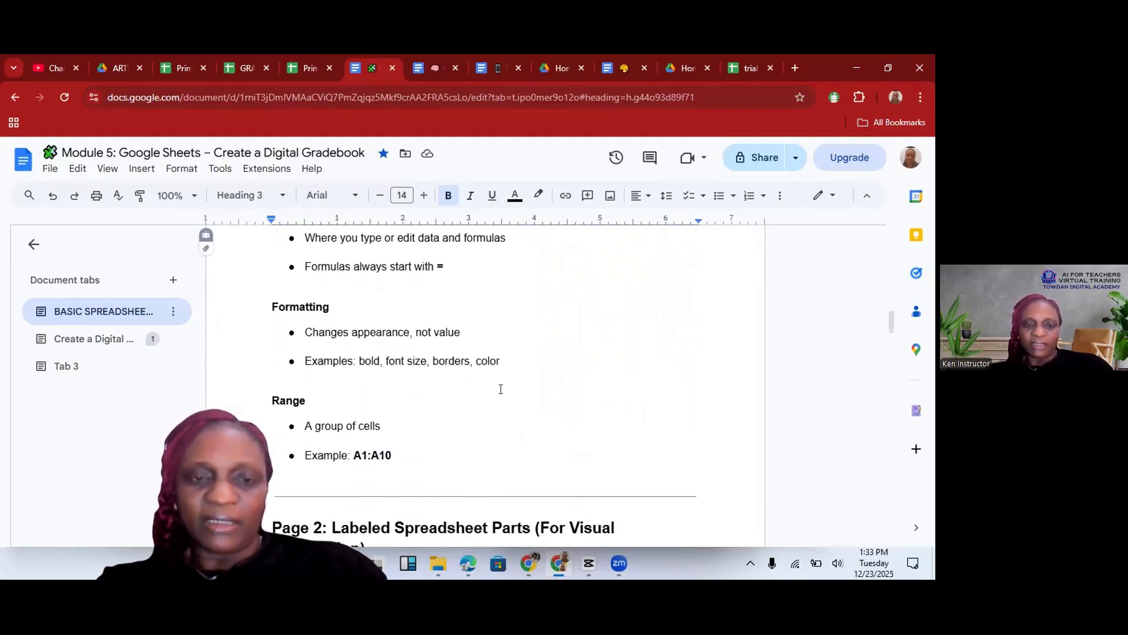
scroll(500, 389, down, 1)
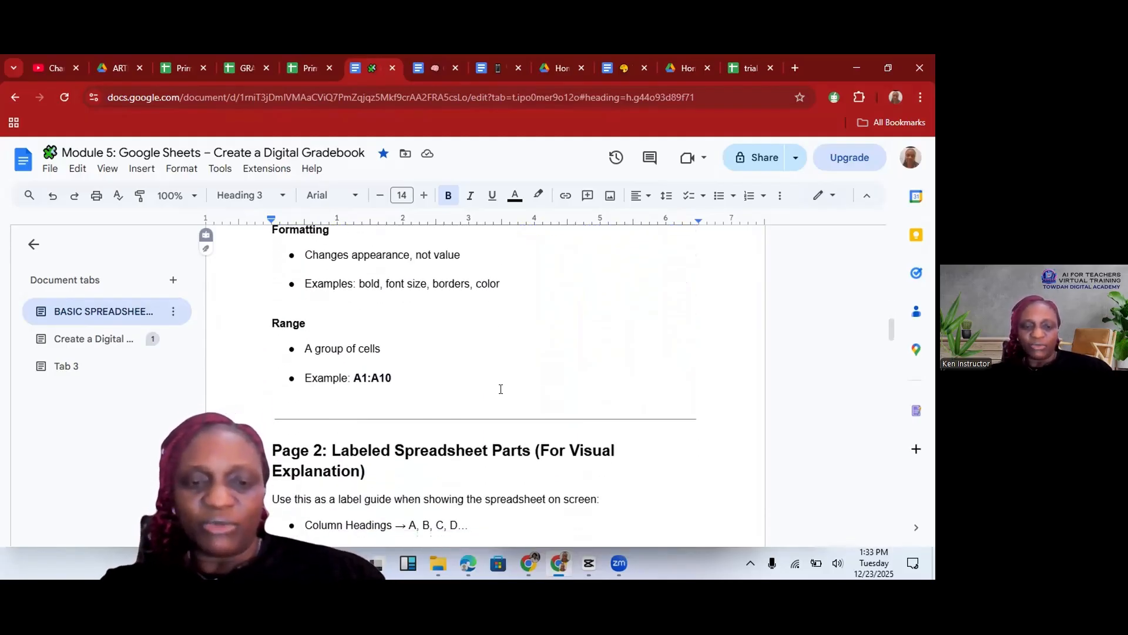
scroll(500, 389, up, 2)
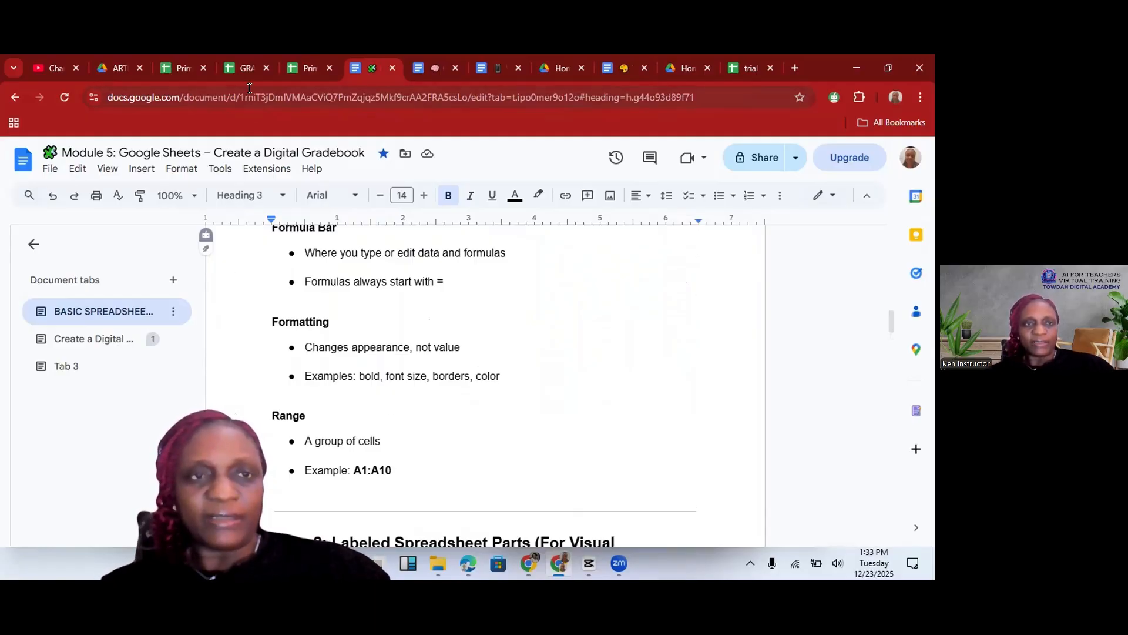
- Return to the trial worksheet and open cell A1 in the formula bar, then cell D3 in place for editing
click(746, 69)
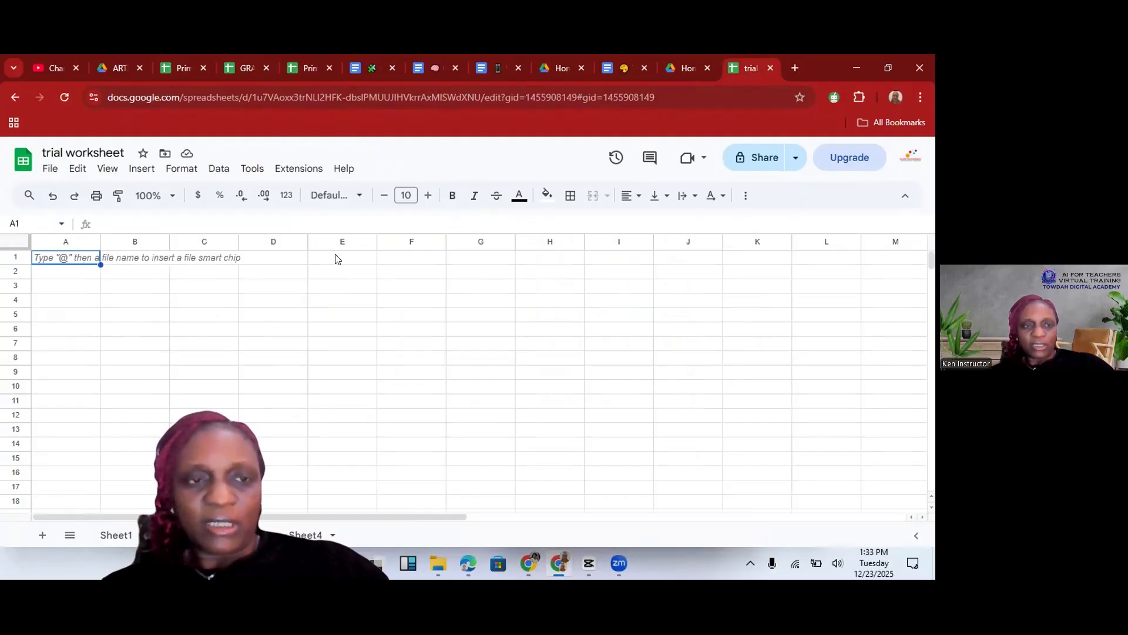
click(134, 222)
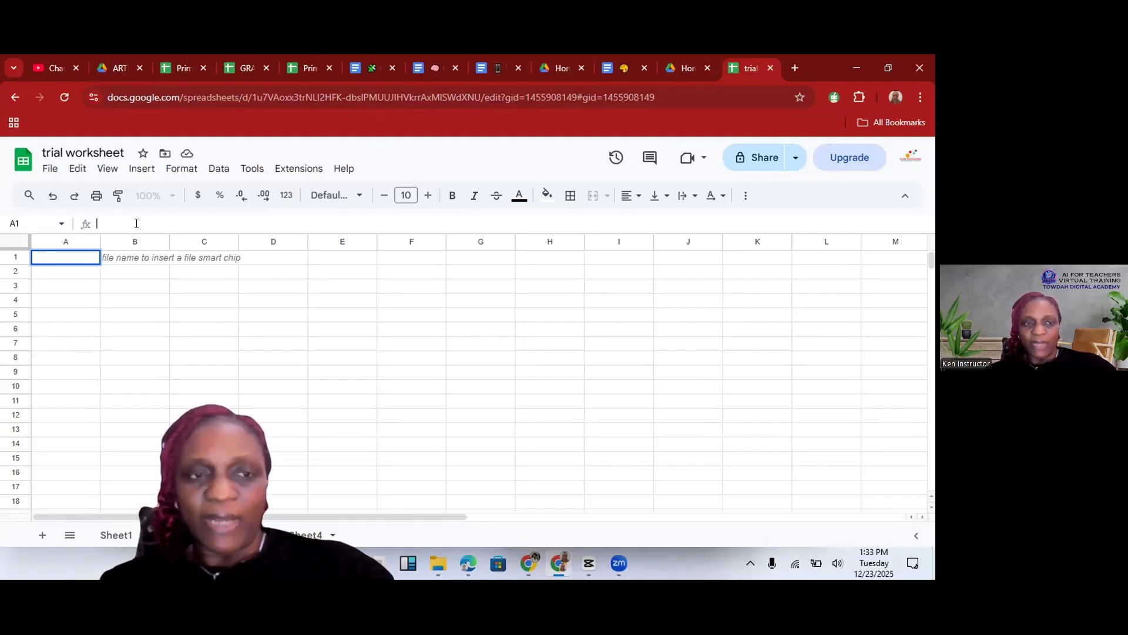
click(256, 287)
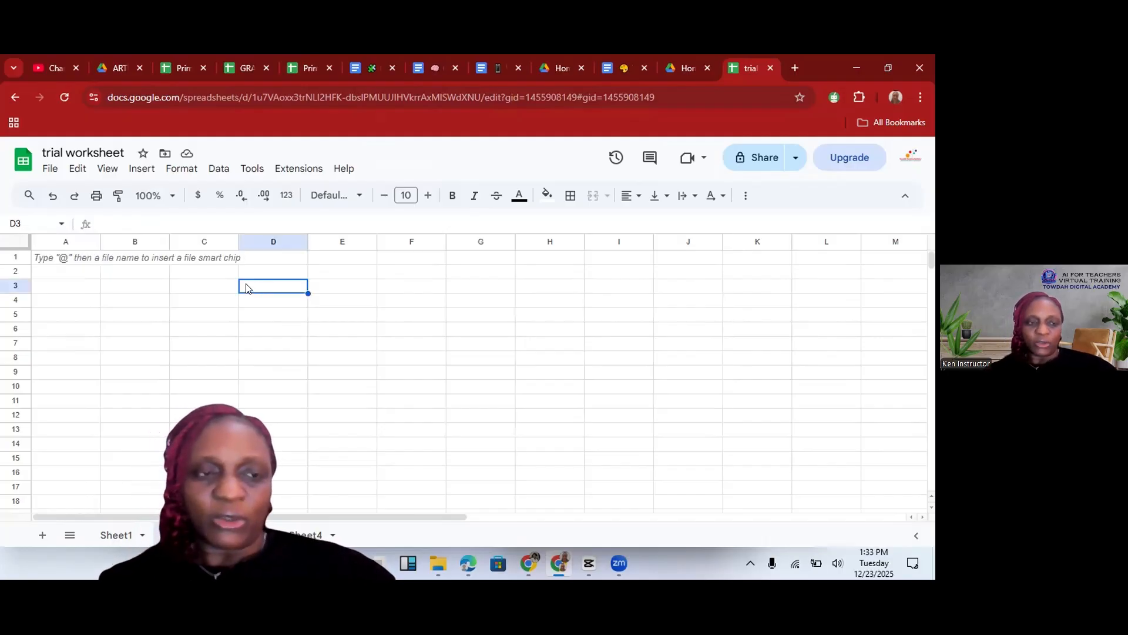
double_click(247, 284)
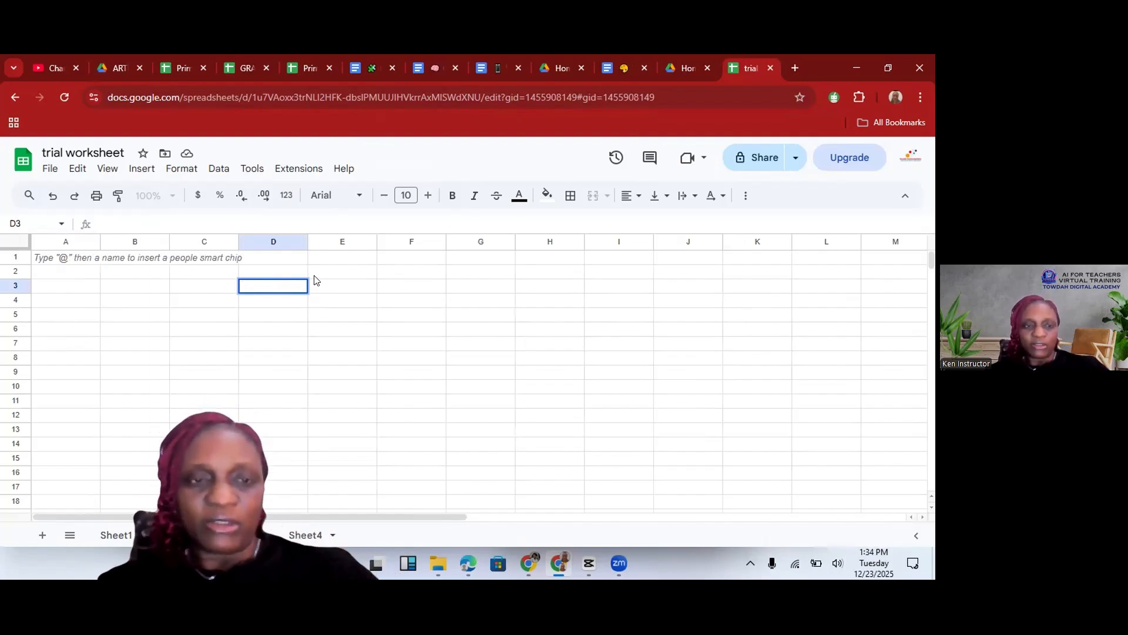
- Enter the text "CELL" in cell D1 of Sheet2
click(269, 259)
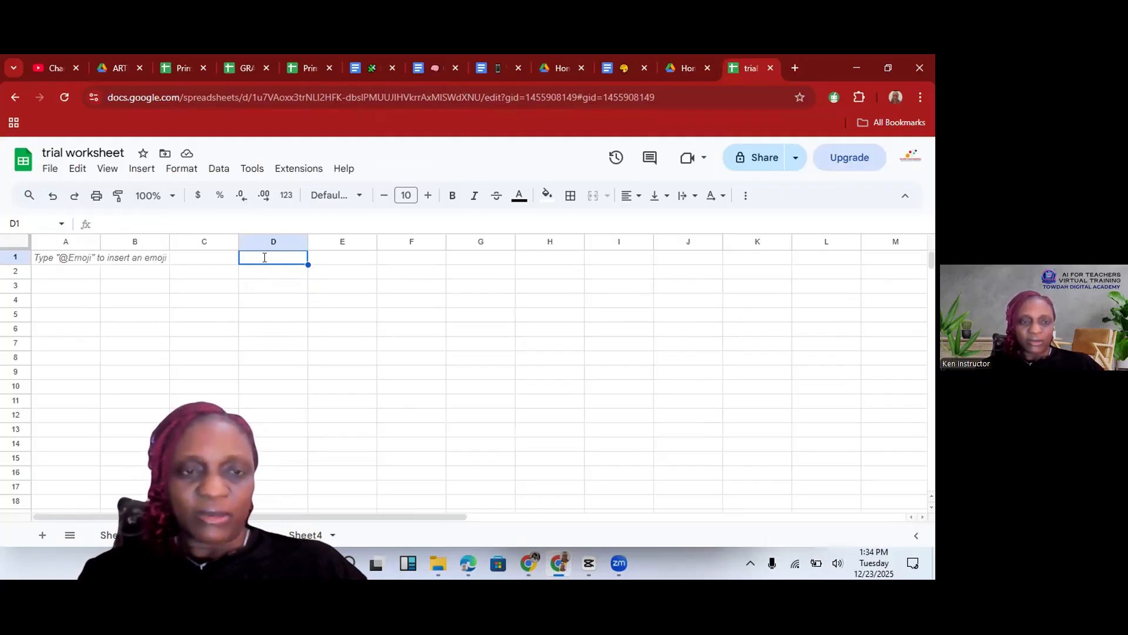
double_click(264, 258)
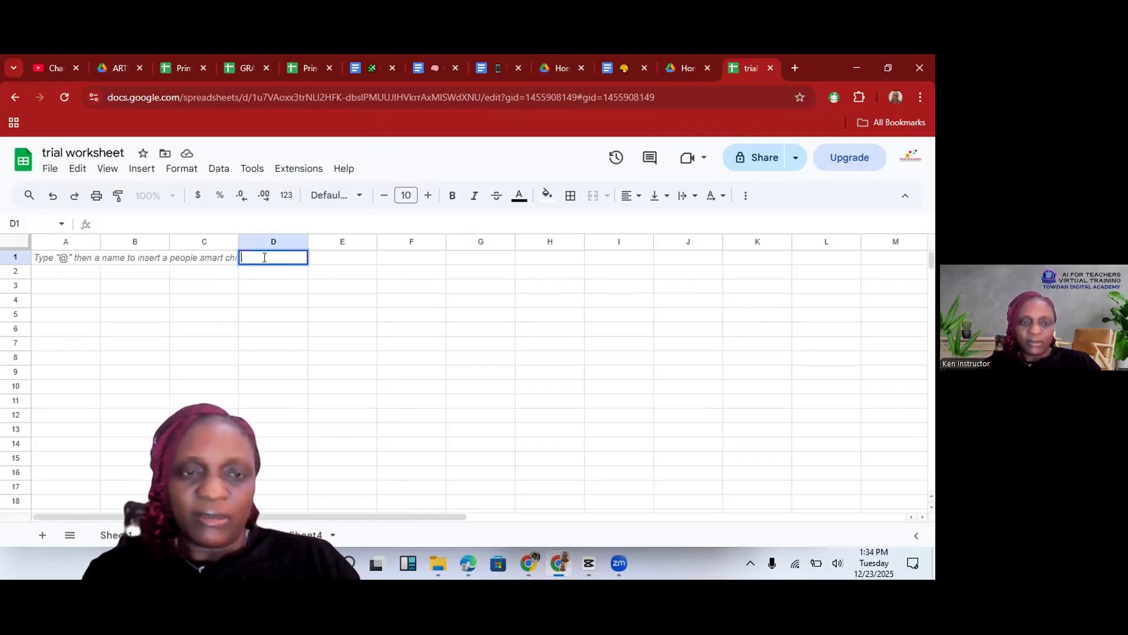
text(CE)
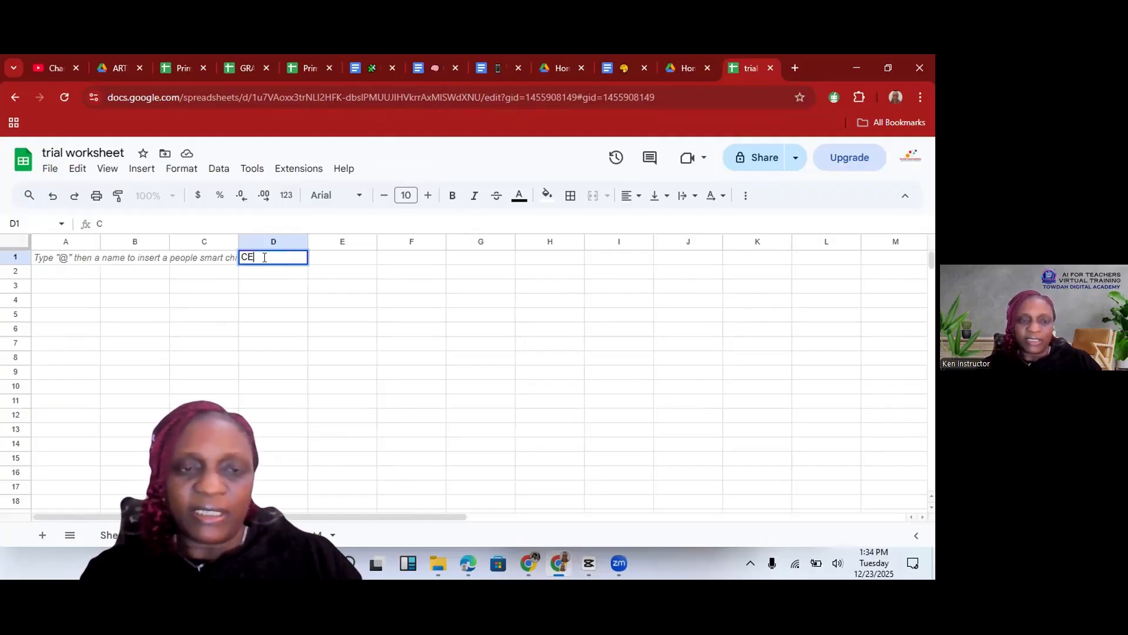
text(LL)
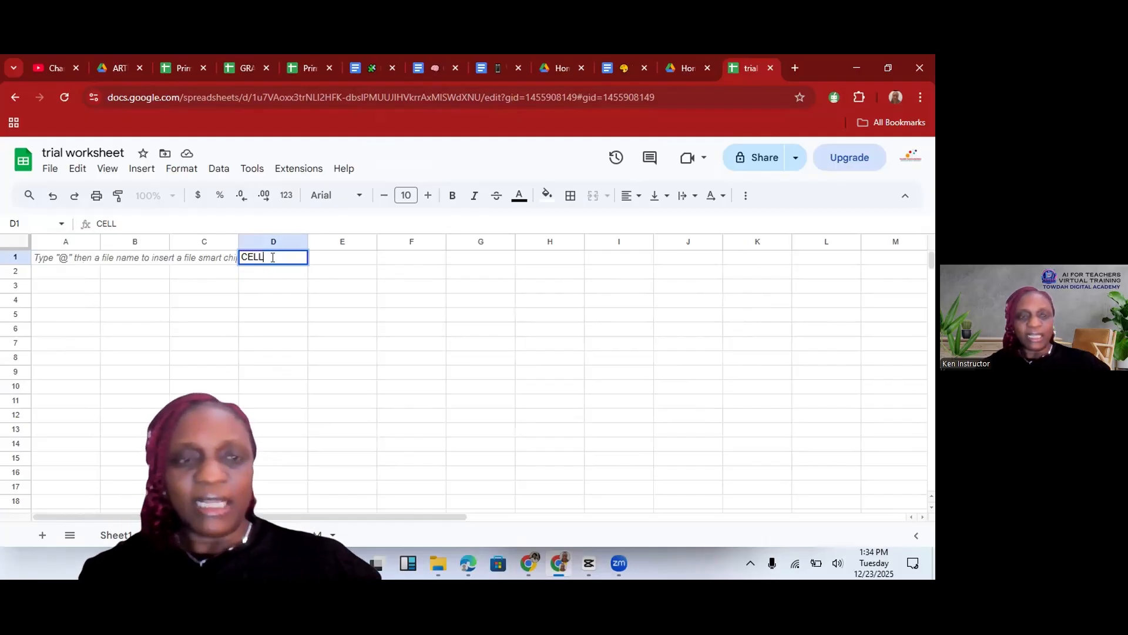
- Make the text in cell D1 bold and increase its font size to 14
drag(273, 257, 223, 261)
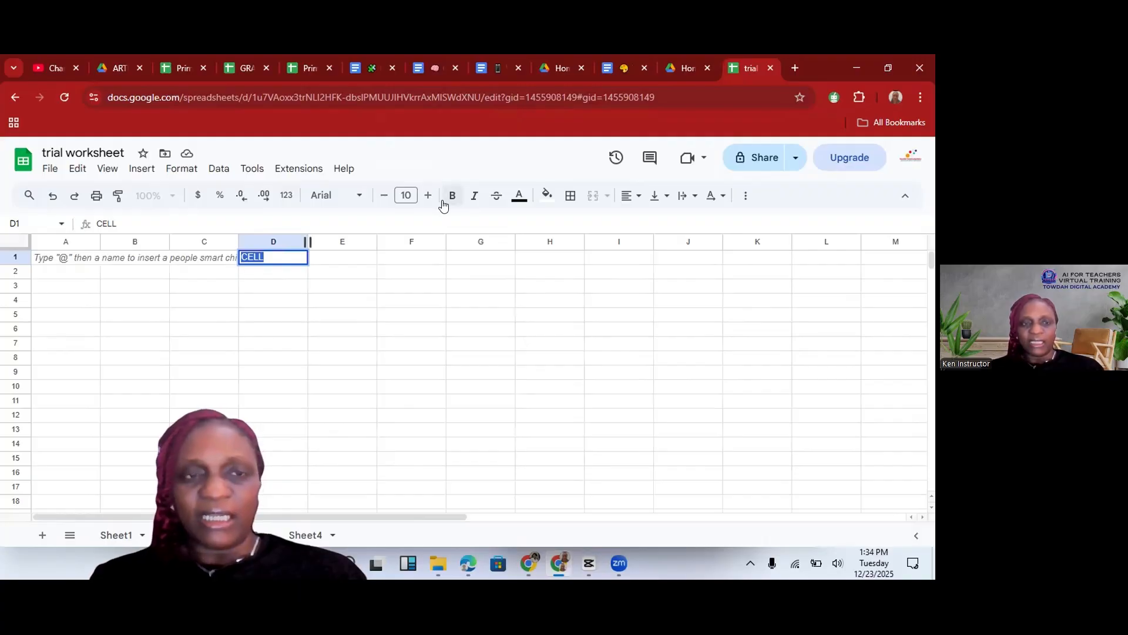
click(181, 169)
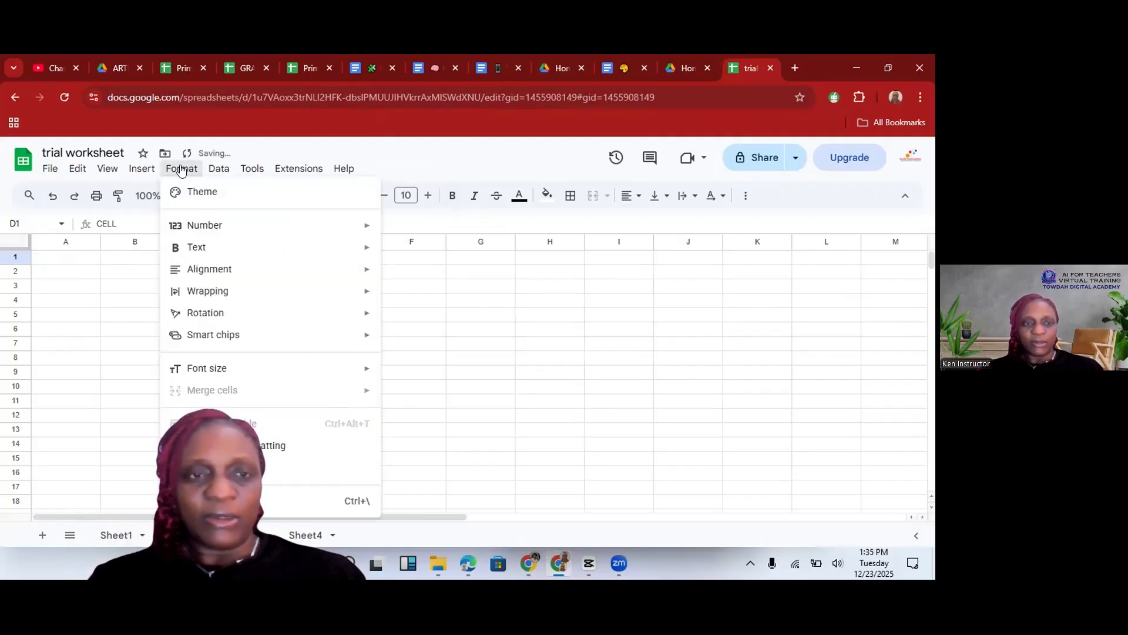
click(542, 216)
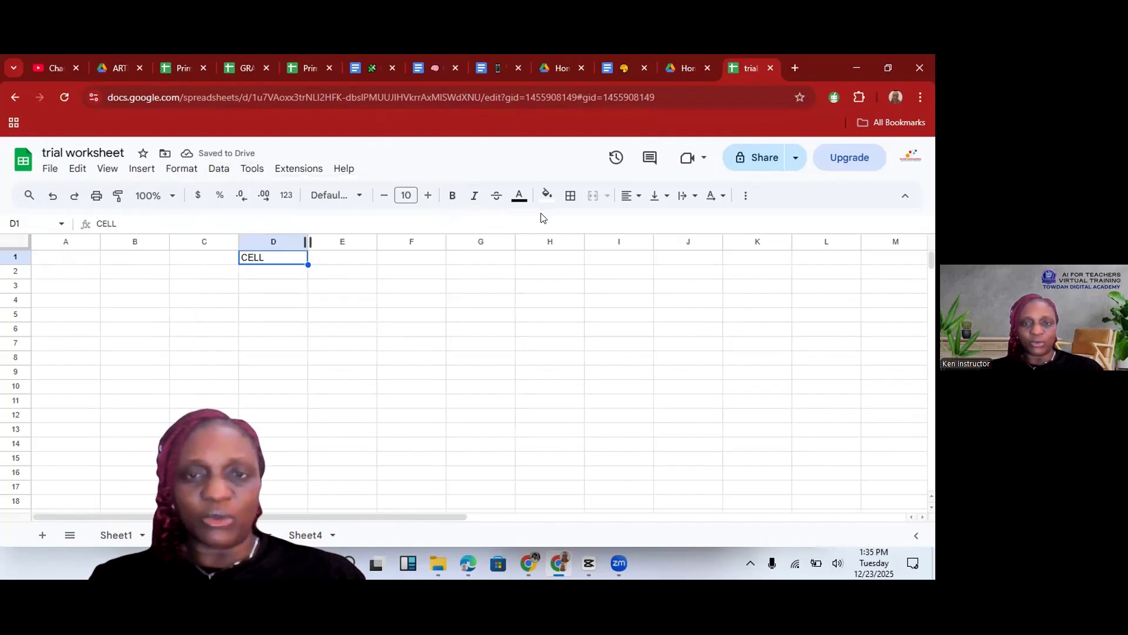
click(447, 200)
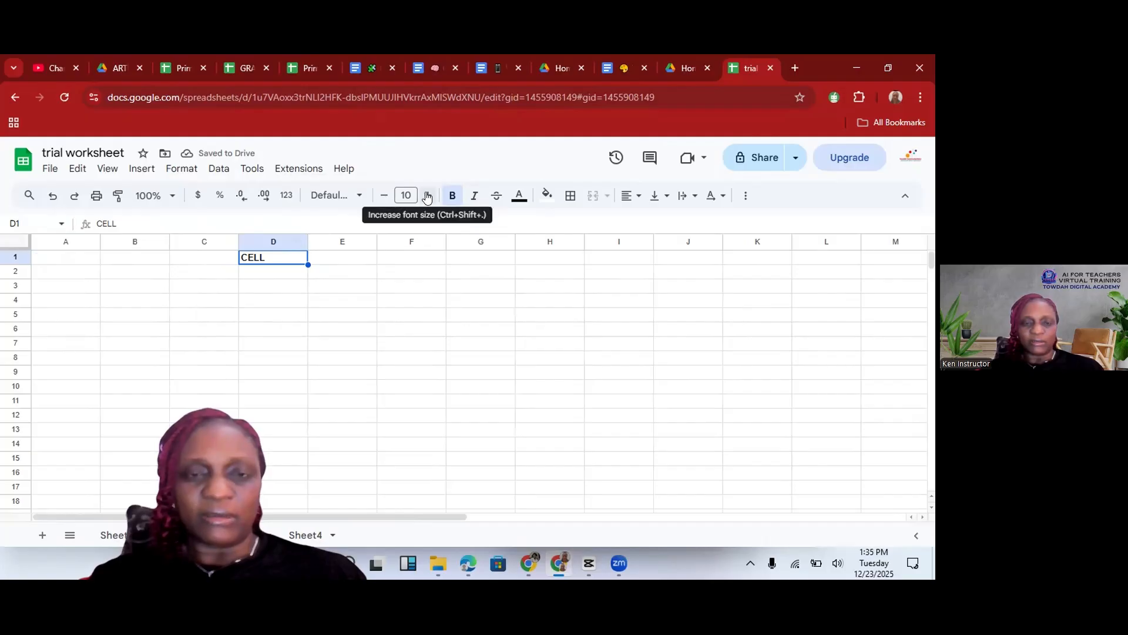
click(427, 196)
click(427, 195)
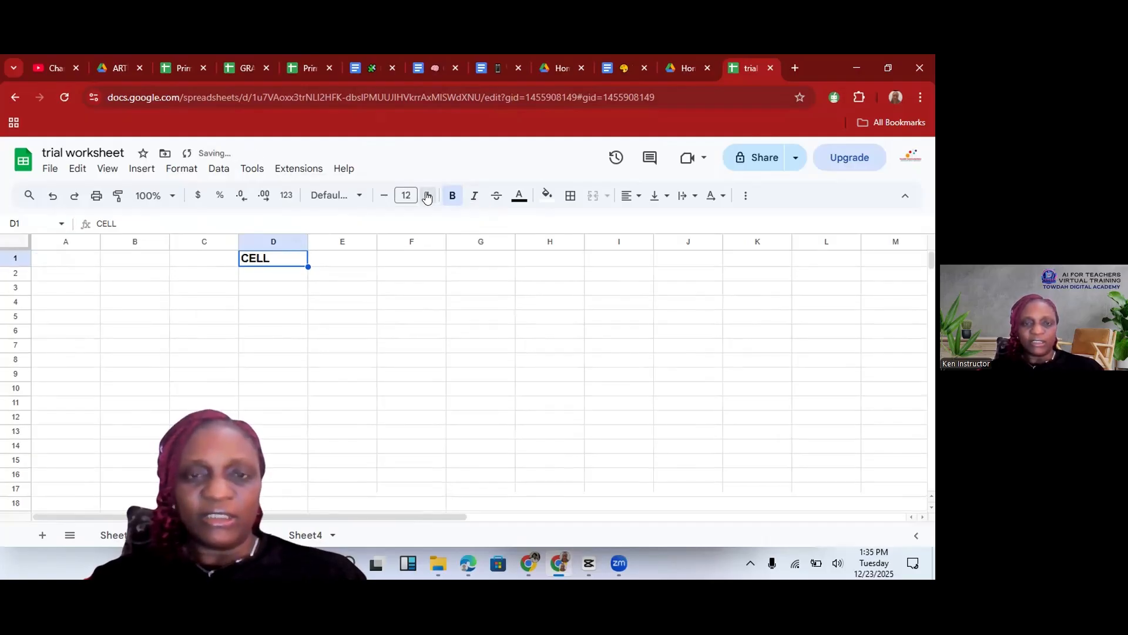
click(427, 195)
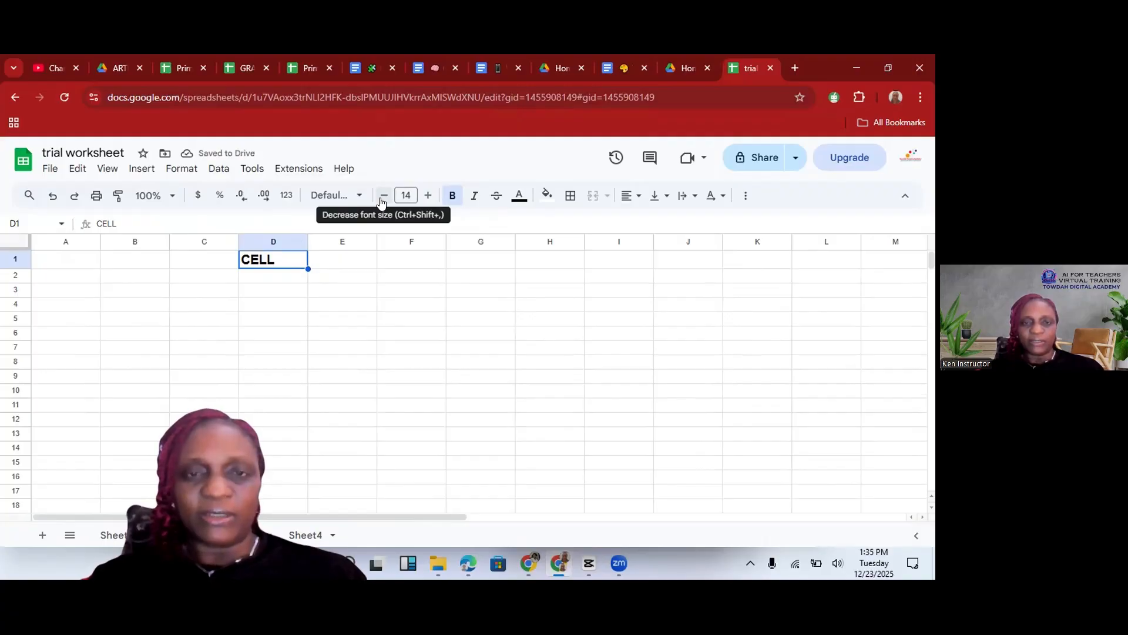
- Format cell D1 with italic red text and a cyan fill
click(410, 193)
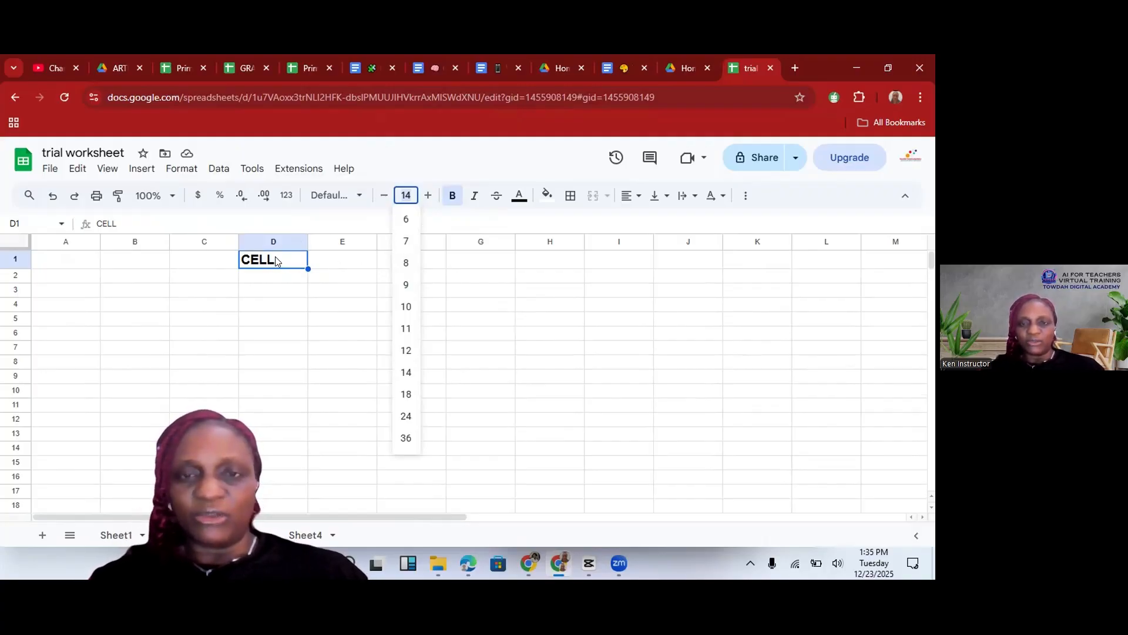
click(475, 197)
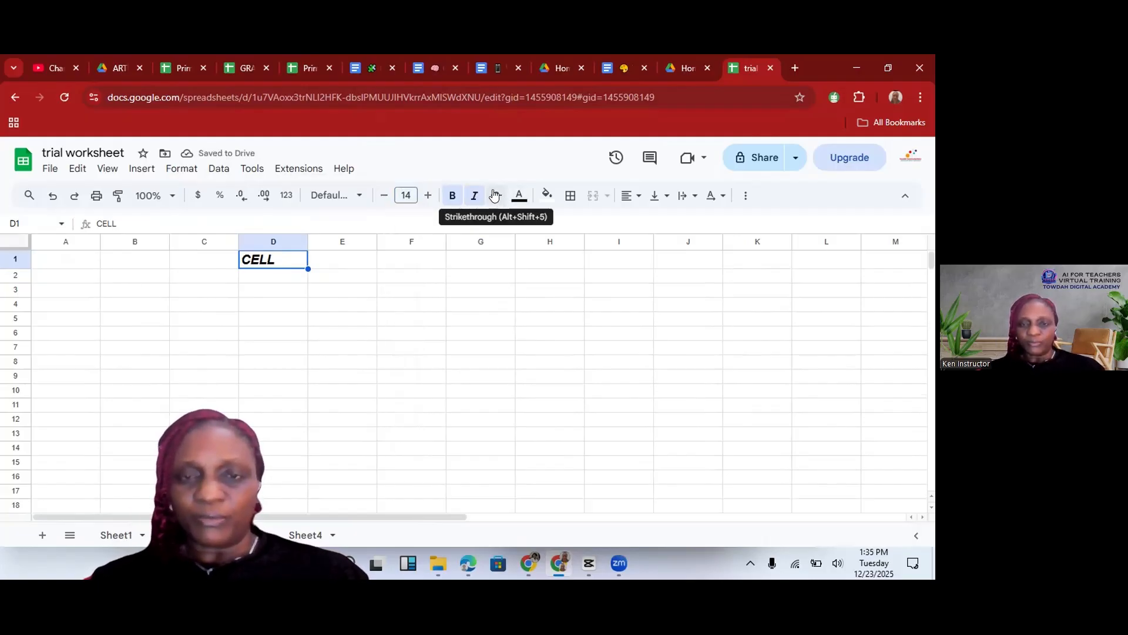
click(520, 195)
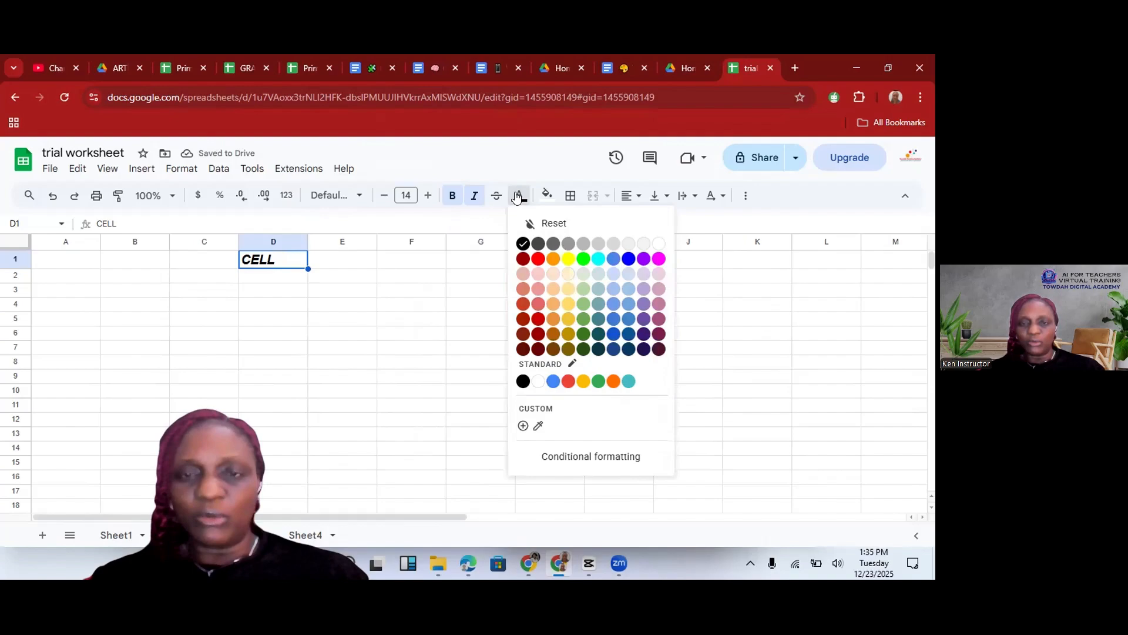
click(536, 259)
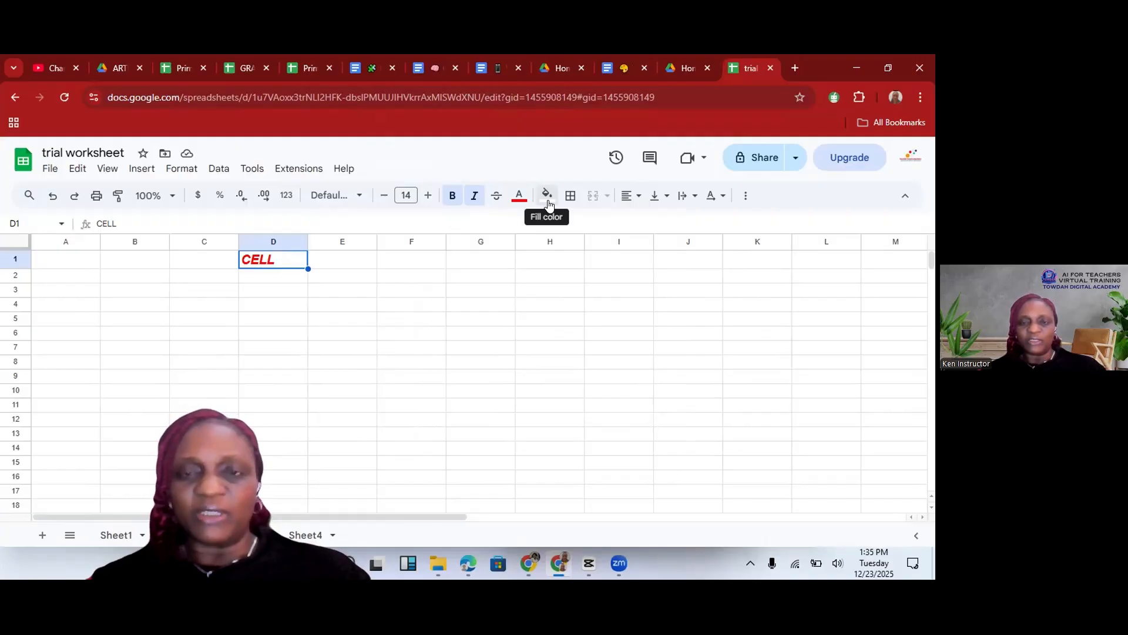
click(547, 200)
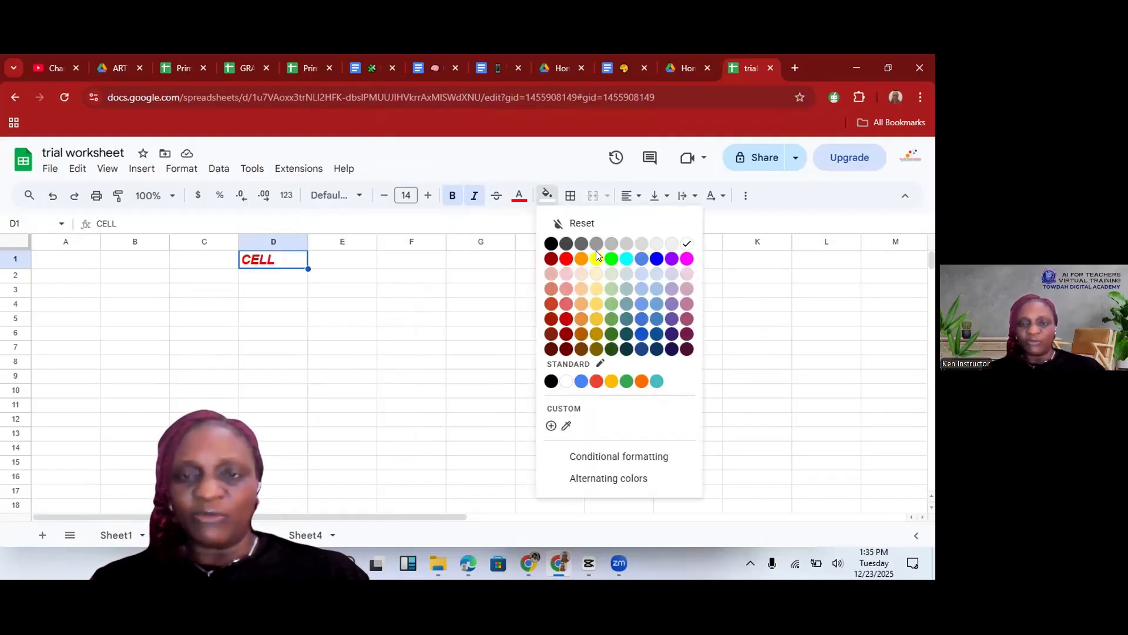
click(625, 258)
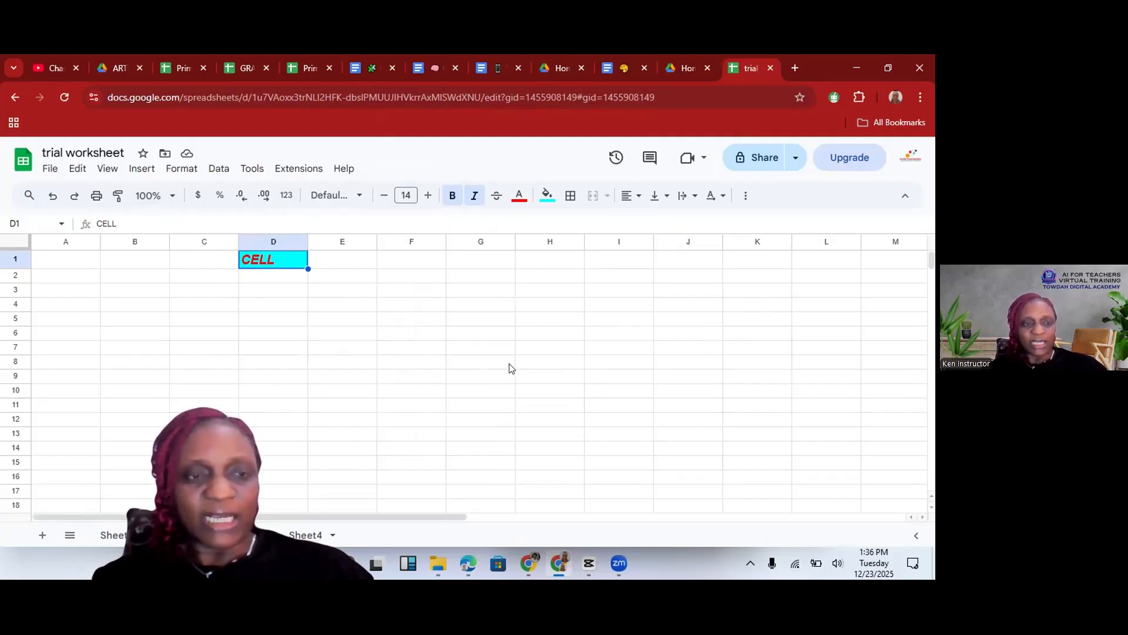
- Check the Range entry in the Module 5 document, return to the trial worksheet and select the range A4:G4
click(406, 75)
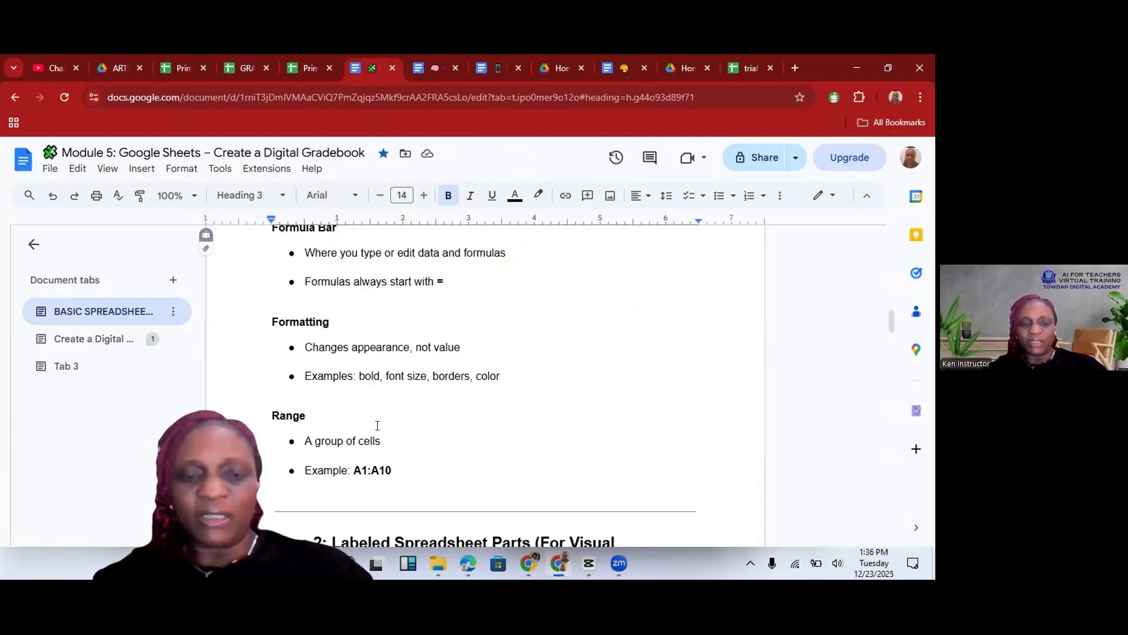
click(737, 73)
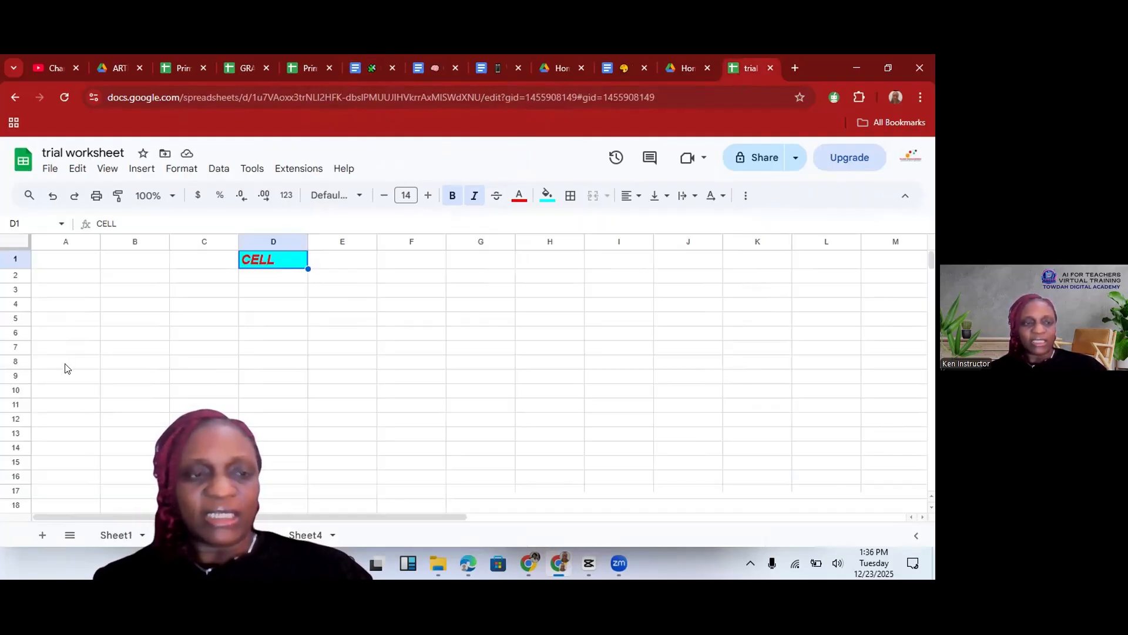
click(63, 305)
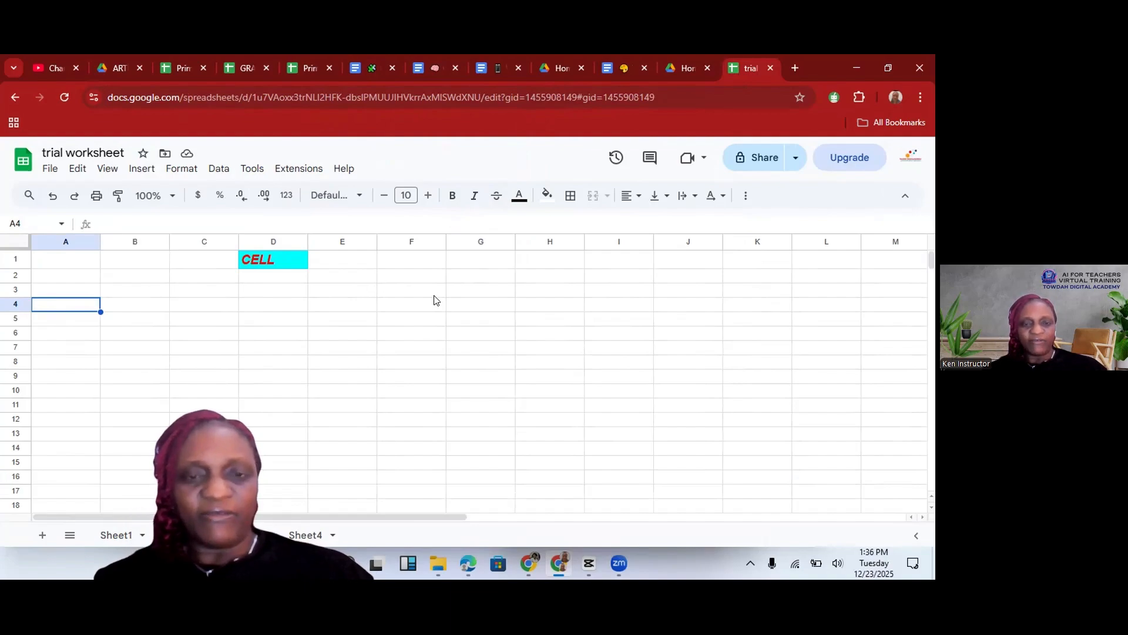
click(485, 305)
click(69, 305)
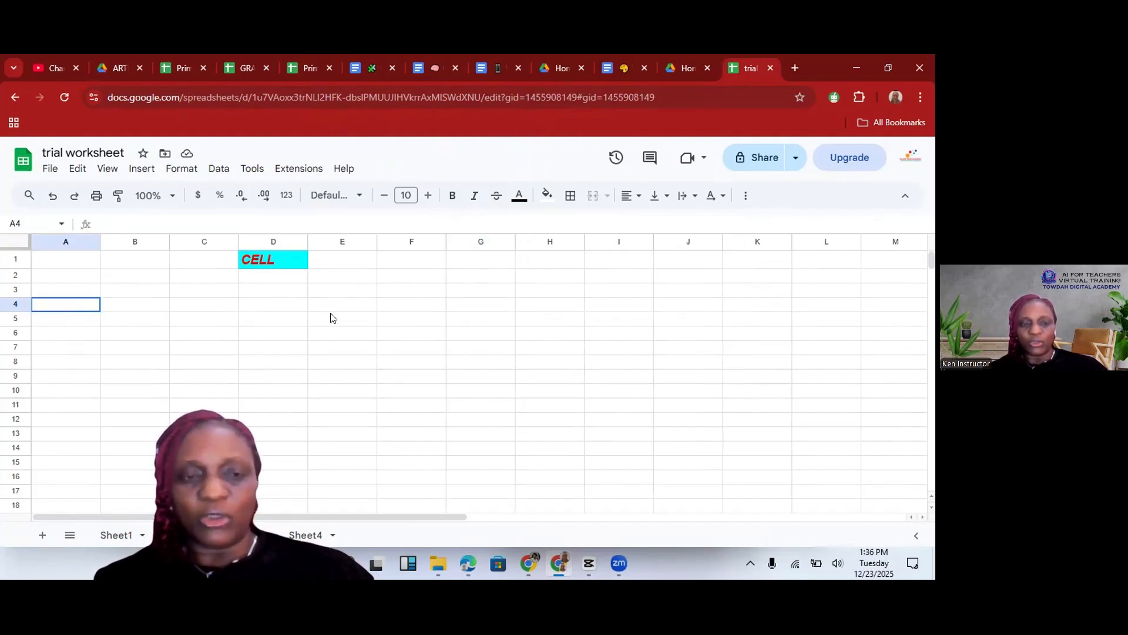
drag(330, 317, 484, 307)
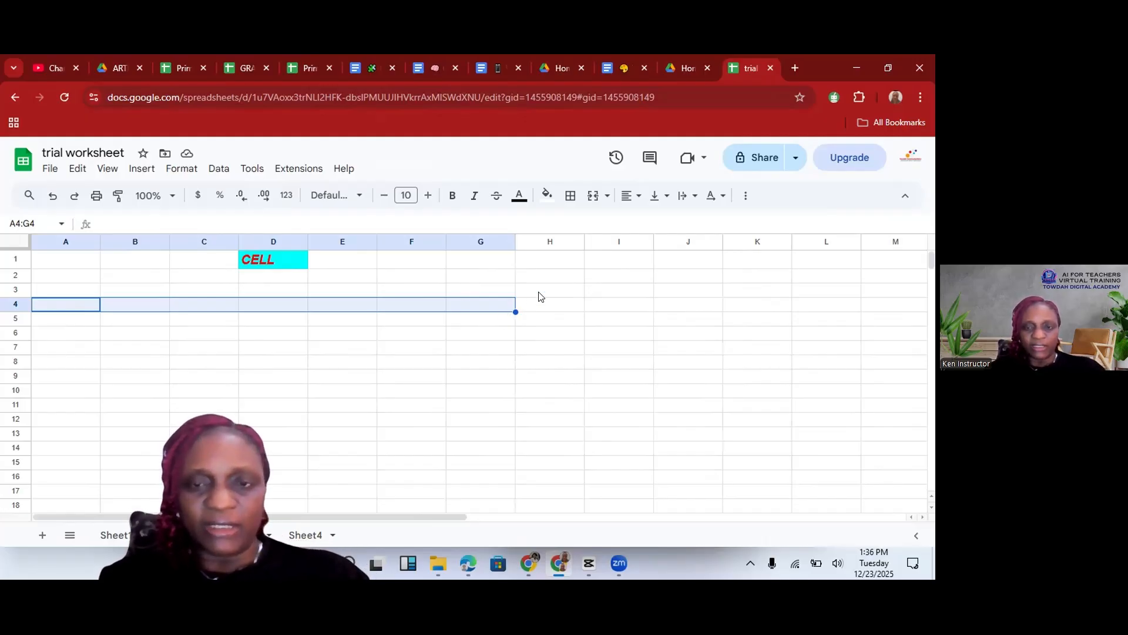
- Enter the range reference "A4:G4" as text in cell H4
click(543, 314)
text(A4)
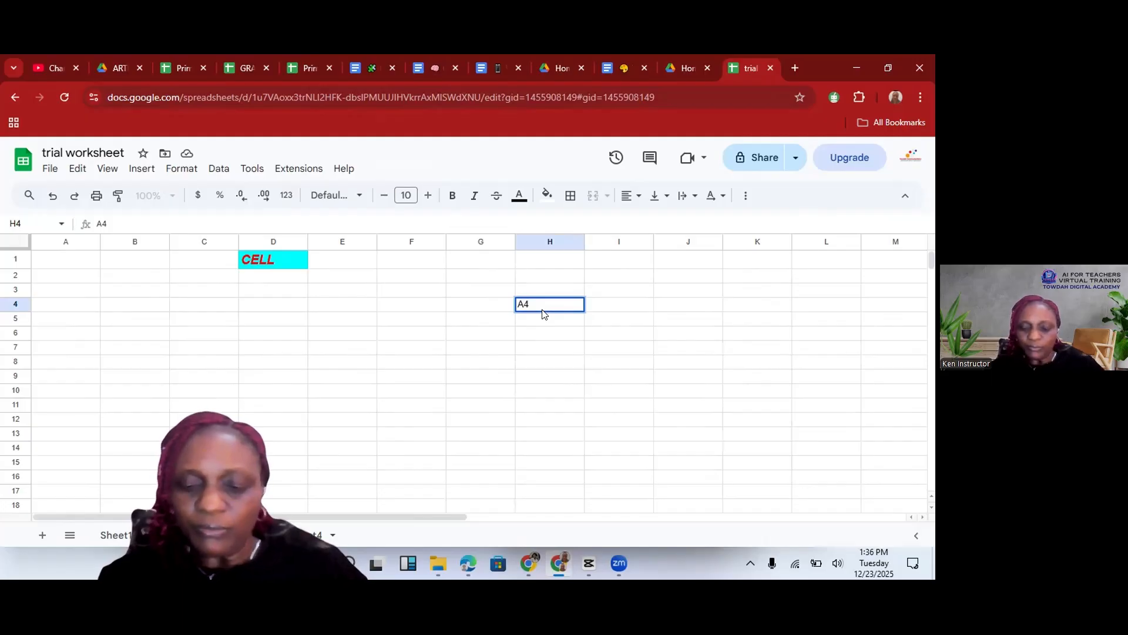
text(()
key(BackSpace)
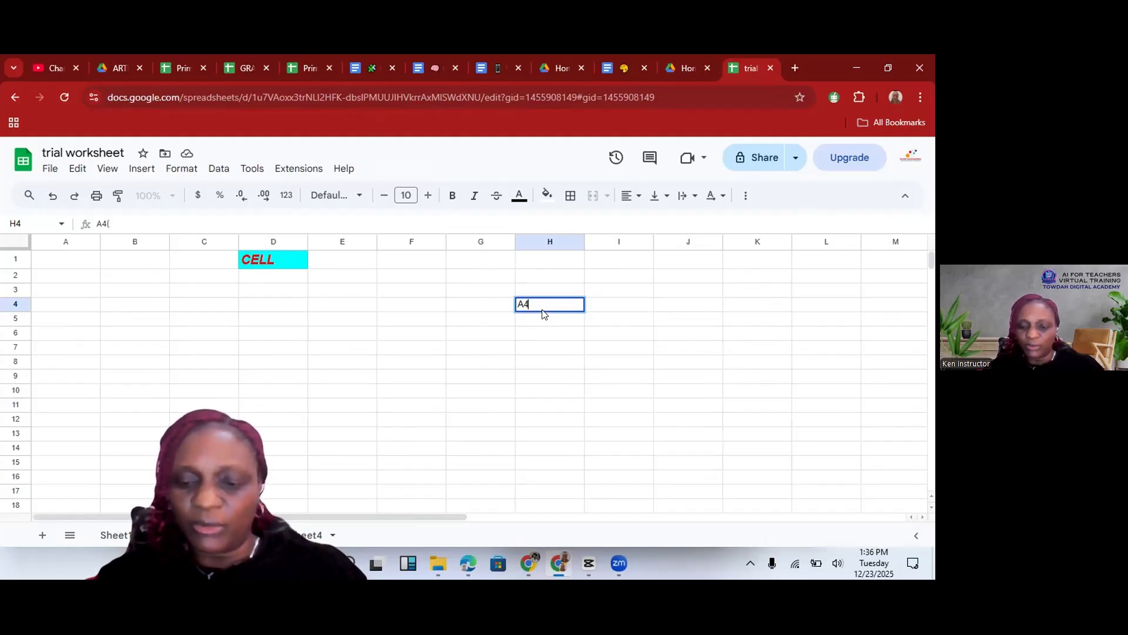
text(:)
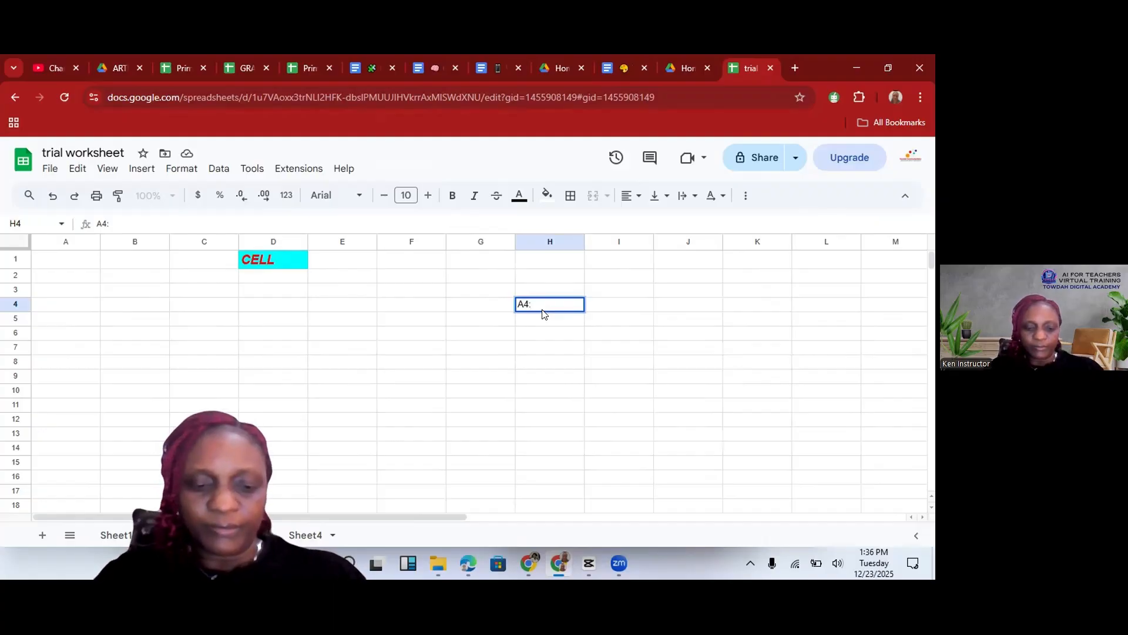
text(G4)
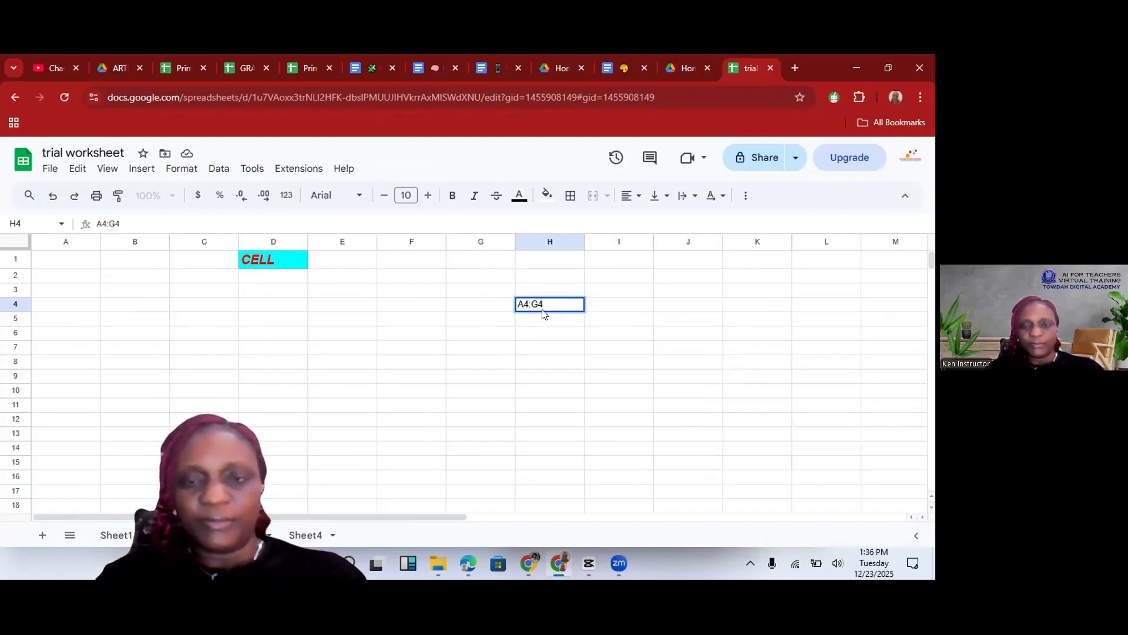
- Format the text in cell H4 as bold, size 14 and blue
drag(546, 303, 504, 305)
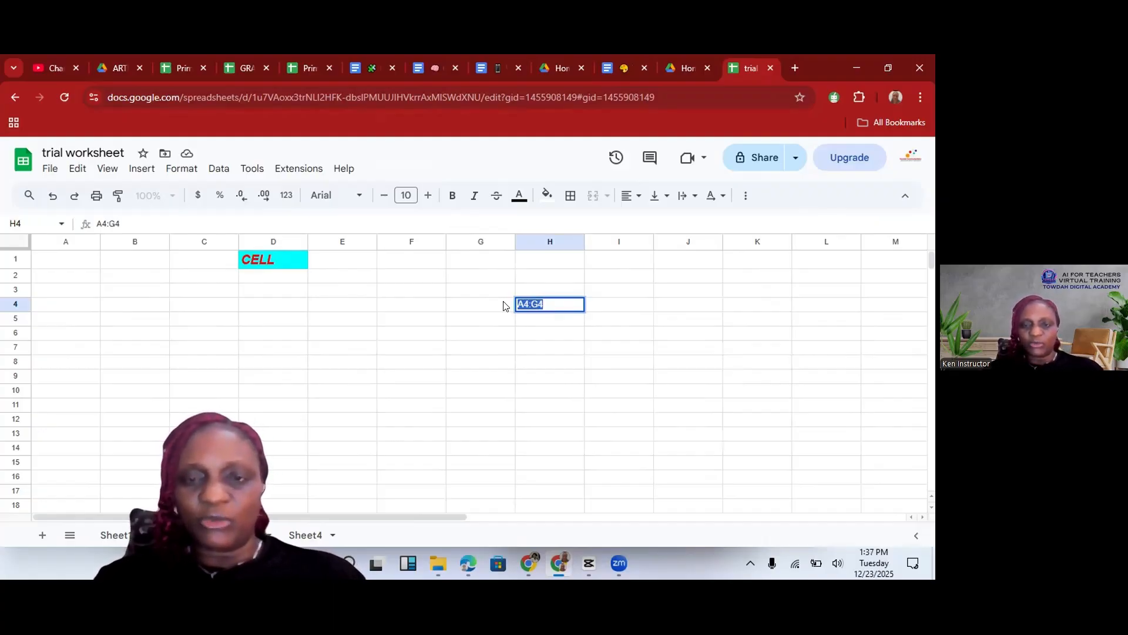
click(448, 199)
click(426, 196)
click(426, 196)
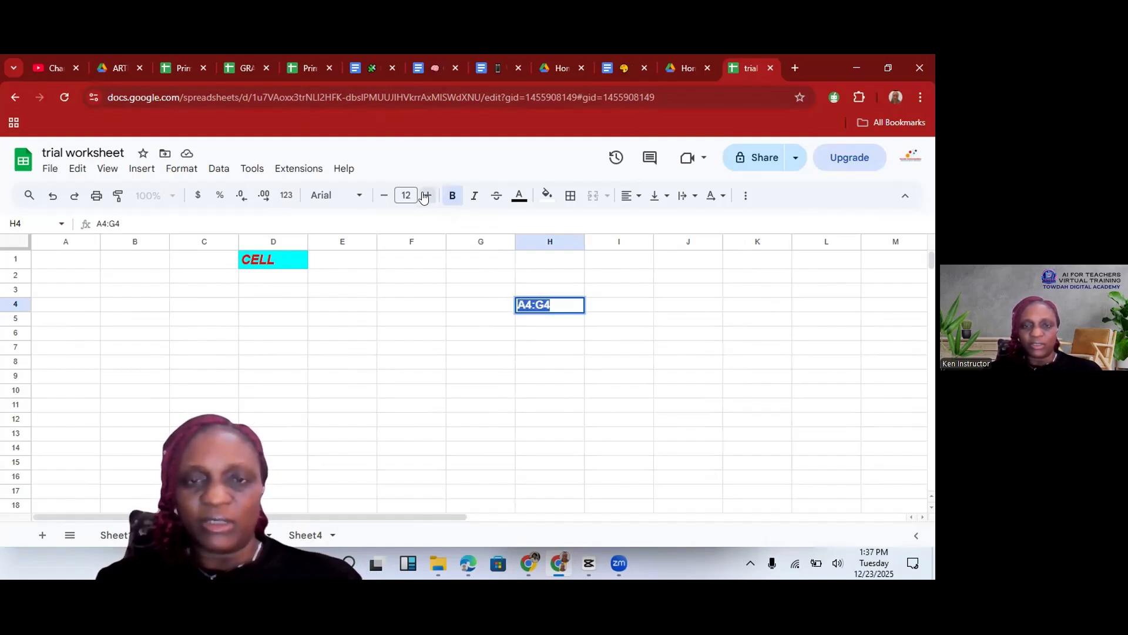
click(426, 196)
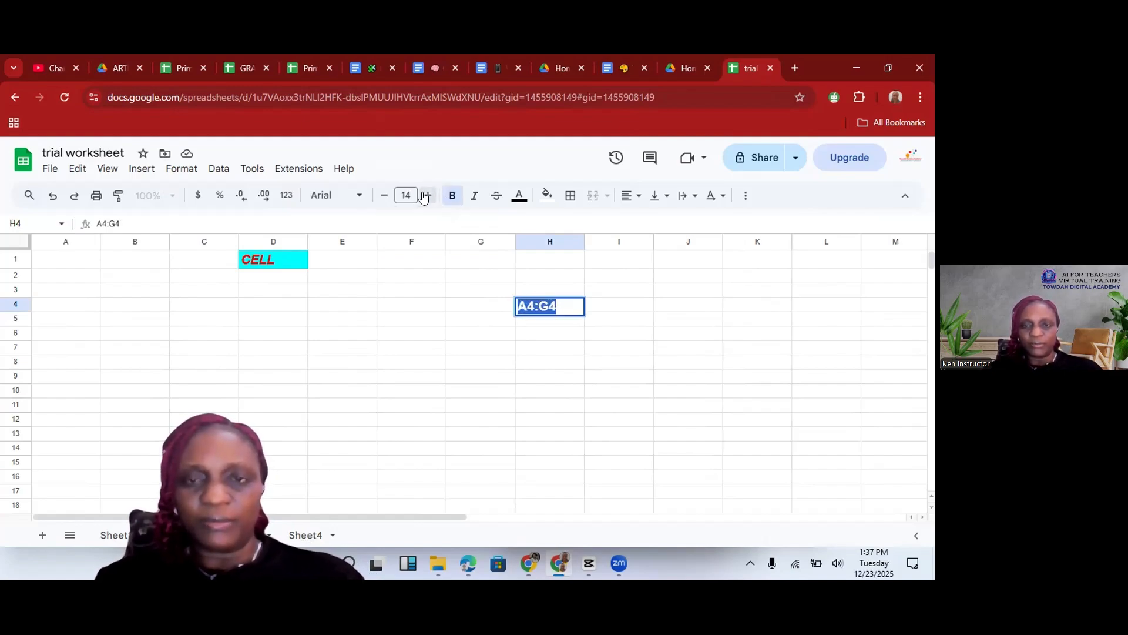
click(520, 198)
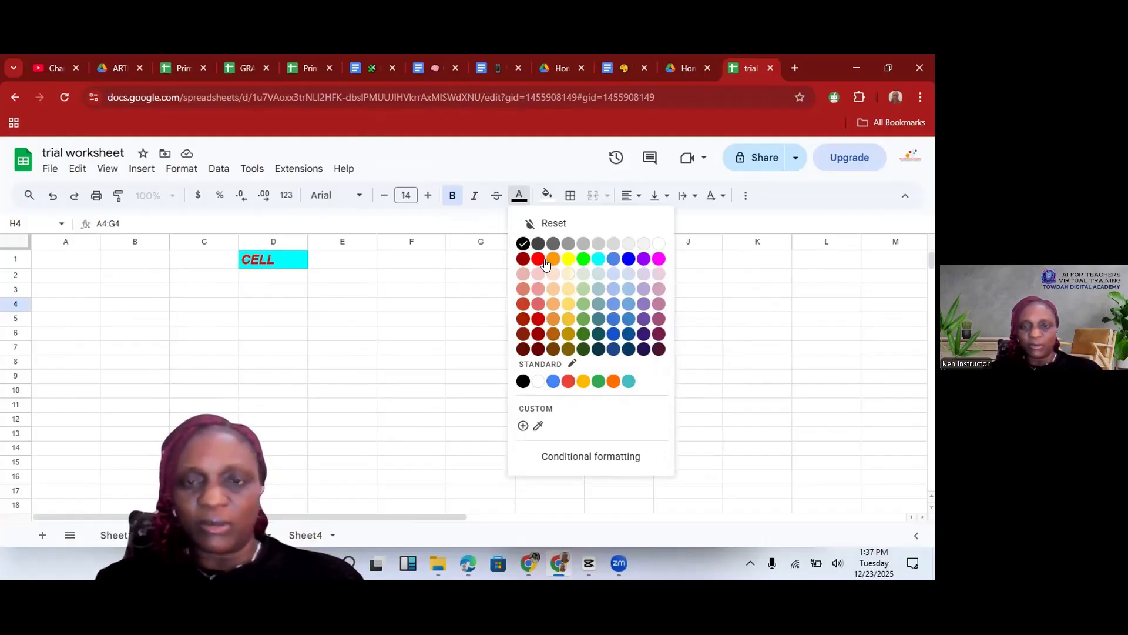
click(631, 260)
click(608, 336)
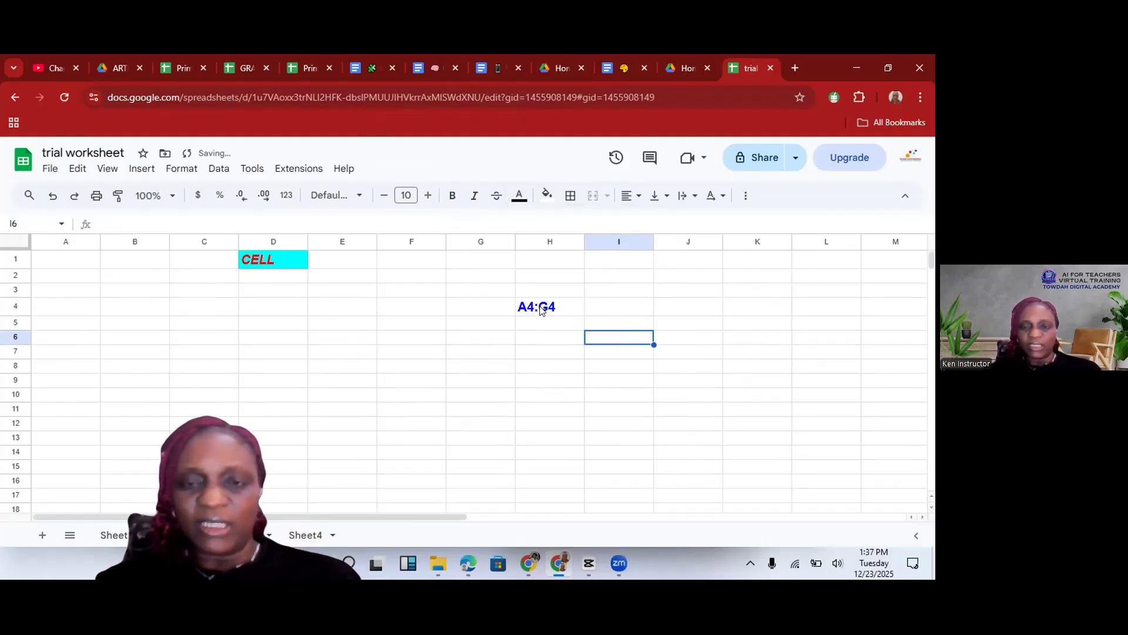
- Highlight the range's end cells A4 and G4, select across row 4 from A4, and select back from G4 to D4
click(59, 311)
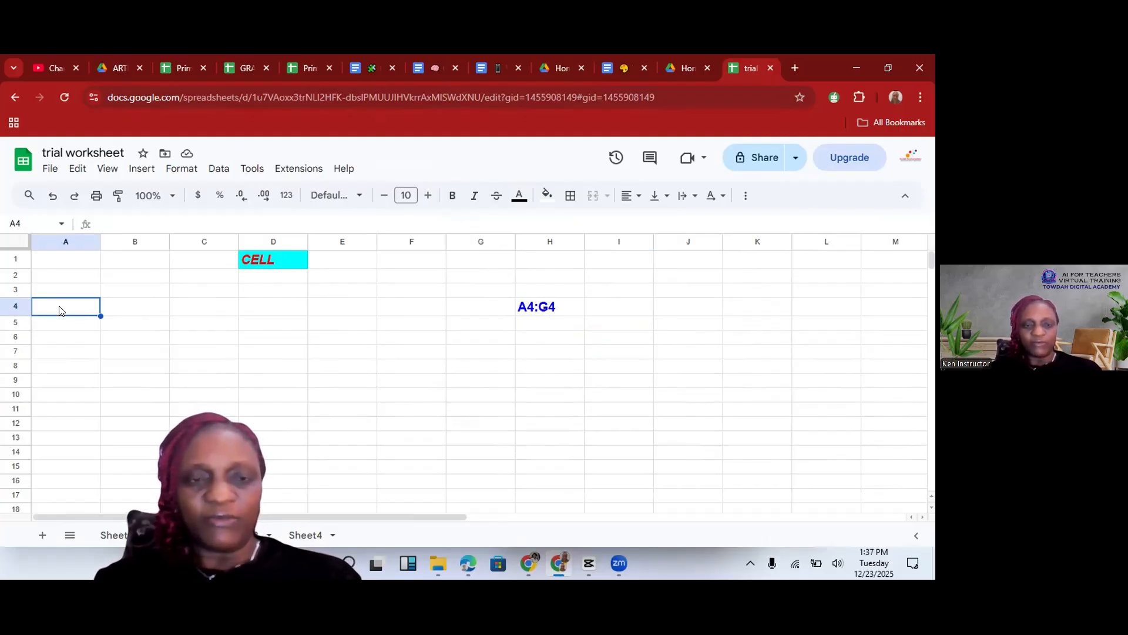
click(487, 313)
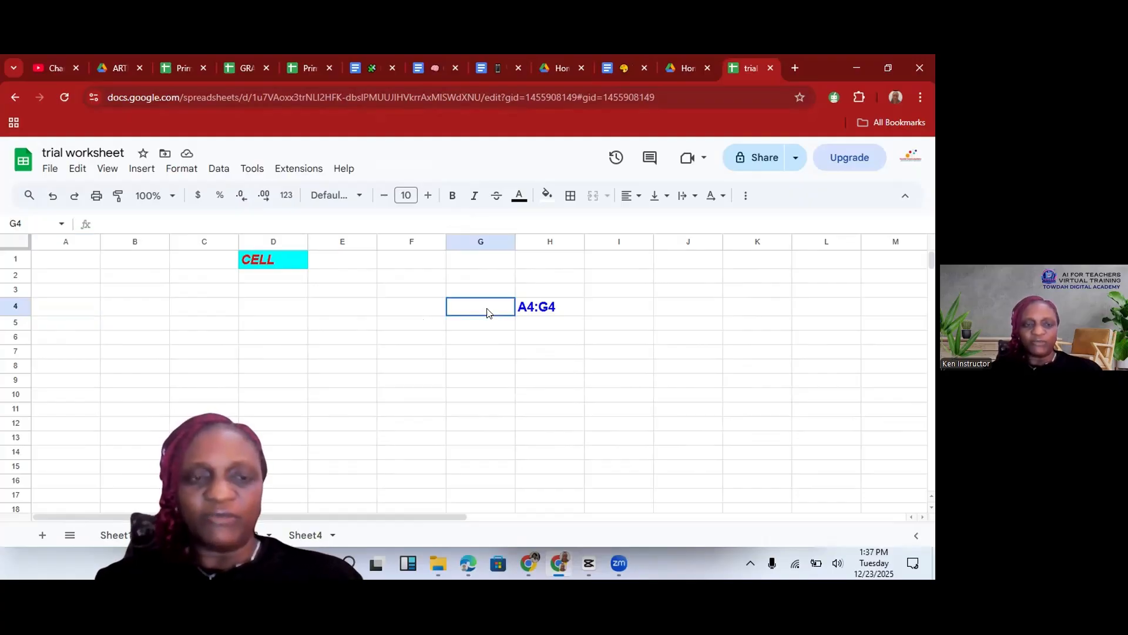
click(39, 311)
shift+click(435, 305)
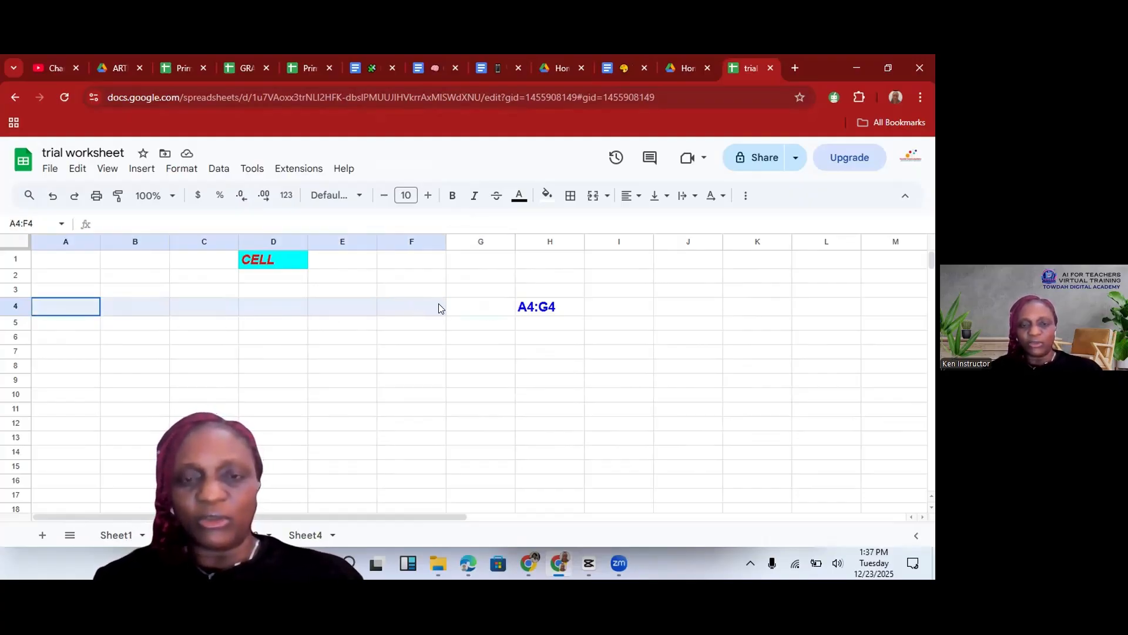
click(473, 305)
shift+click(283, 305)
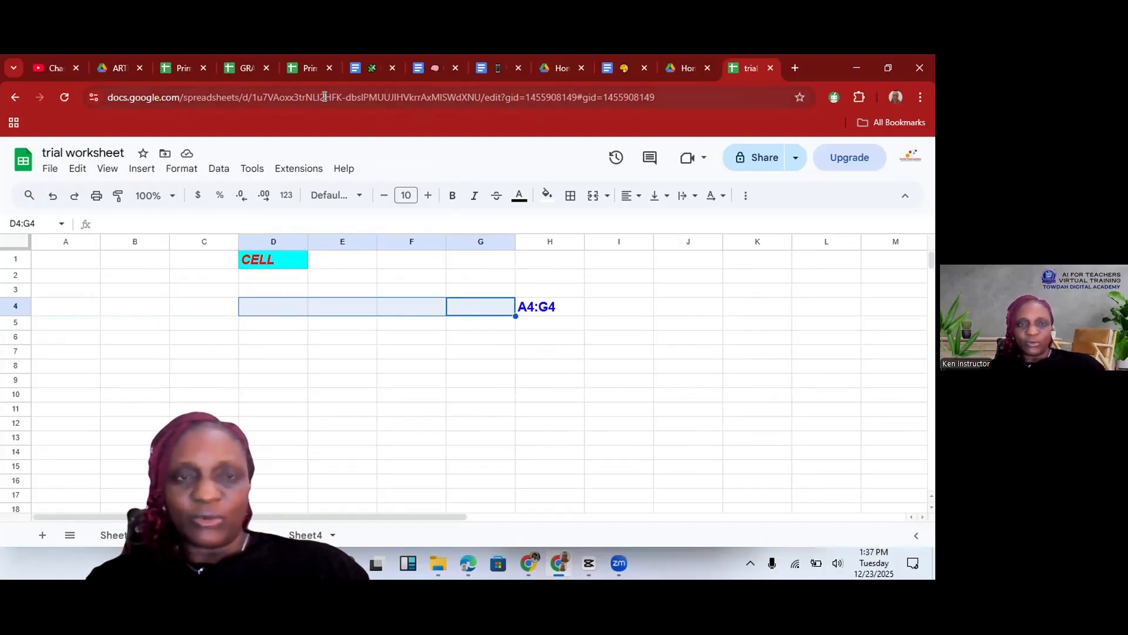
- Switch to the Module 5 document and review the labeled spreadsheet parts and their diagram on Page 2
click(370, 74)
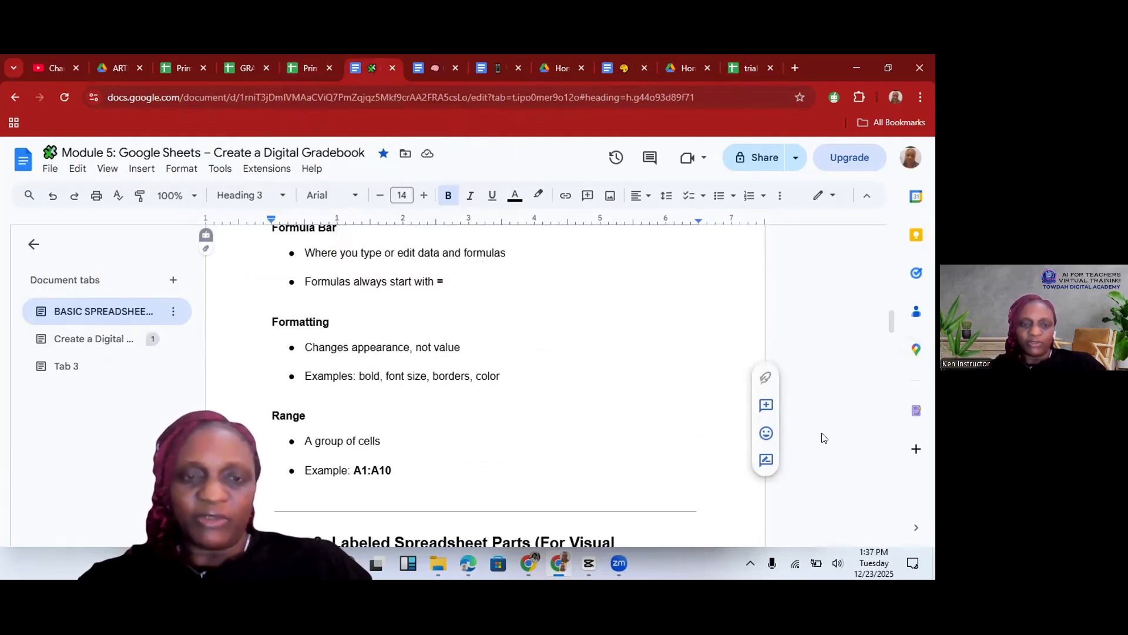
scroll(824, 437, down, 10)
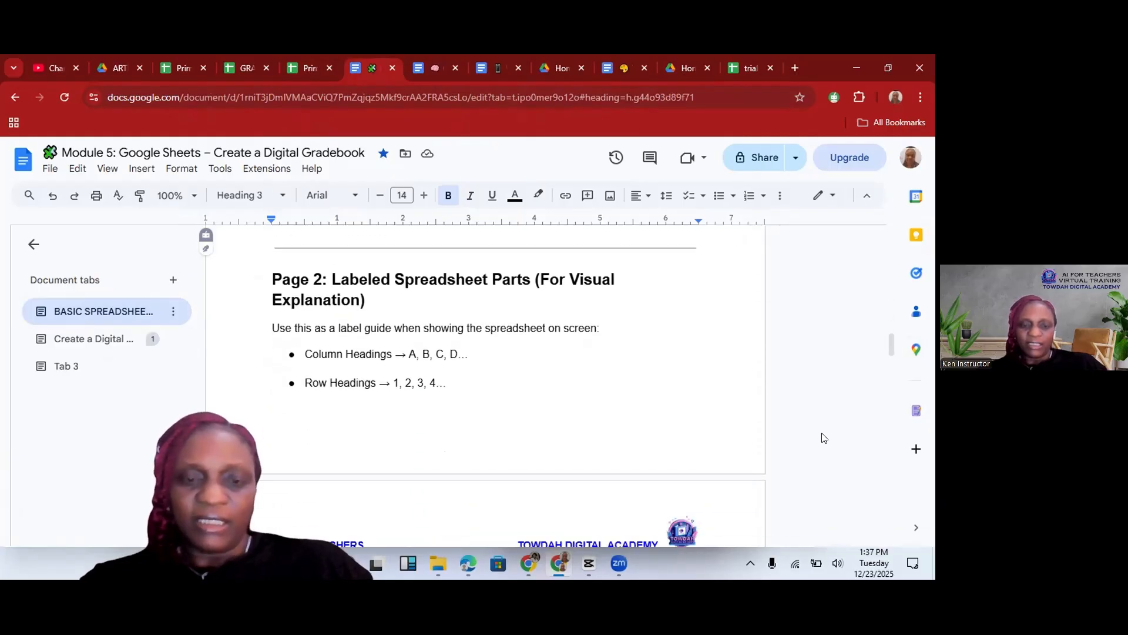
scroll(824, 438, down, 6)
scroll(824, 438, up, 5)
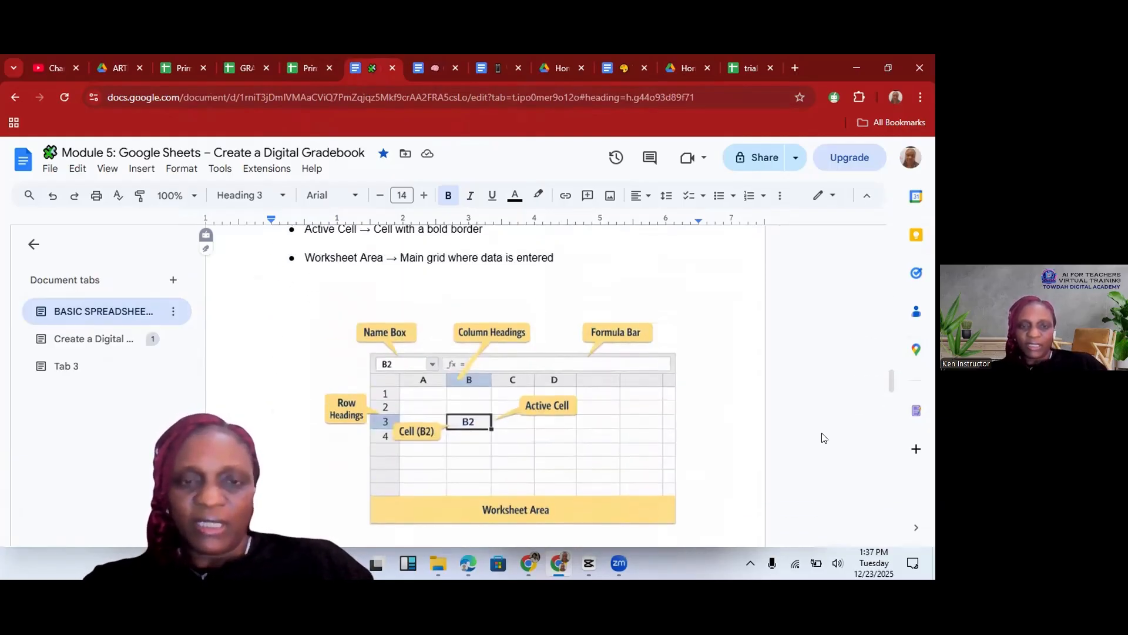
scroll(823, 437, down, 3)
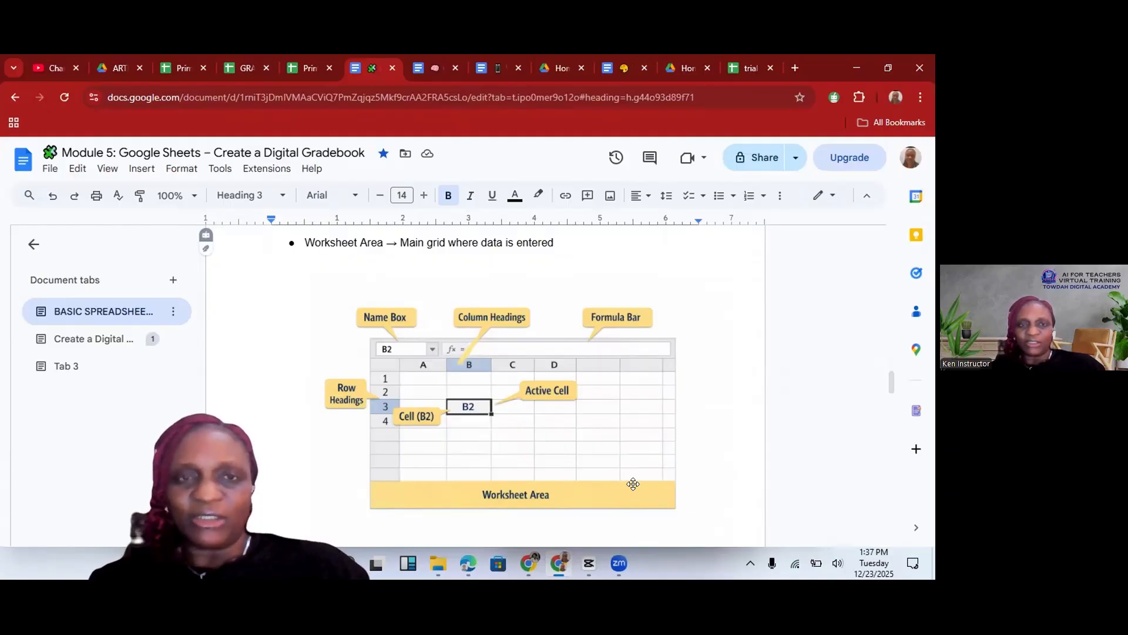
- Look through the open files to the Primary3_Math_Gradebook_with_Grades FINAL sheet and examine its column headings and scores
click(419, 80)
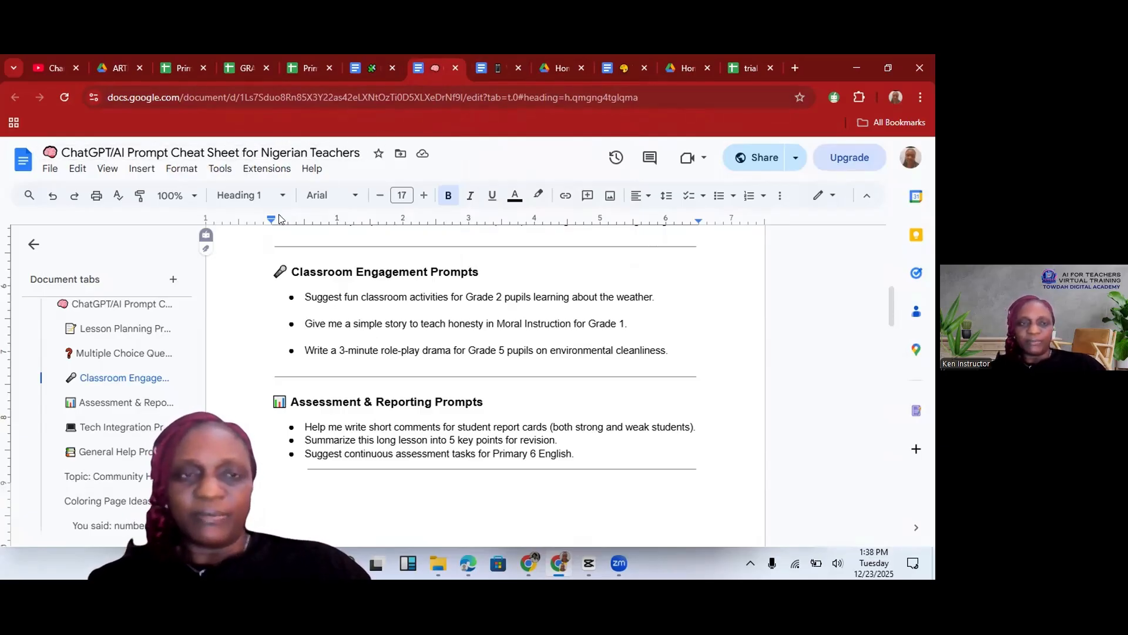
click(243, 72)
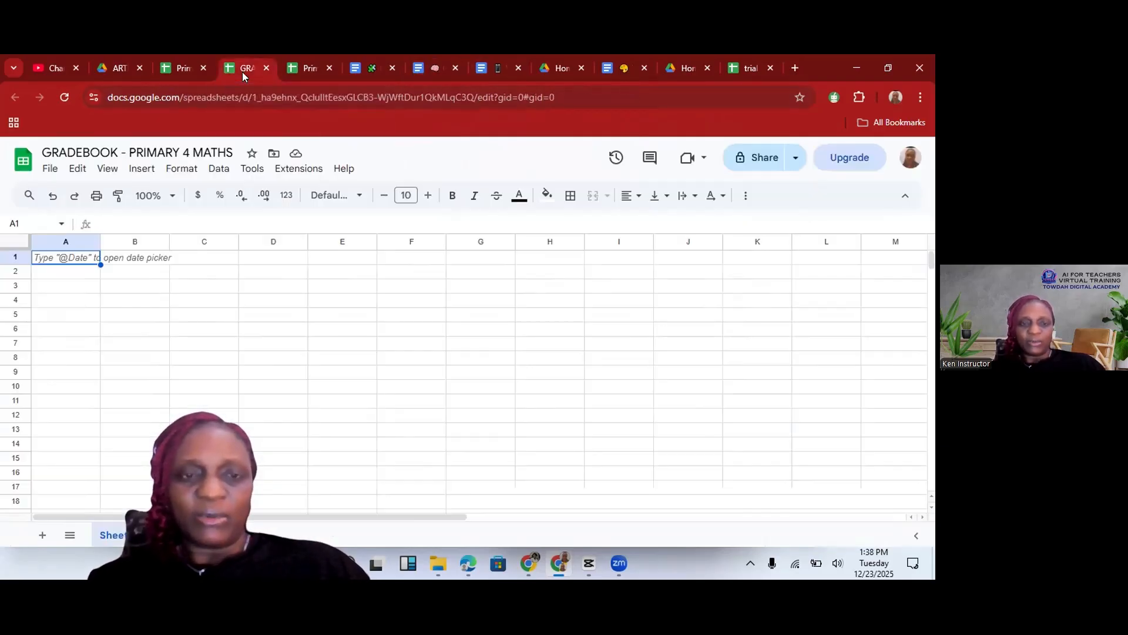
click(179, 73)
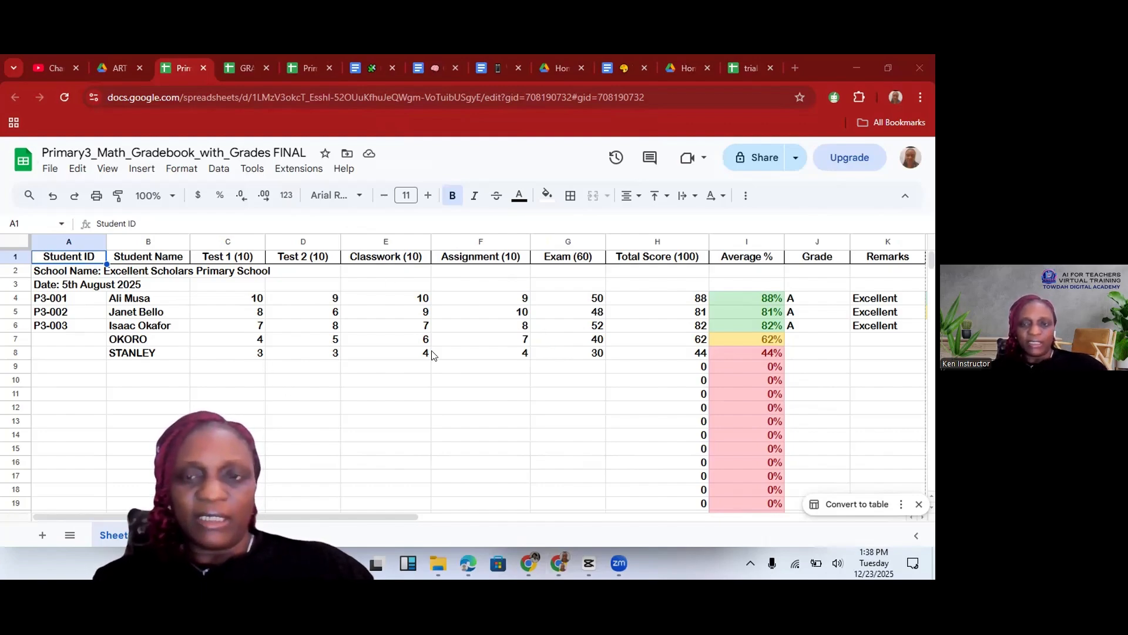
- Enter the heading STUDENT NAME in cell A6 of the trial worksheet and widen columns A and B
click(741, 73)
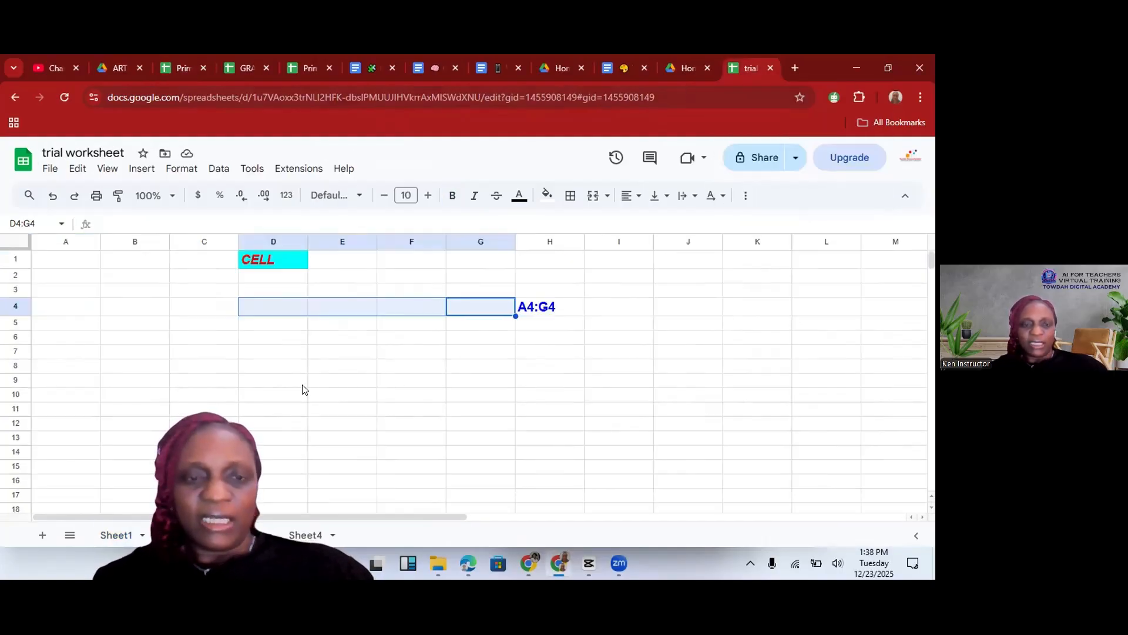
click(210, 345)
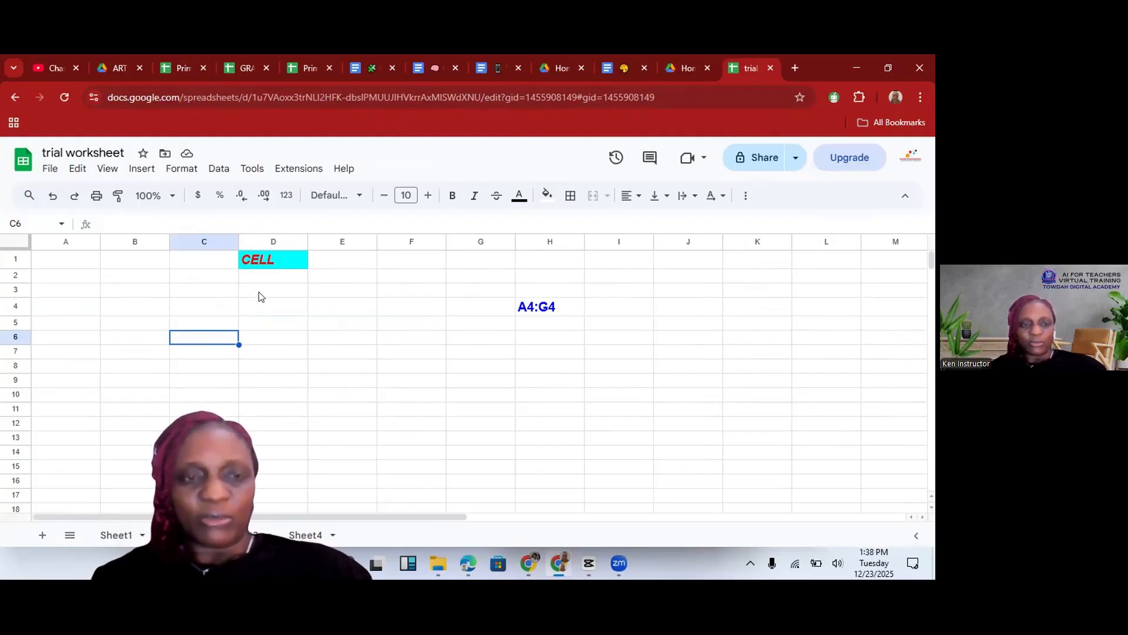
click(52, 338)
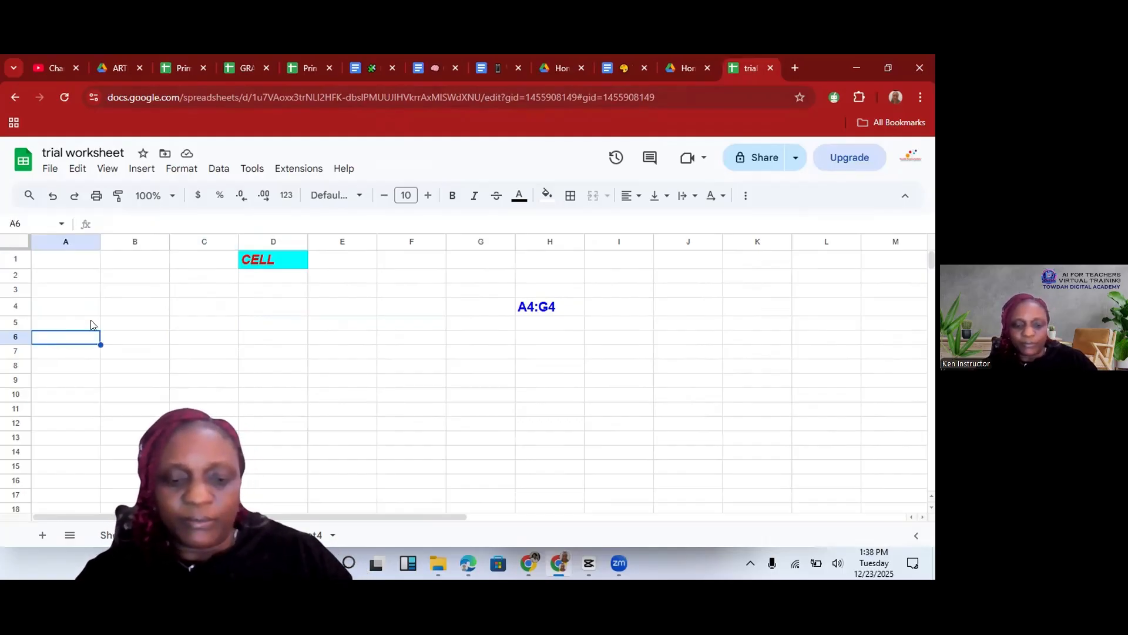
text(STUE)
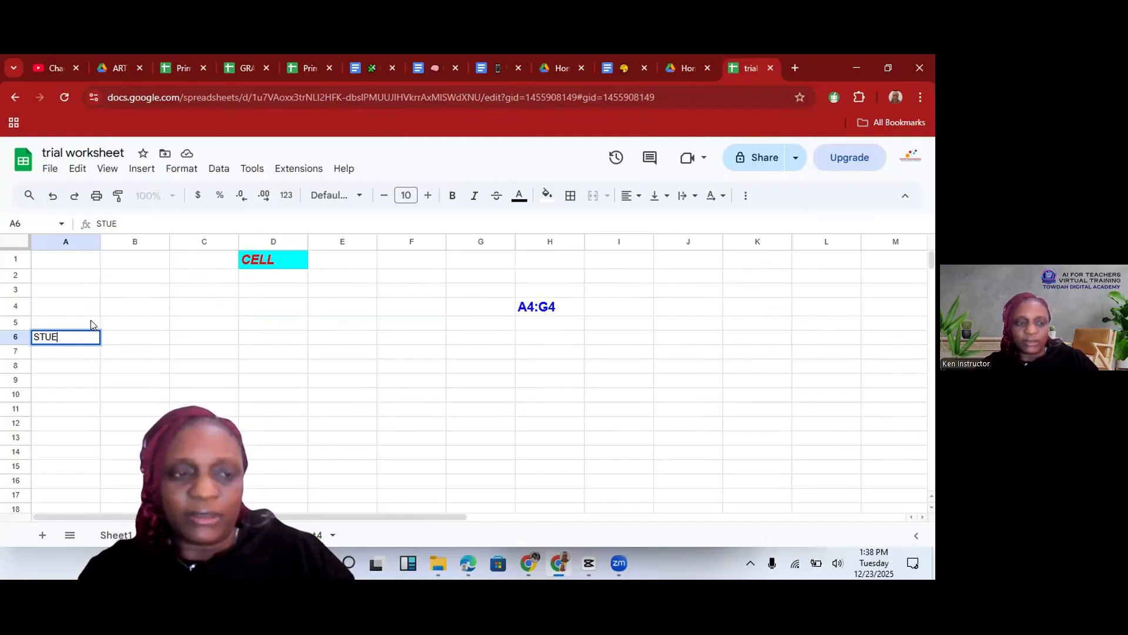
key(BackSpace)
text(DENT NAEM)
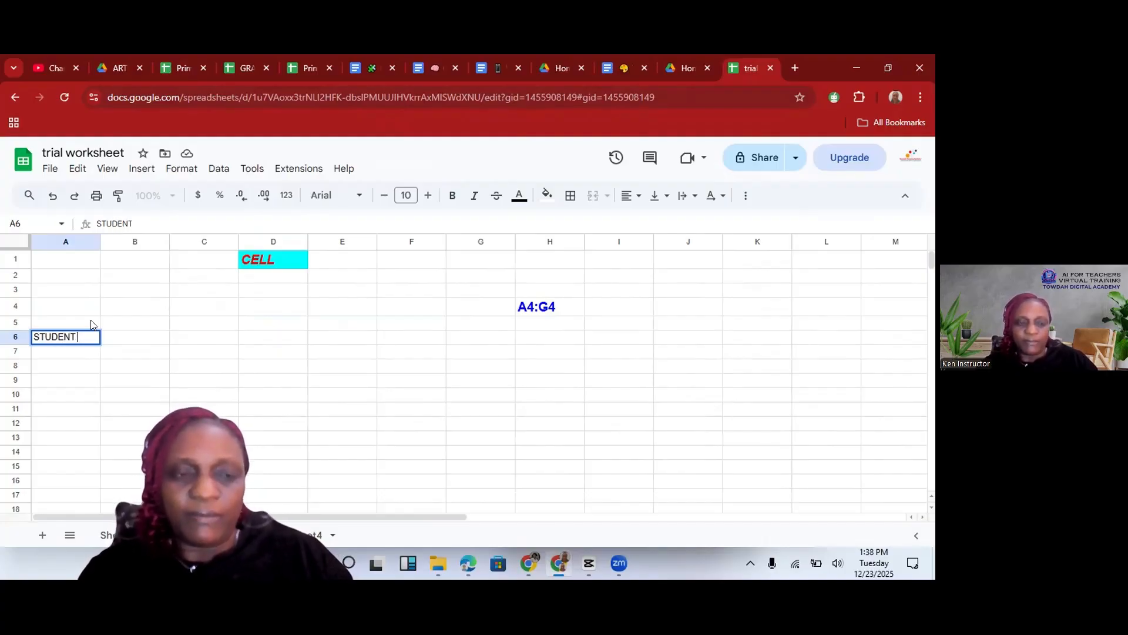
key(BackSpace)
key(BackSpace)
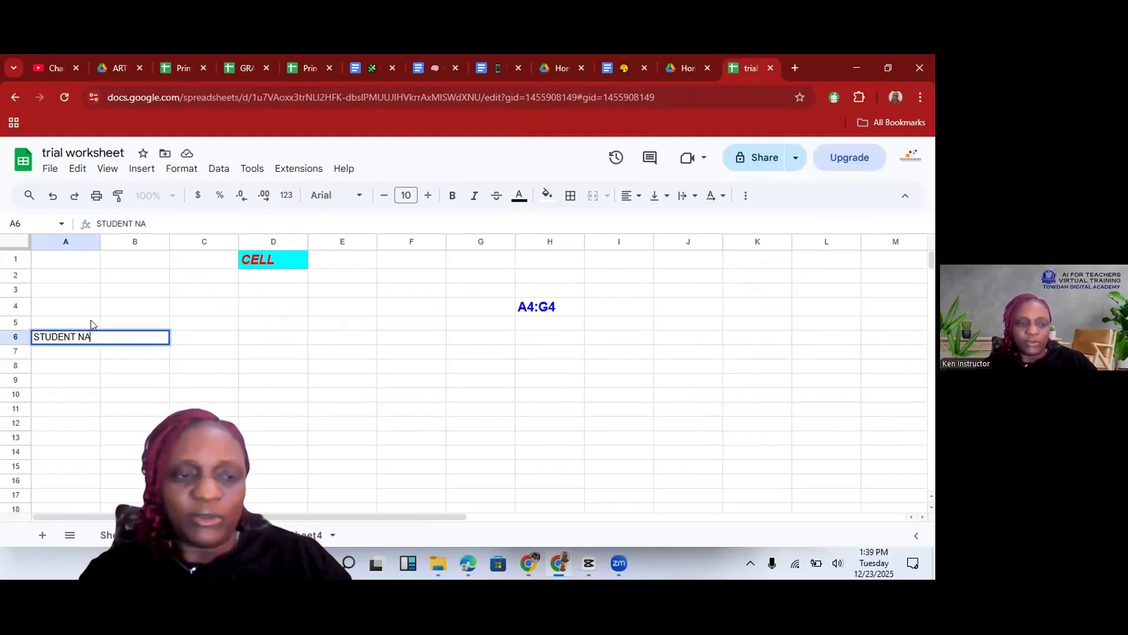
text(ME)
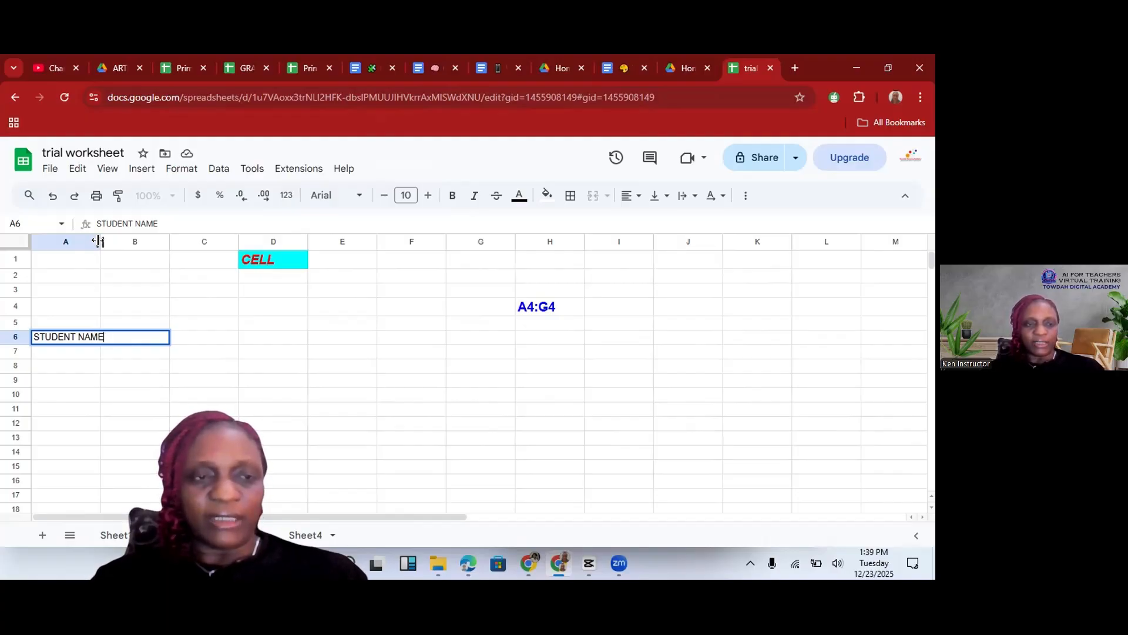
drag(98, 241, 125, 239)
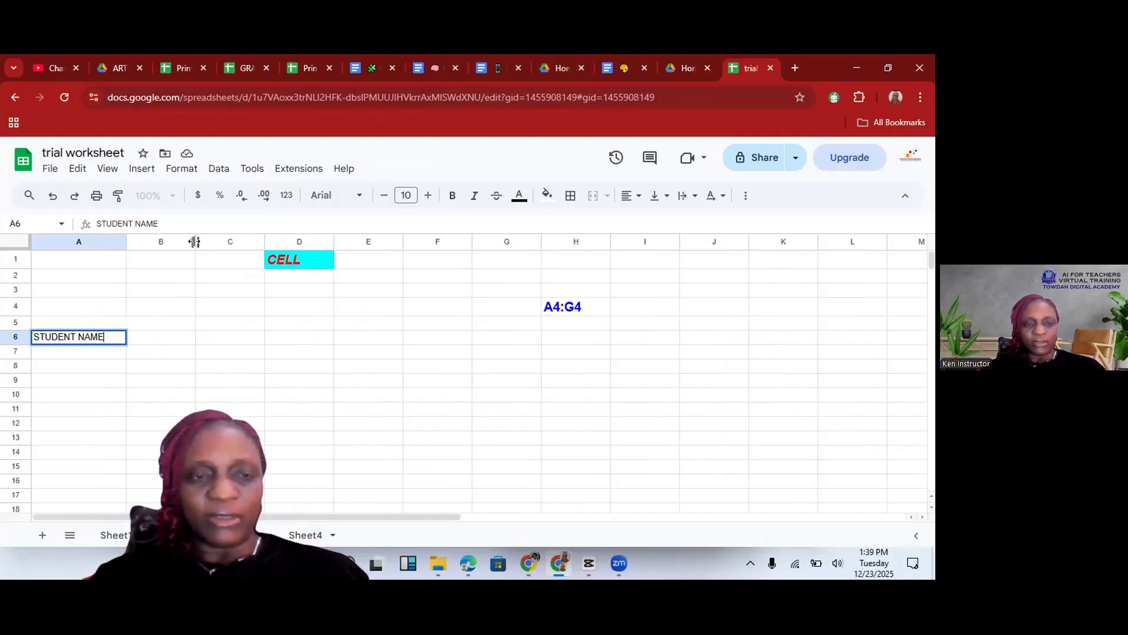
mouse_move(194, 241)
mouse_down()
mouse_move(237, 242)
mouse_move(216, 242)
mouse_up()
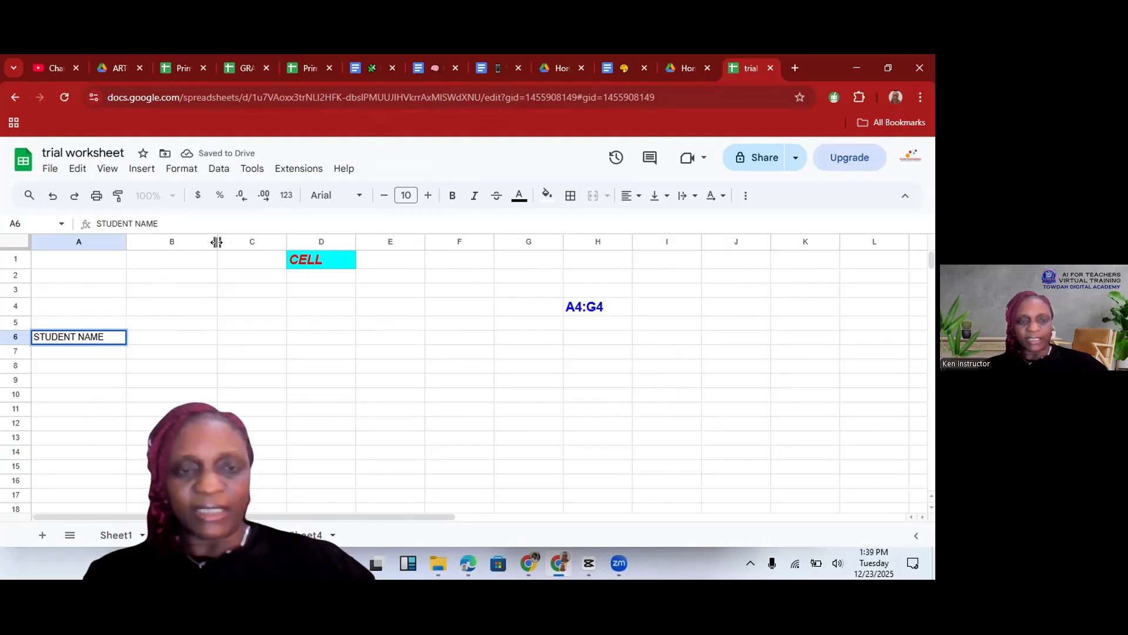
- Enter the subject headings MATHS, ENGLISH and ECONOMICS in cells B6, C6 and D6
click(151, 339)
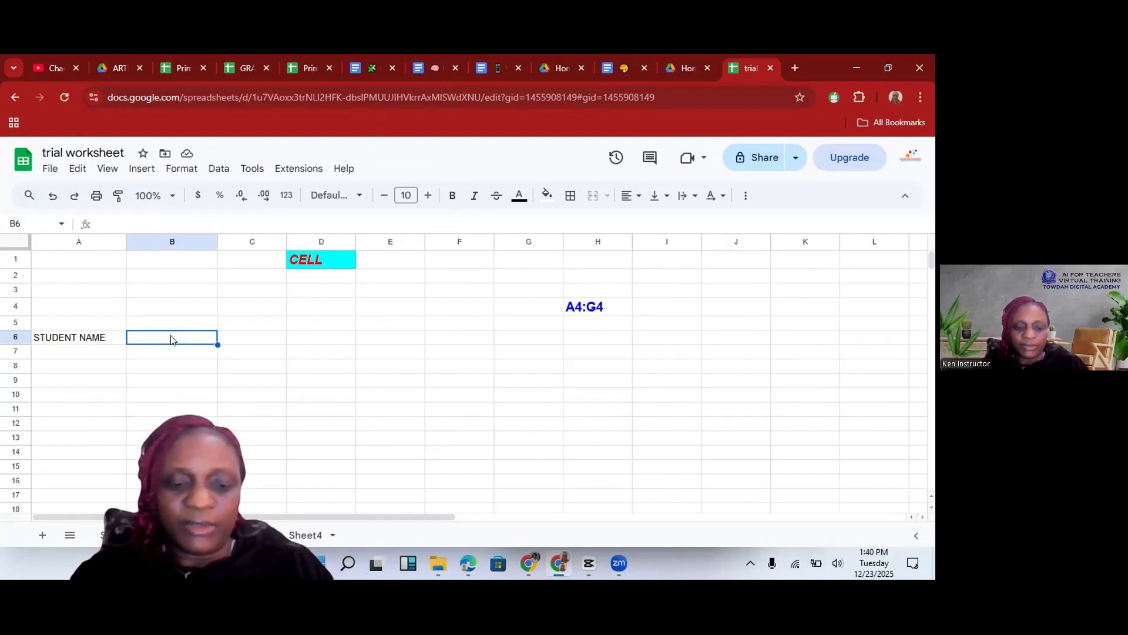
text(MATHS)
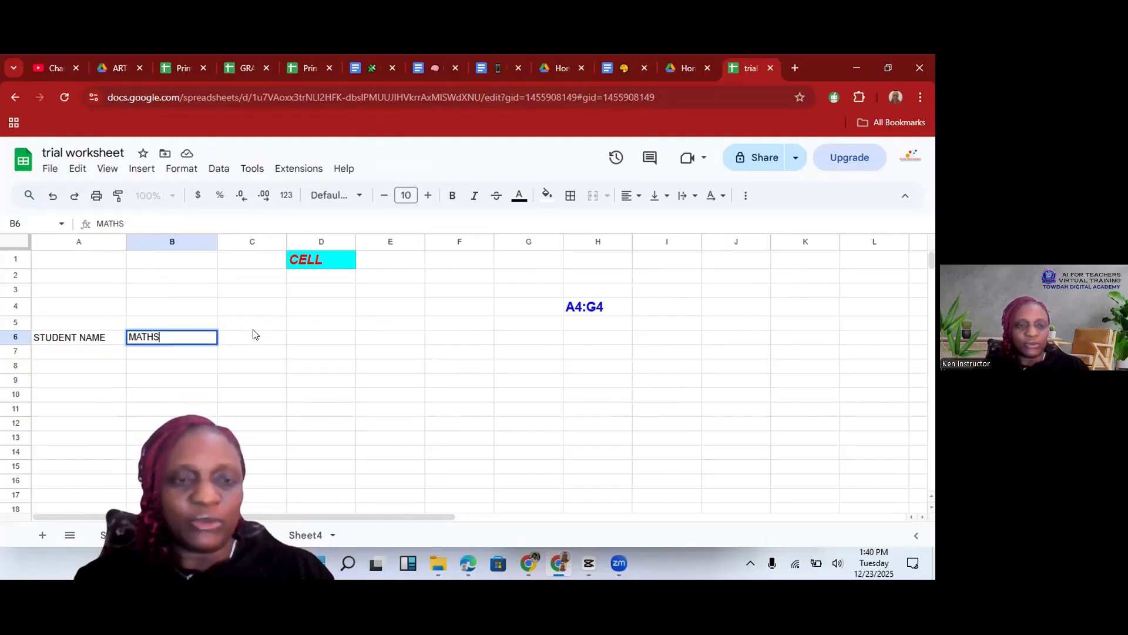
click(248, 344)
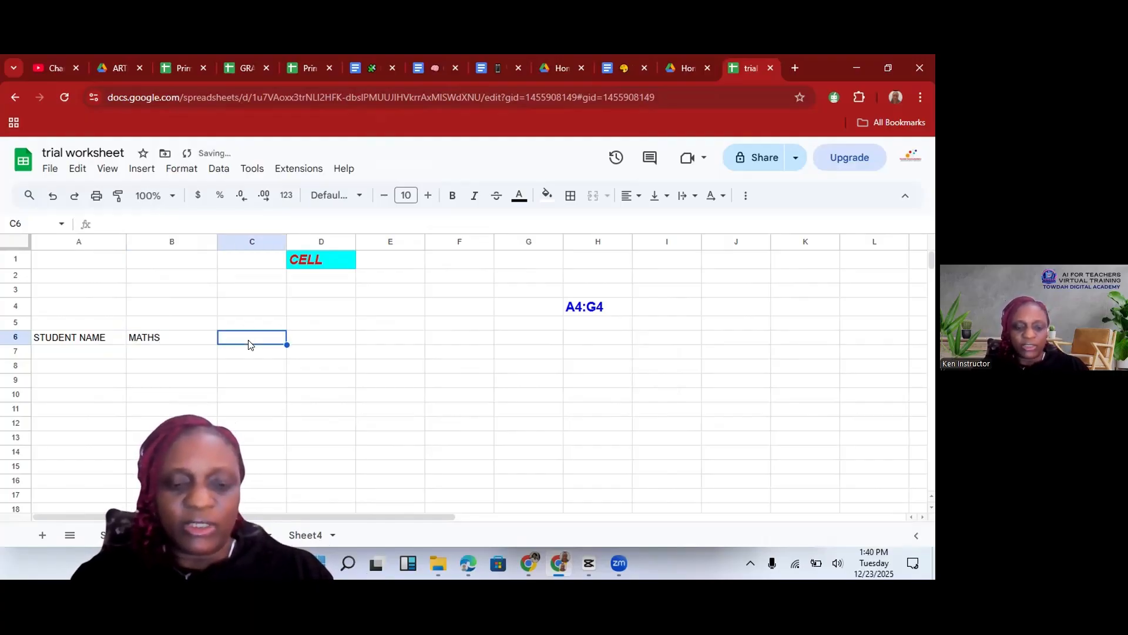
text(ENGLISH)
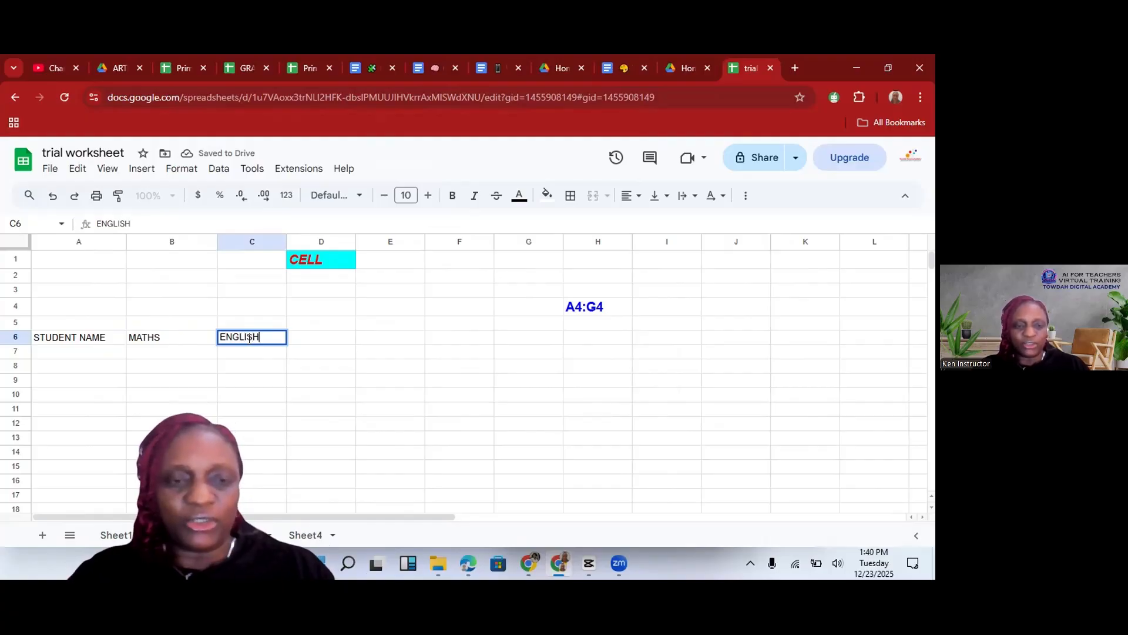
click(323, 344)
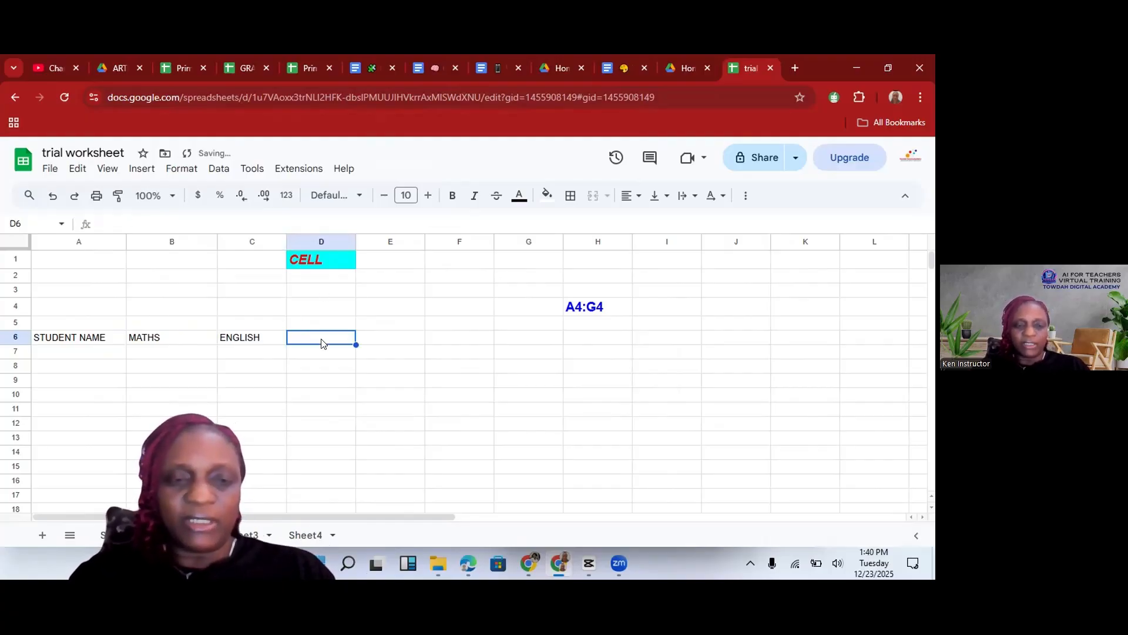
text(E)
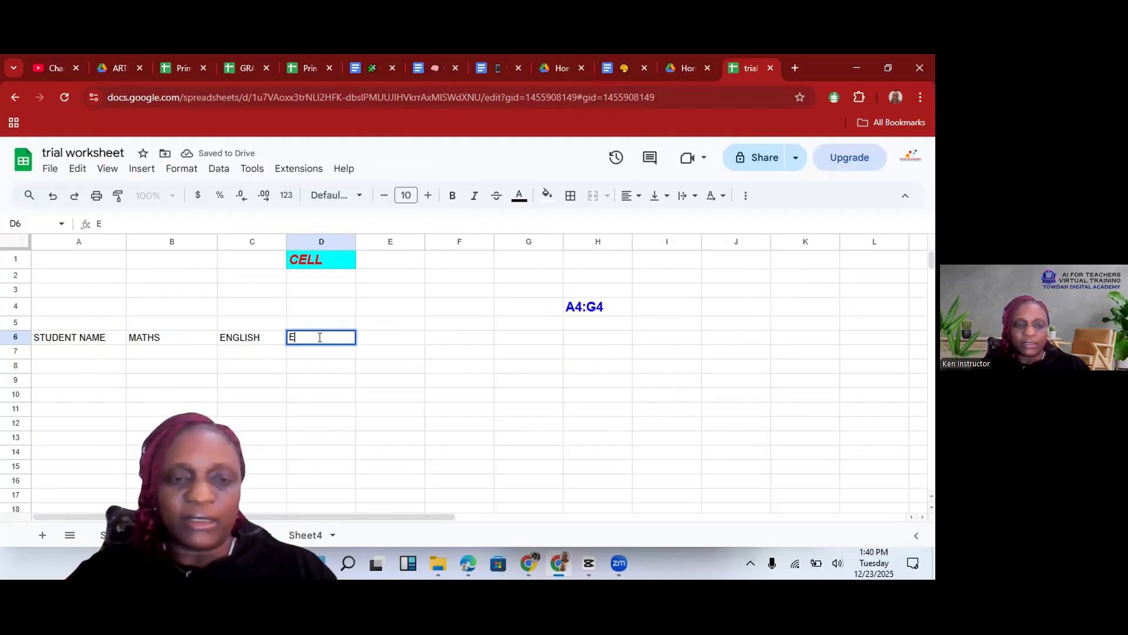
text(CONOMICS)
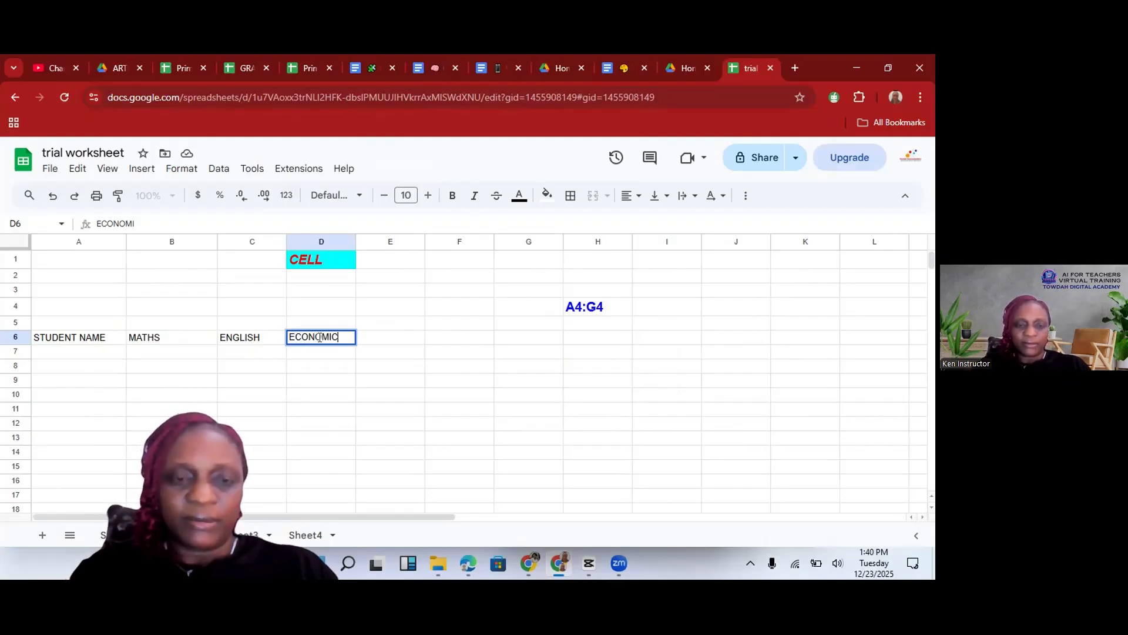
- Enter the heading TOTAL in cell E6, after the subject headings
click(389, 343)
text(SUM)
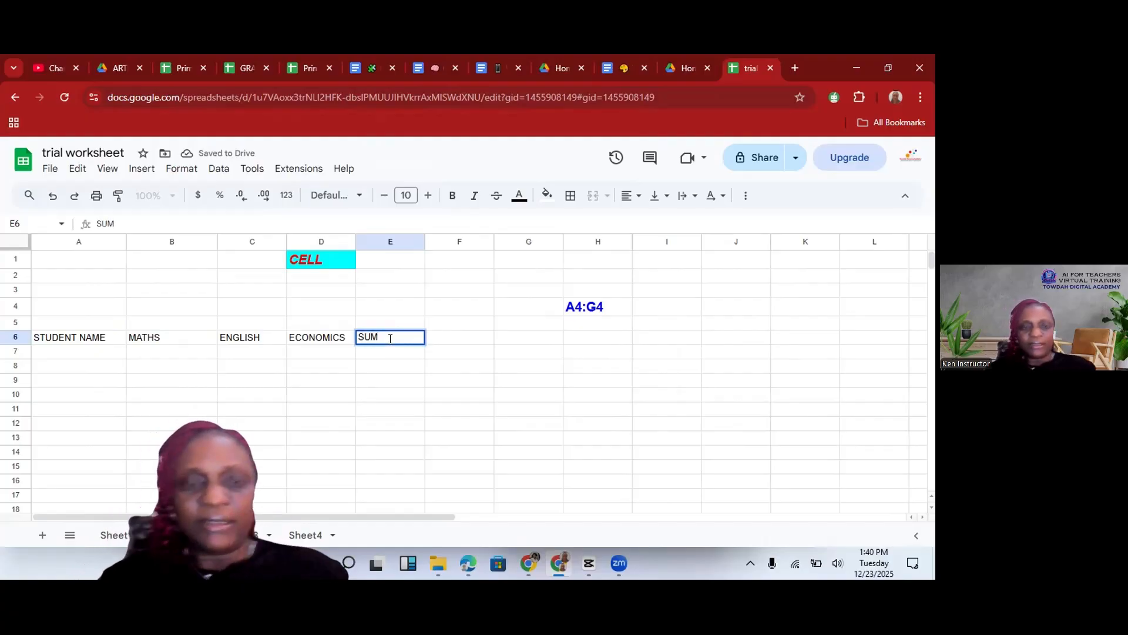
key(BackSpace)
key(BackSpace)
key(BackSpace)
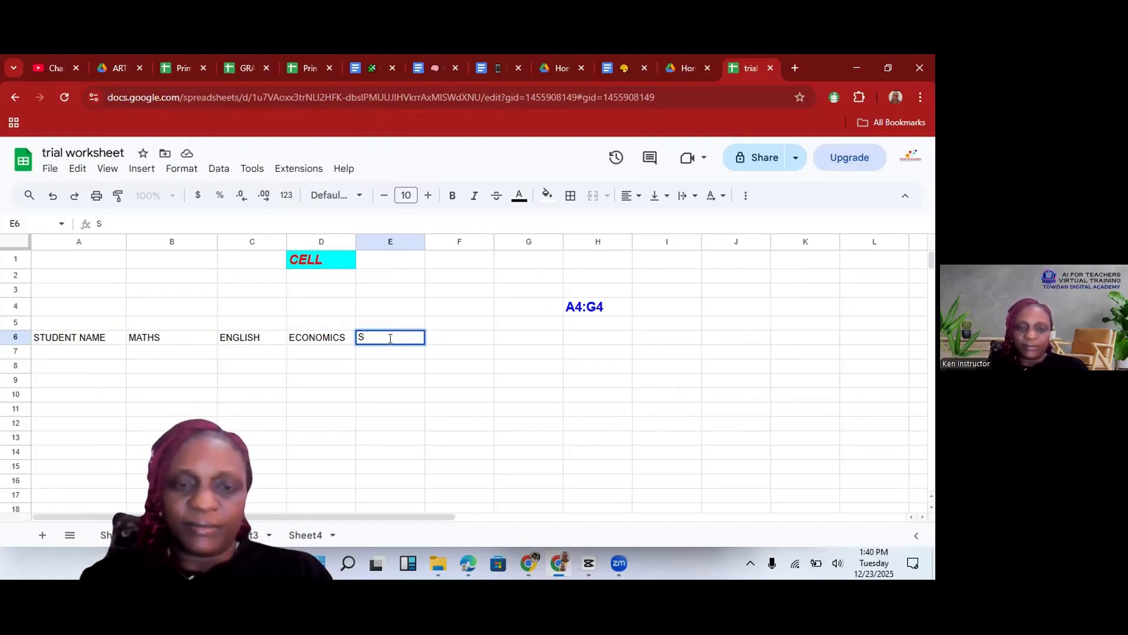
text(TOTLA)
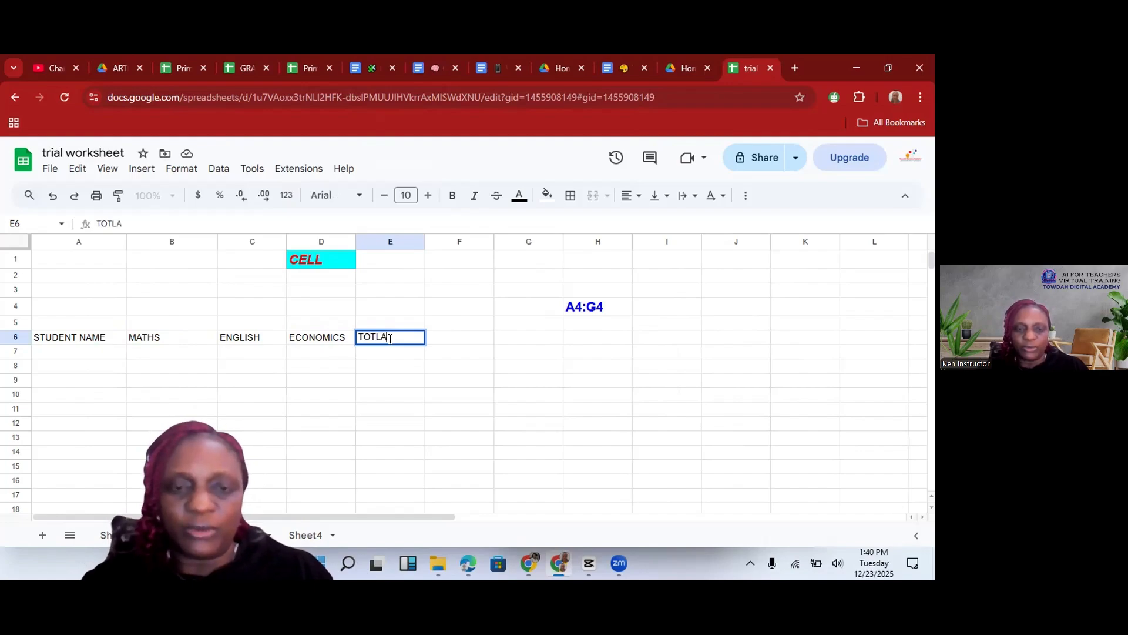
key(BackSpace)
key(BackSpace)
text(AL)
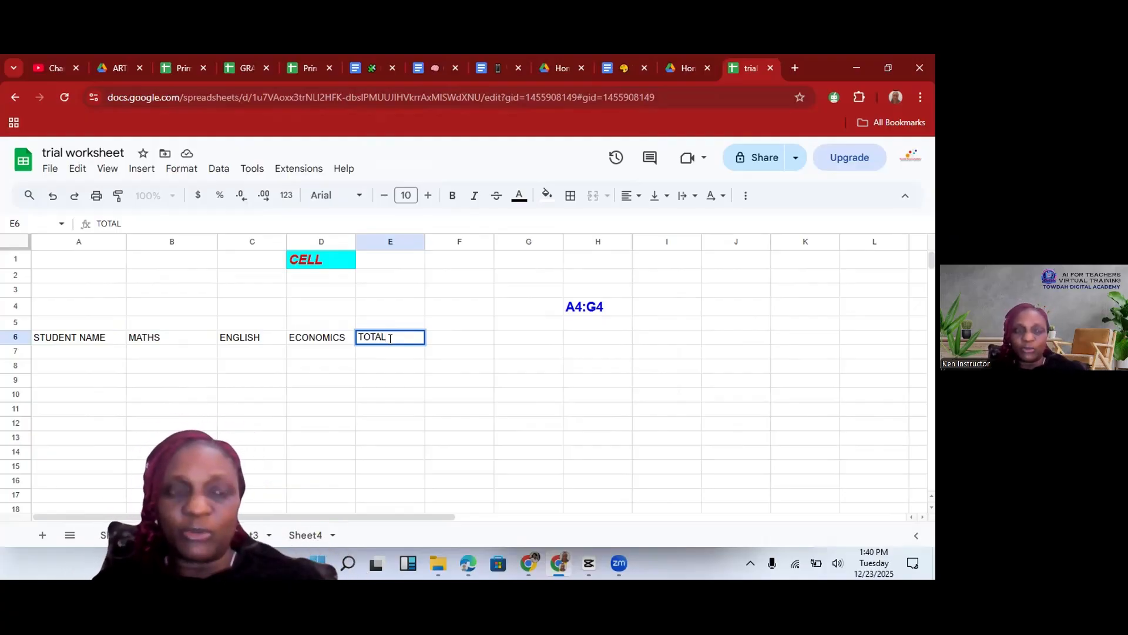
- Enter the first student's name in A7 with scores 89 for Maths, 90 for English and 78 for Economics
click(57, 354)
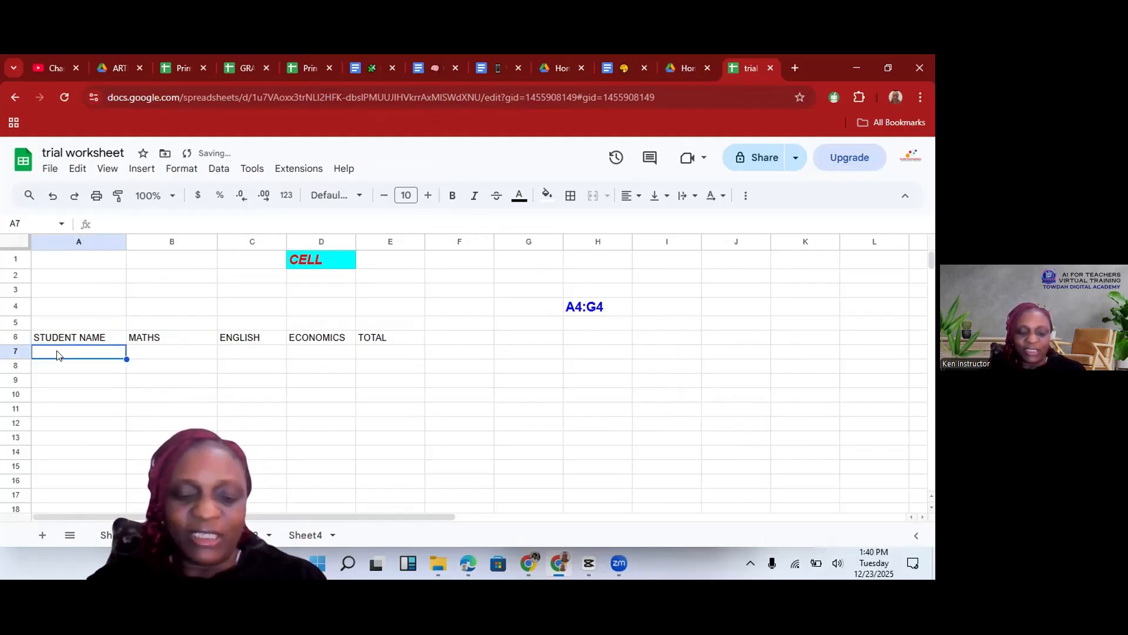
text(JOHN)
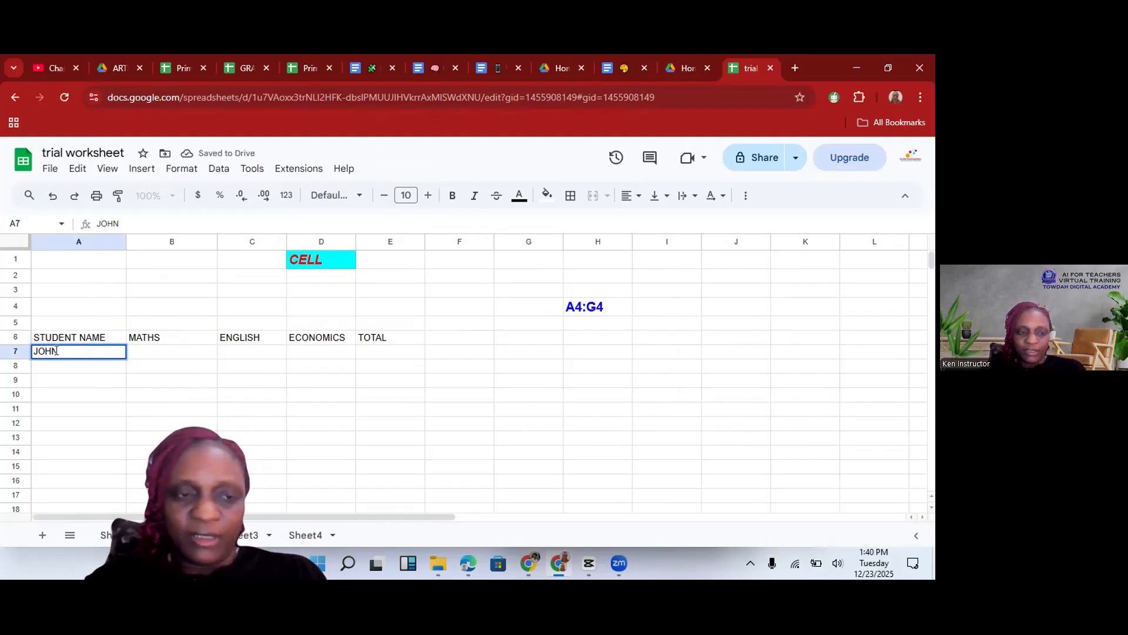
text( ADE)
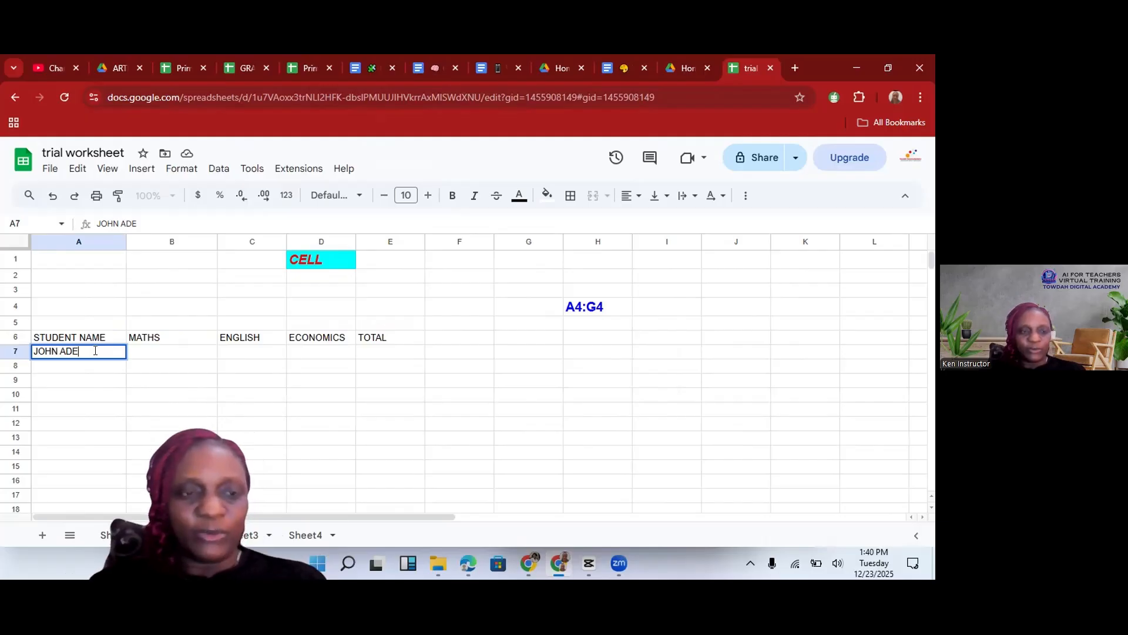
click(178, 349)
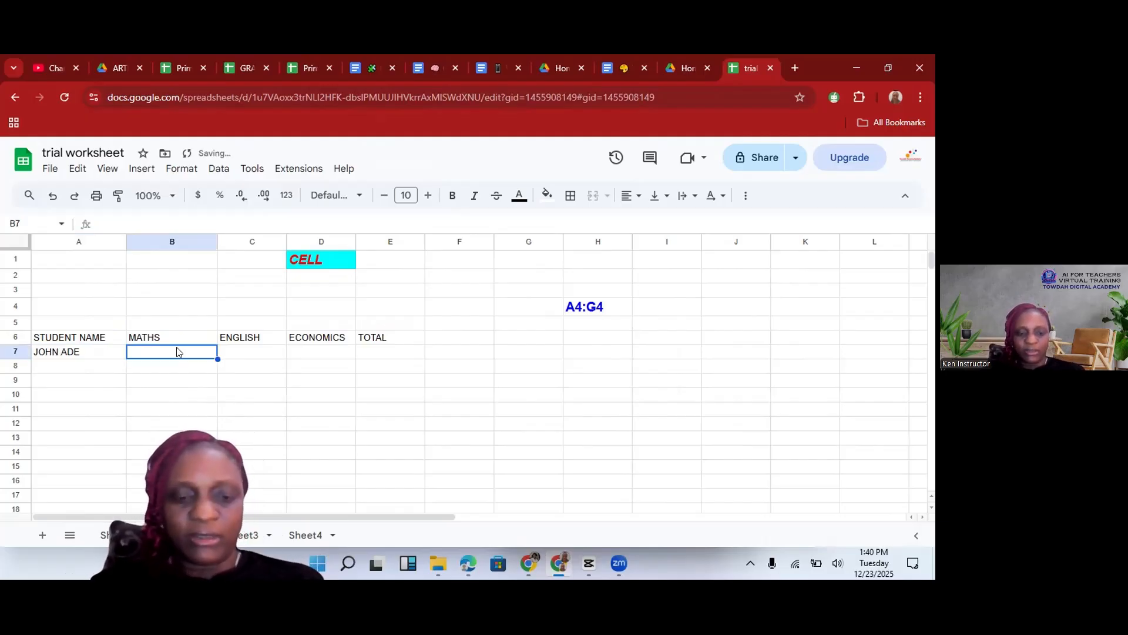
text(89)
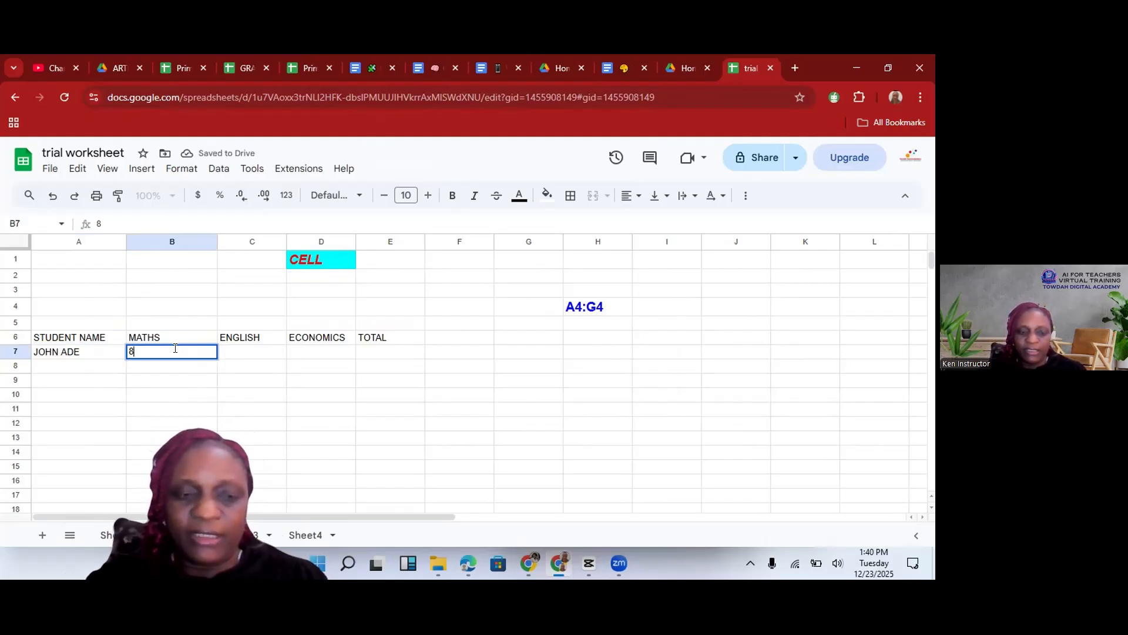
click(232, 351)
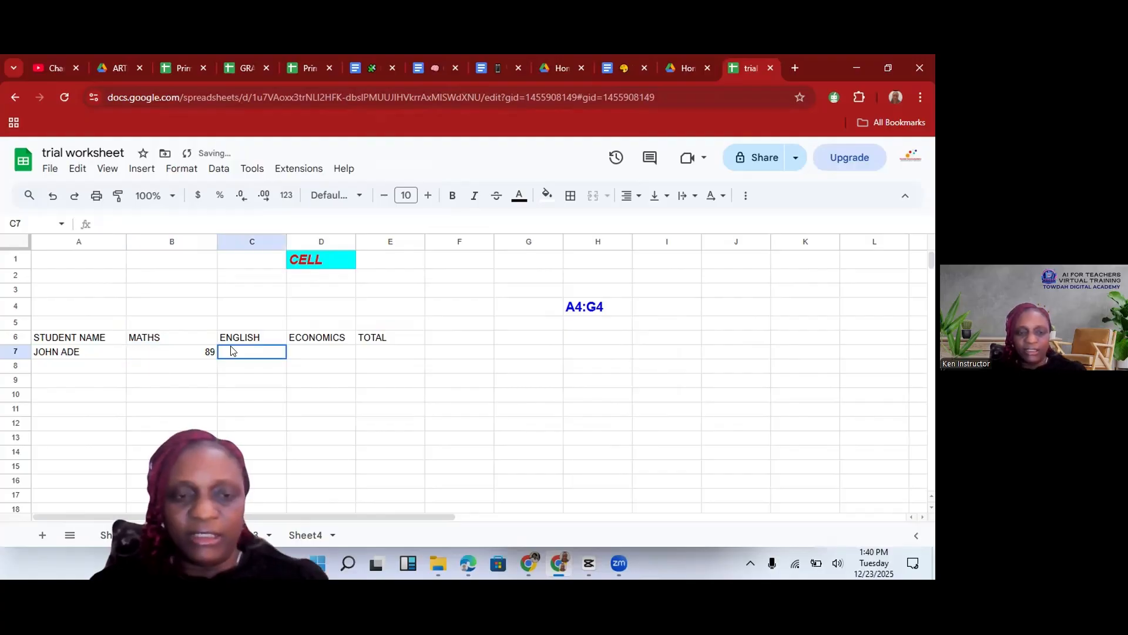
text(90)
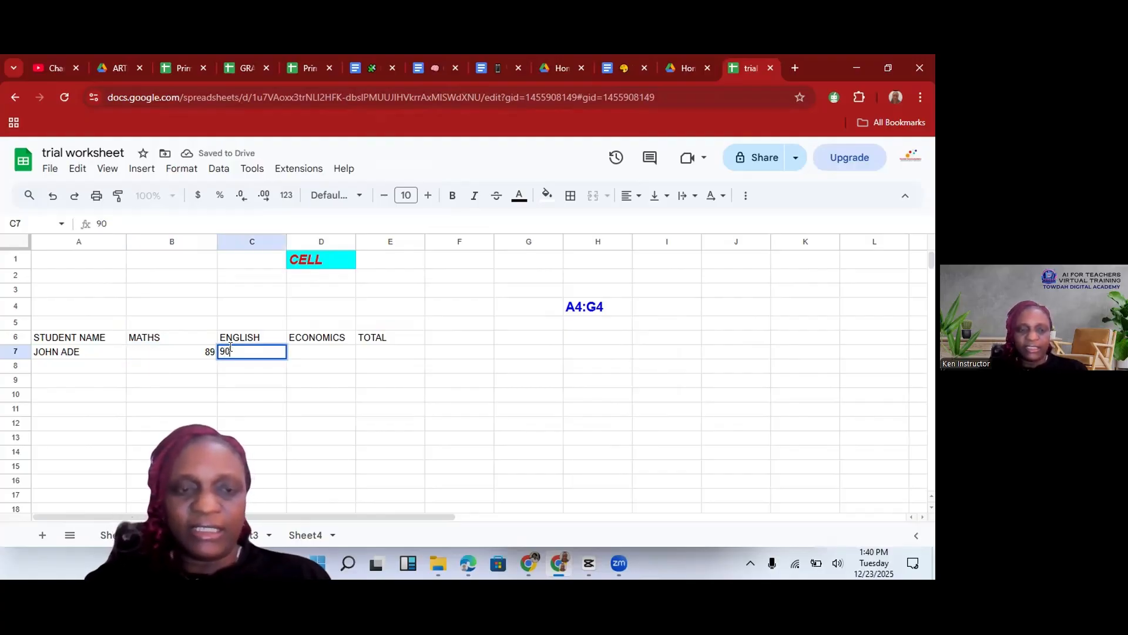
click(310, 354)
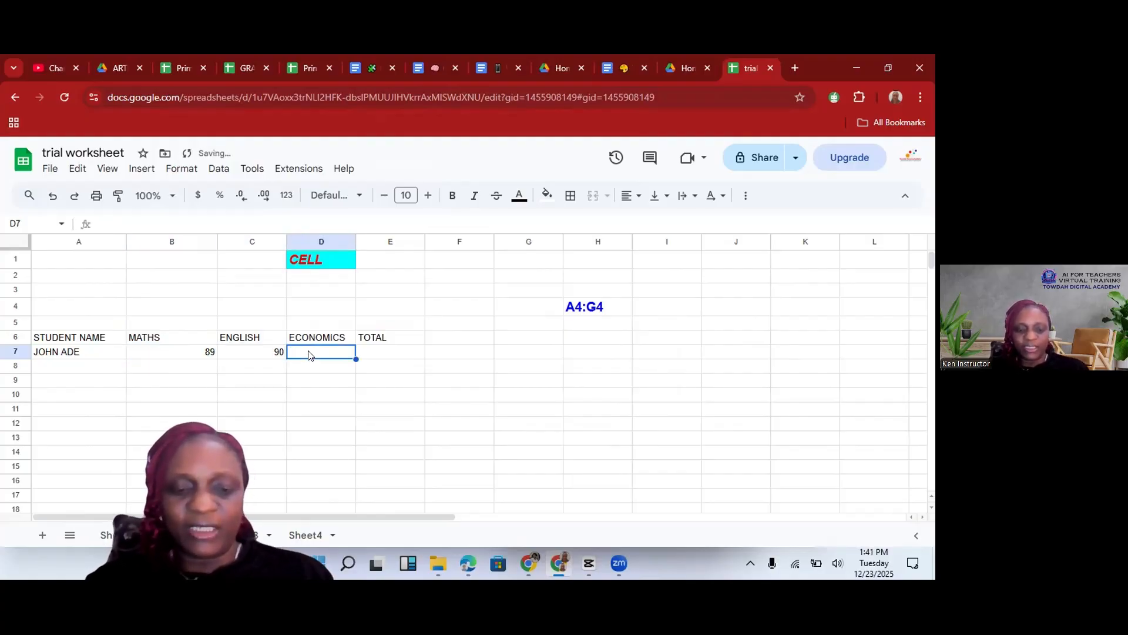
text(78)
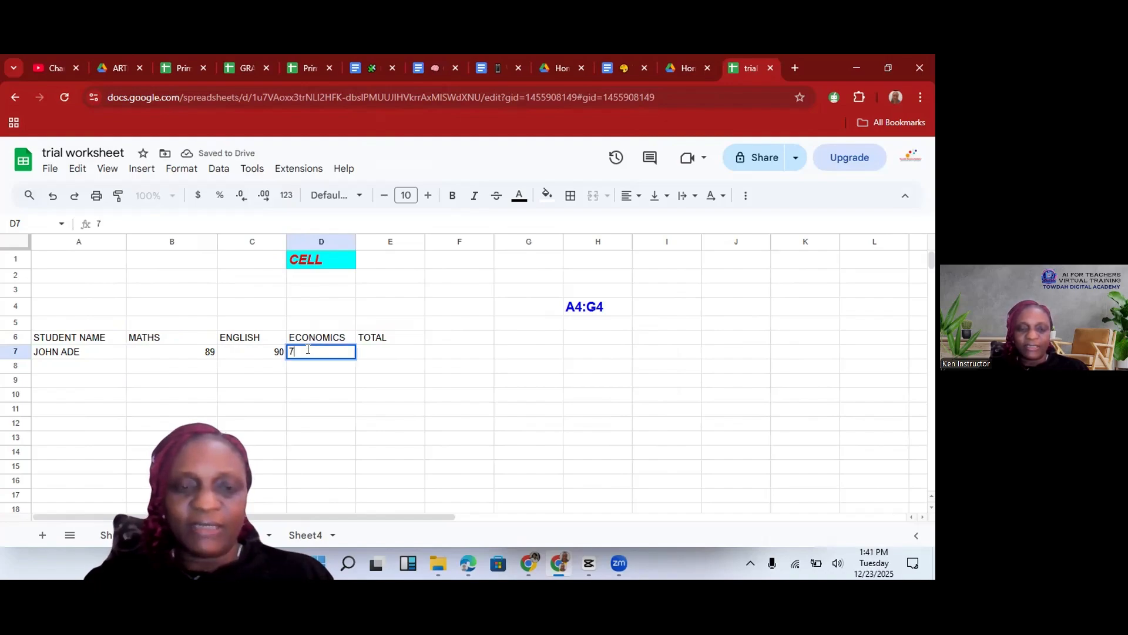
click(366, 351)
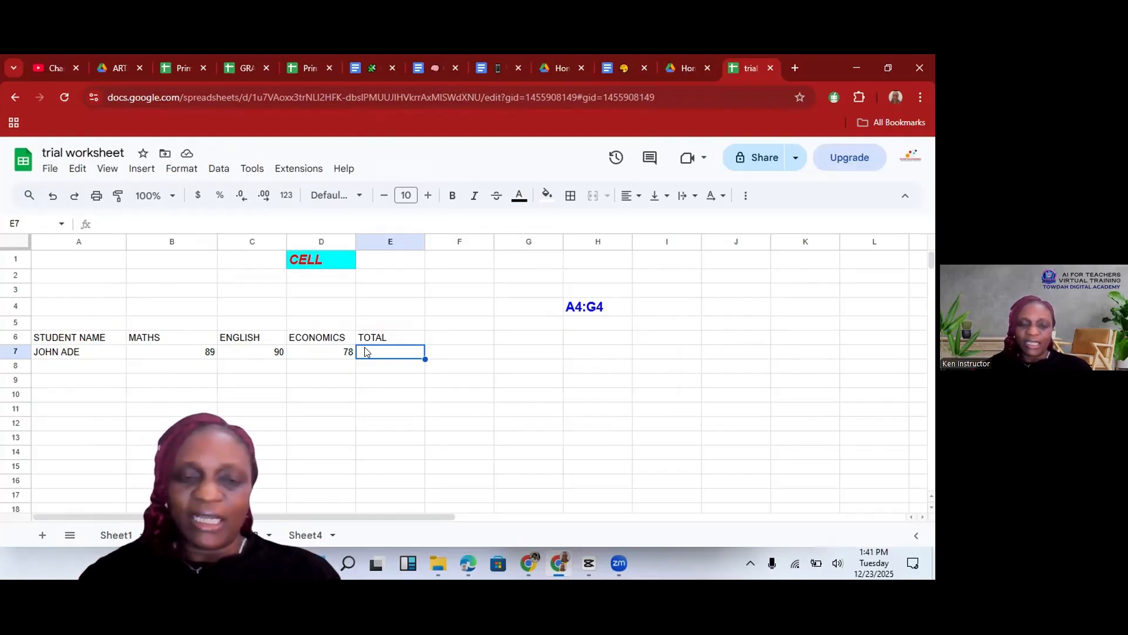
text(=)
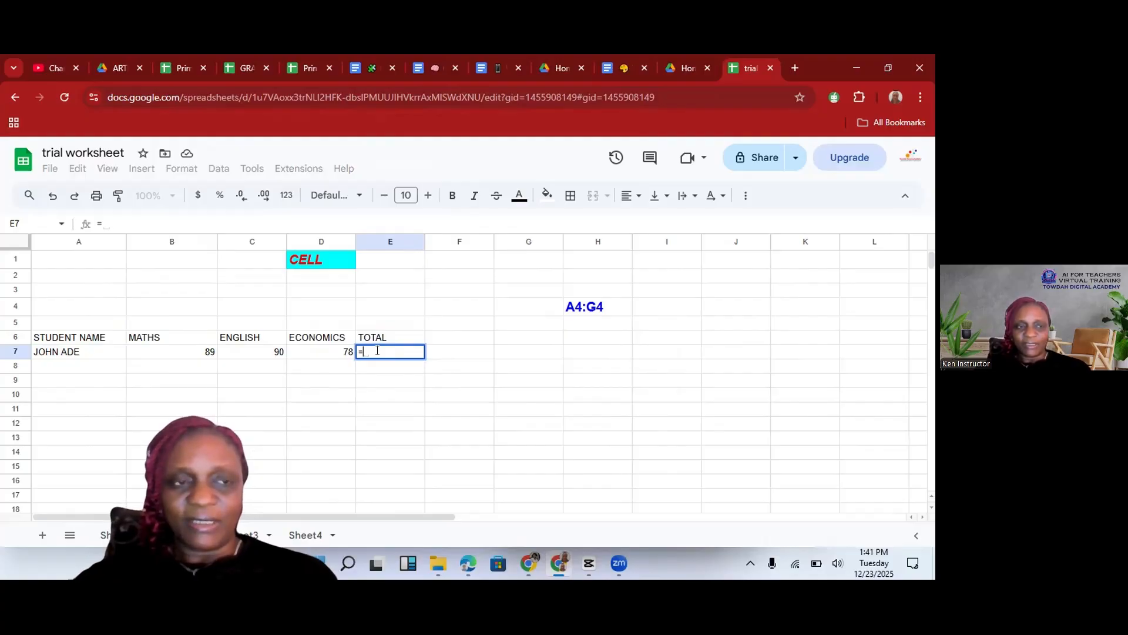
click(61, 224)
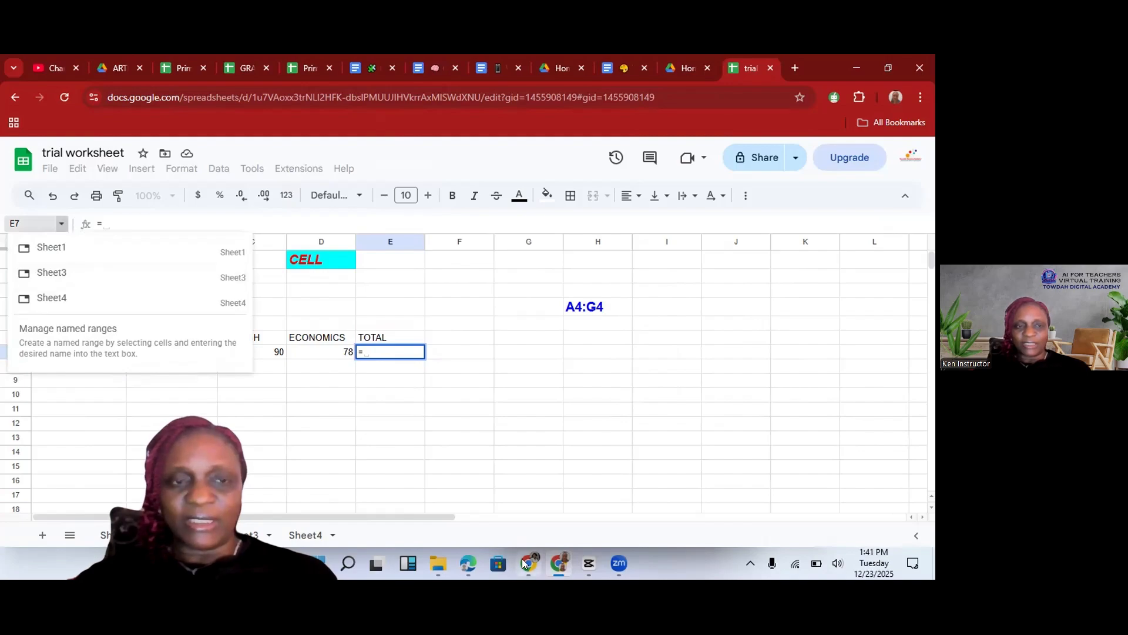
click(497, 413)
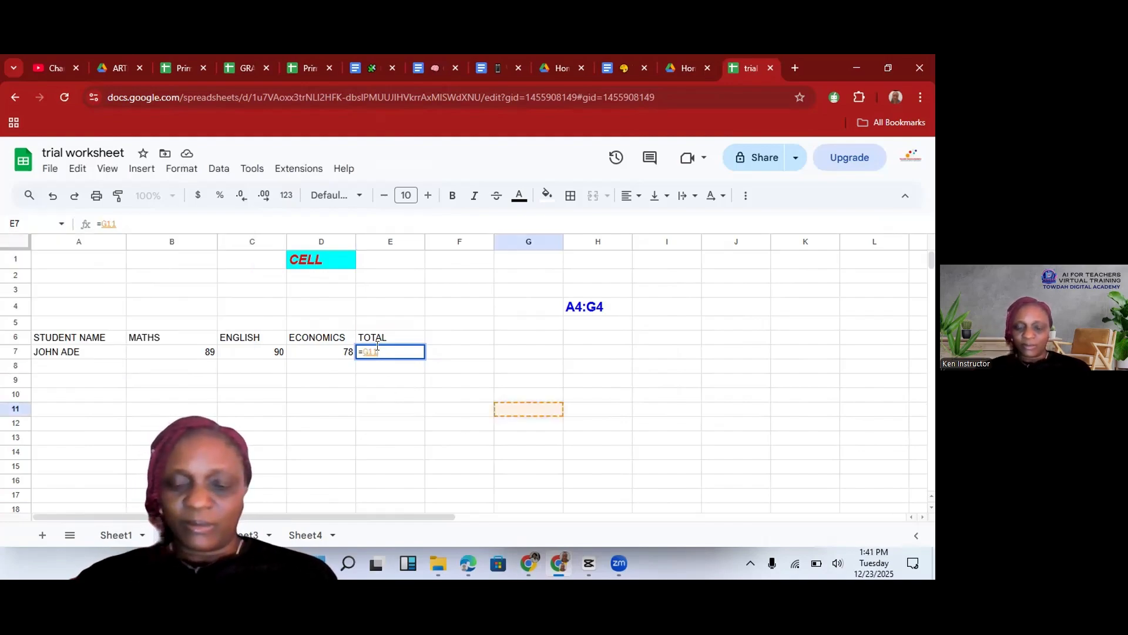
key(BackSpace)
key(BackSpace)
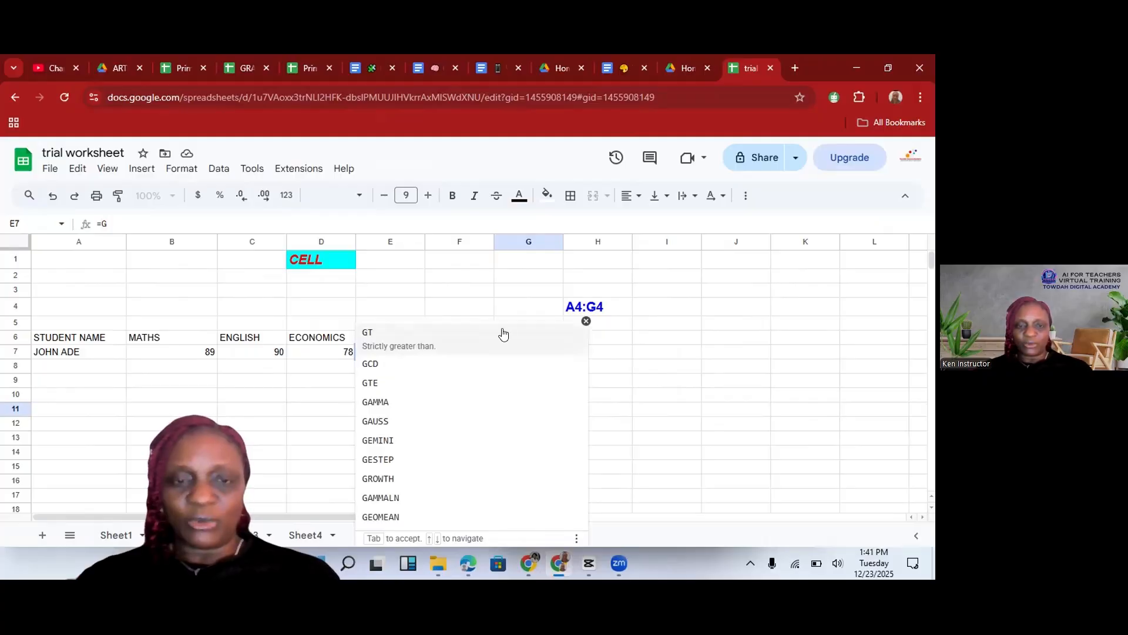
click(678, 358)
click(281, 408)
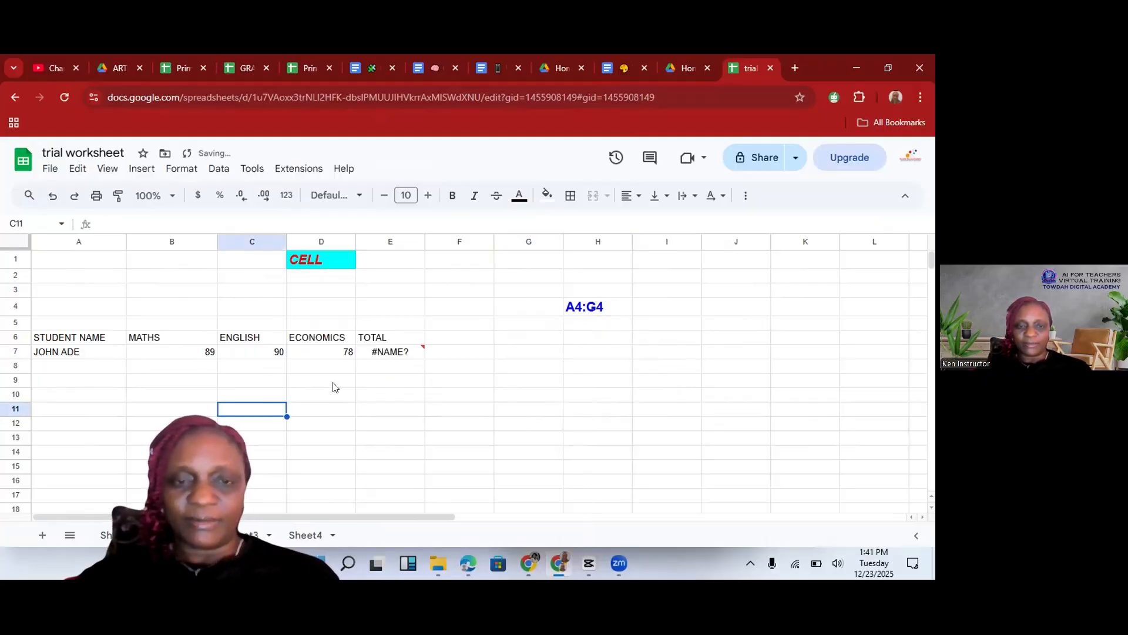
click(390, 348)
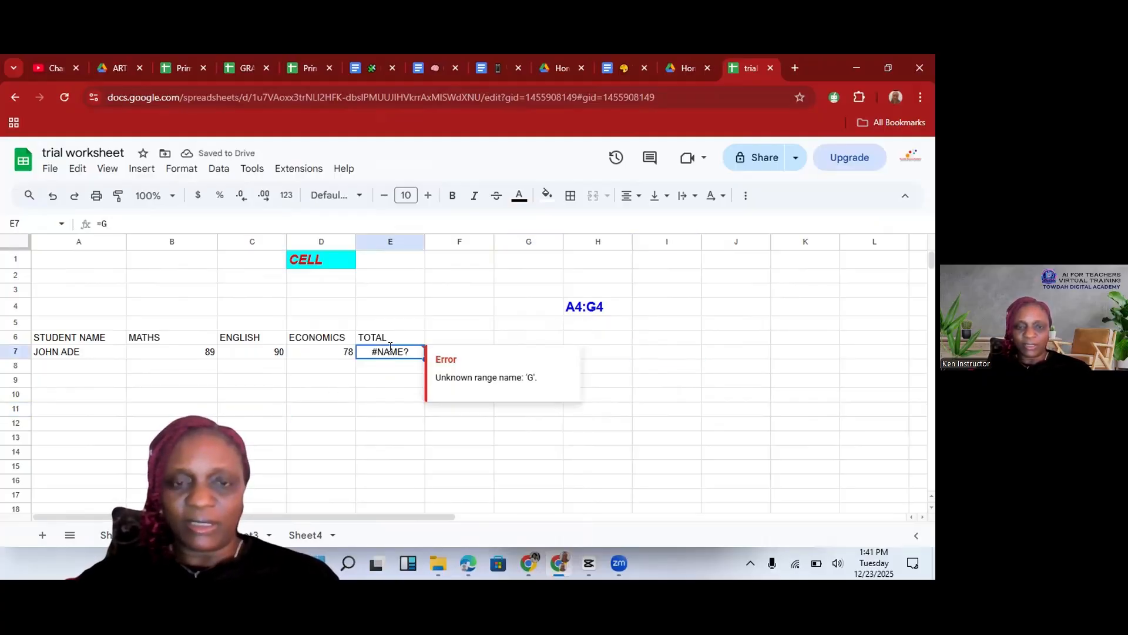
key(BackSpace)
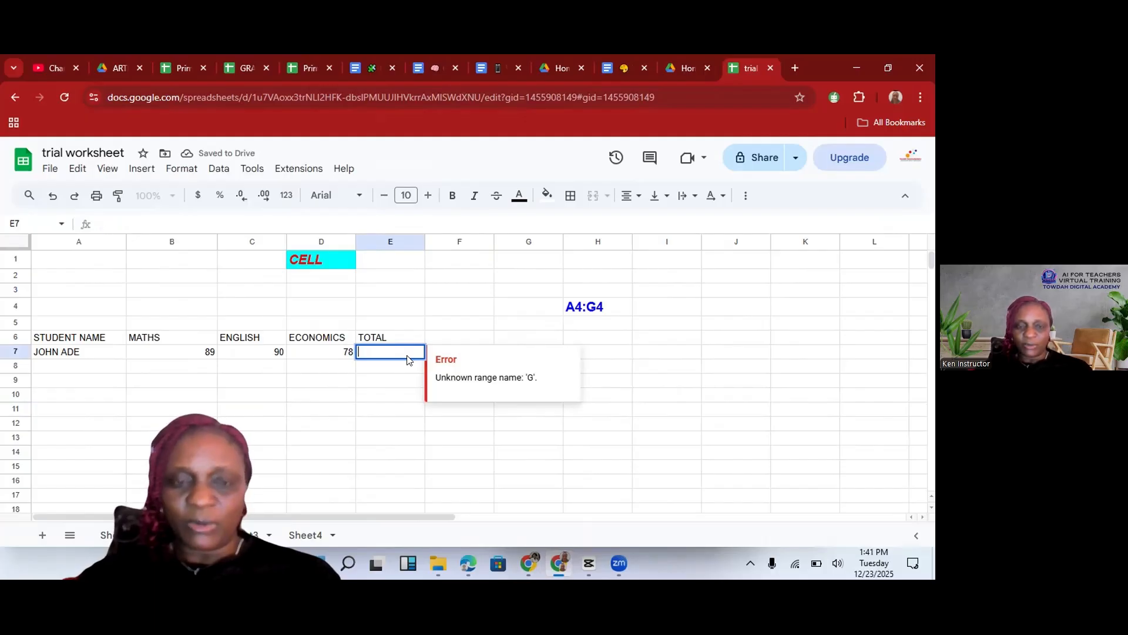
- Enter the formula =SUM(B7,C7,D7) in cell E7 to total the first student's scores
text(=)
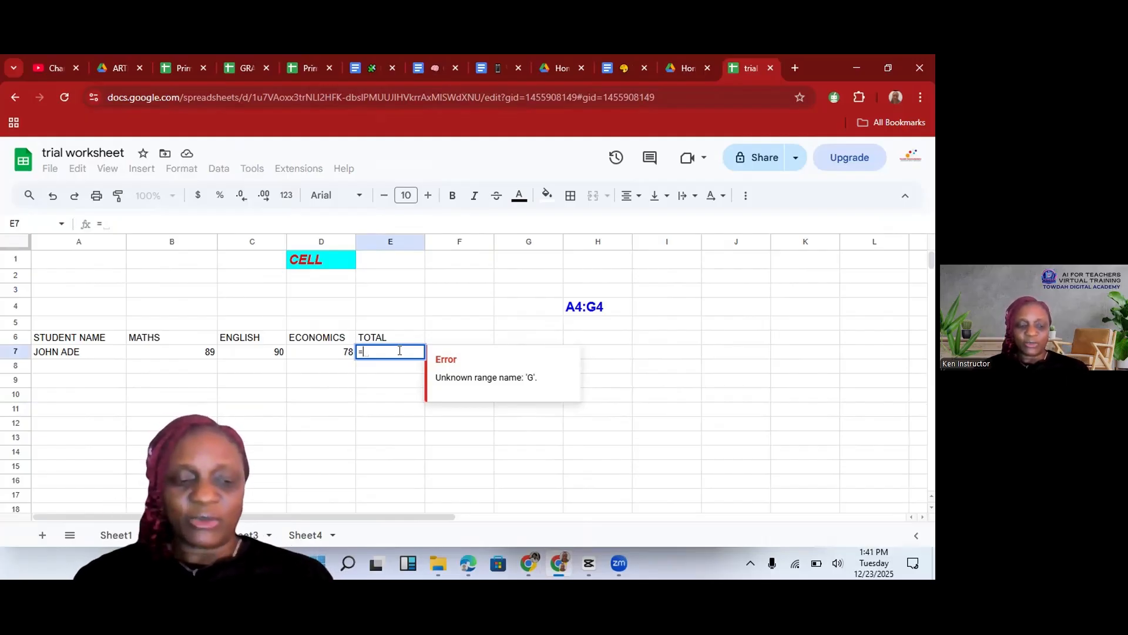
text(S)
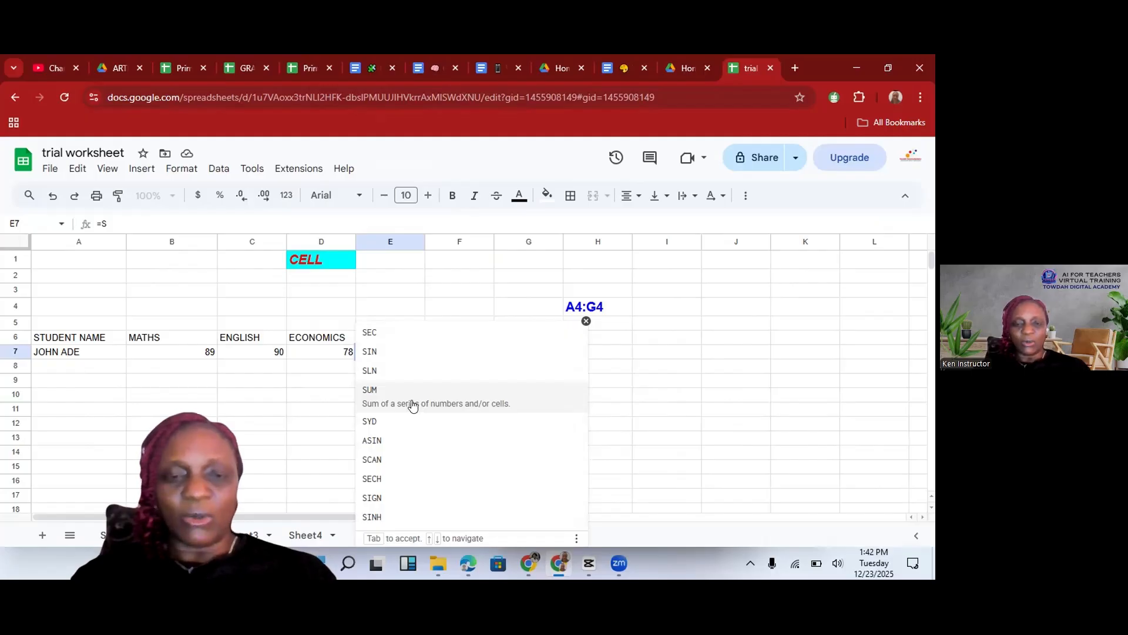
click(369, 391)
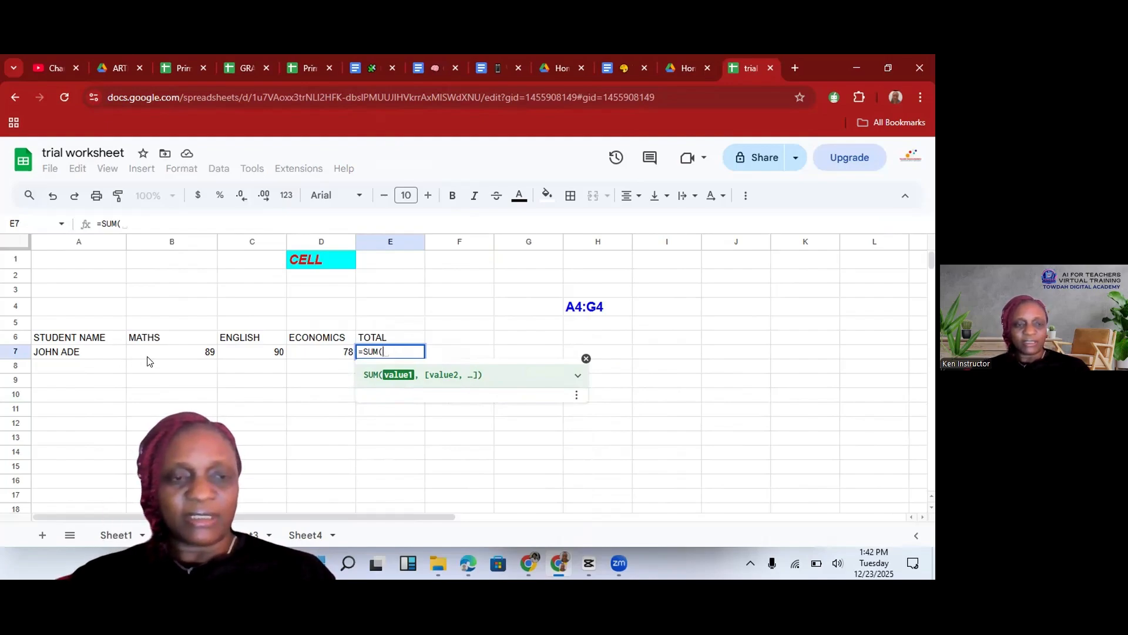
text(B7)
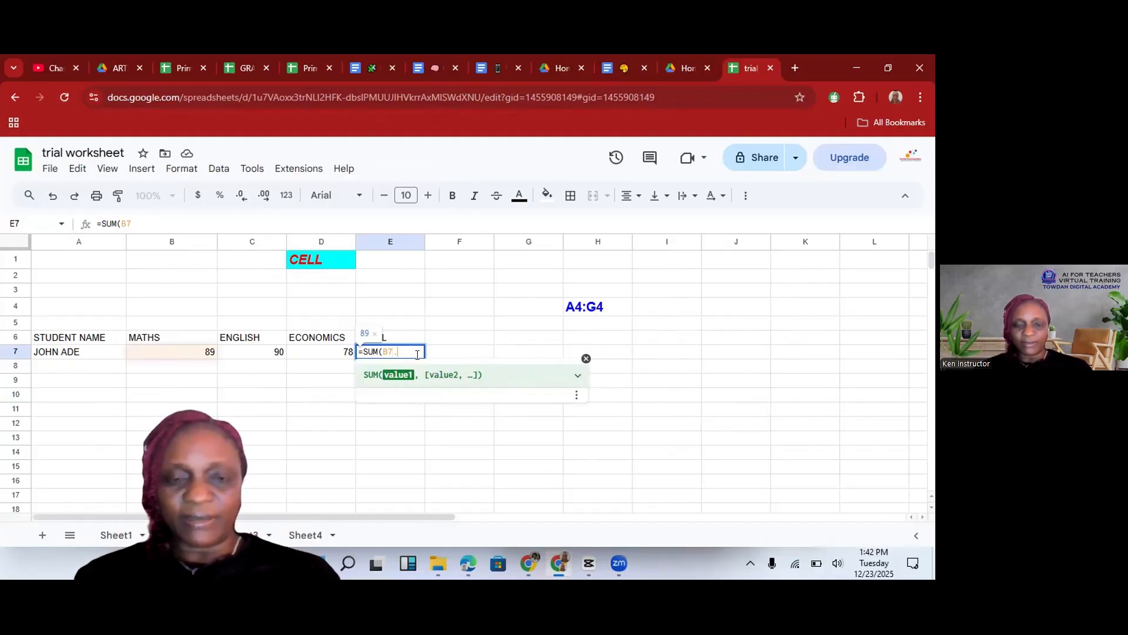
text(,)
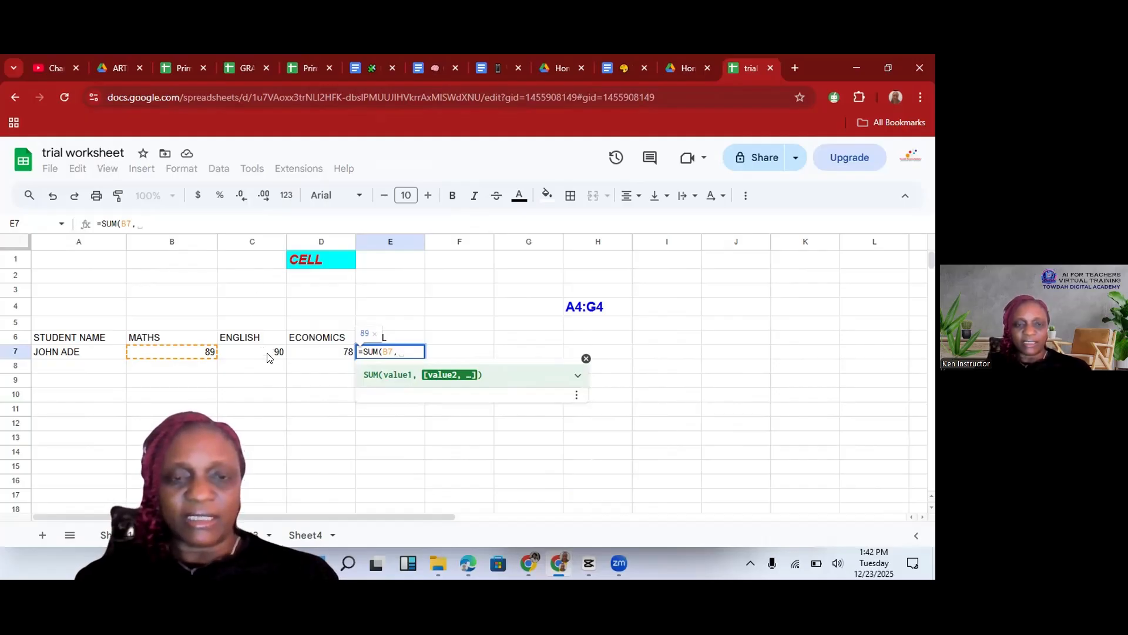
text(C)
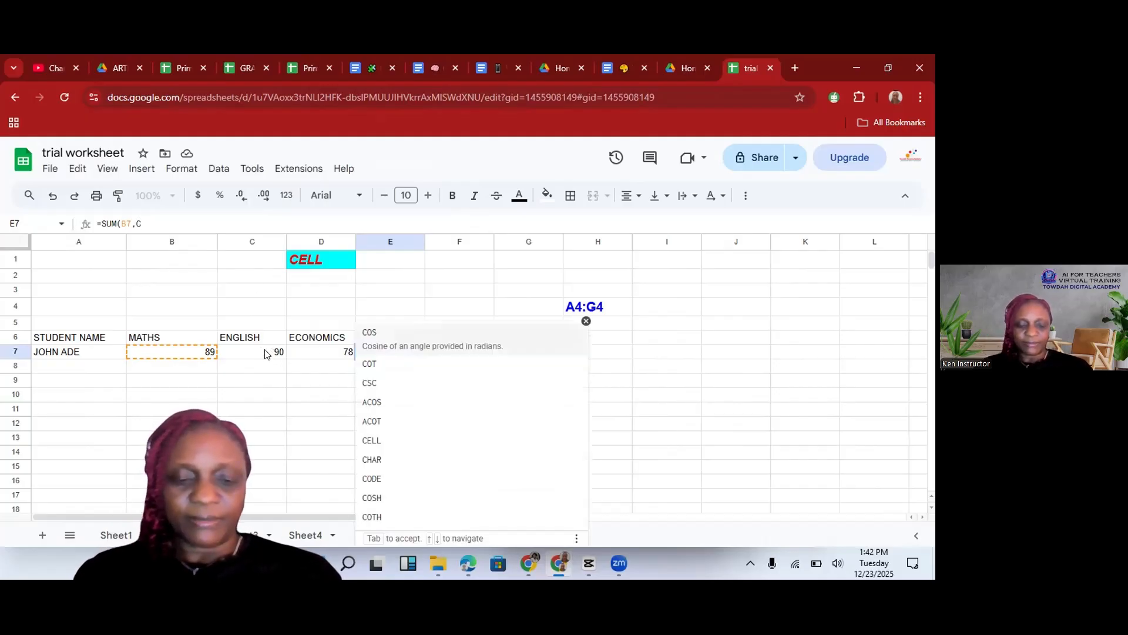
text(7)
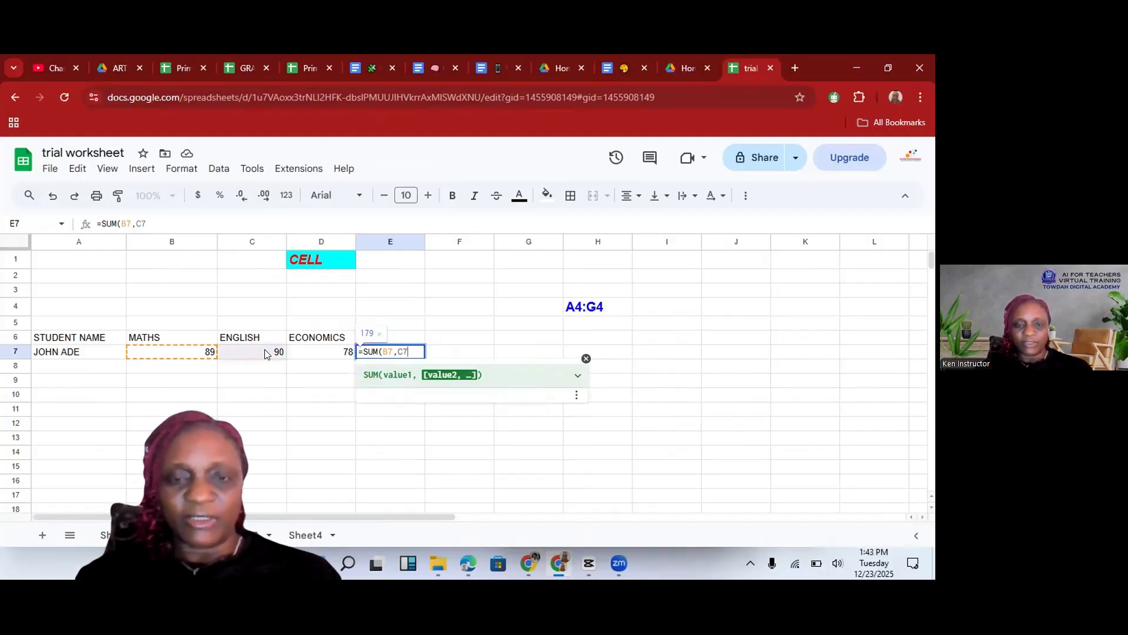
text(,)
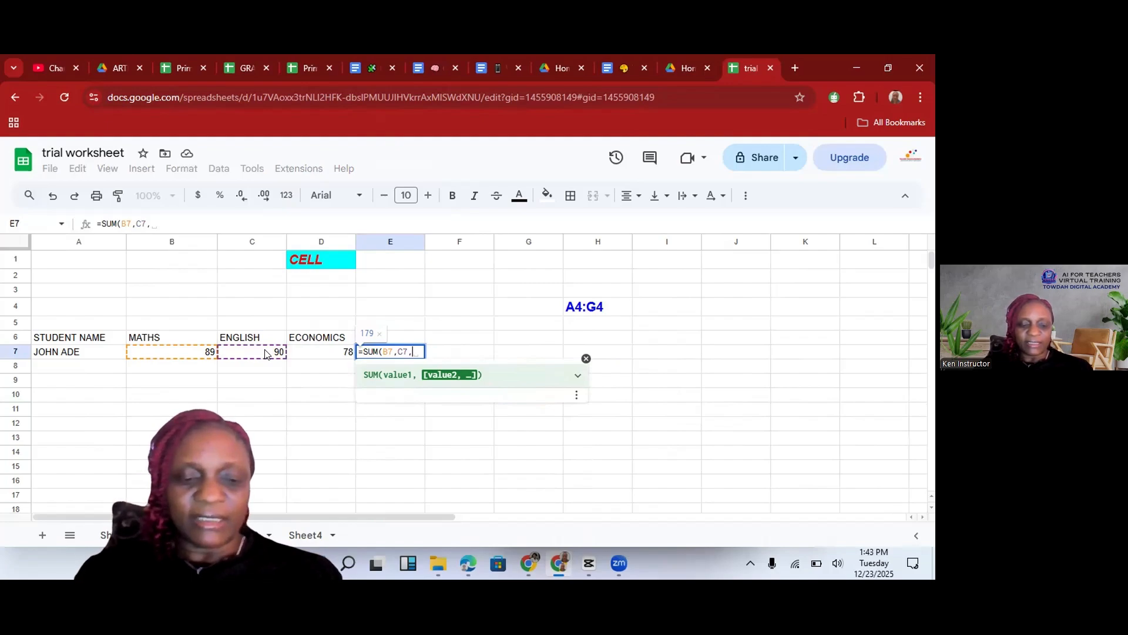
text(D7)
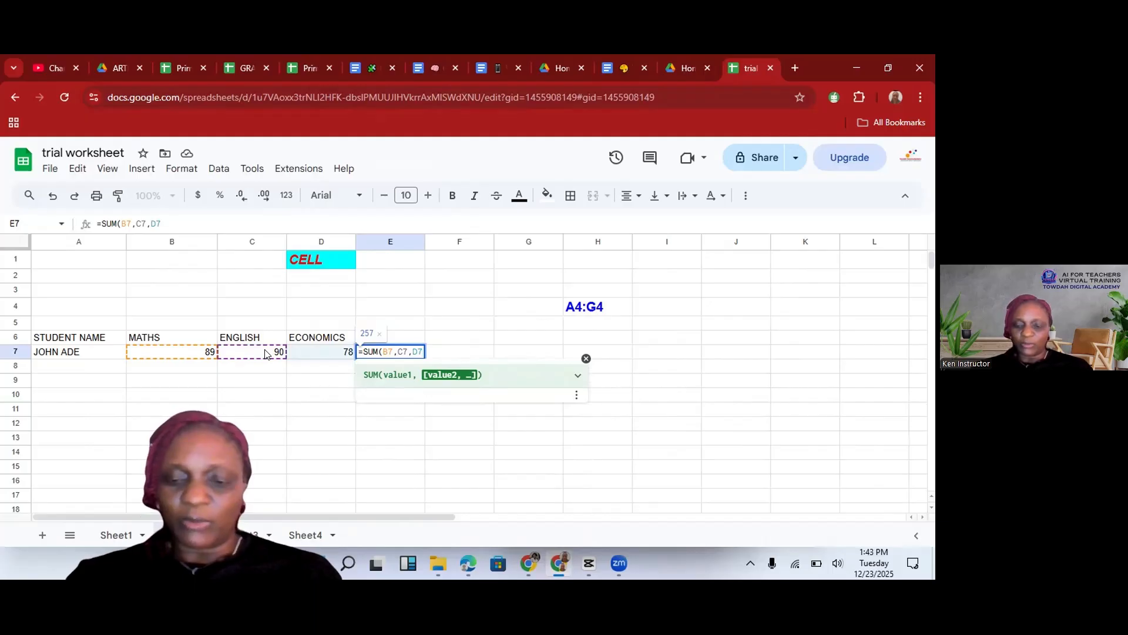
text())
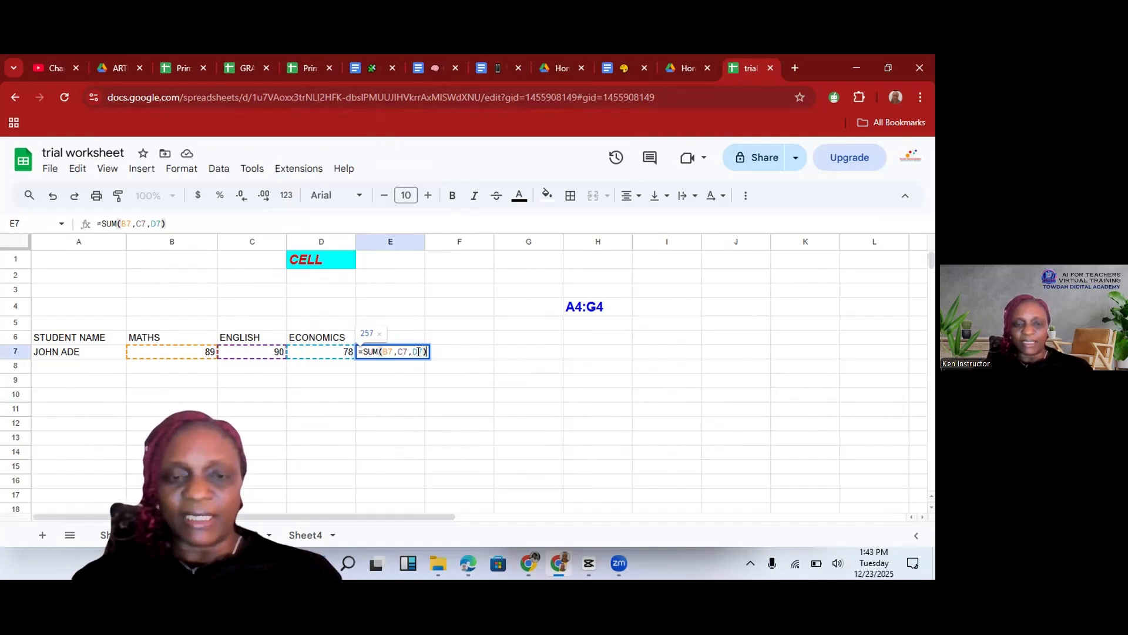
key(Return)
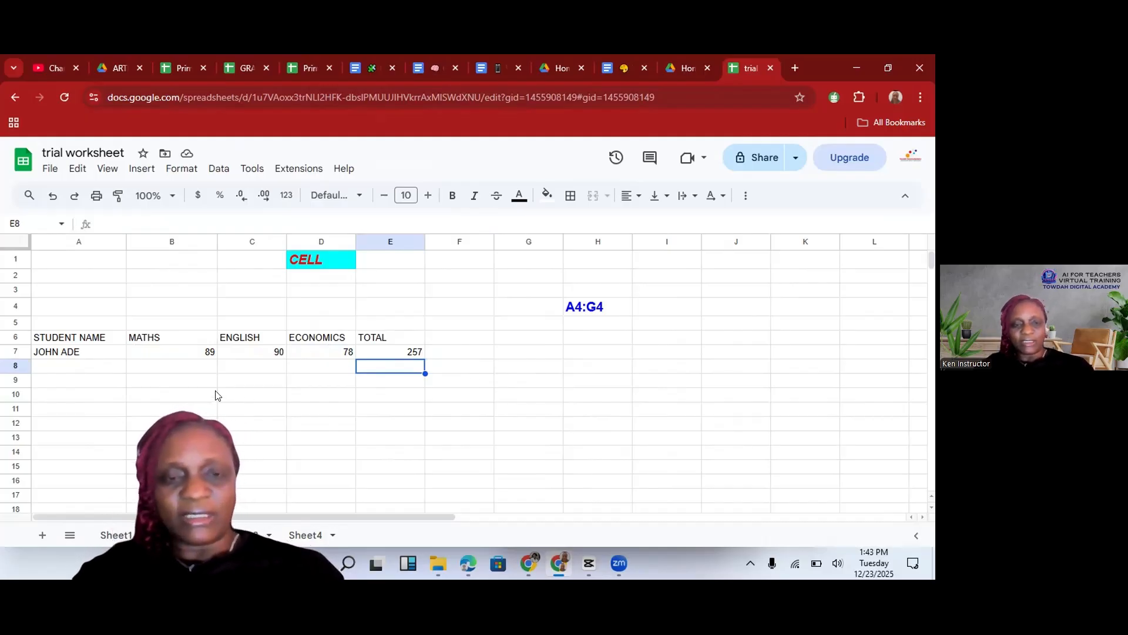
- Enter the second student's name in A8 with scores 90 for Maths, 70 for English and 69 for Economics
click(60, 369)
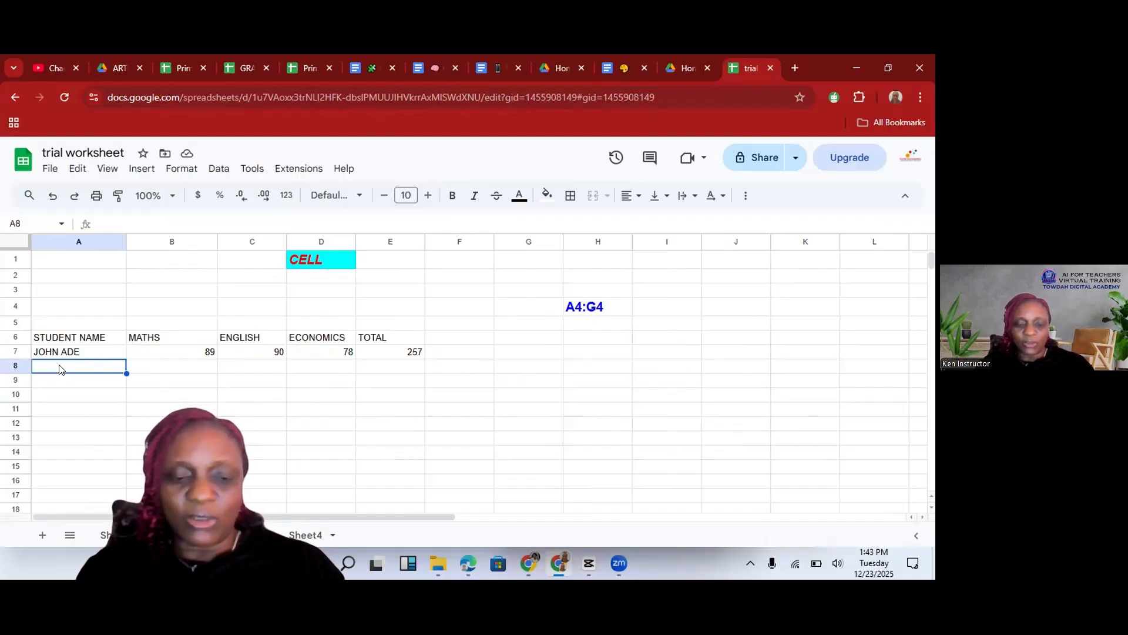
text(MARY)
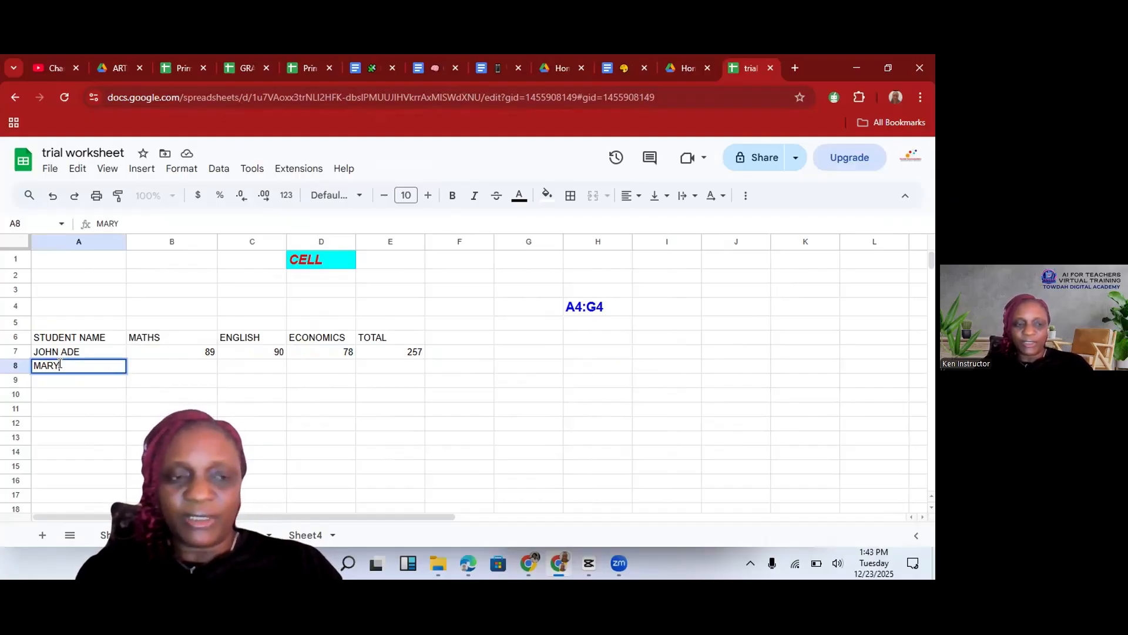
text( JANE)
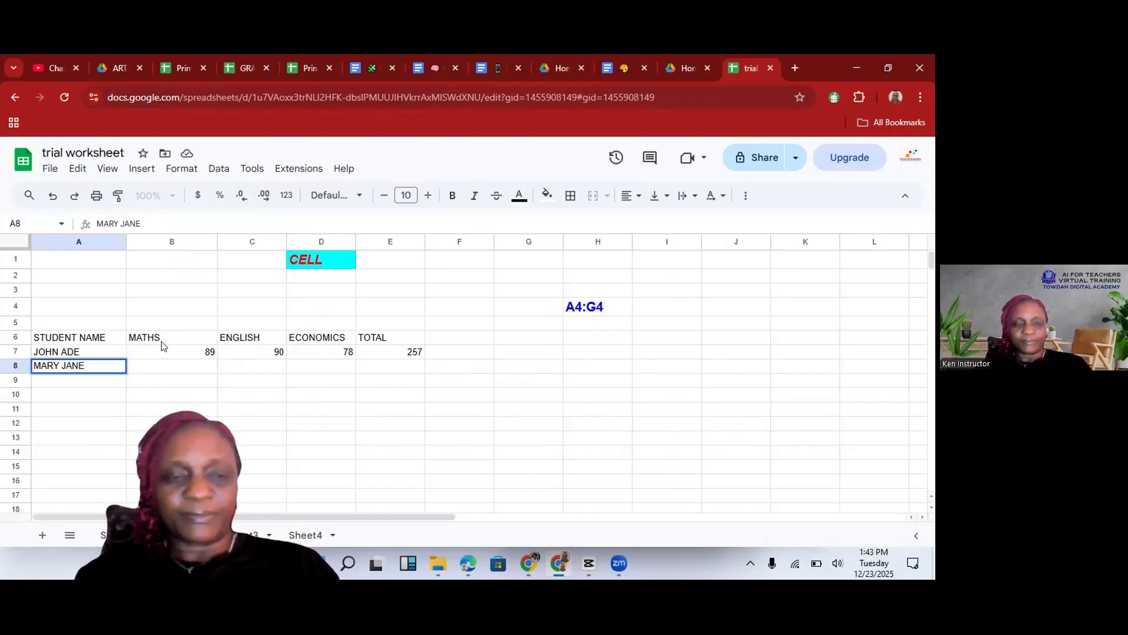
click(181, 372)
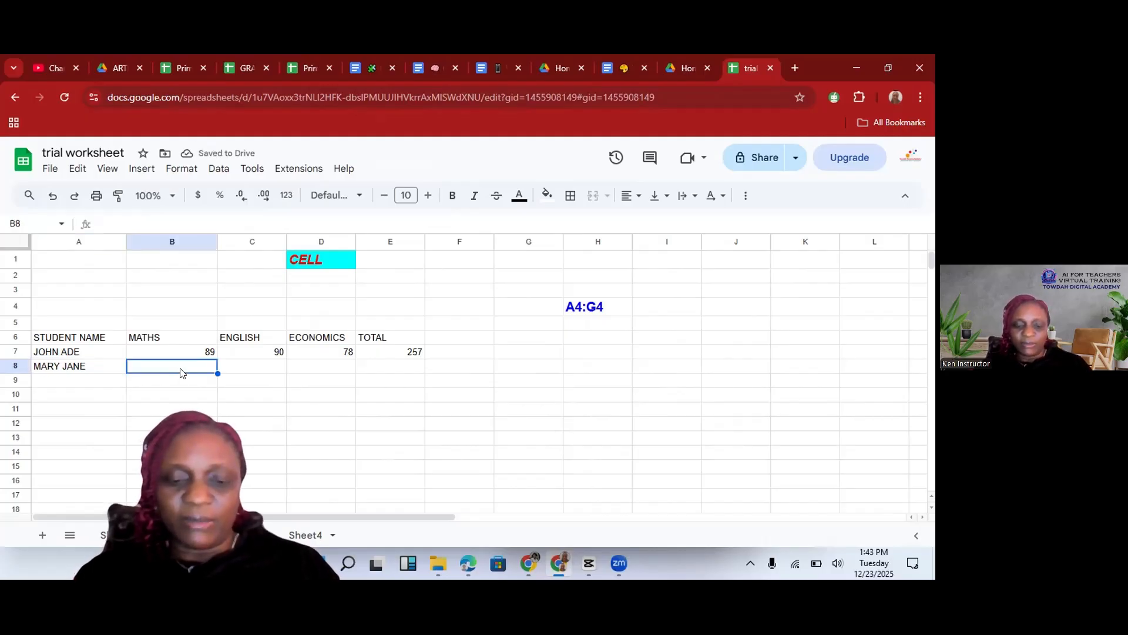
text(90)
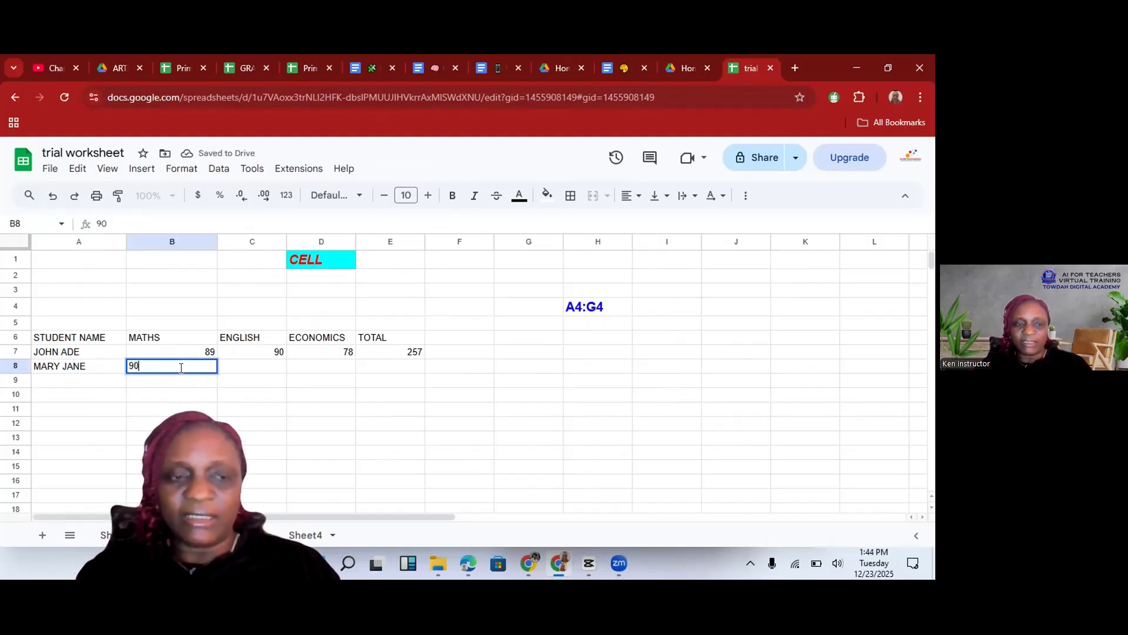
click(264, 371)
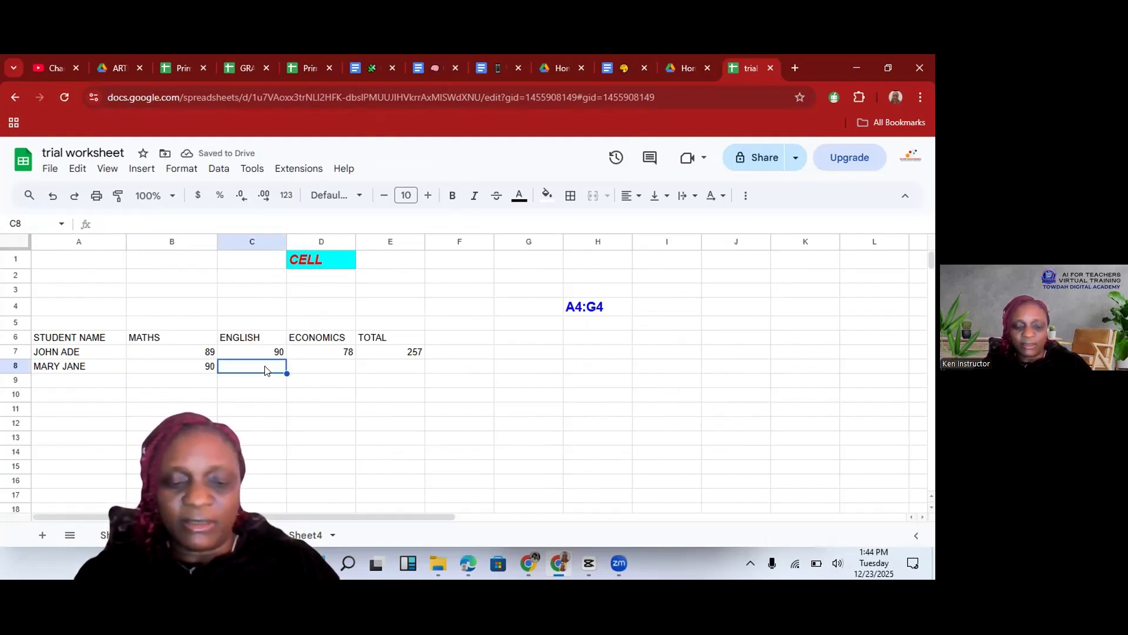
text(70)
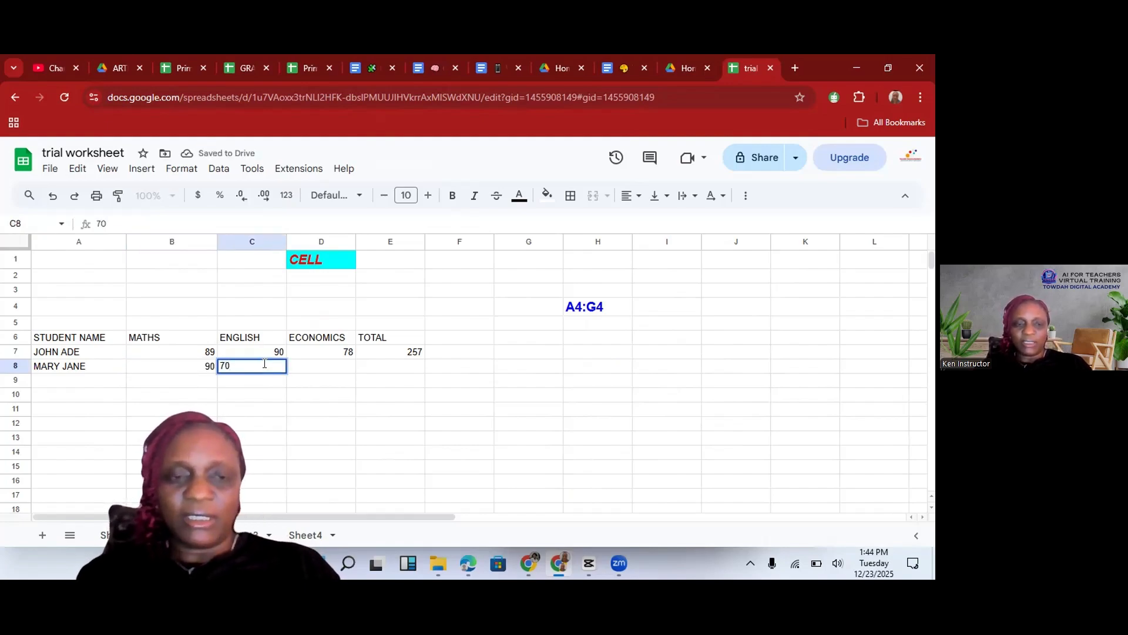
click(327, 371)
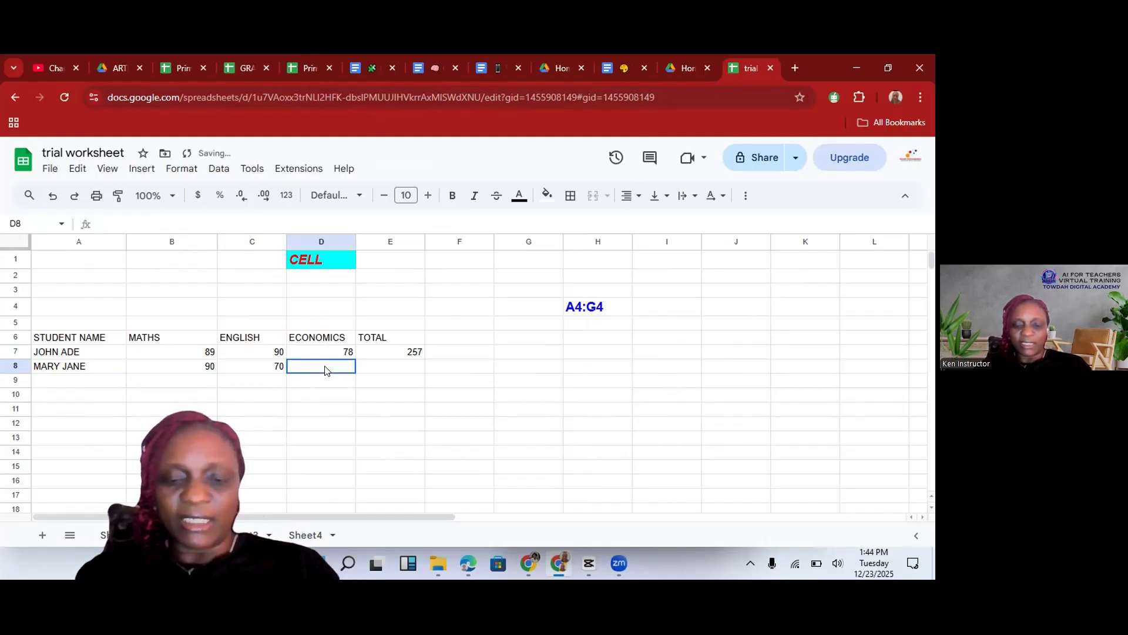
text(69)
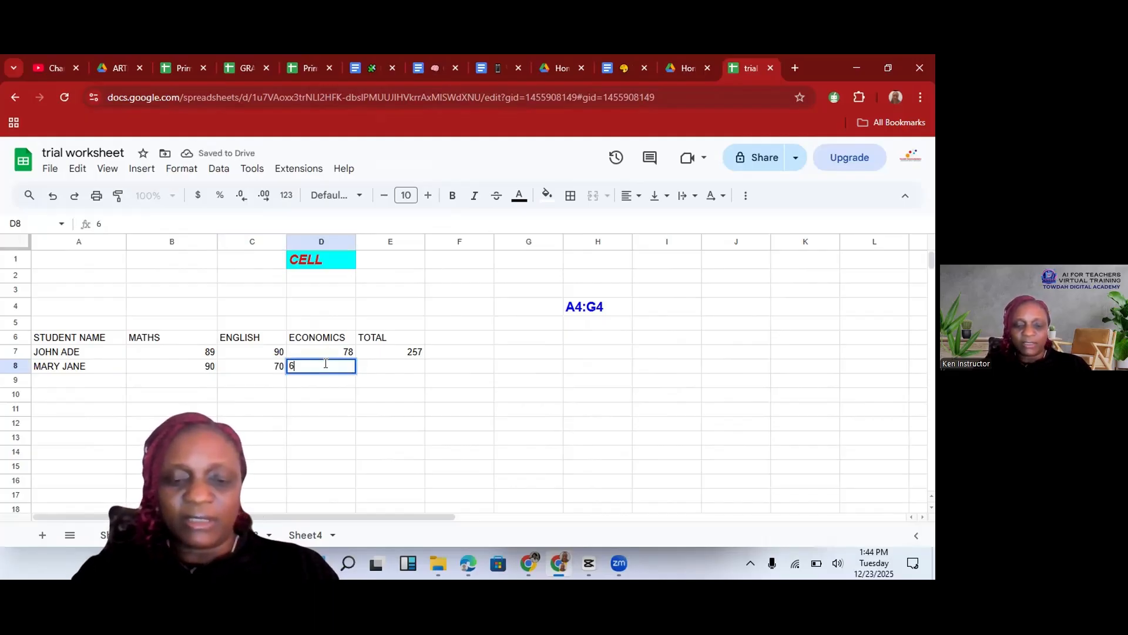
- Enter the formula =SUM(B8:D8) in cell E8 to total the second student's scores as a range
double_click(413, 364)
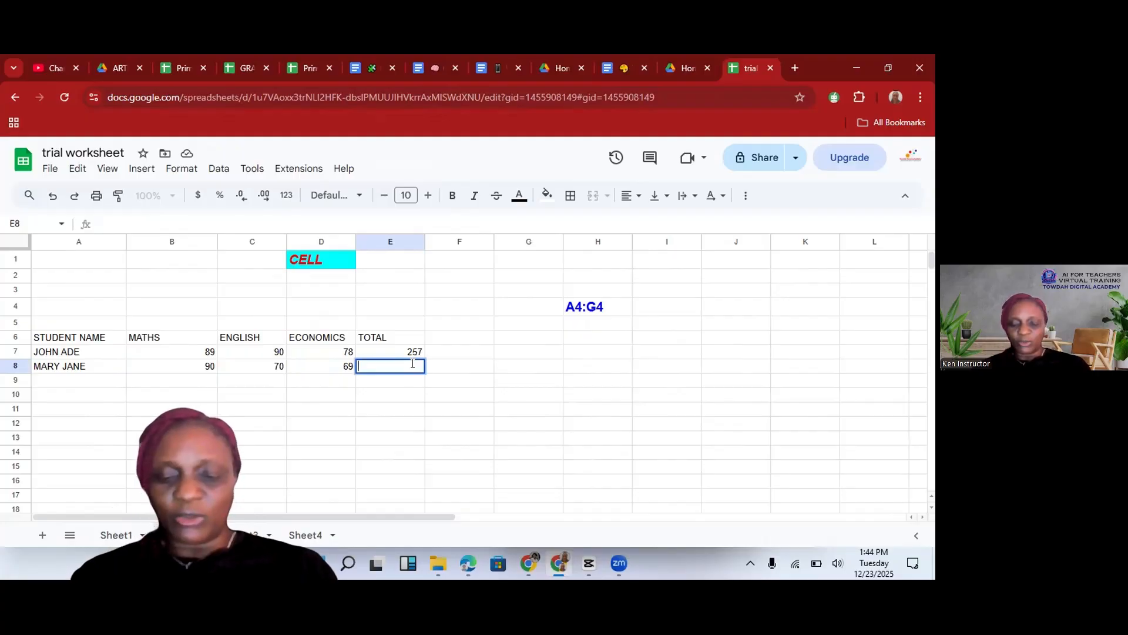
text(=)
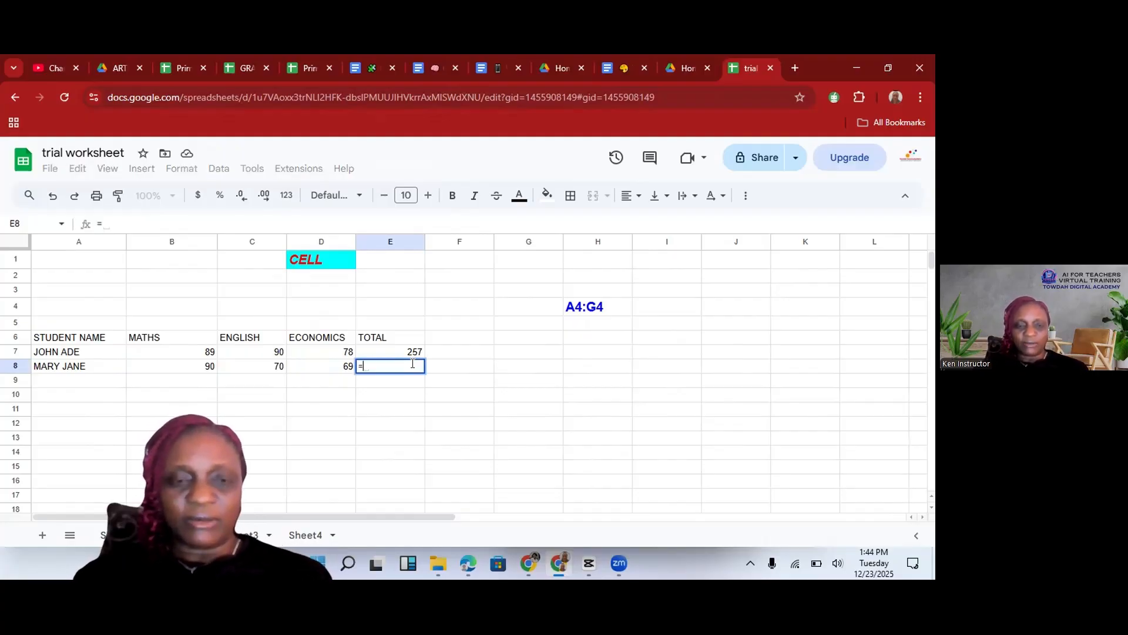
text(S)
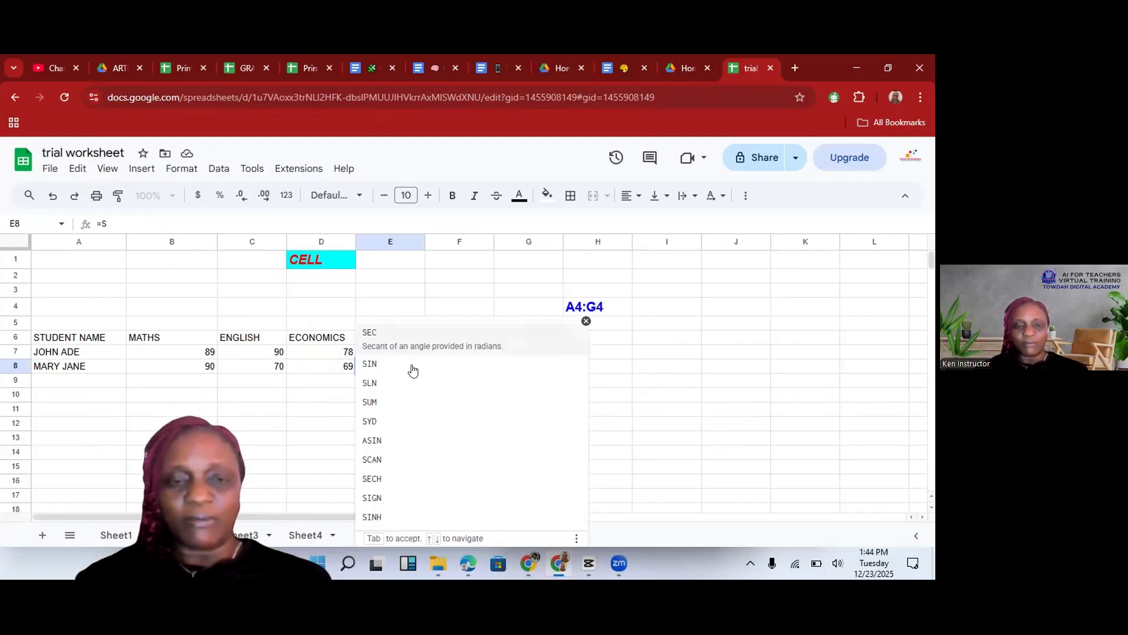
click(370, 390)
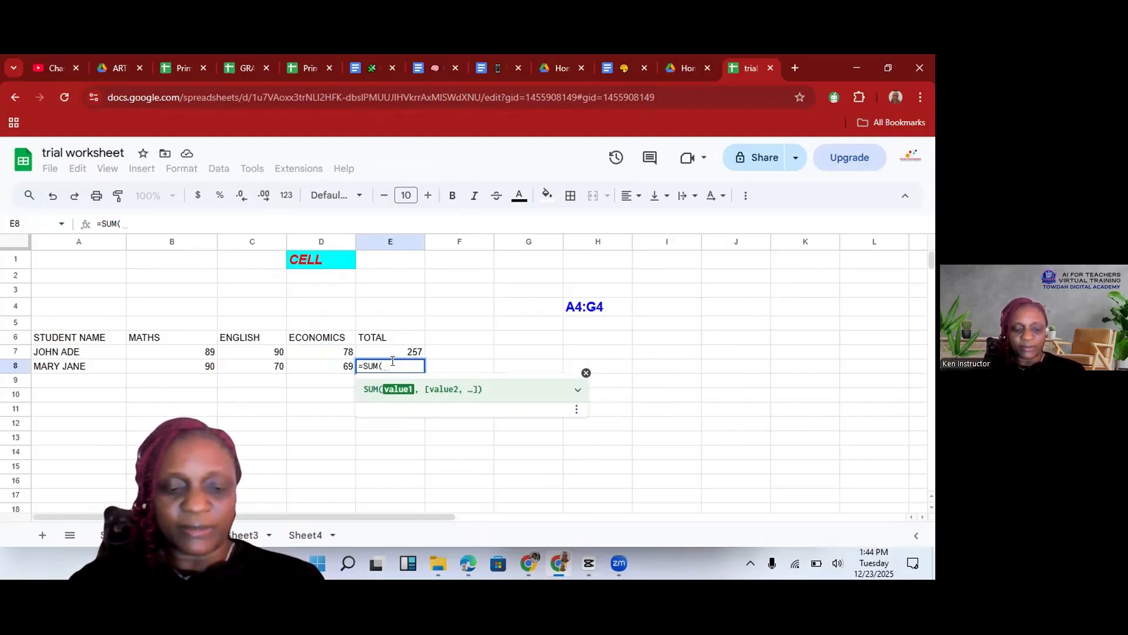
text(B8)
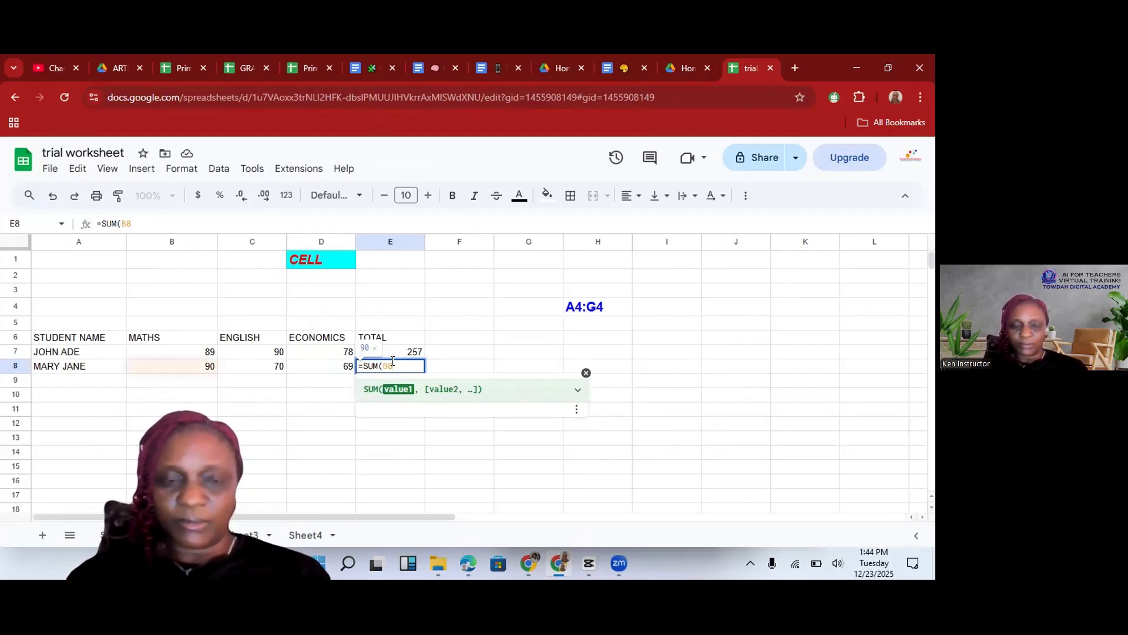
text(:)
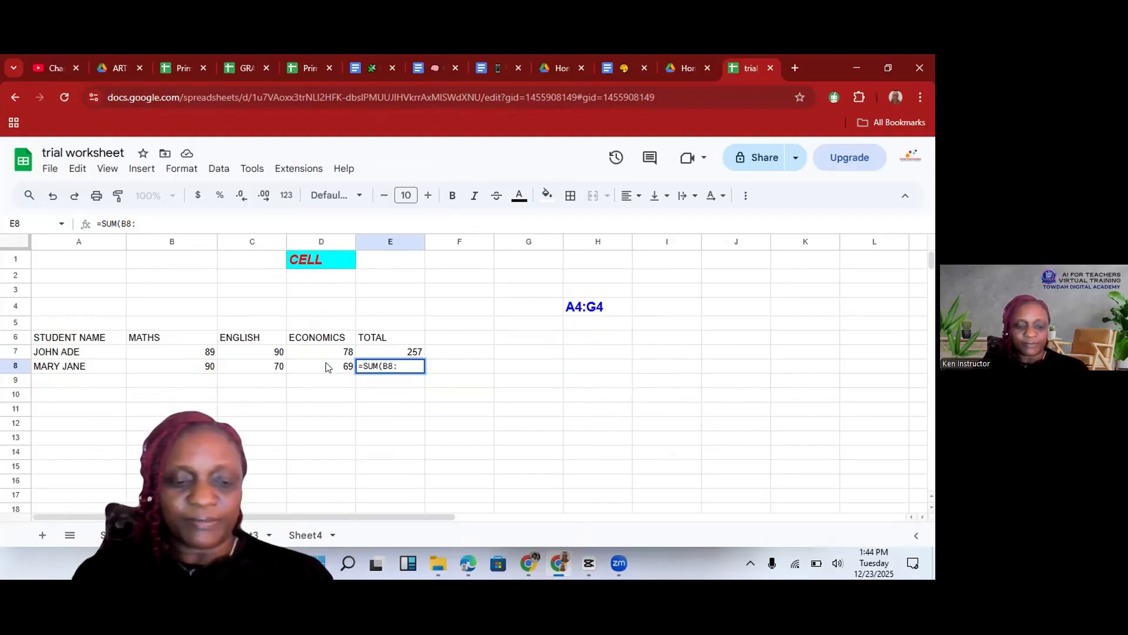
text(D8)
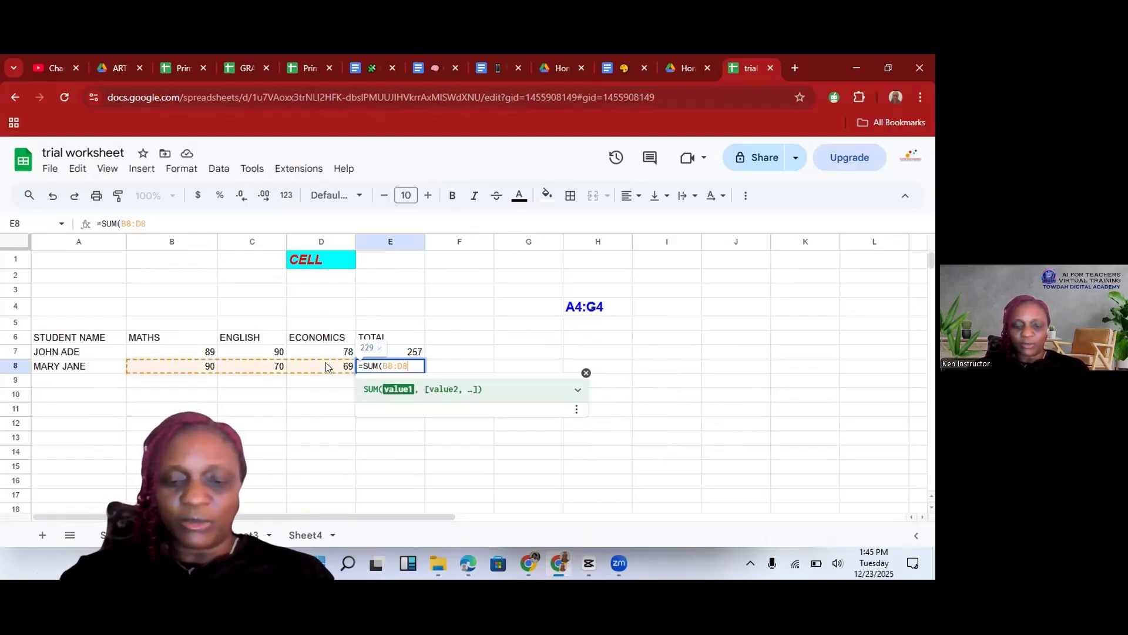
text())
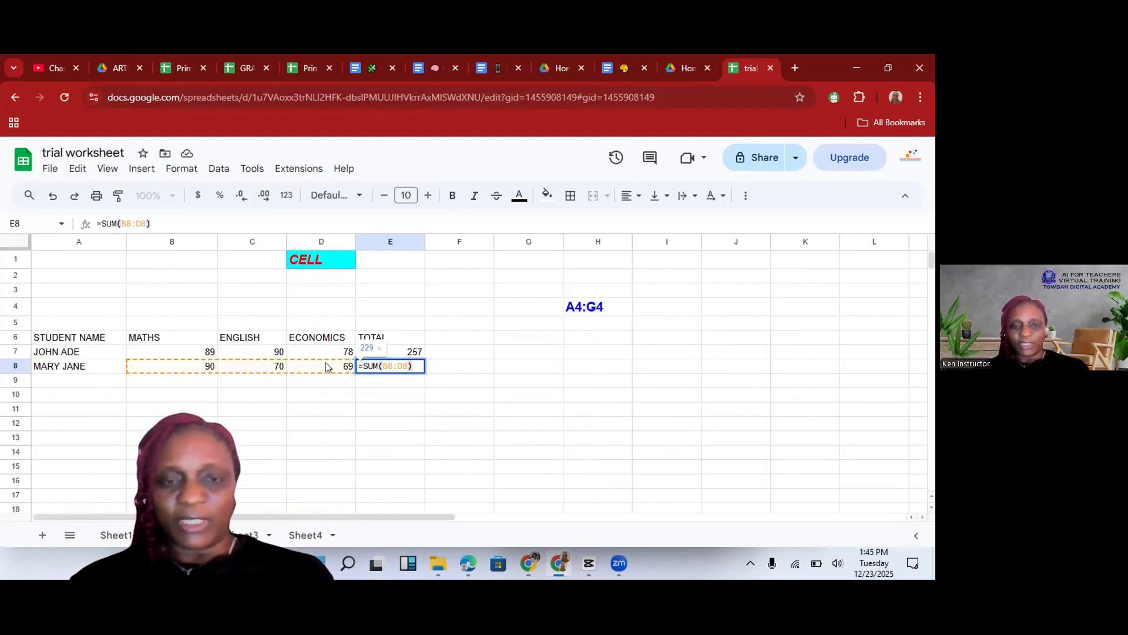
key(Return)
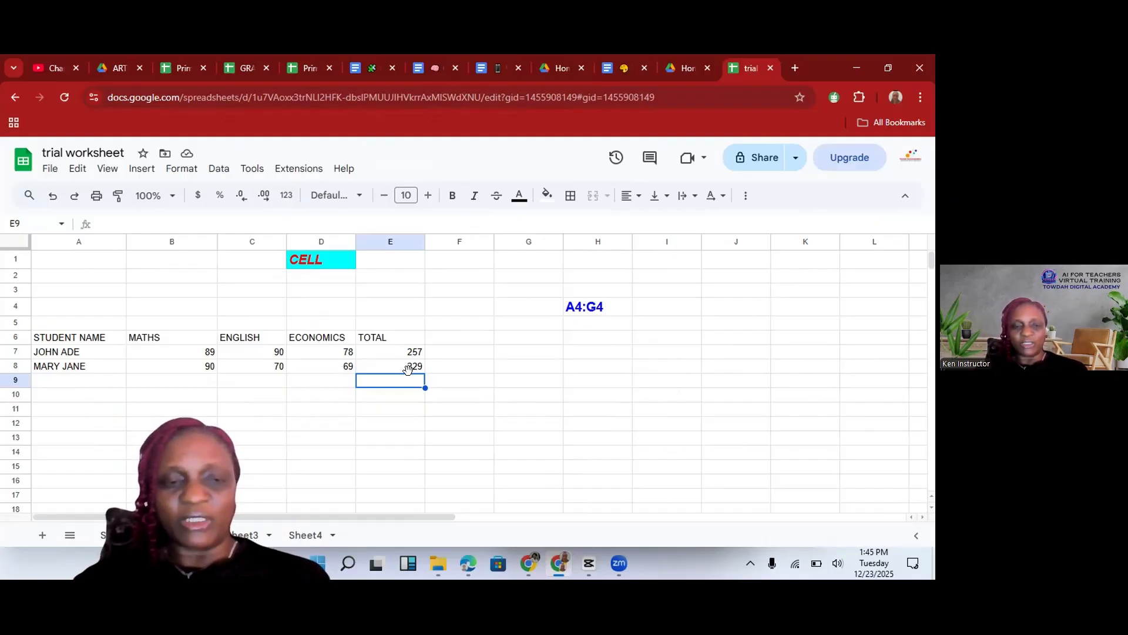
- Enter four more students' first names in cells A9 to A12 of the student name column
click(83, 384)
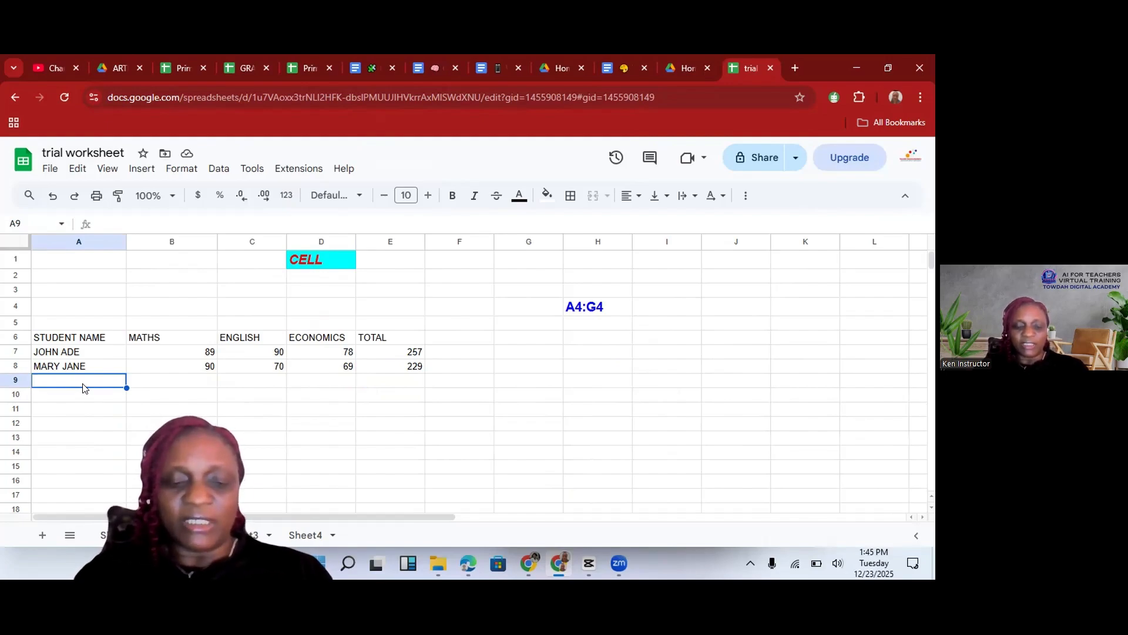
text(YEMI)
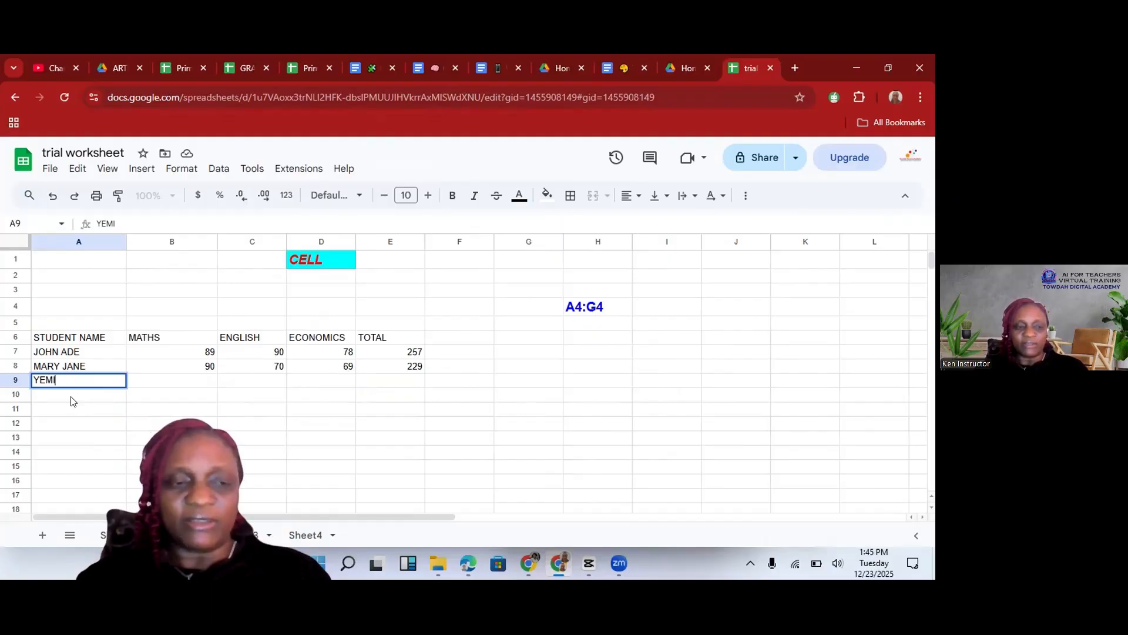
click(69, 396)
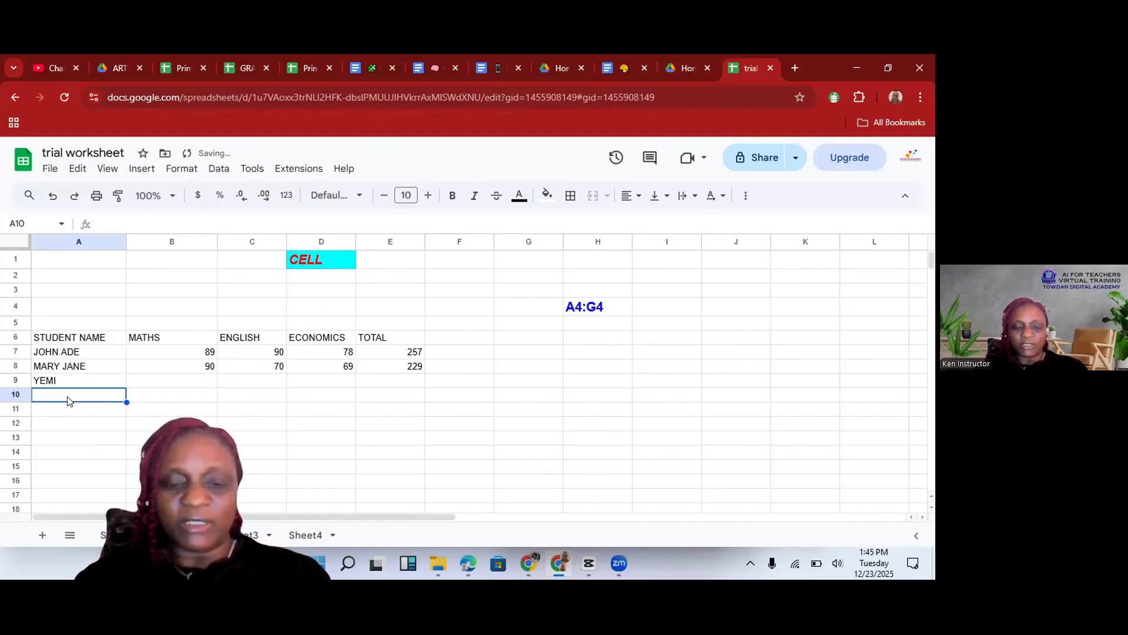
text(MATTHEW)
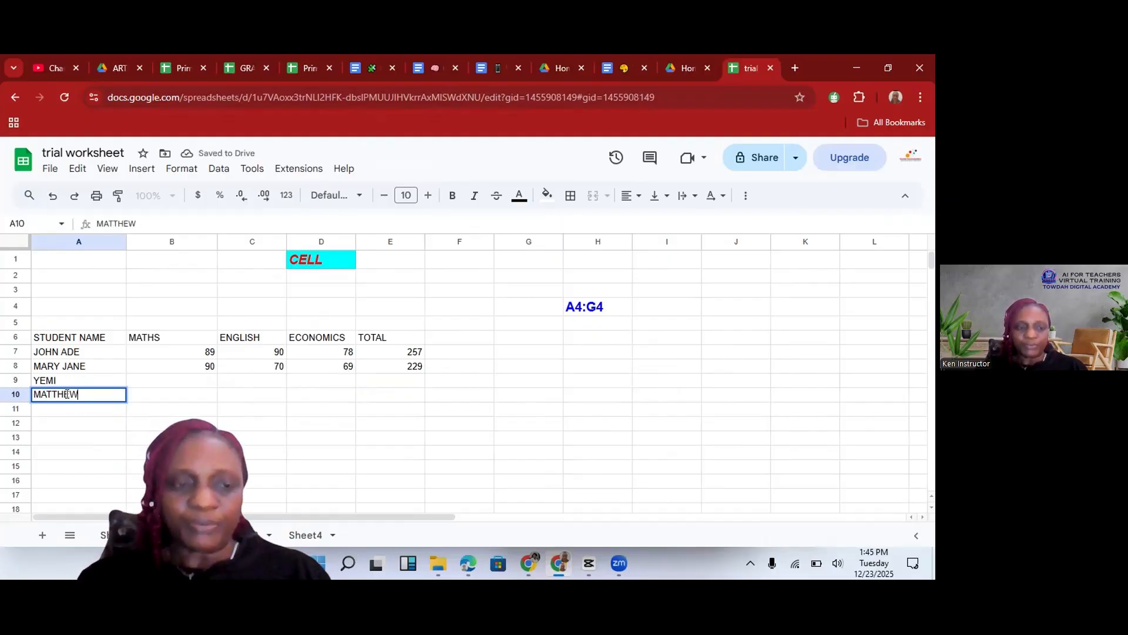
click(70, 414)
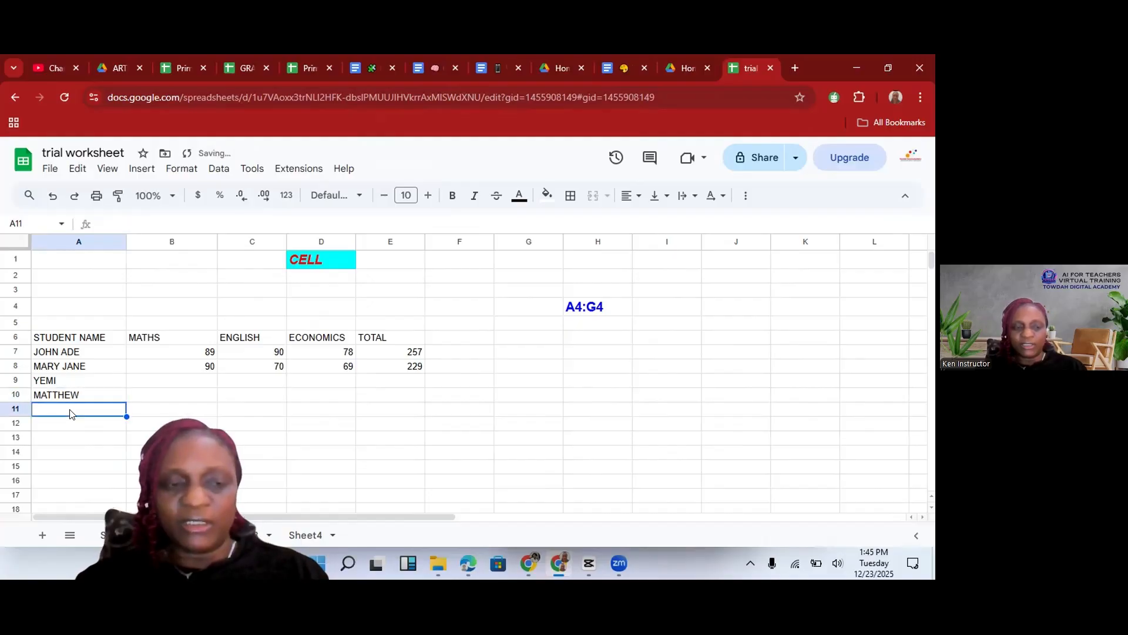
double_click(71, 410)
text(JOAN)
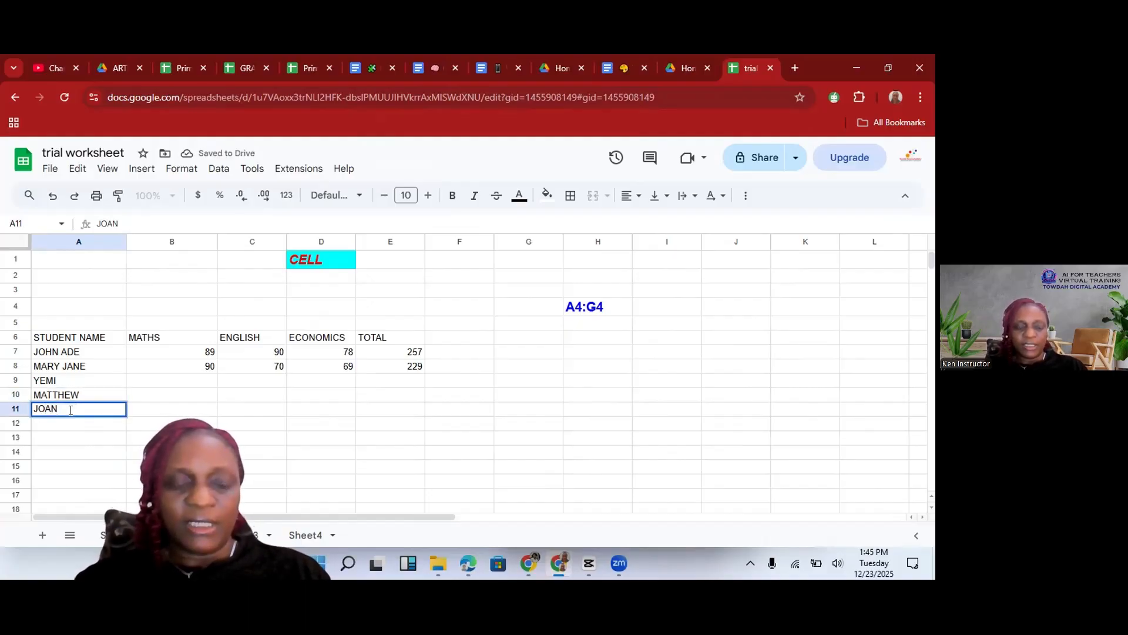
click(67, 428)
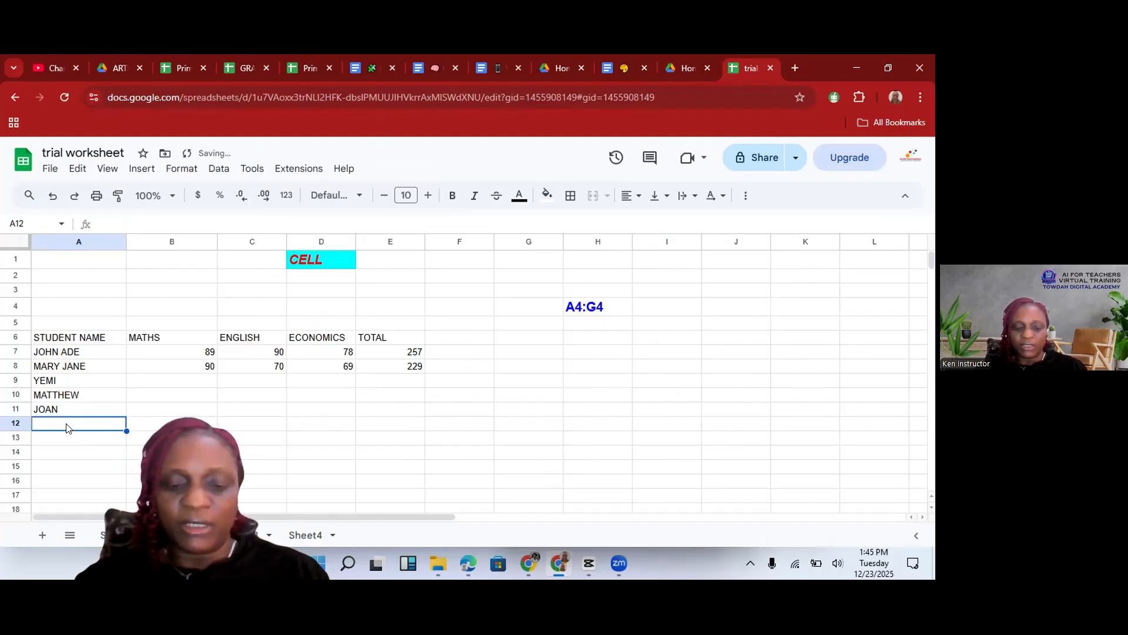
text(MARK)
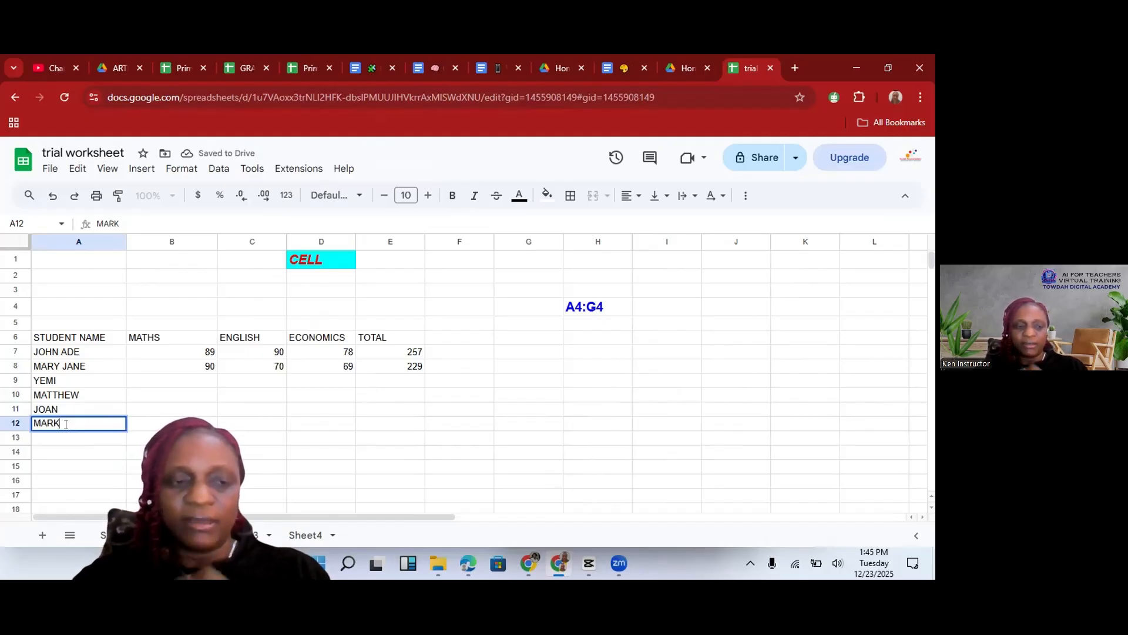
- Enter the Maths scores 89, 90, 78 and 89 in cells B9 to B12
click(195, 383)
text(89)
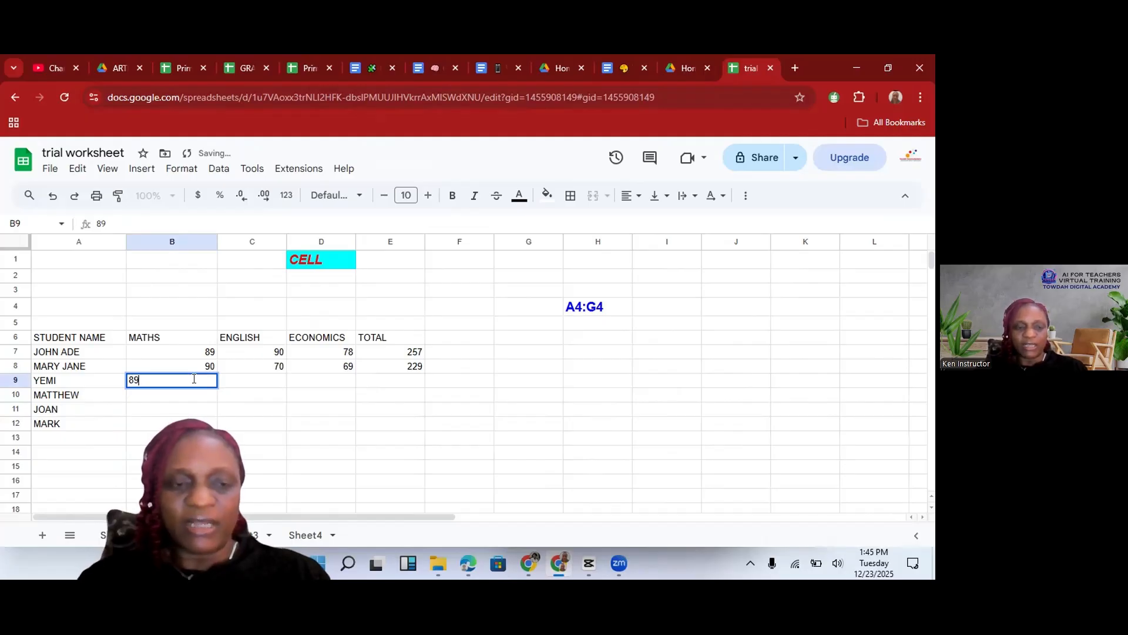
key(Return)
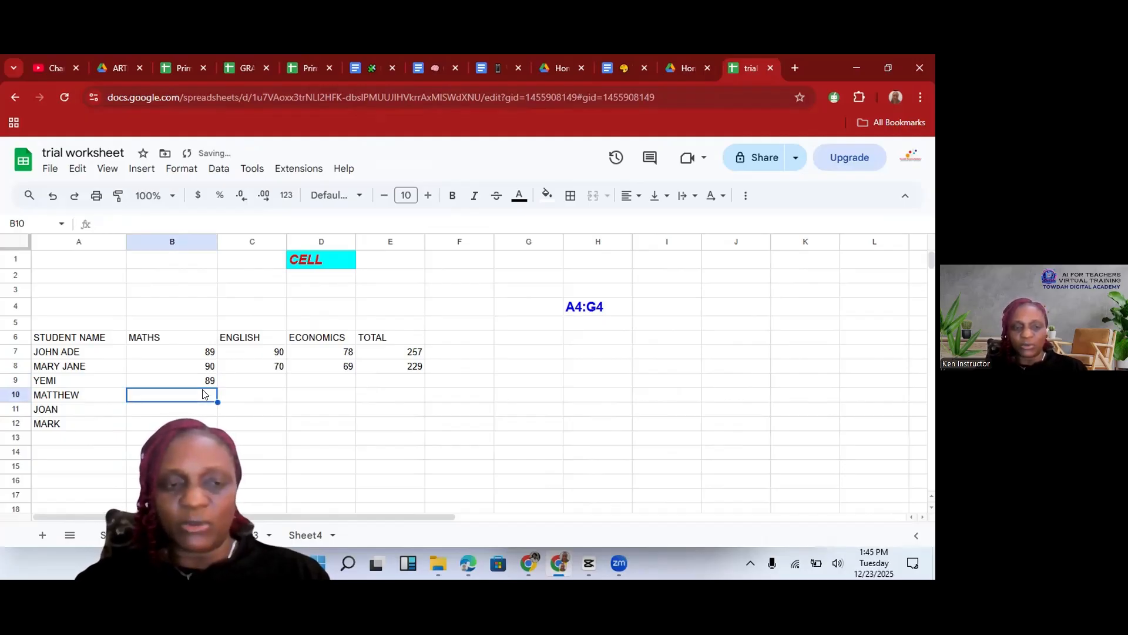
text(90)
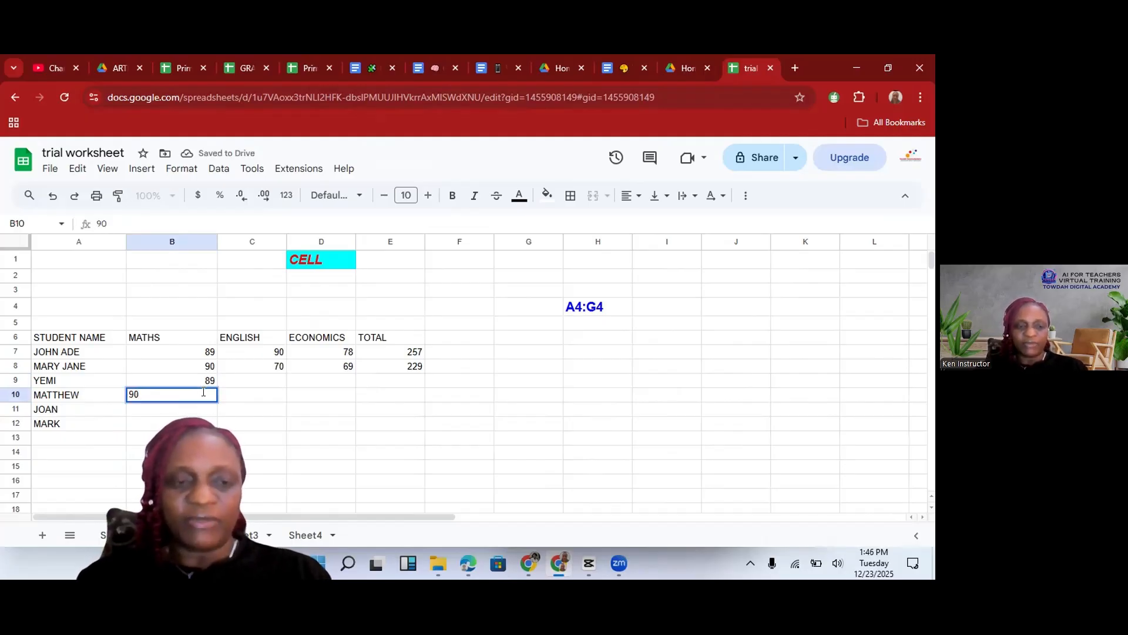
key(Return)
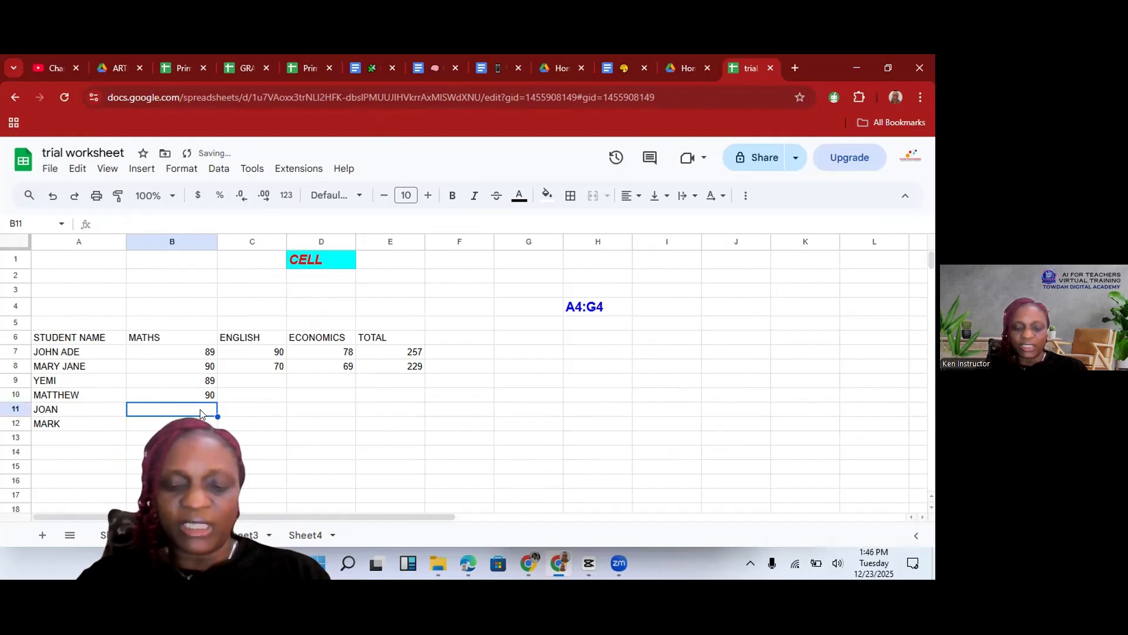
text(78)
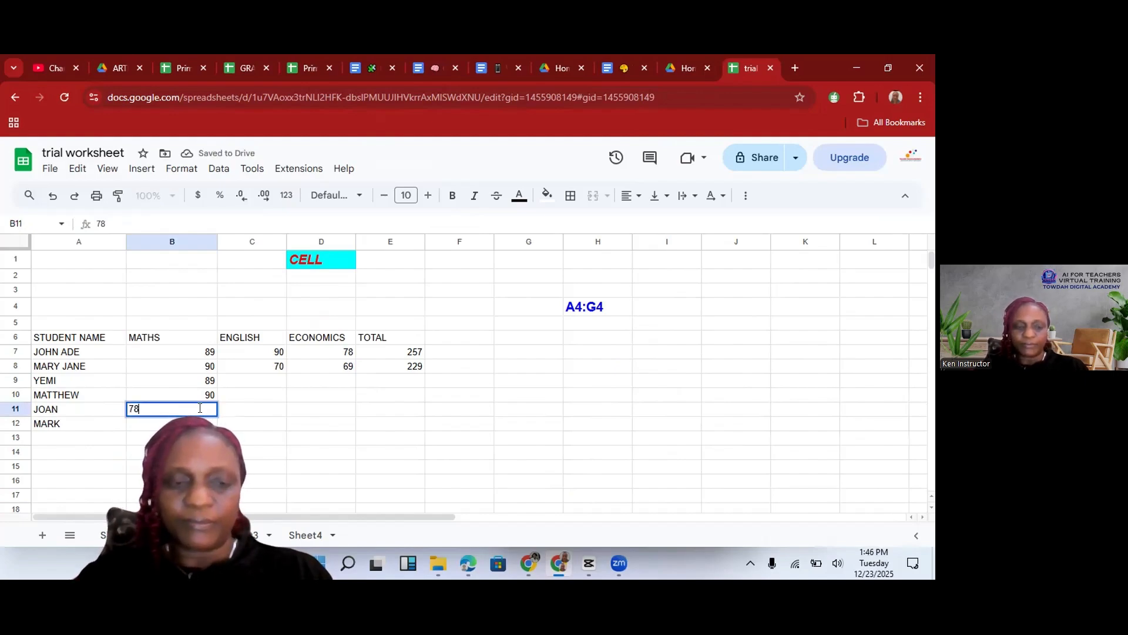
key(Return)
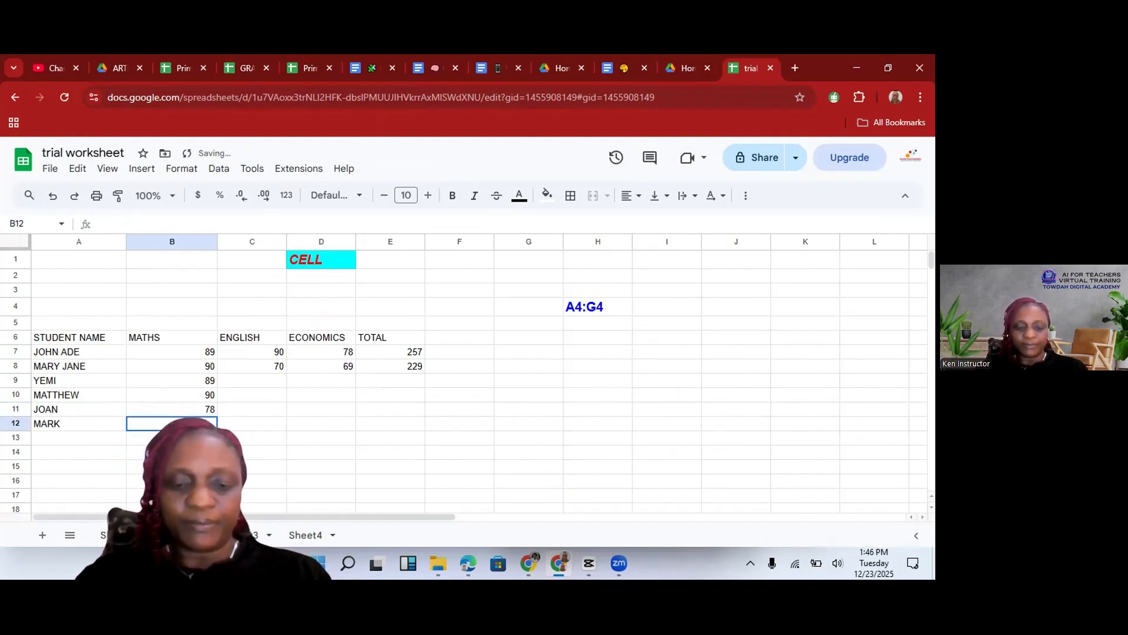
text(89)
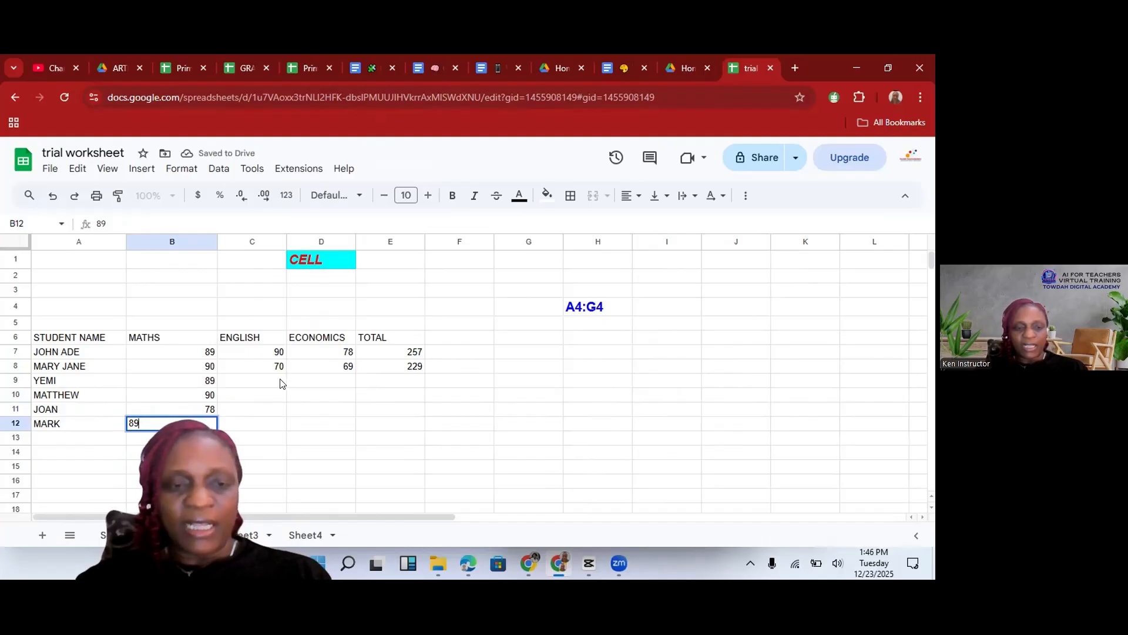
- Enter the English scores 78, 90, 40 and 90 in cells C9 to C12
click(280, 383)
text(78)
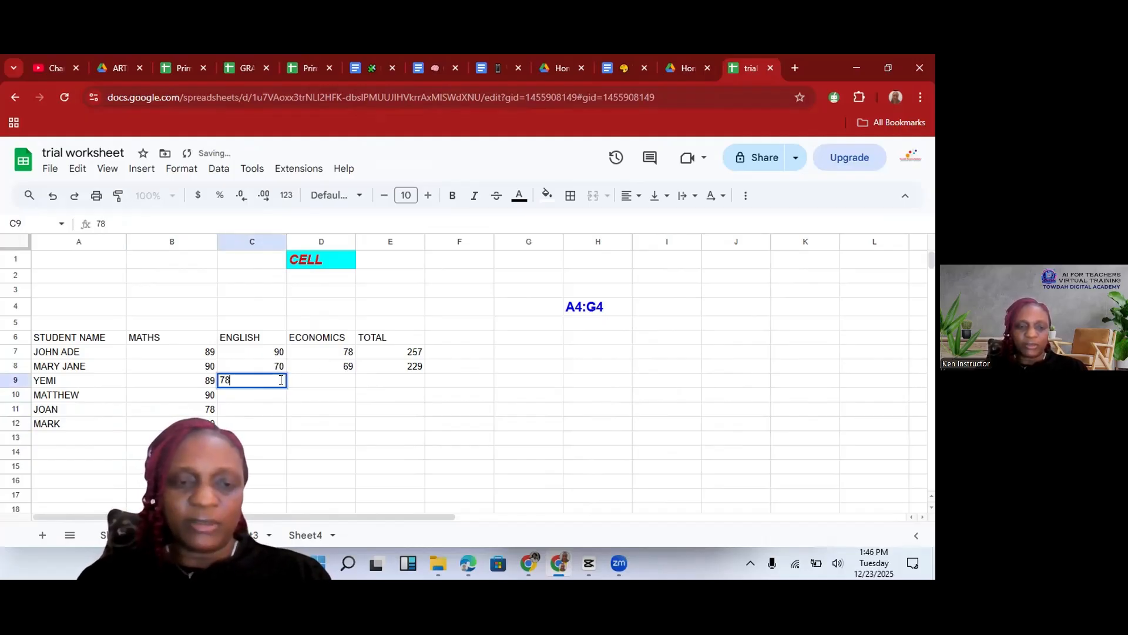
click(280, 393)
text(E)
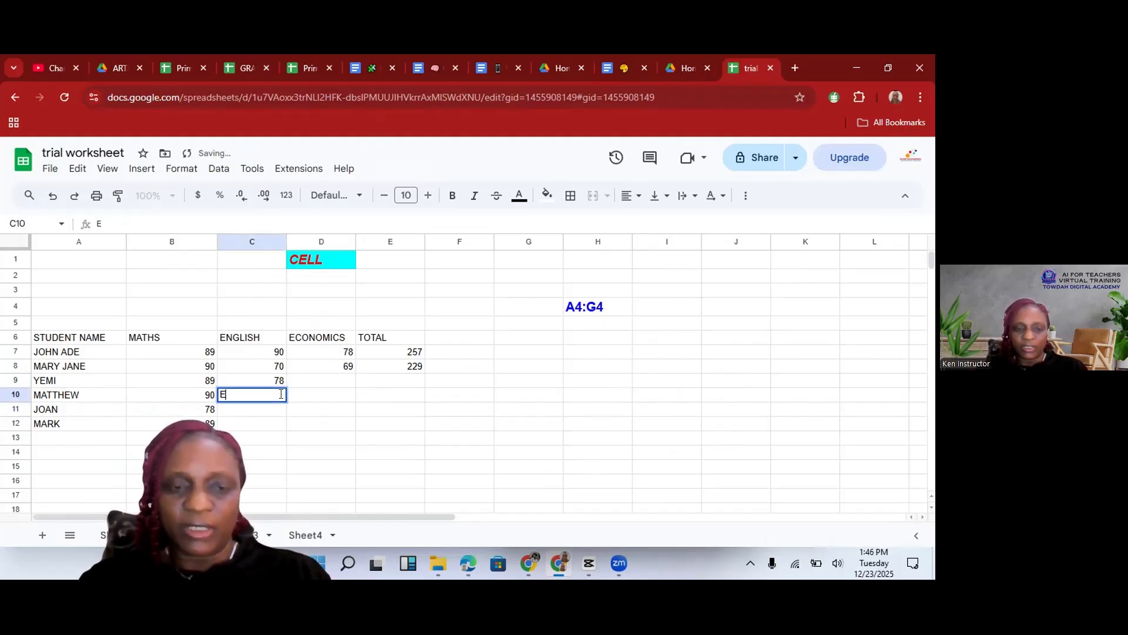
key(BackSpace)
text(90)
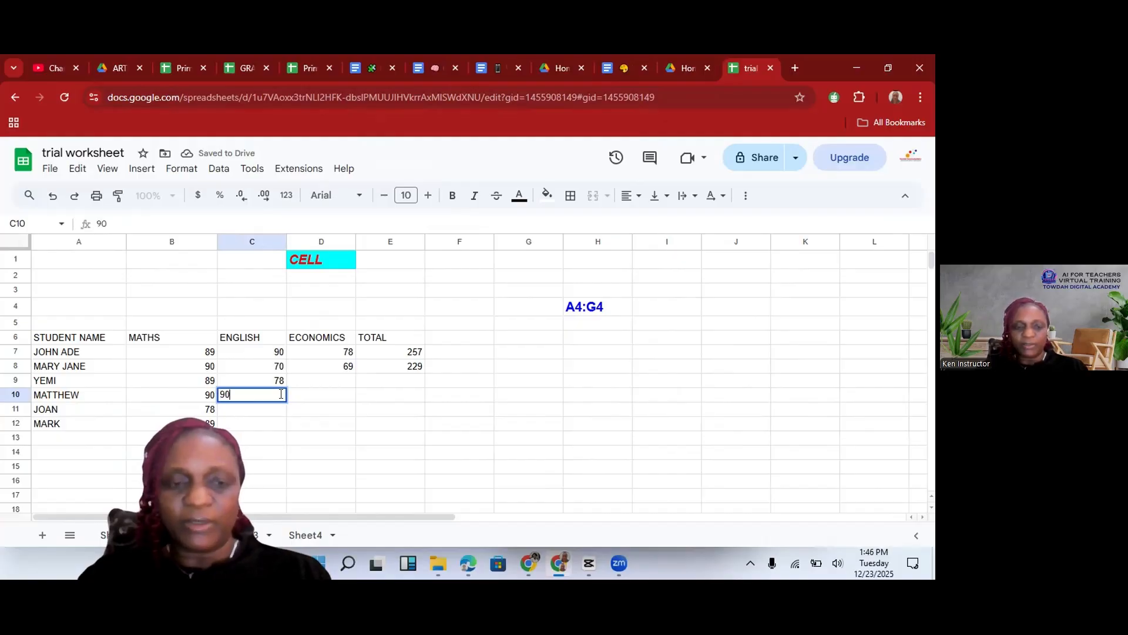
click(277, 412)
text(40)
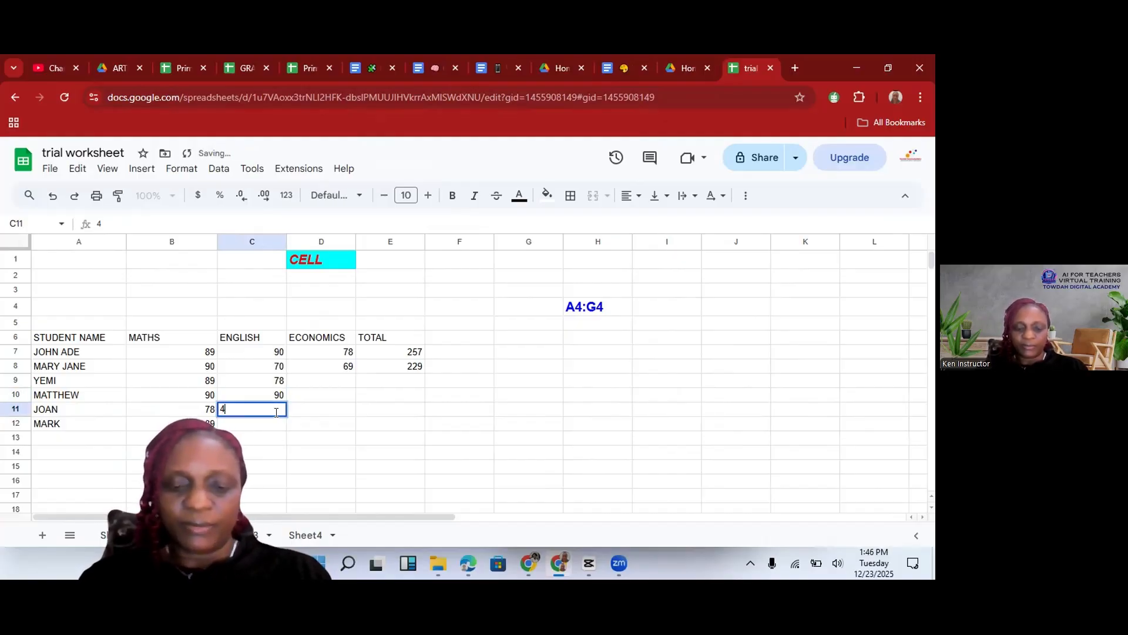
click(277, 427)
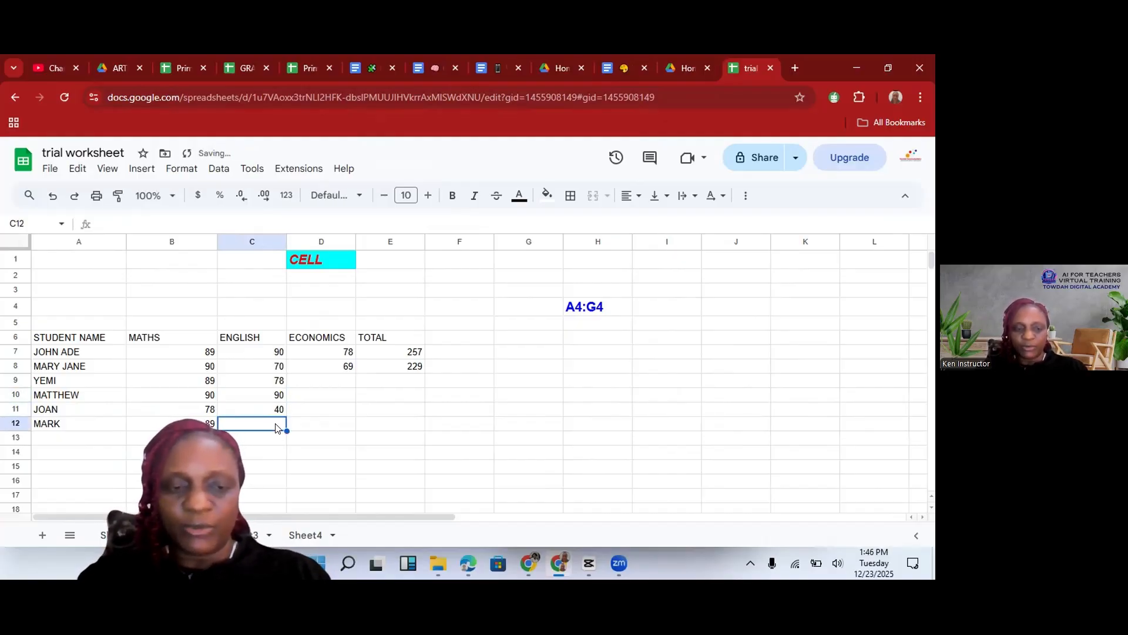
text(90)
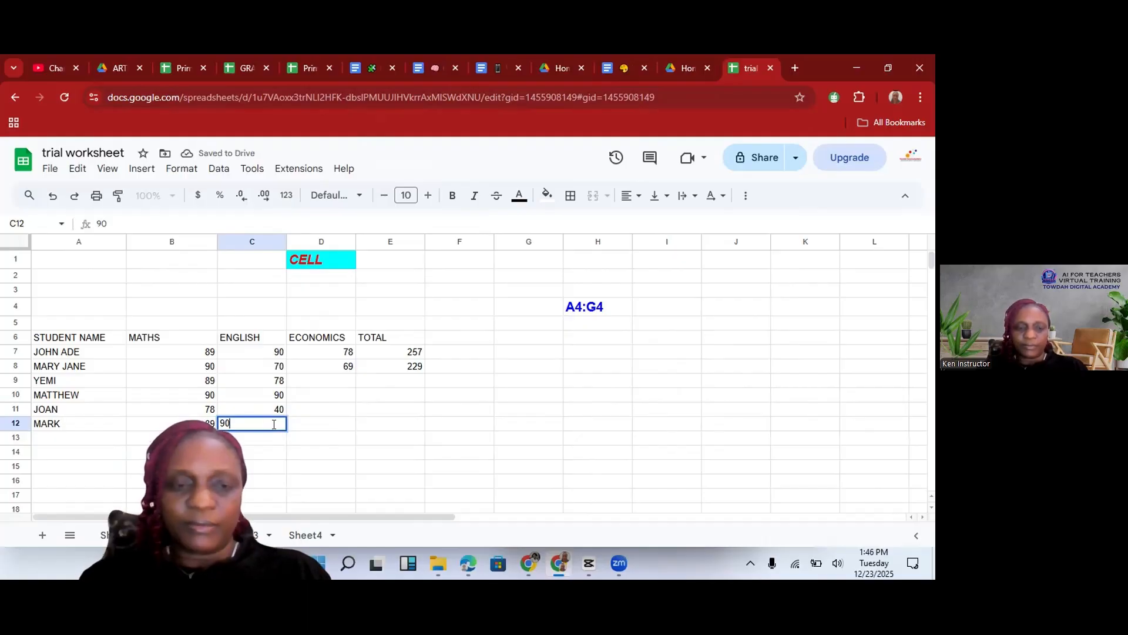
- Enter the Economics scores 87, 78, 47 and 90 in cells D9 to D12
click(338, 380)
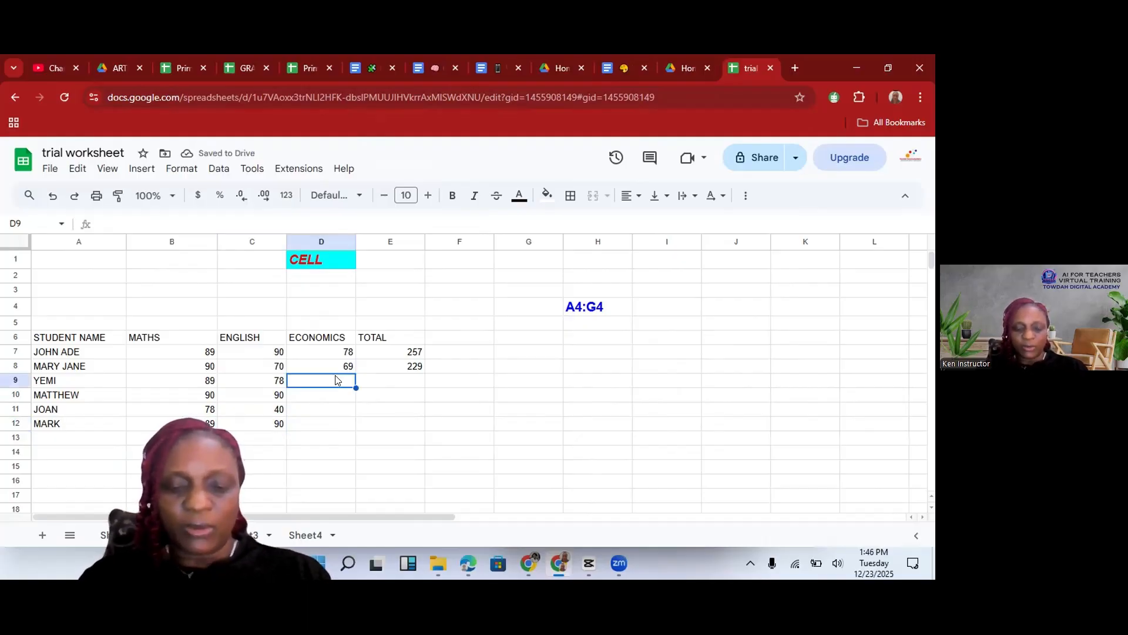
text(87)
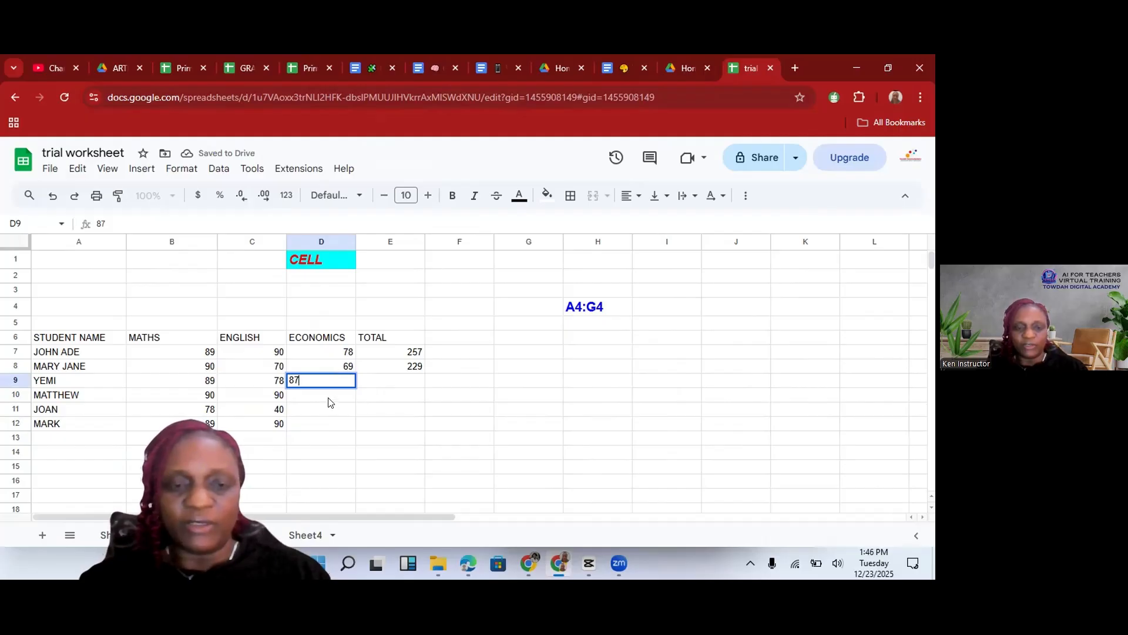
key(Return)
text(78)
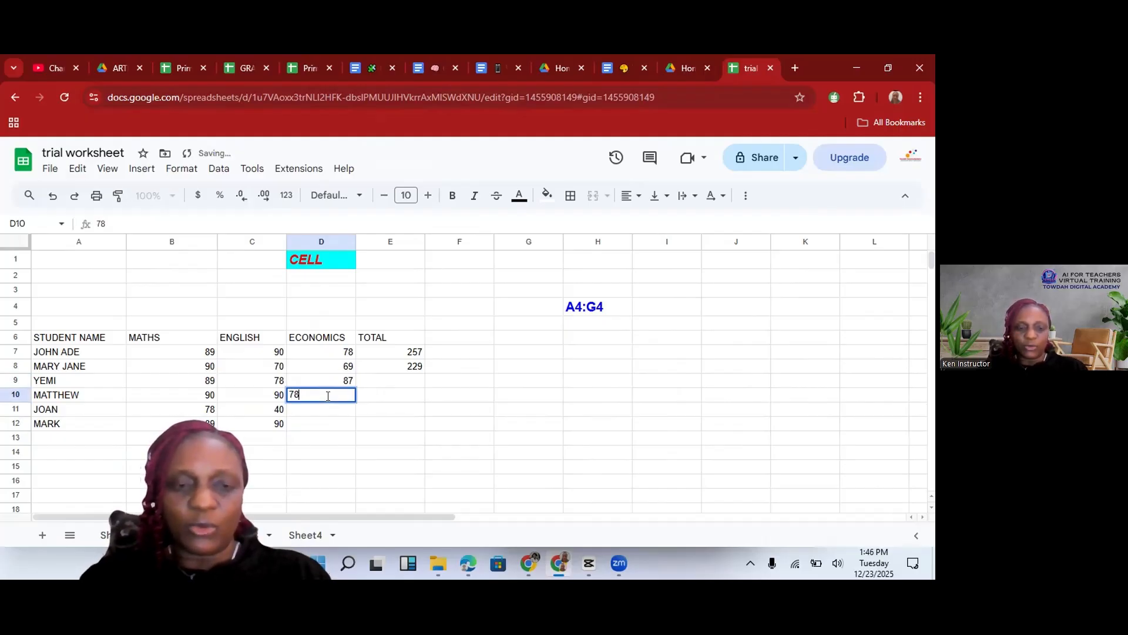
key(Return)
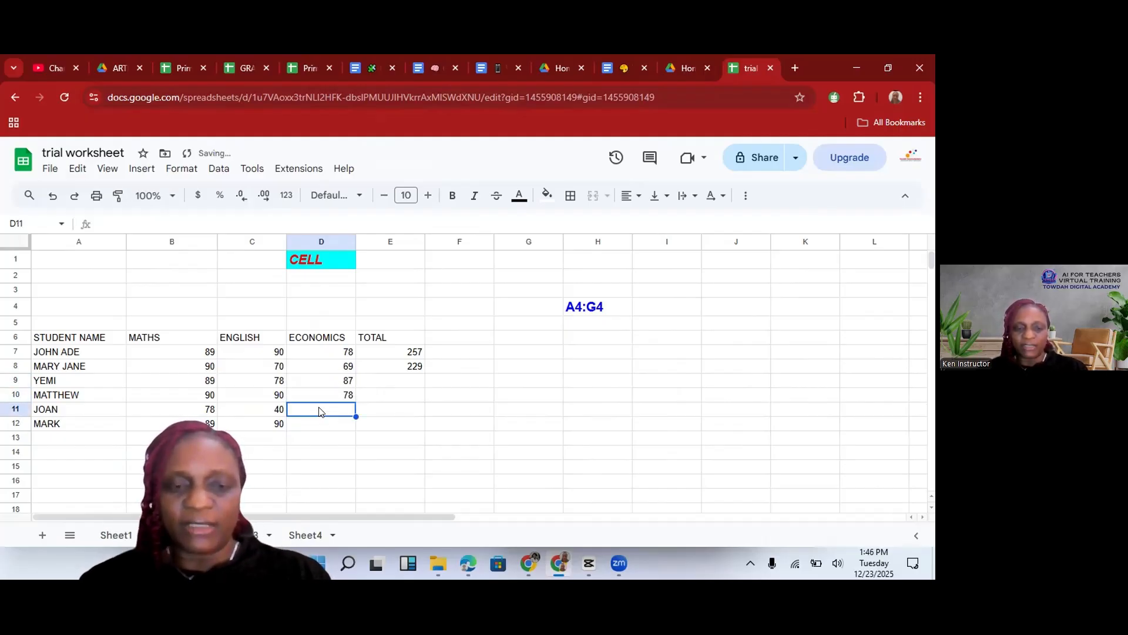
text(47)
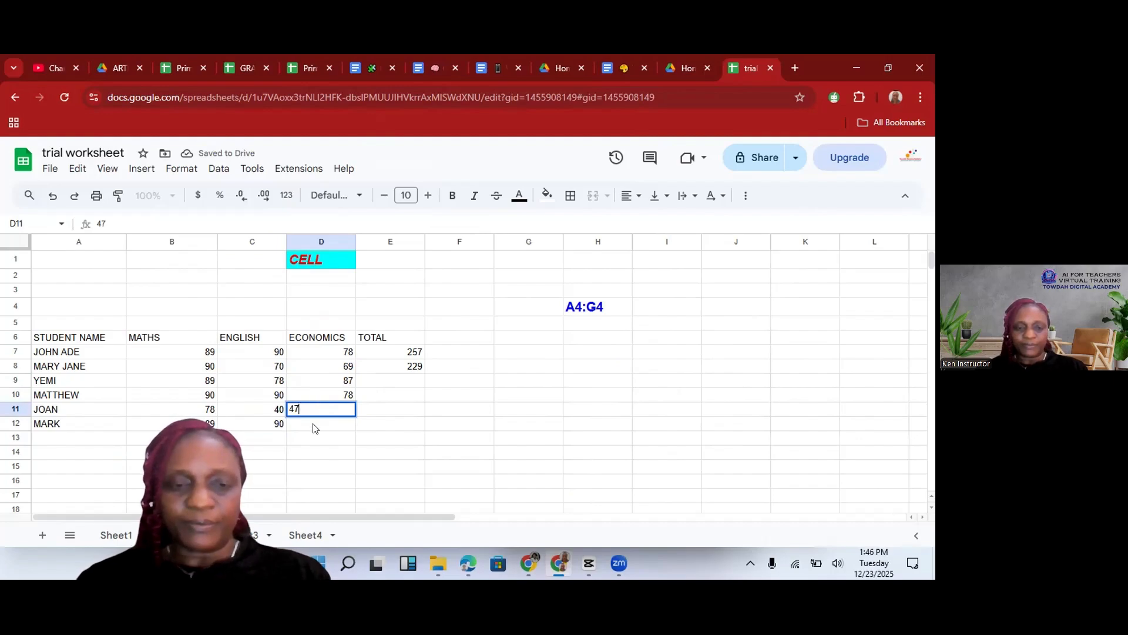
key(Return)
text(90)
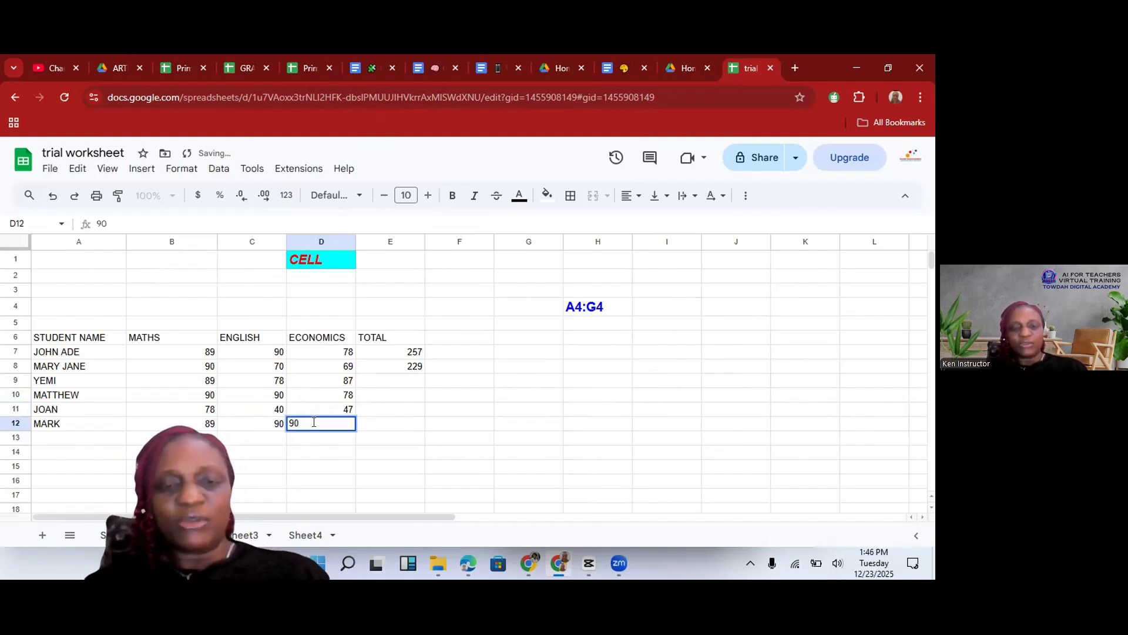
click(344, 394)
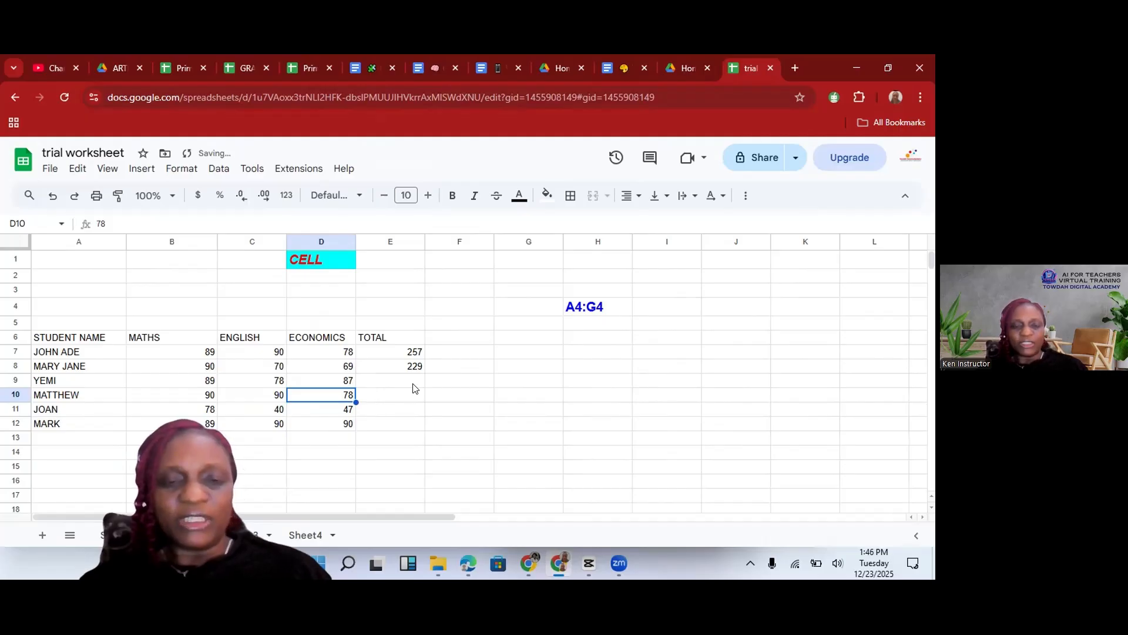
click(381, 384)
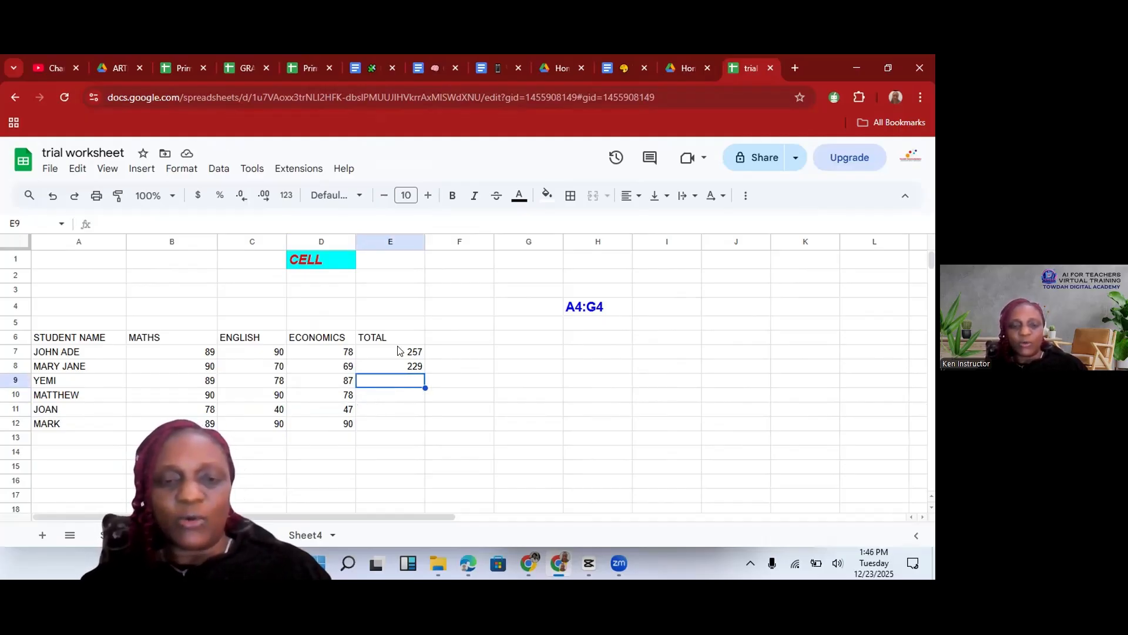
click(395, 356)
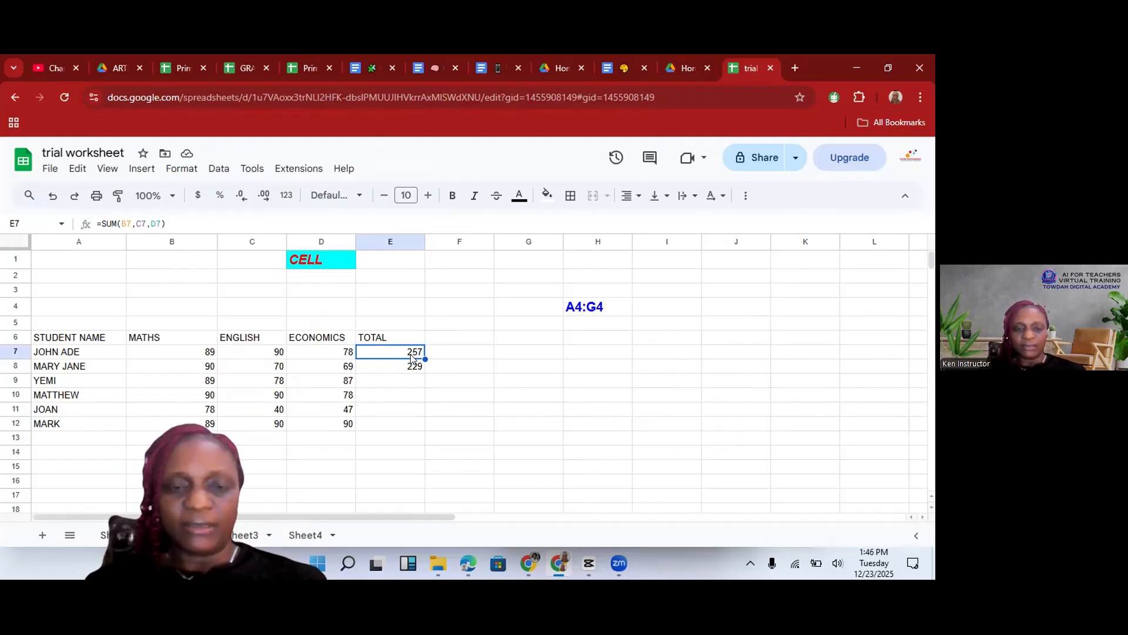
mouse_move(411, 357)
mouse_down()
mouse_move(394, 361)
mouse_move(408, 368)
mouse_up()
click(388, 354)
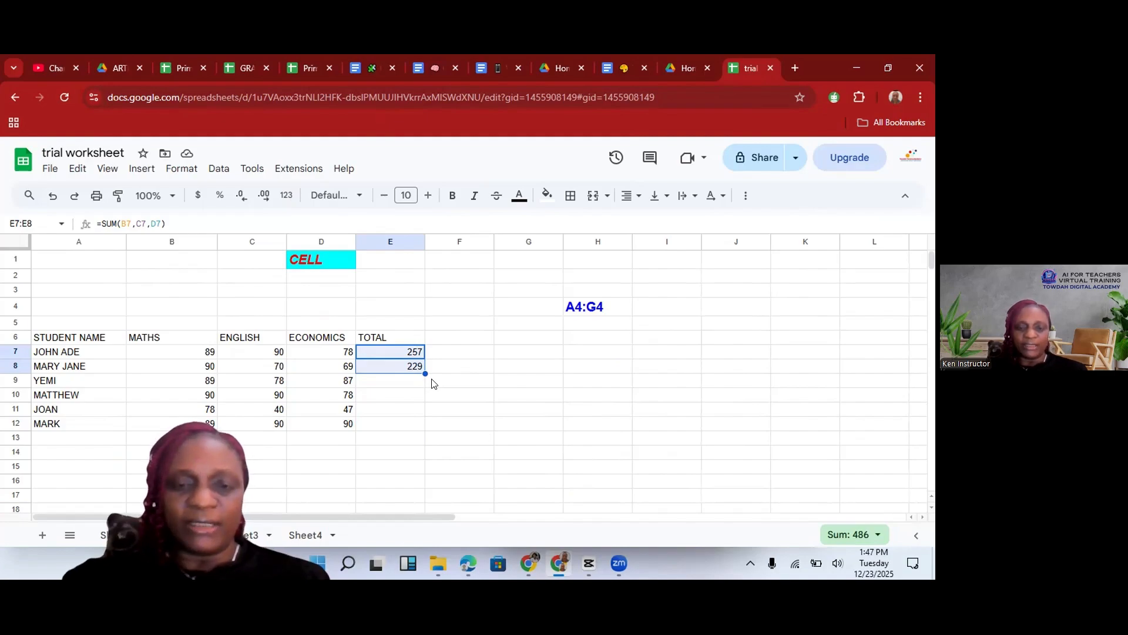
scroll(433, 383, down, 2)
scroll(433, 383, up, 2)
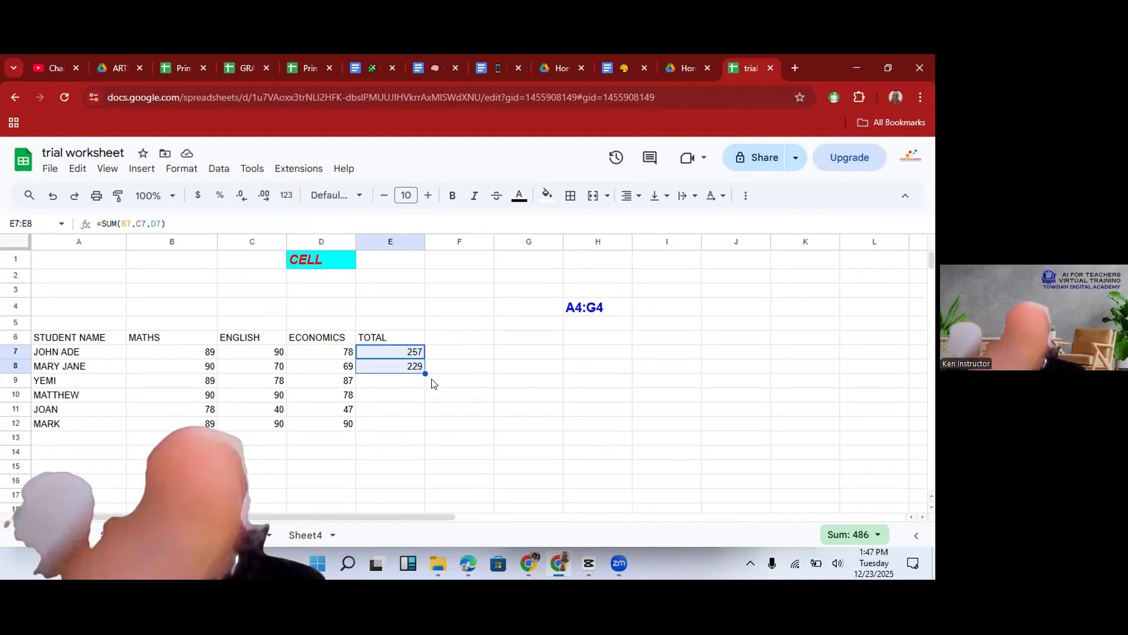
scroll(433, 383, down, 1)
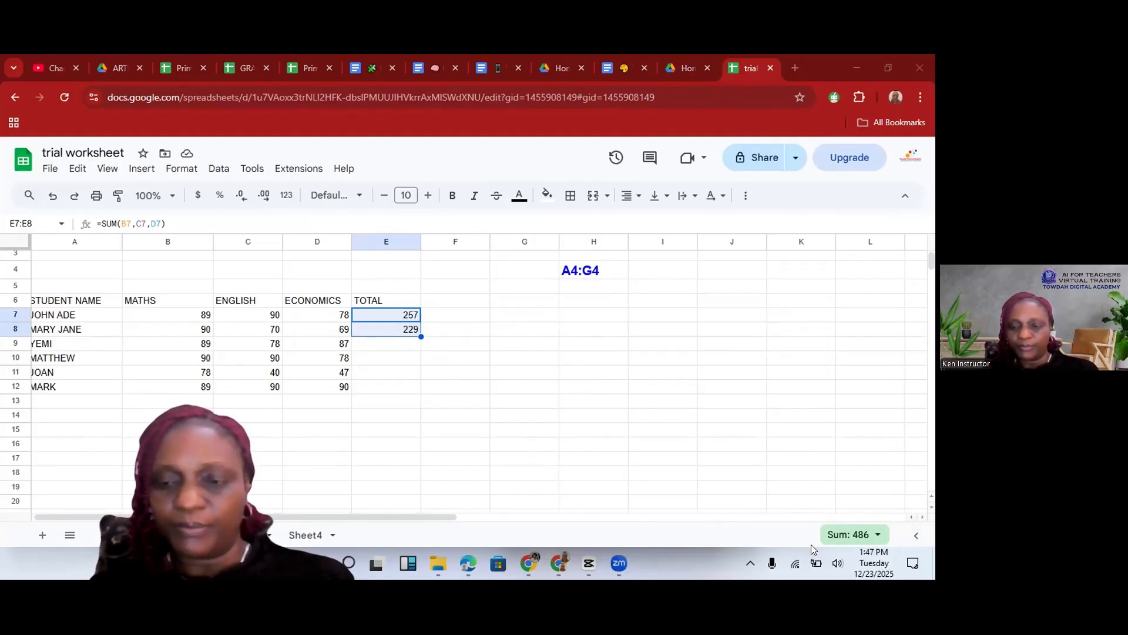
click(440, 512)
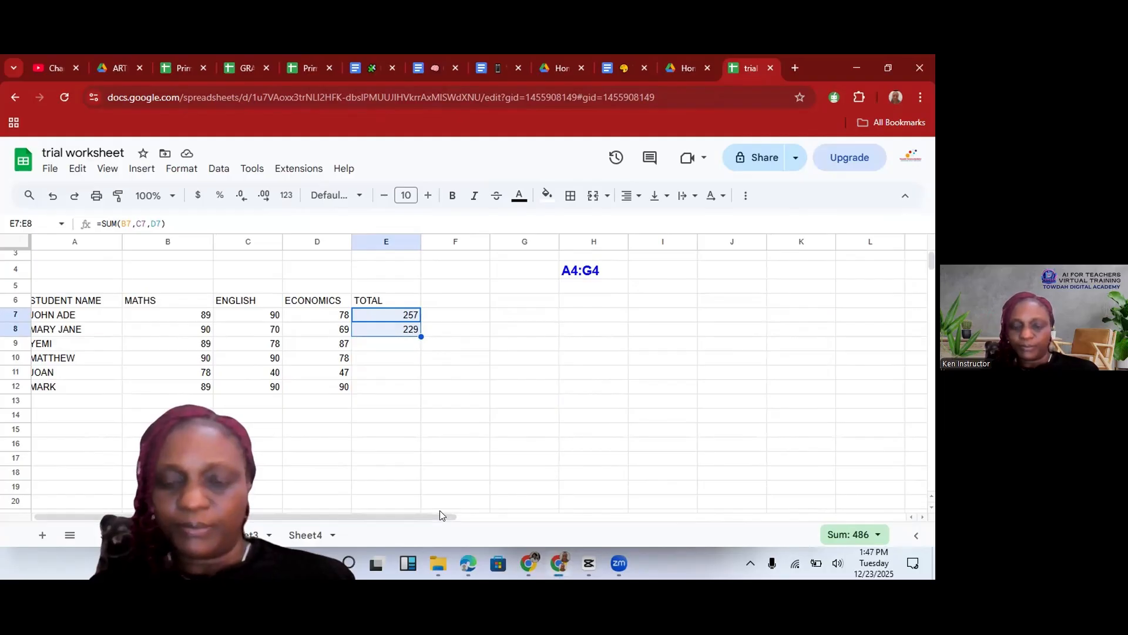
drag(439, 510, 823, 578)
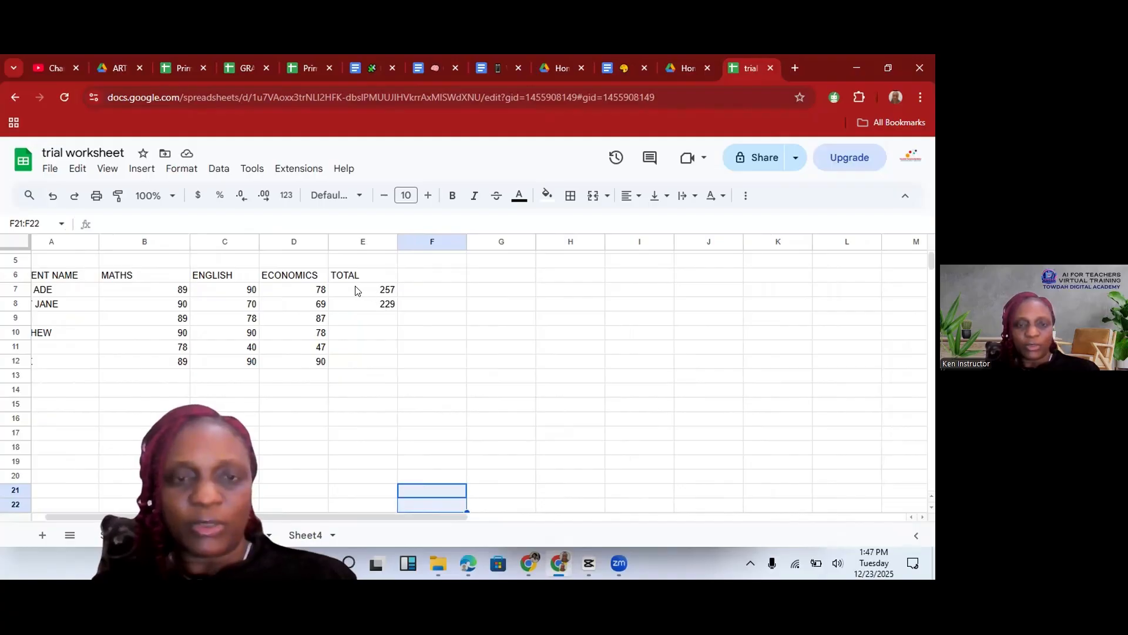
drag(359, 291, 385, 307)
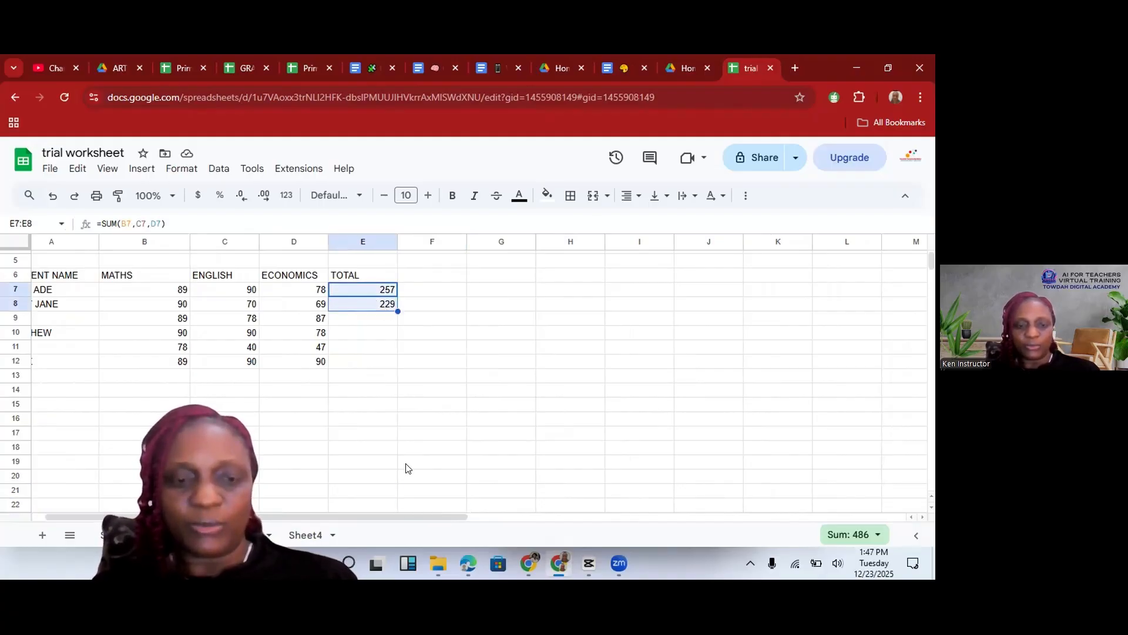
drag(404, 515, 392, 516)
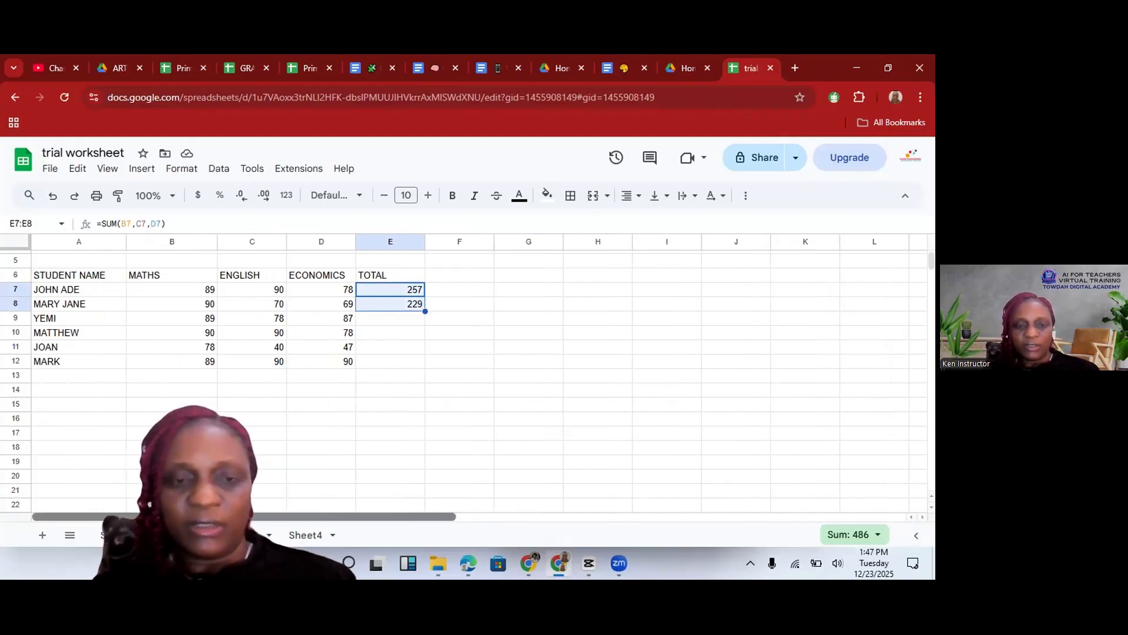
click(430, 360)
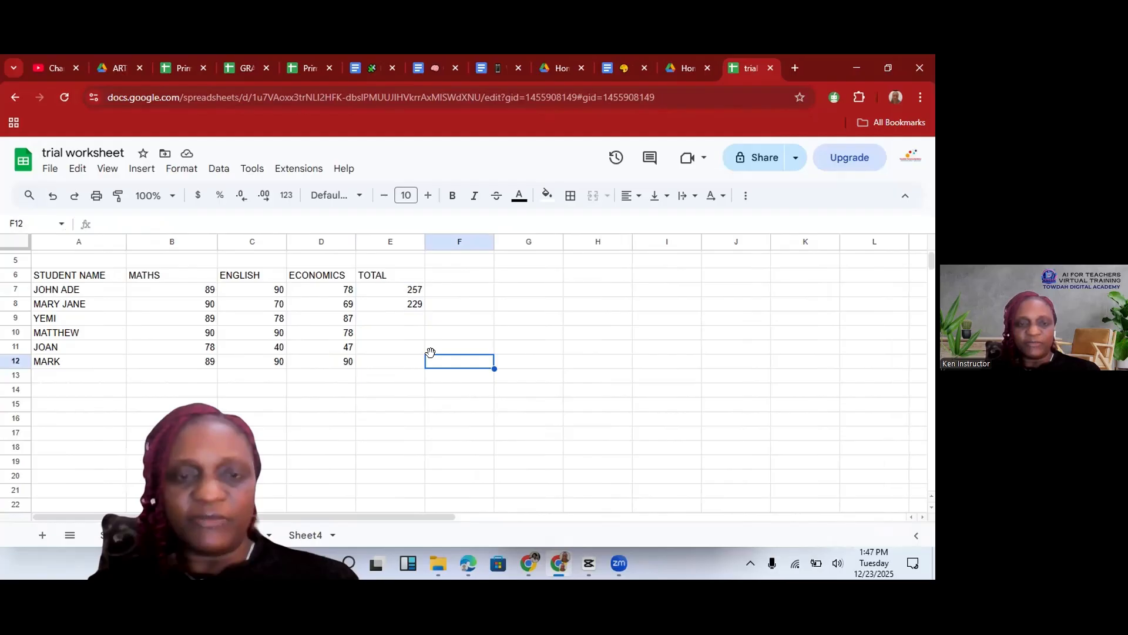
- Compare the SUM formulas behind the first two students' totals in cells E7 and E8
click(410, 291)
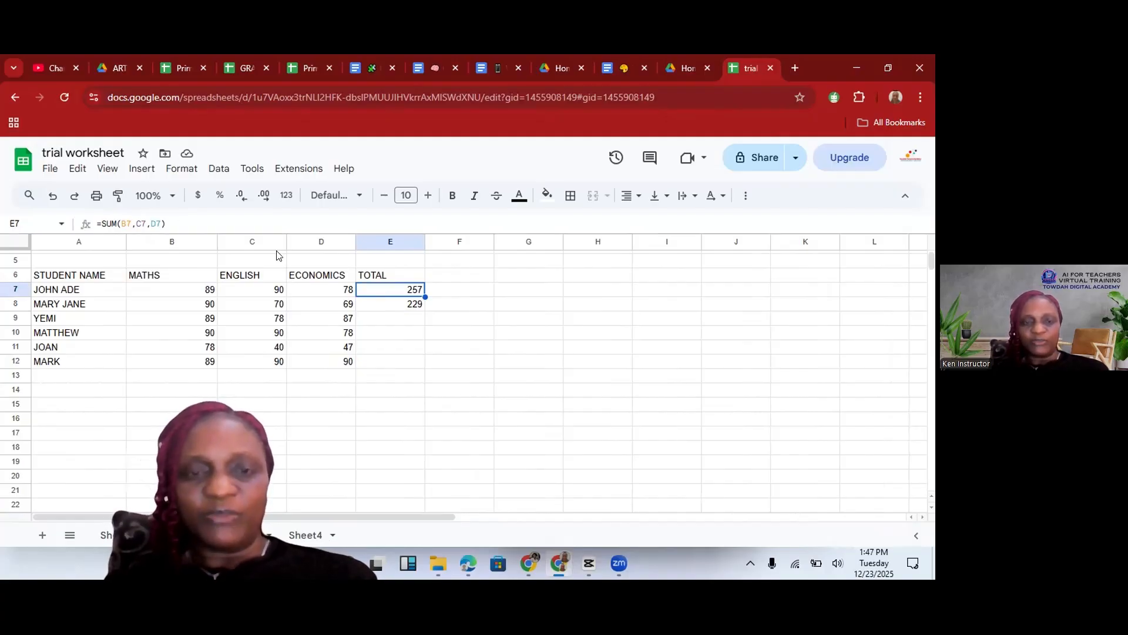
click(403, 311)
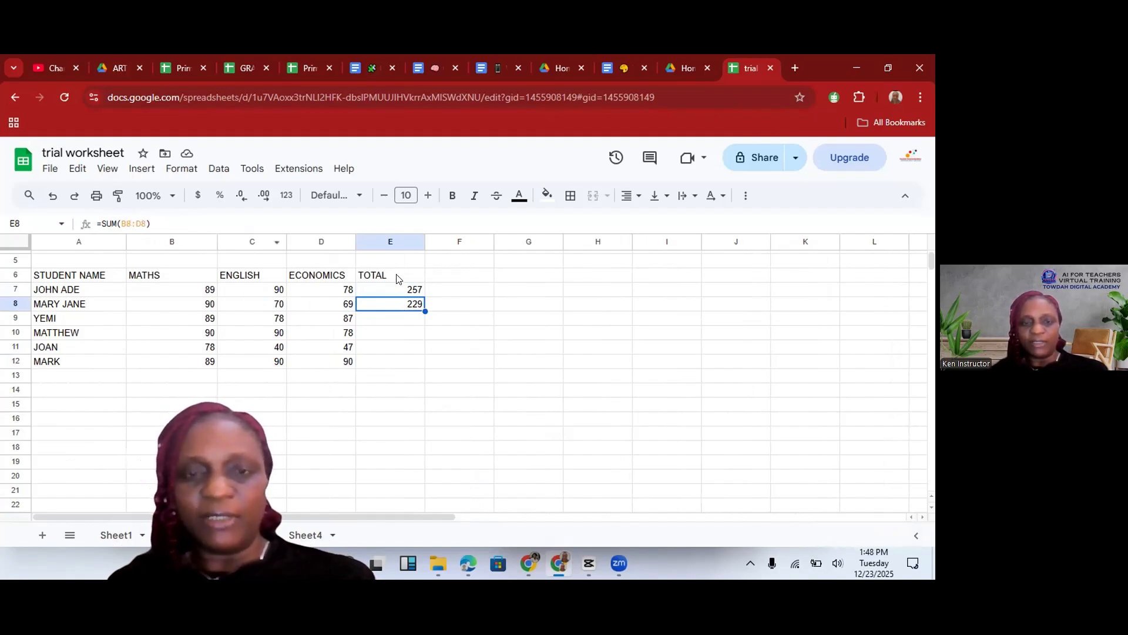
click(416, 290)
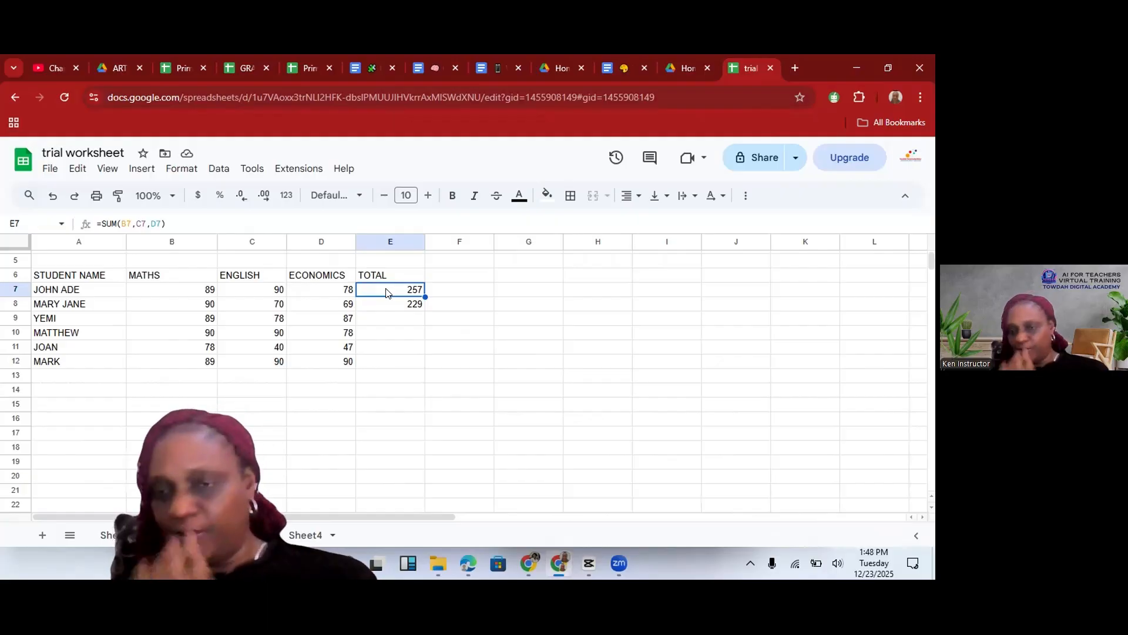
- Try filling the total formulas from E7:E8 down to row 25, and undo the fill
drag(386, 289, 410, 301)
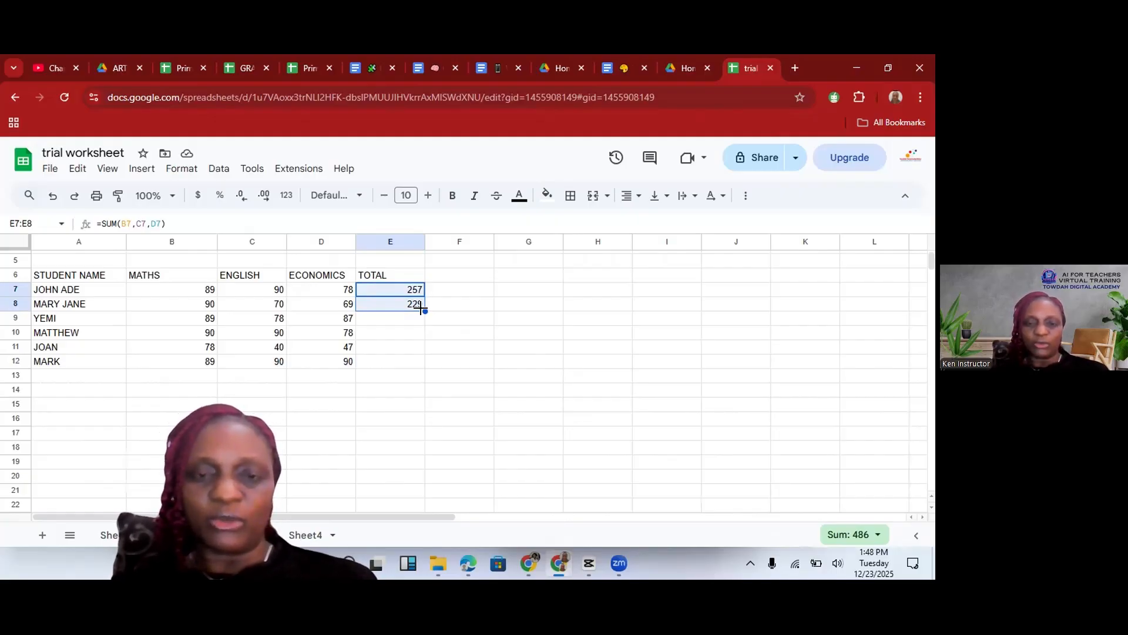
drag(421, 309, 425, 503)
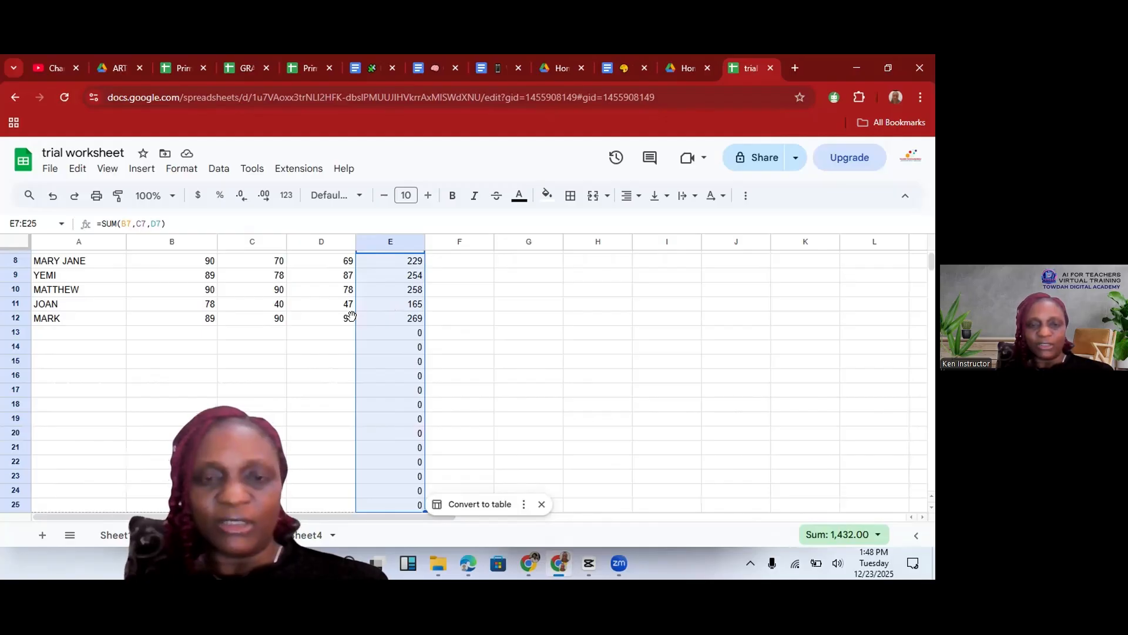
key(ctrl+z)
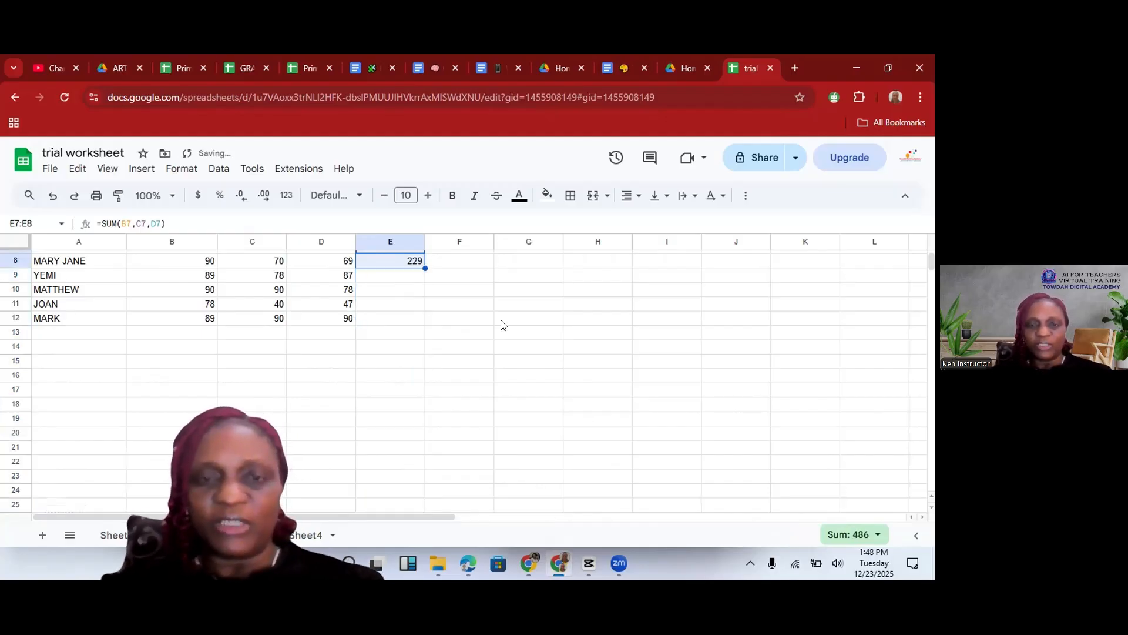
scroll(502, 325, up, 3)
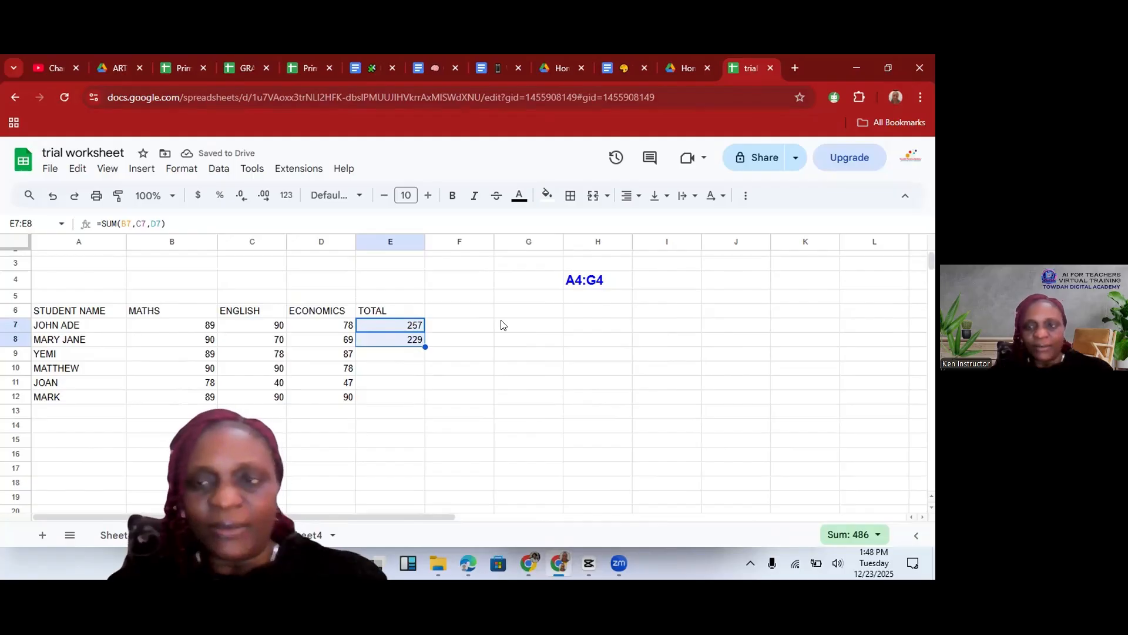
click(503, 325)
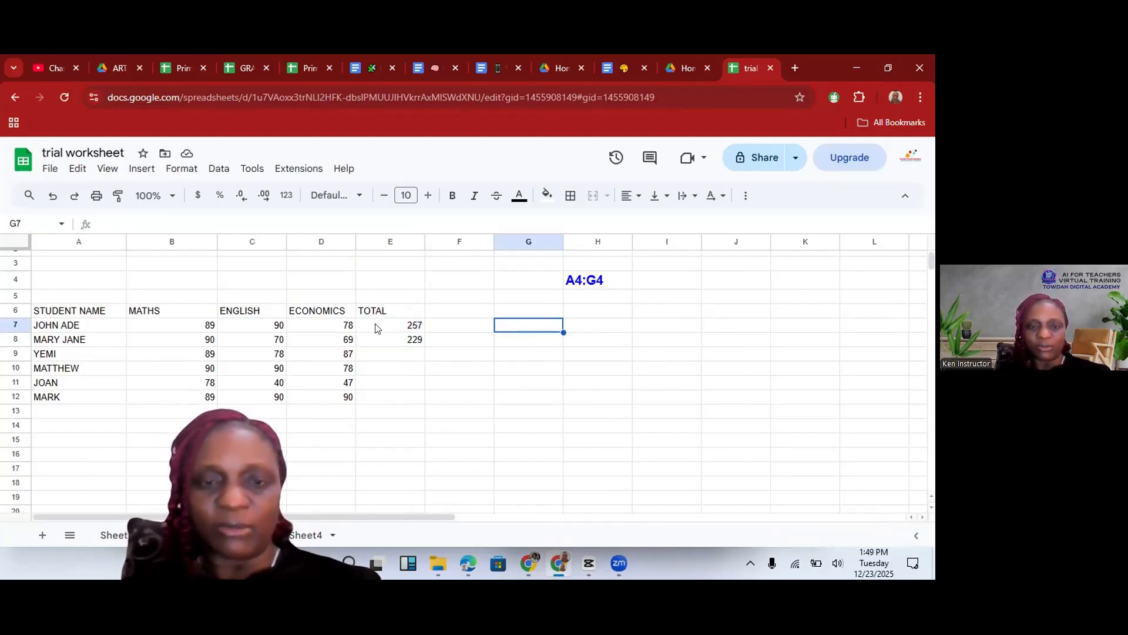
- Fill the total formulas from E7:E8 down the TOTAL column to cell E32
drag(376, 327, 398, 340)
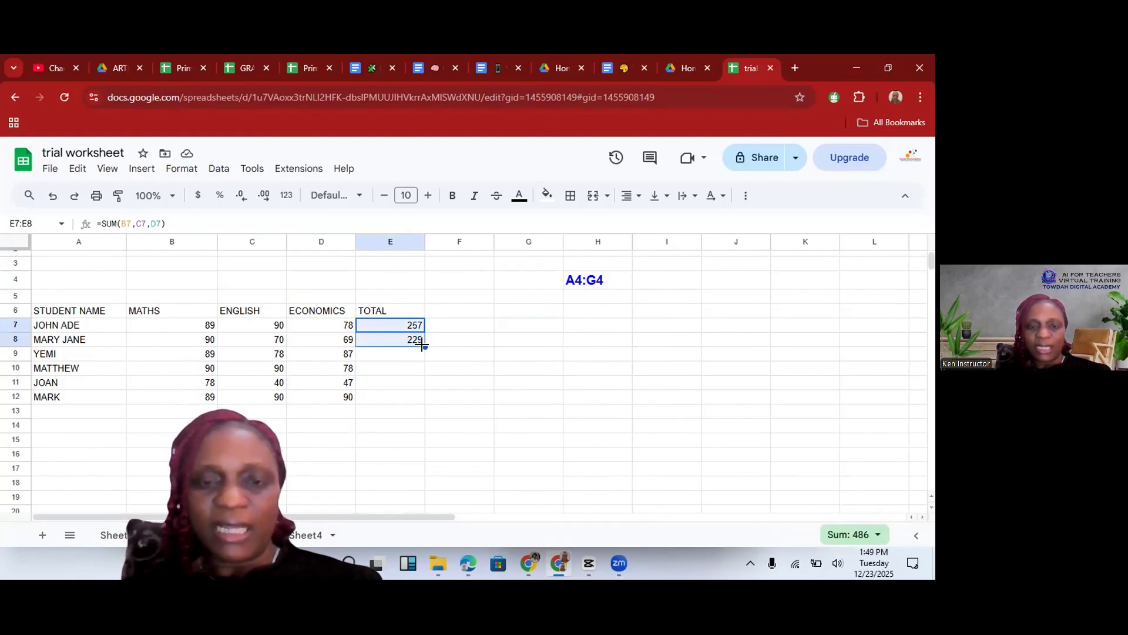
drag(422, 369, 422, 506)
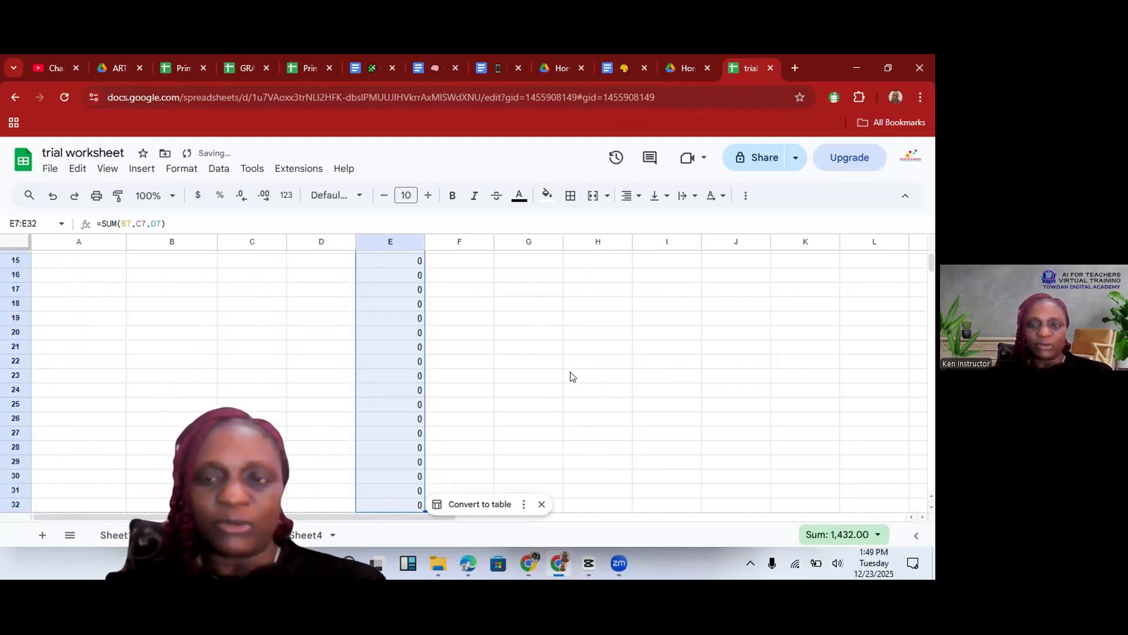
scroll(572, 376, up, 5)
scroll(573, 376, down, 2)
scroll(573, 376, up, 1)
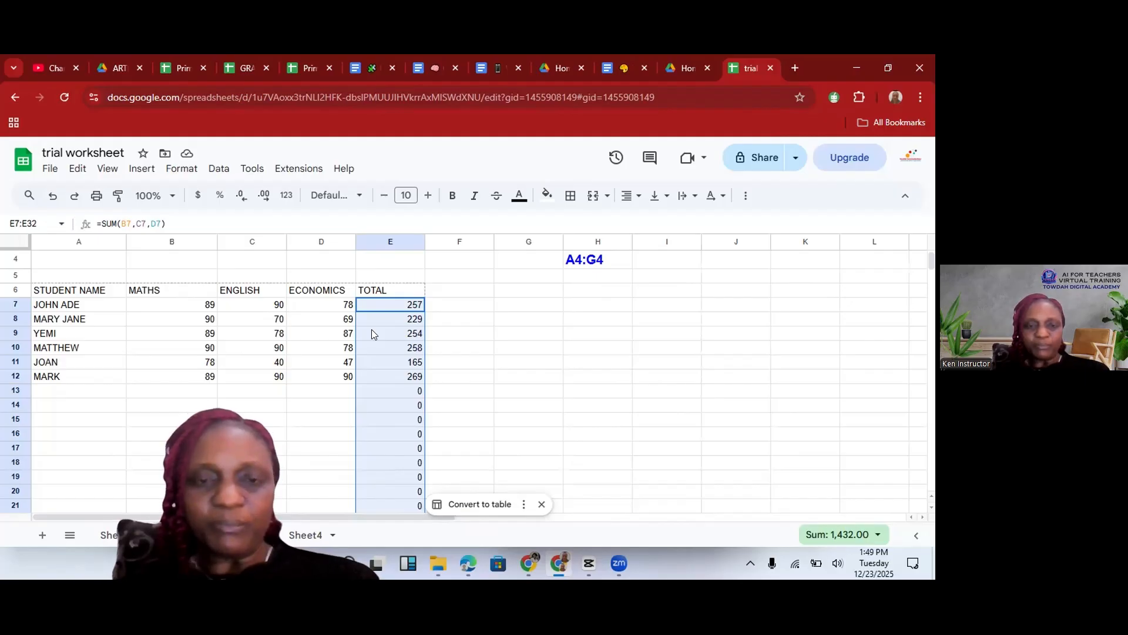
- Add the column header AVERAGE in cell F6, beside the TOTAL header
click(454, 295)
text(AVERA)
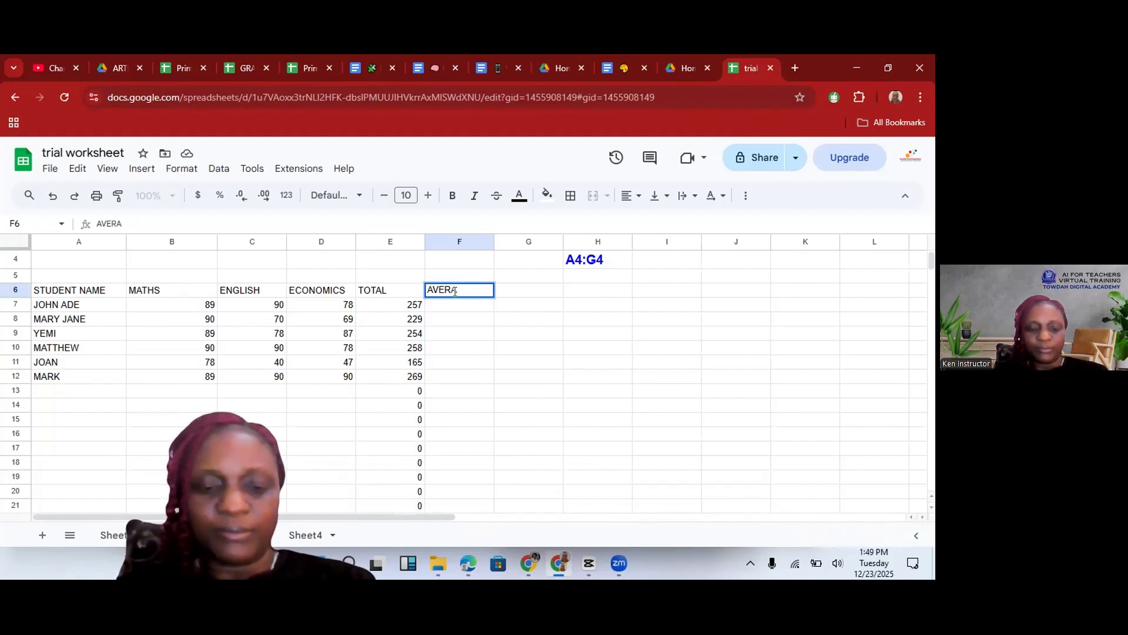
text(GE)
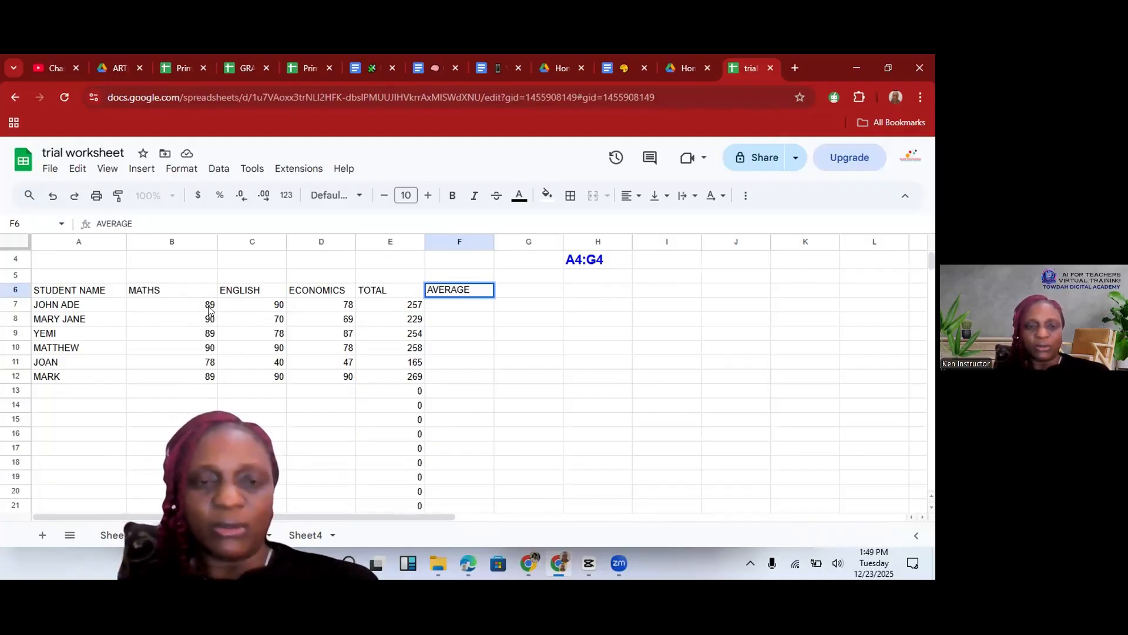
click(459, 304)
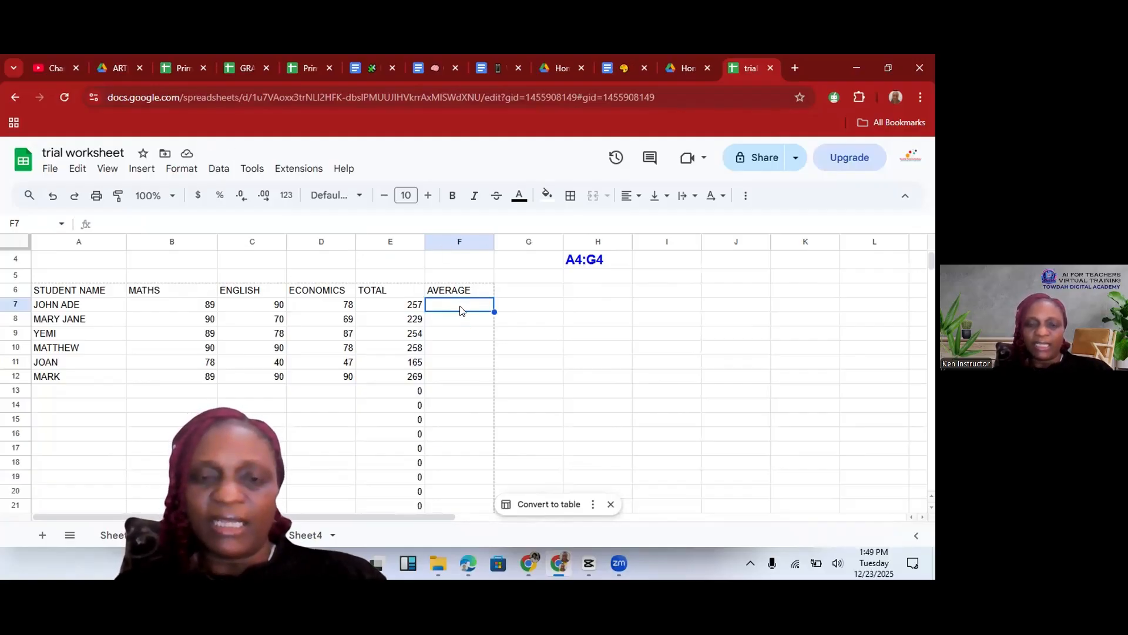
text(=)
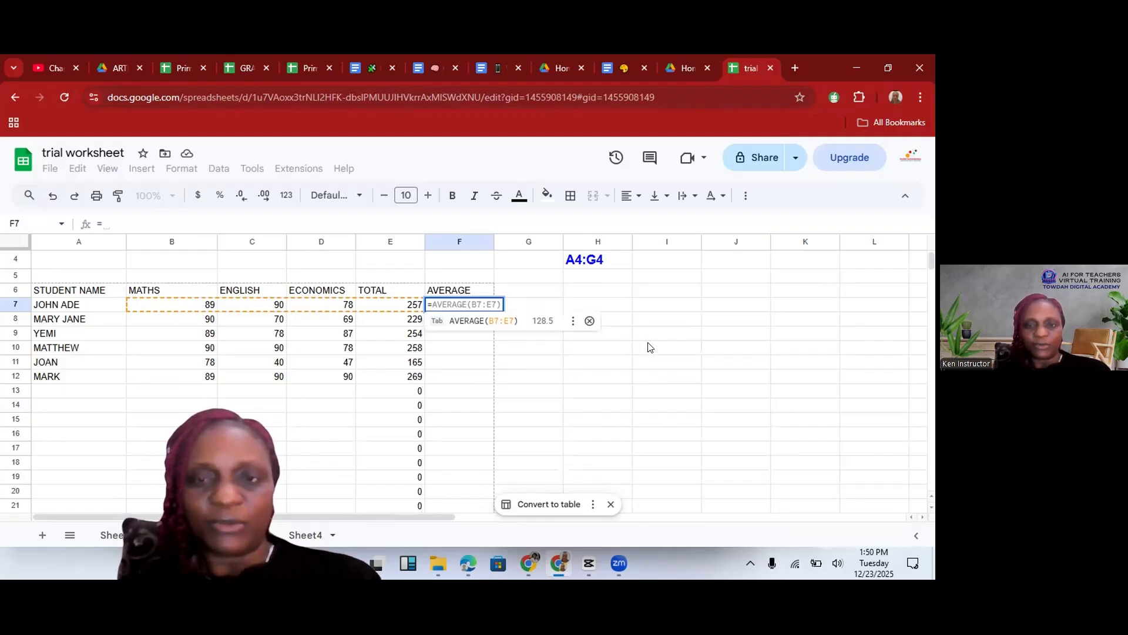
click(637, 304)
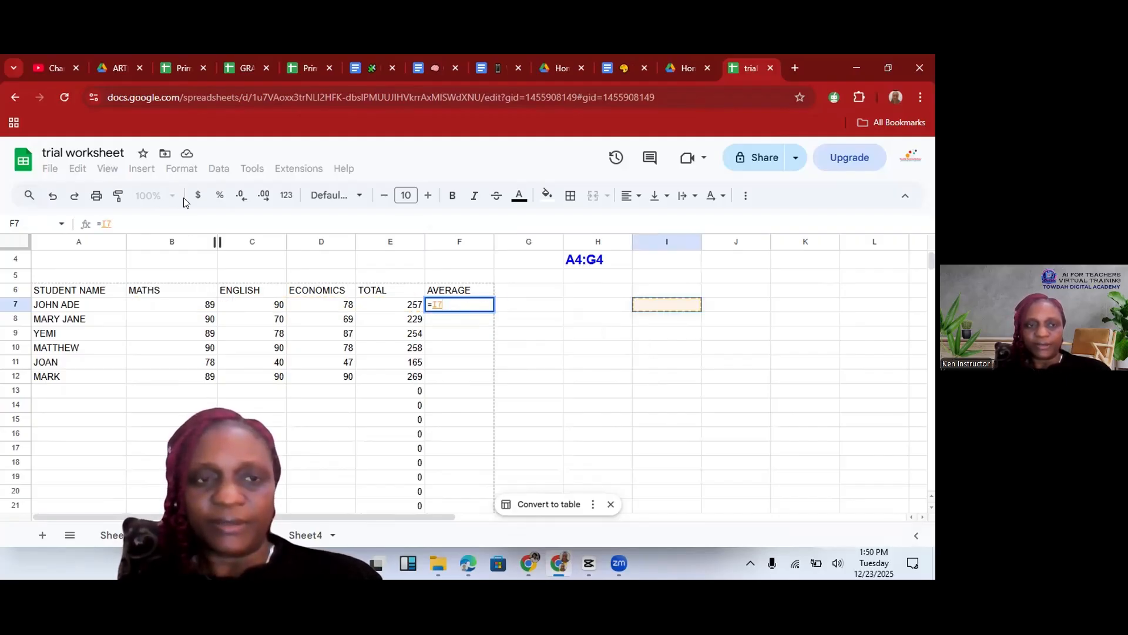
click(470, 261)
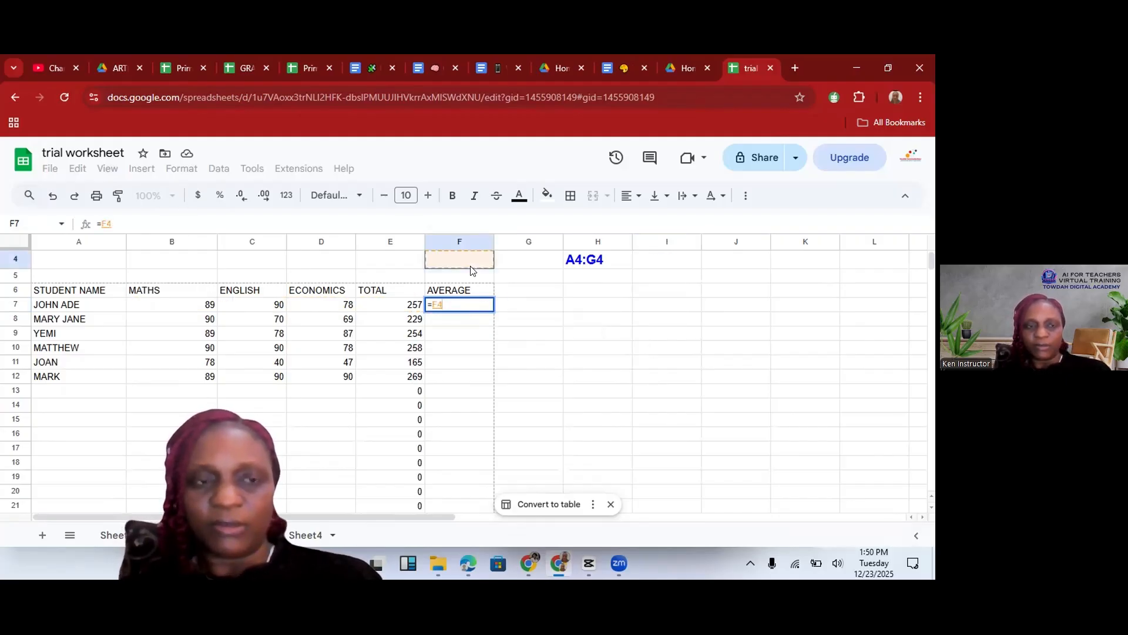
click(531, 319)
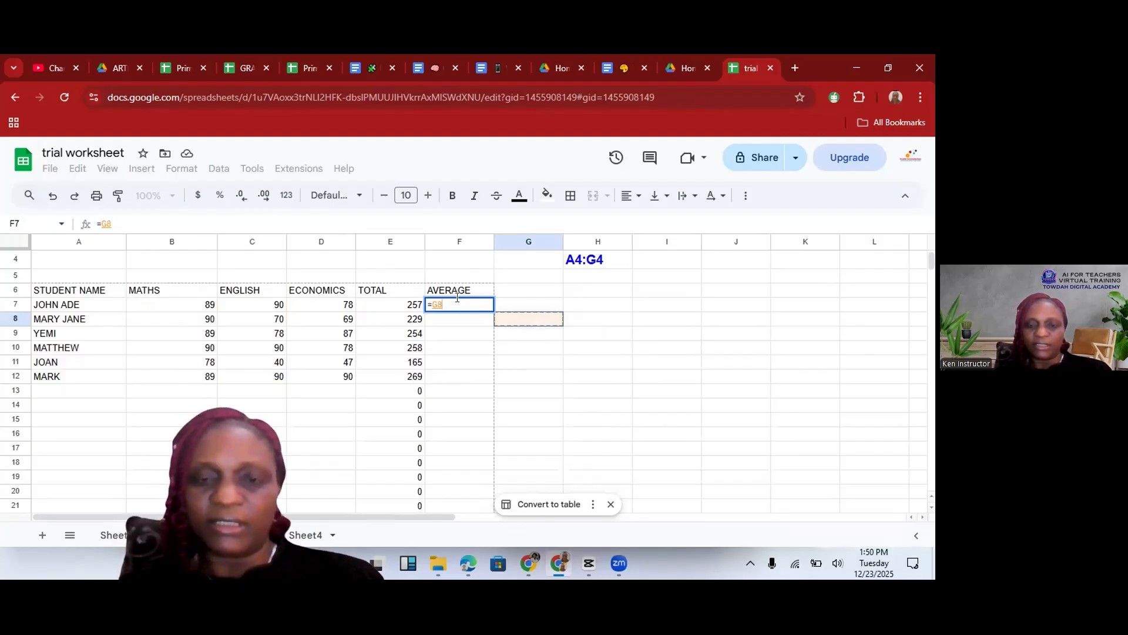
key(BackSpace)
key(BackSpace)
key(BackSpace)
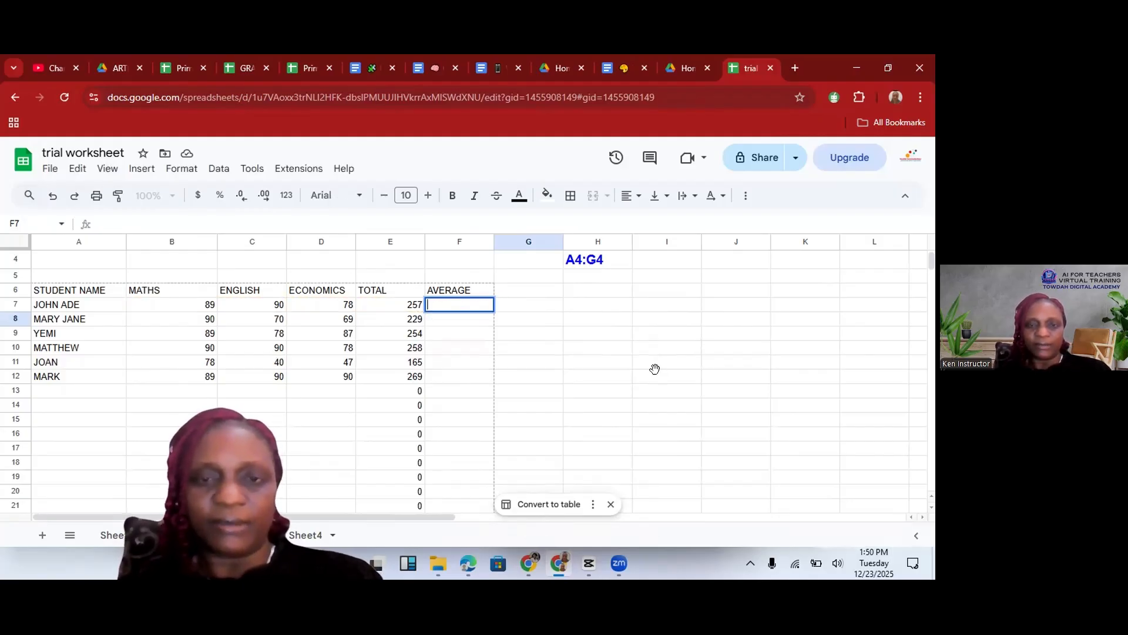
- Set the sheet's zoom level to 150%
click(654, 369)
click(172, 196)
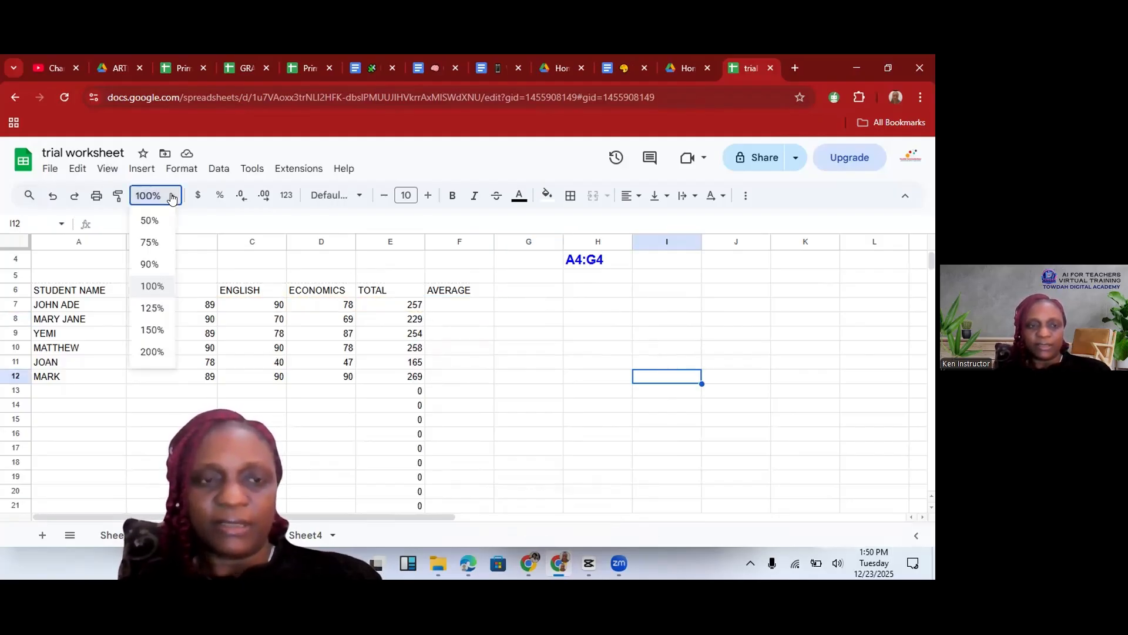
click(158, 330)
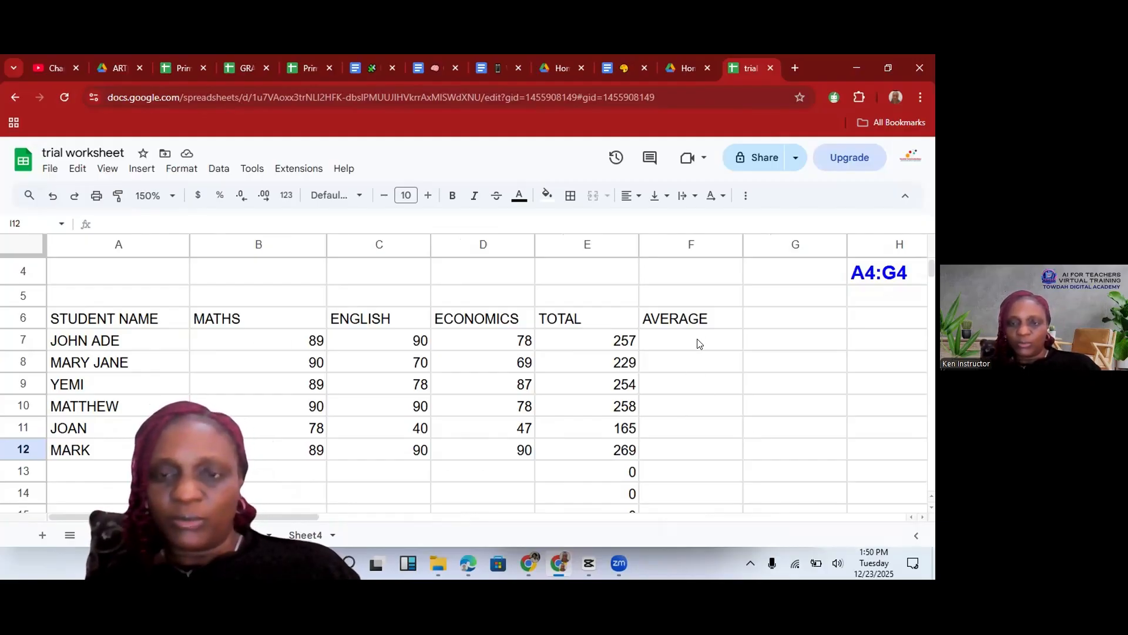
- Start a formula in cell F7 under AVERAGE and accept the suggested =AVERAGE(B7:E7)
click(683, 347)
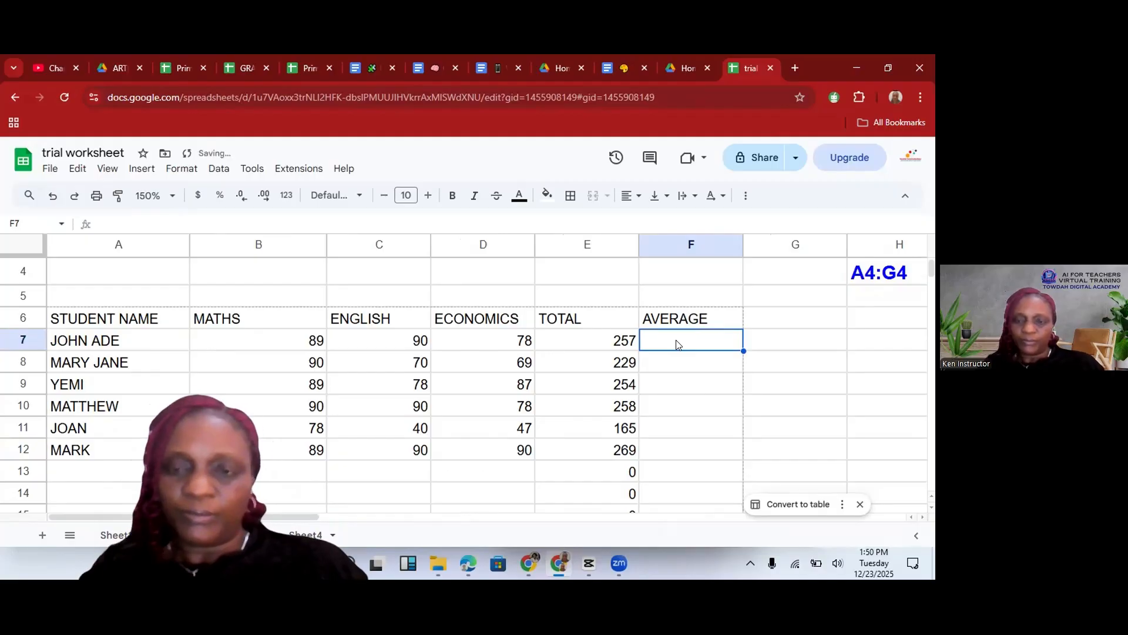
text(=)
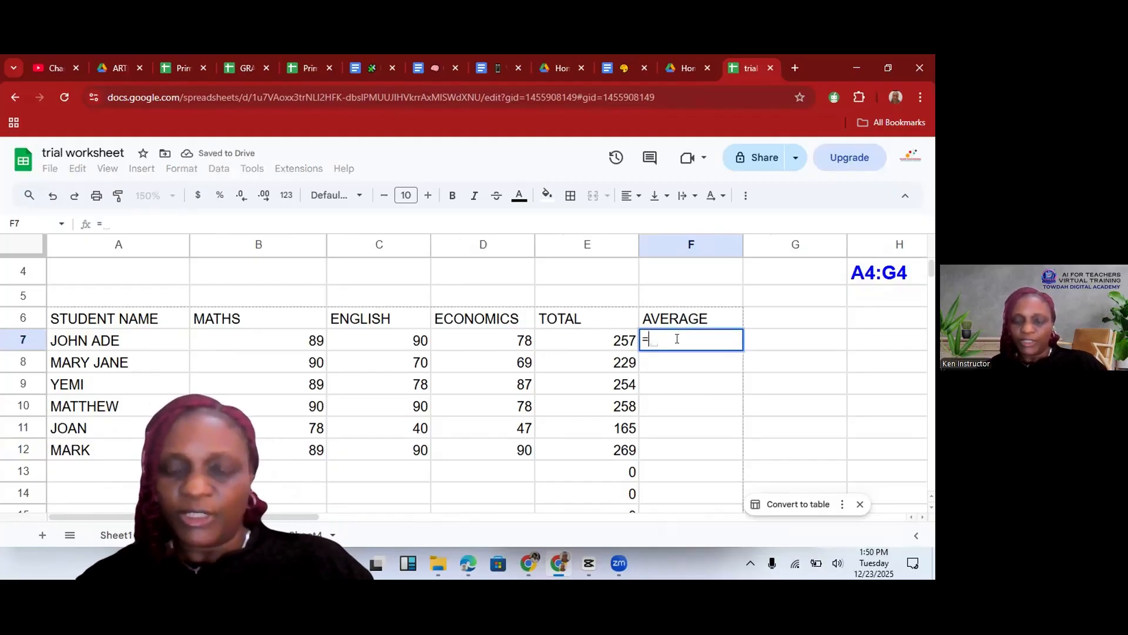
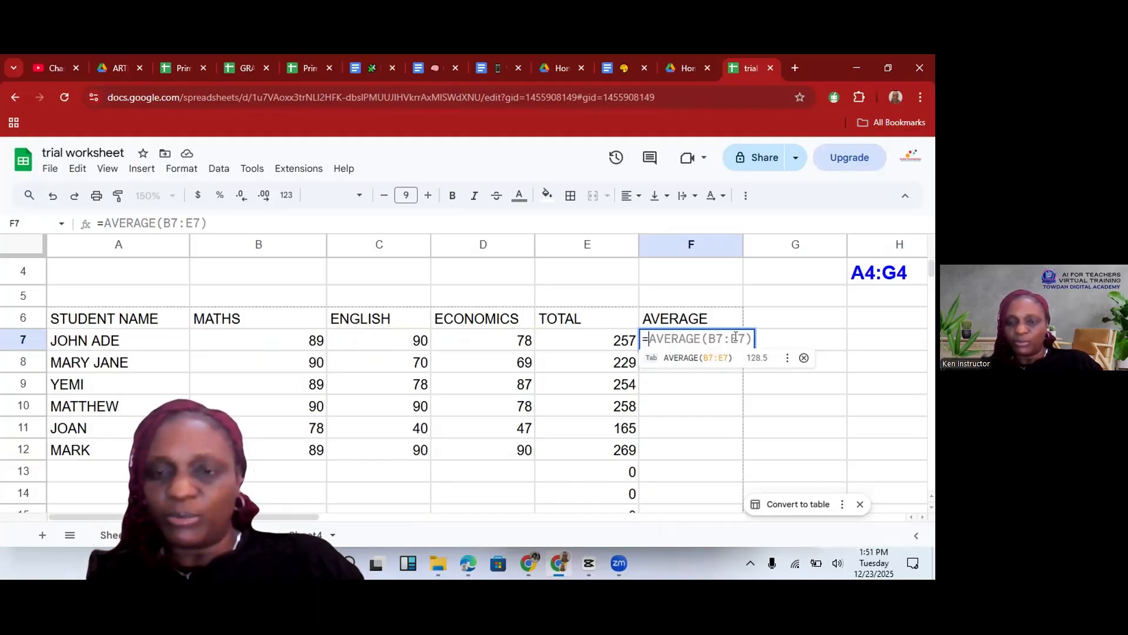
triple_click(736, 336)
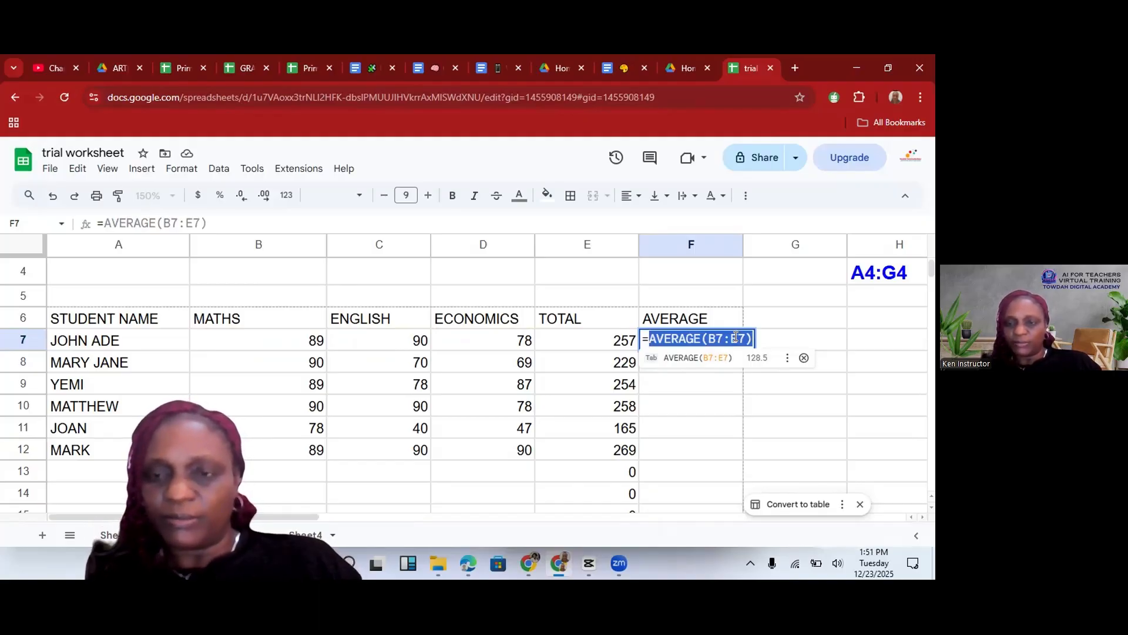
triple_click(736, 337)
click(736, 337)
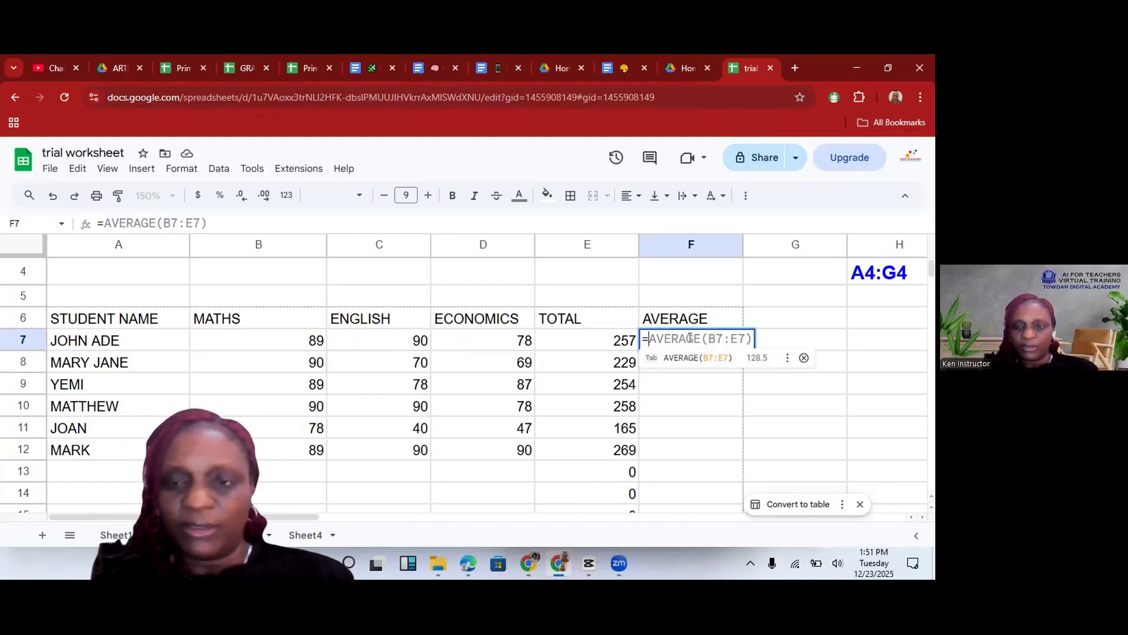
key(Tab)
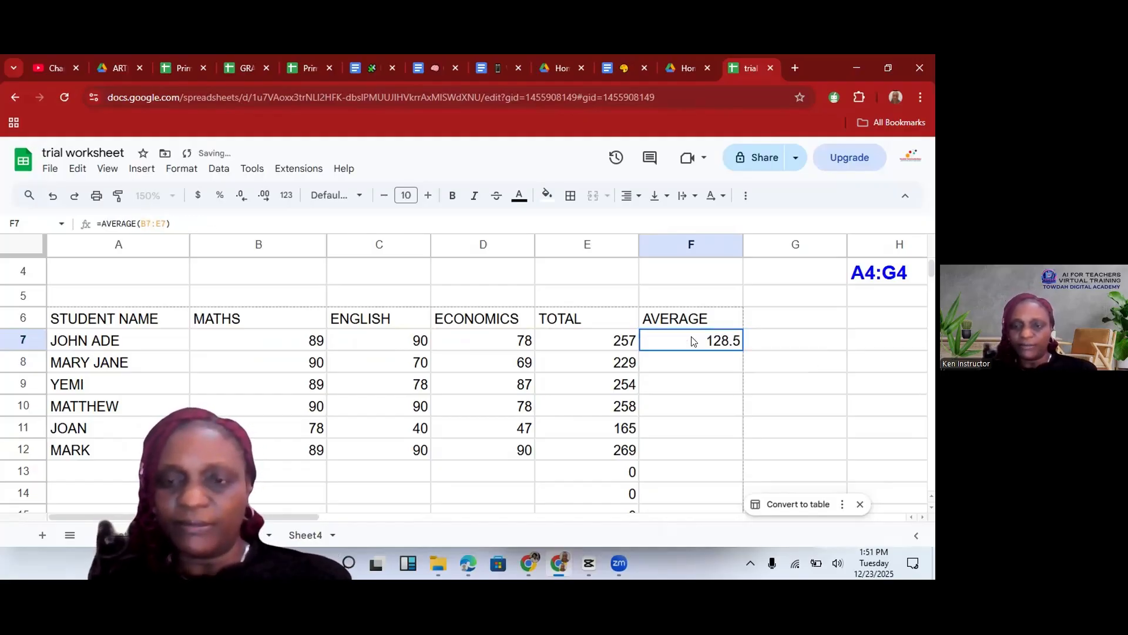
- Change the average formula in F7 to =AVERAGE(B7:D7) so it covers only the three subject scores
double_click(721, 338)
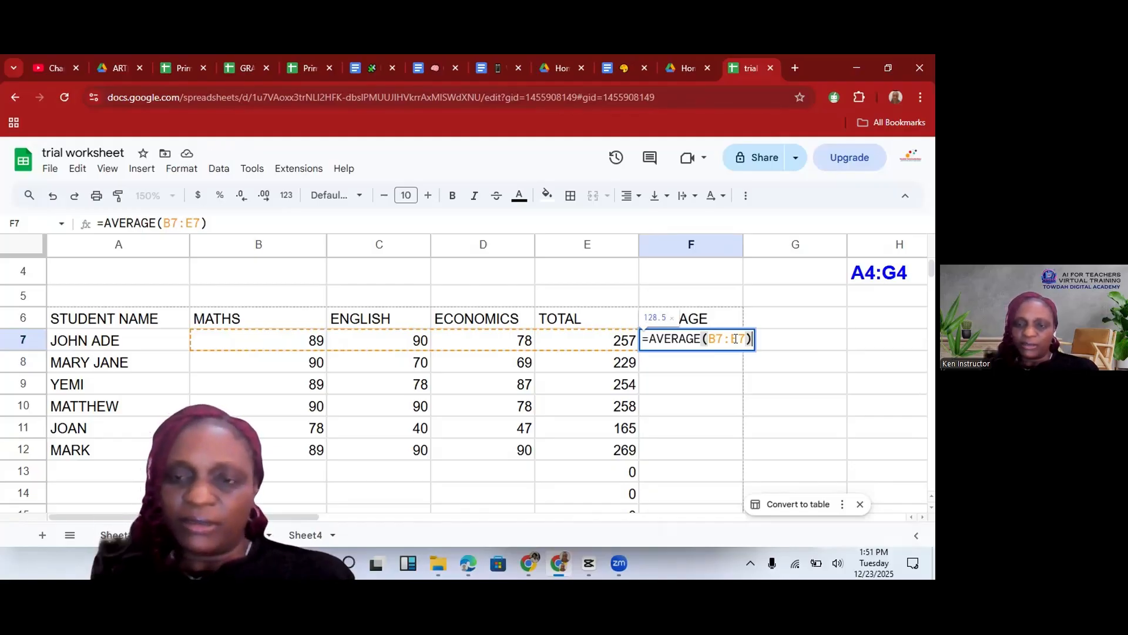
click(736, 338)
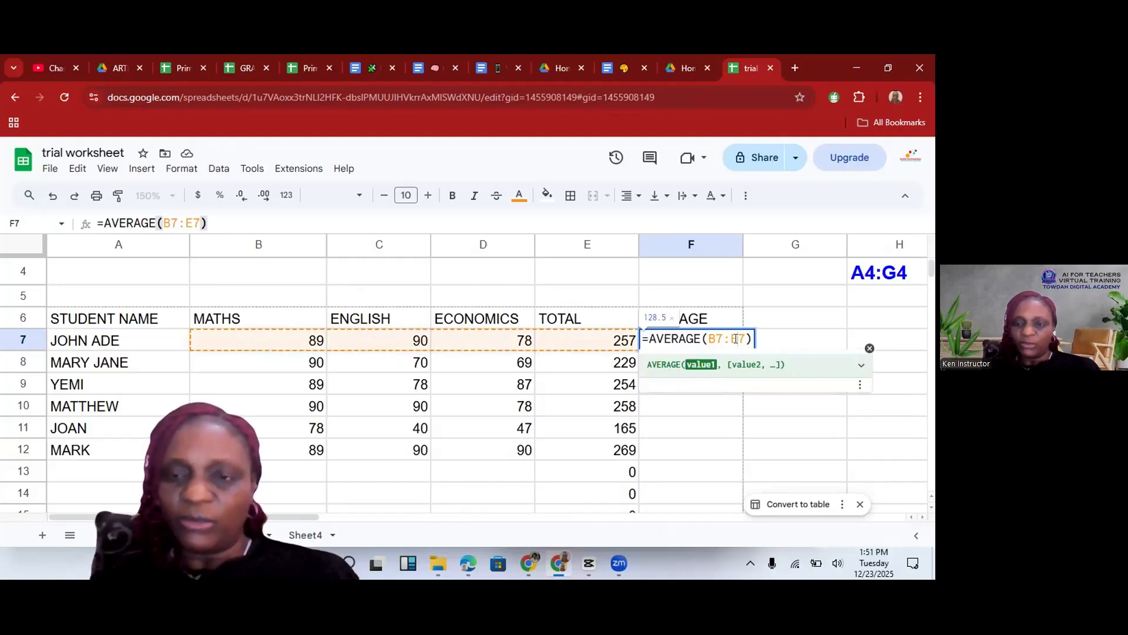
key(BackSpace)
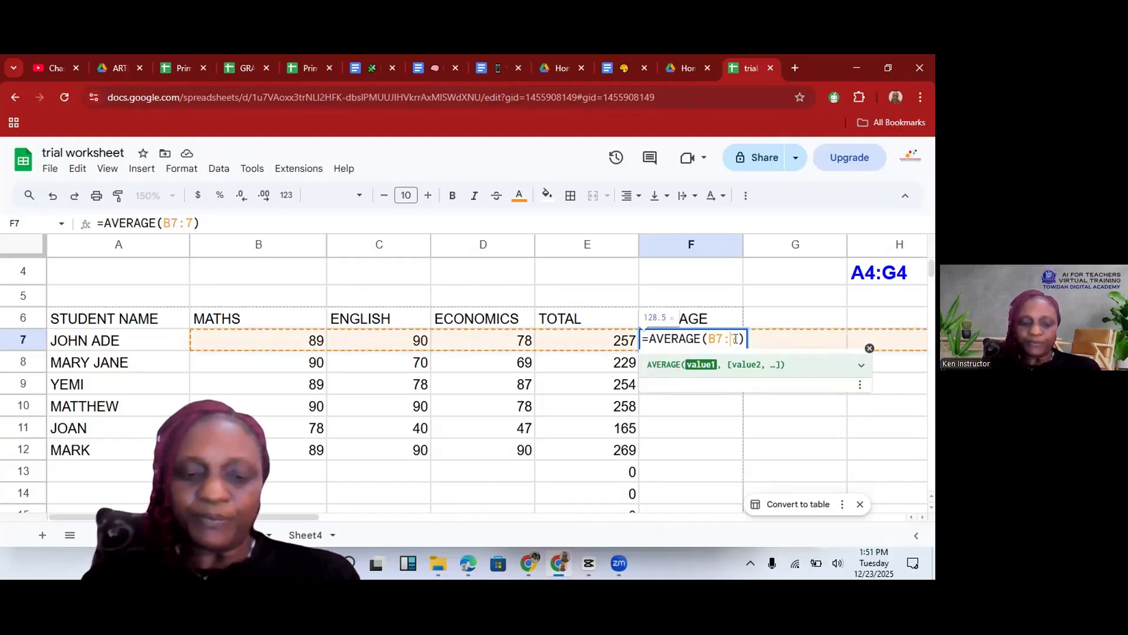
text(D)
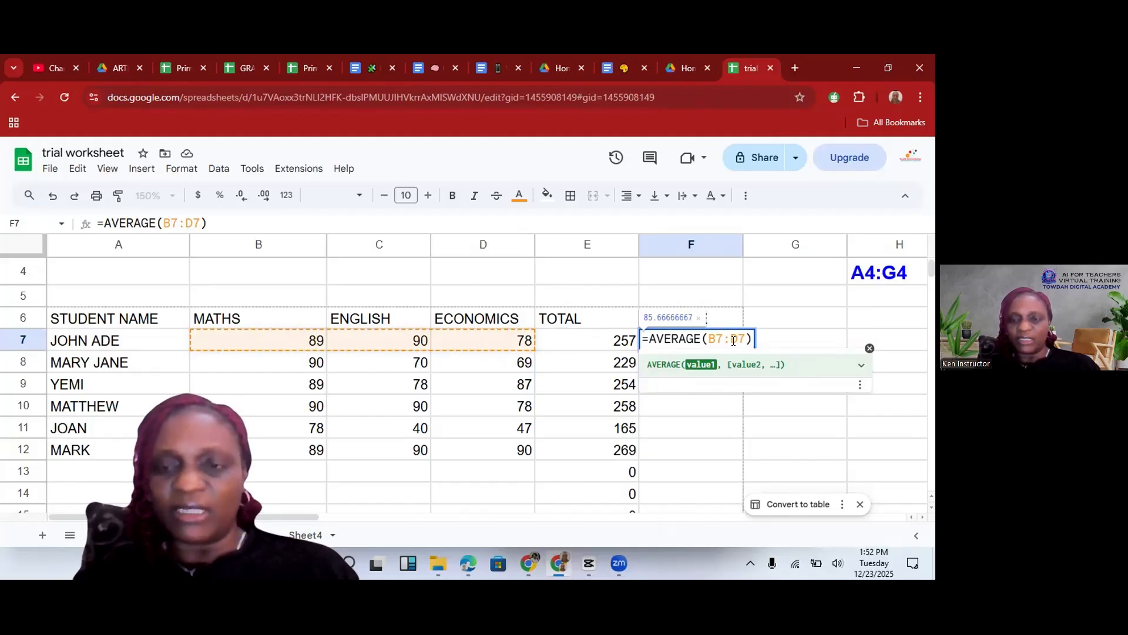
key(Return)
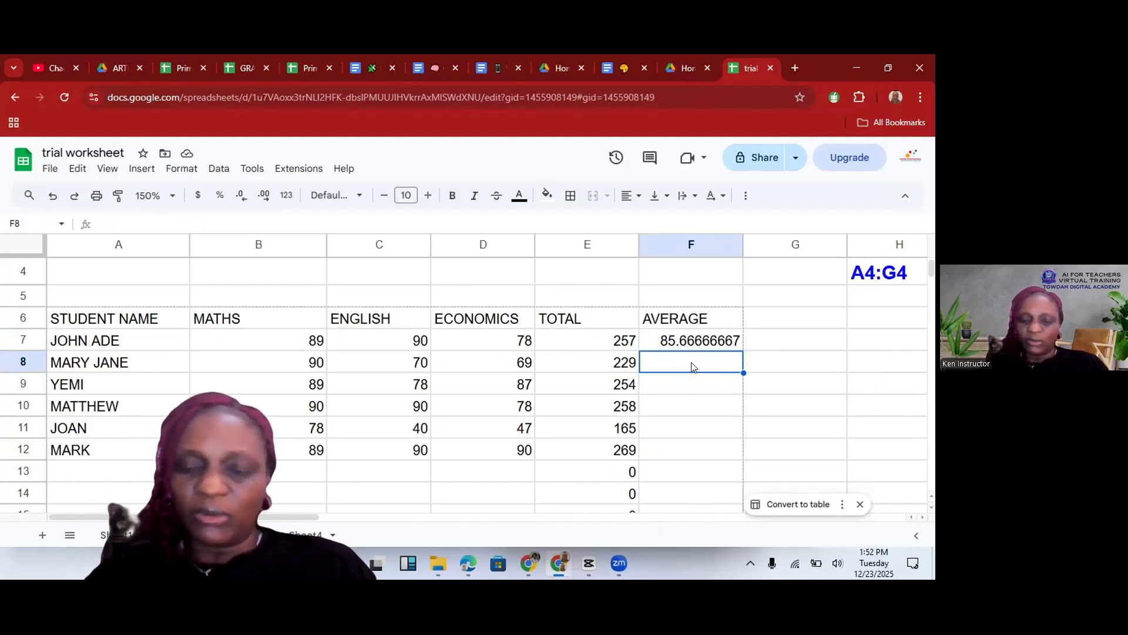
- Start an average formula for the second student in F8 by choosing the AVERAGE function and entering B as its argument
text(=)
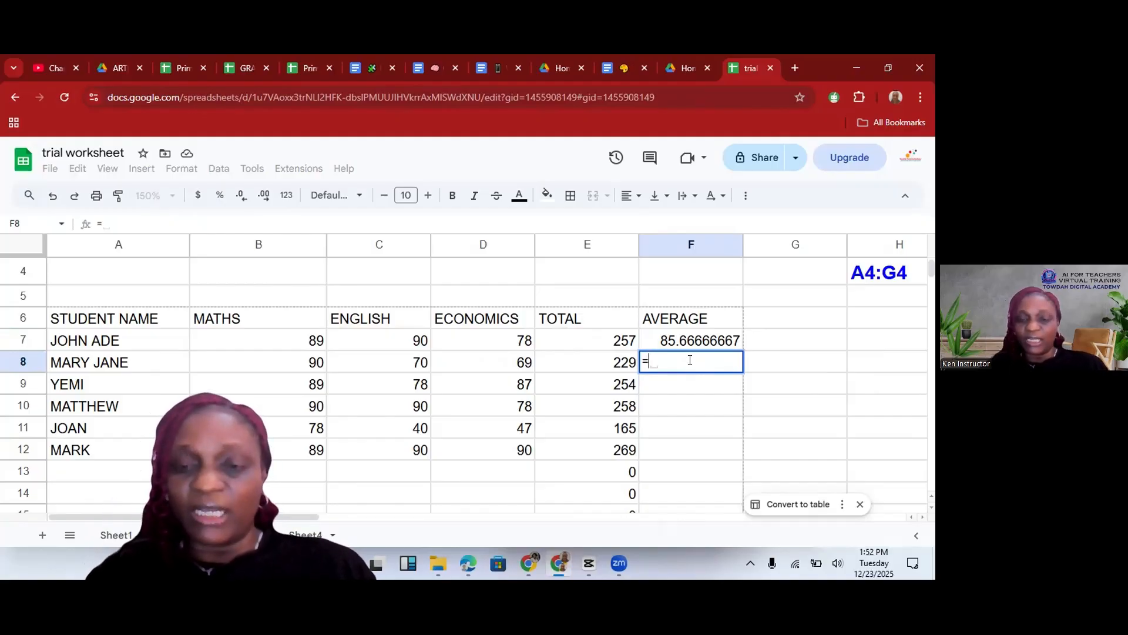
text(A)
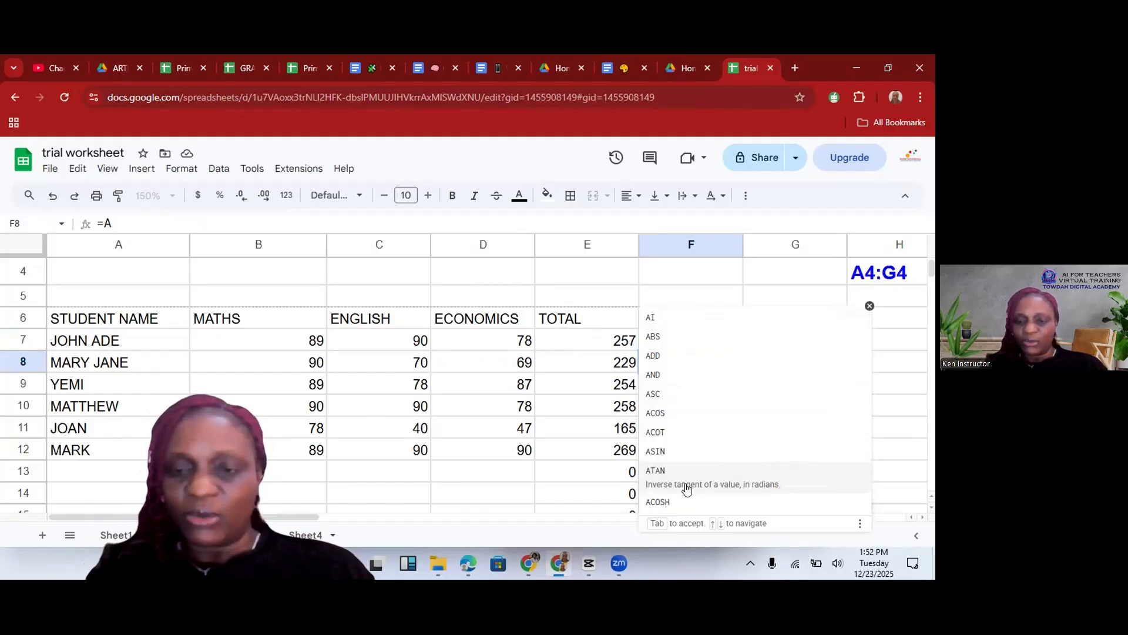
text(V)
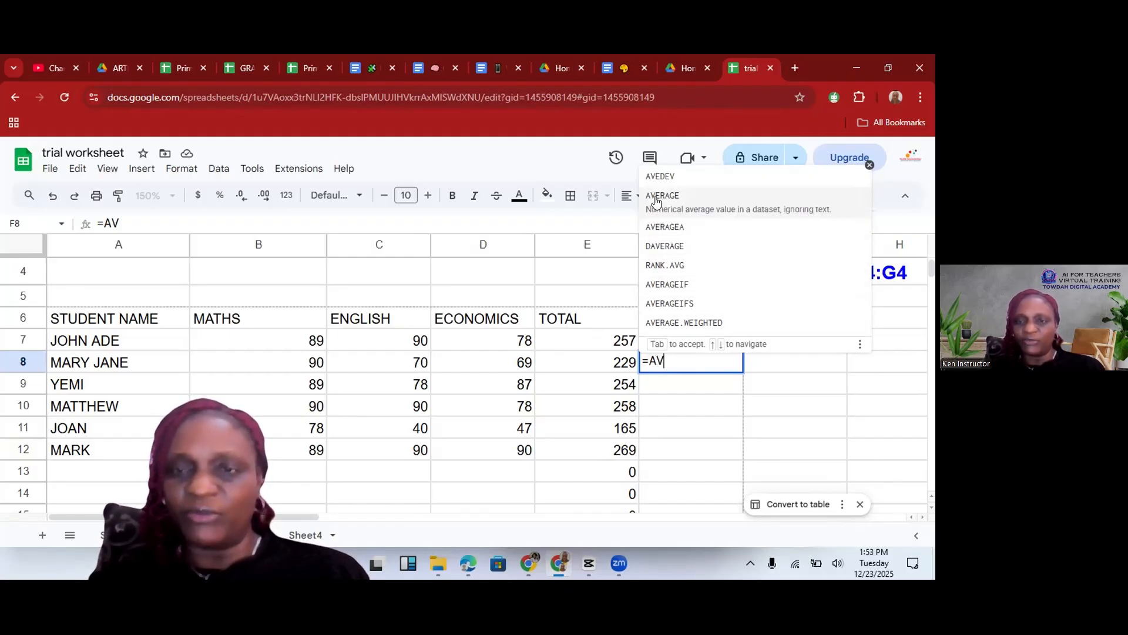
click(656, 201)
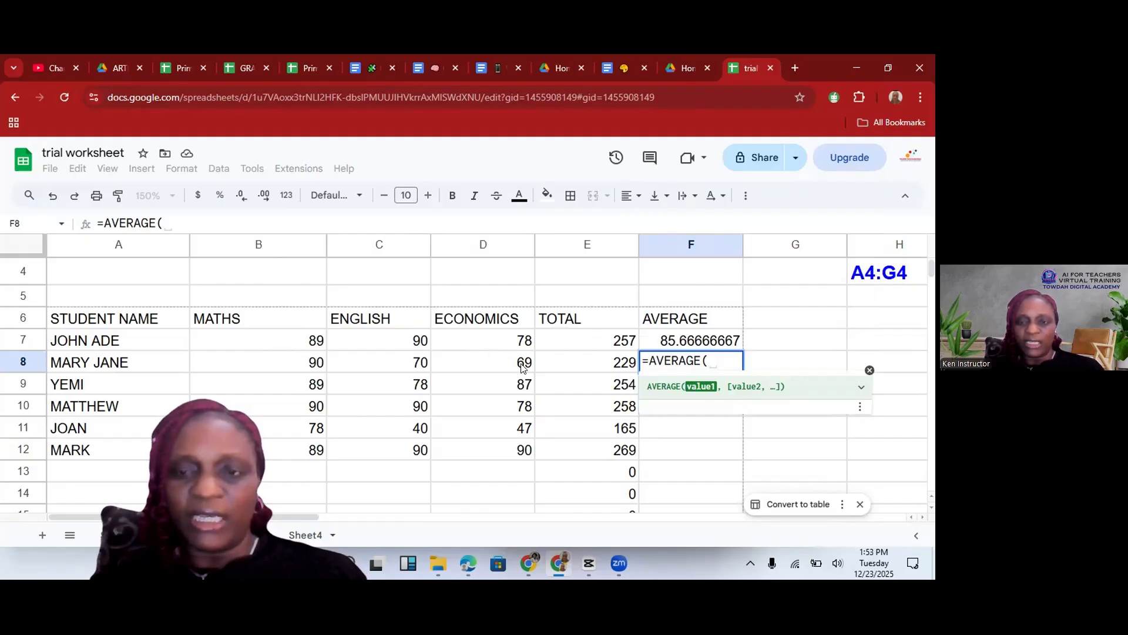
text(B)
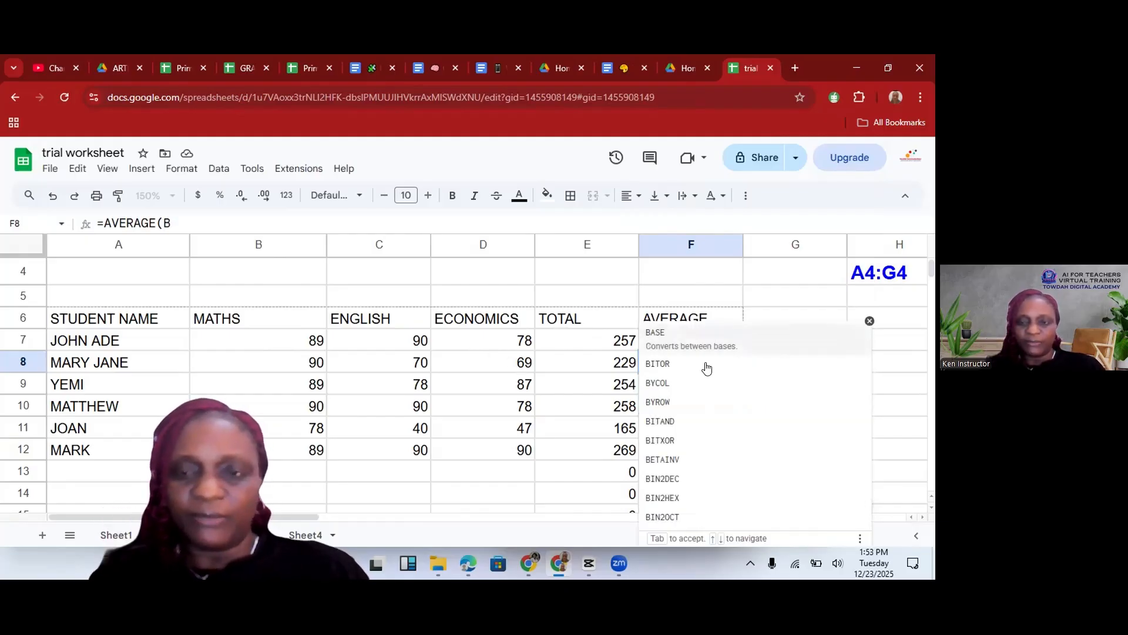
click(674, 286)
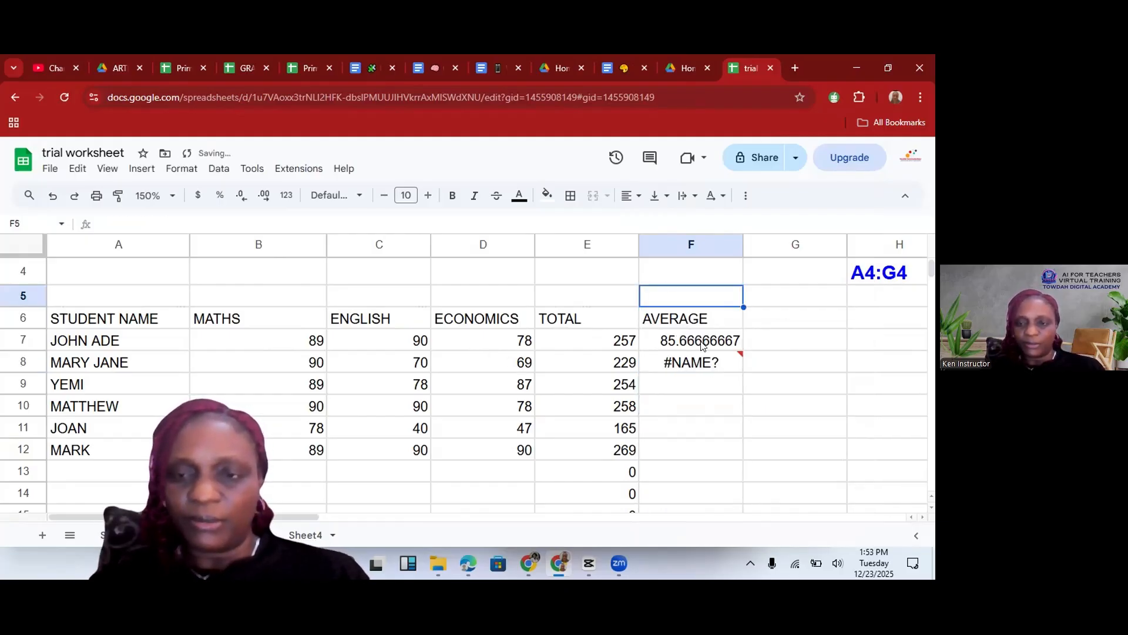
click(696, 360)
double_click(692, 358)
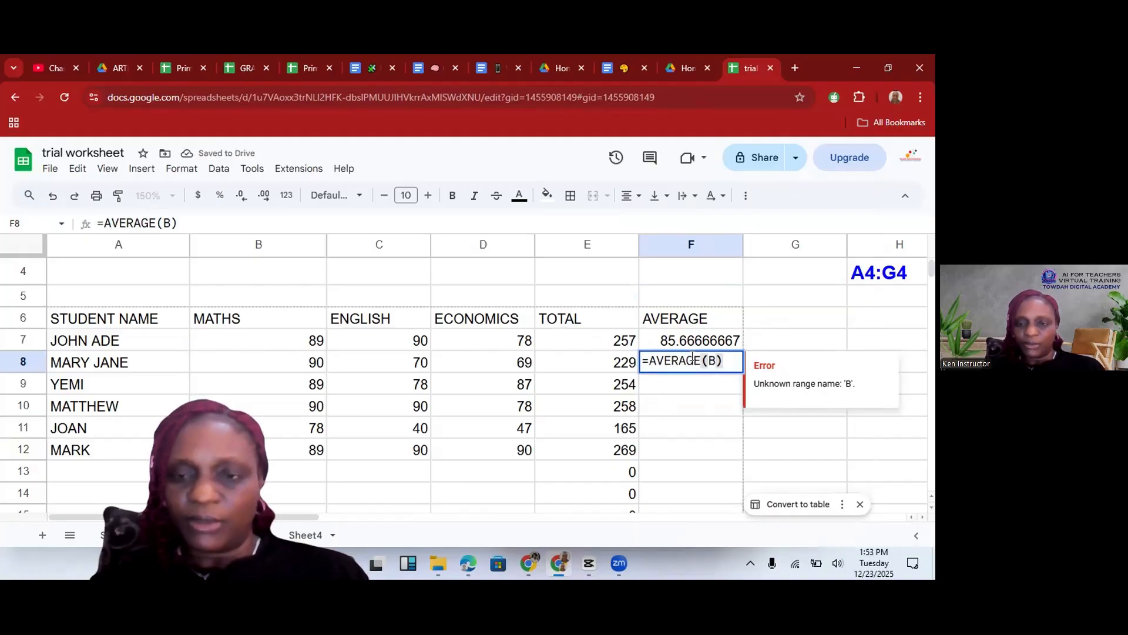
click(713, 363)
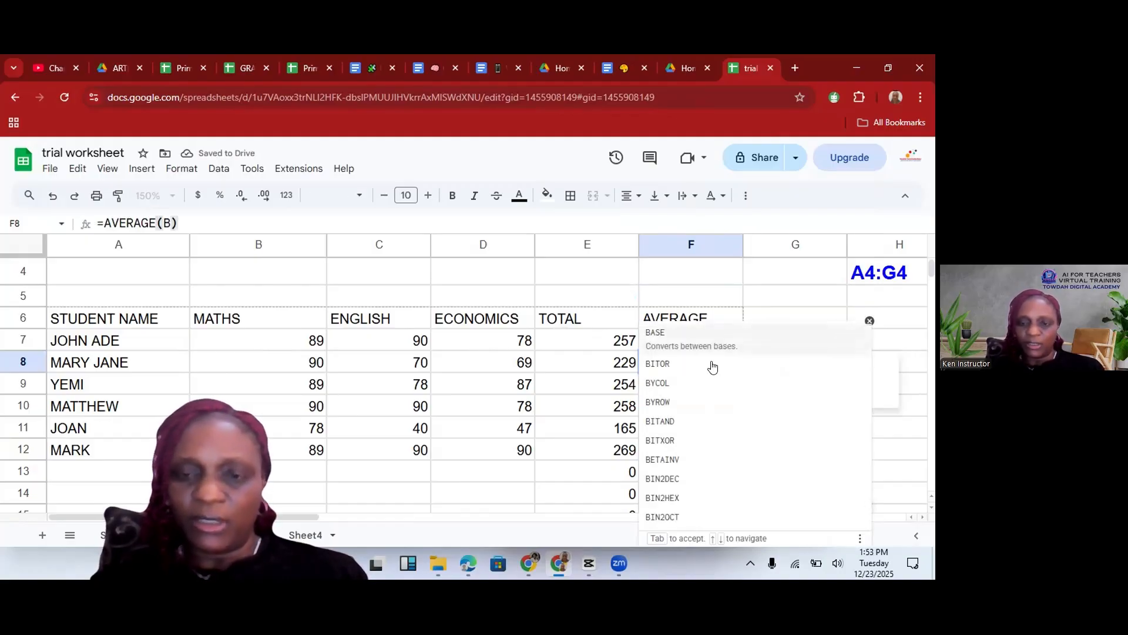
click(669, 281)
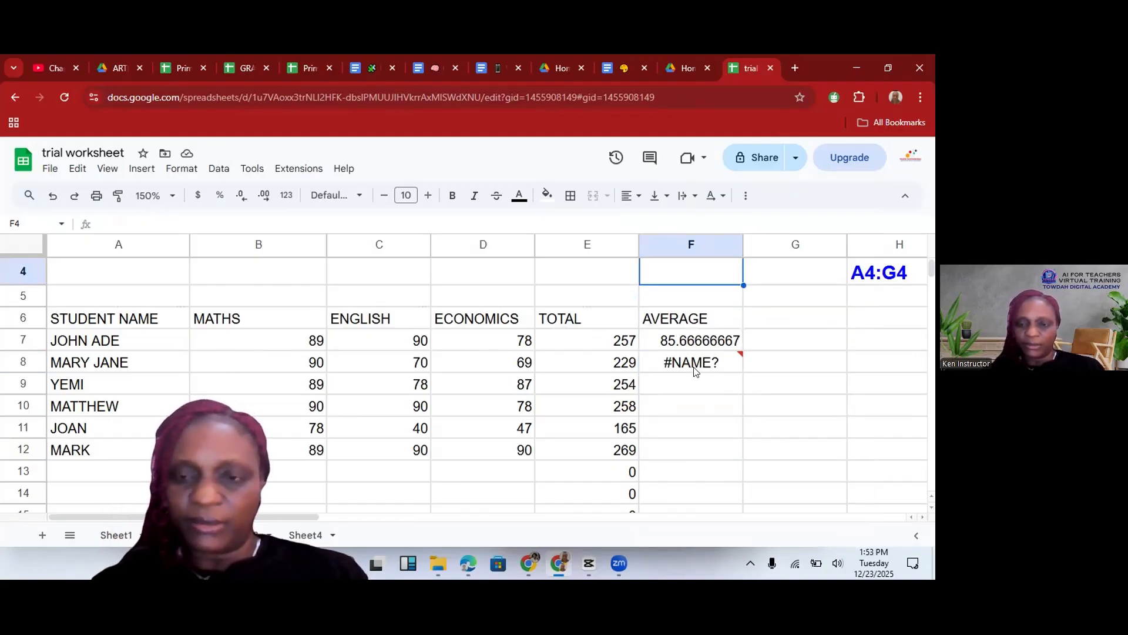
click(692, 364)
double_click(690, 361)
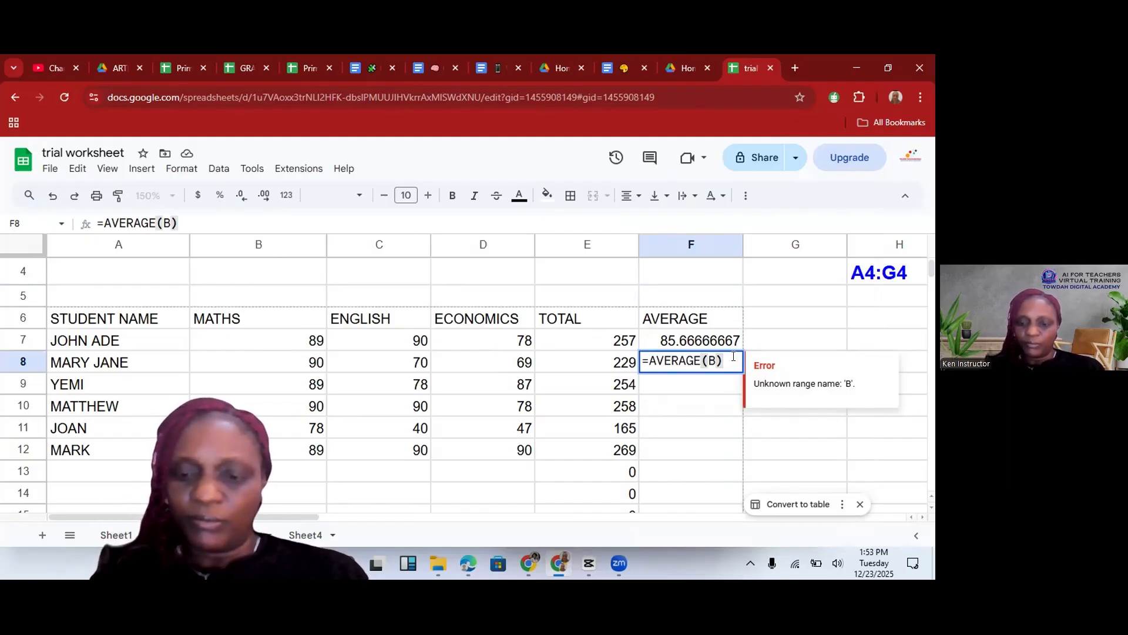
key(BackSpace)
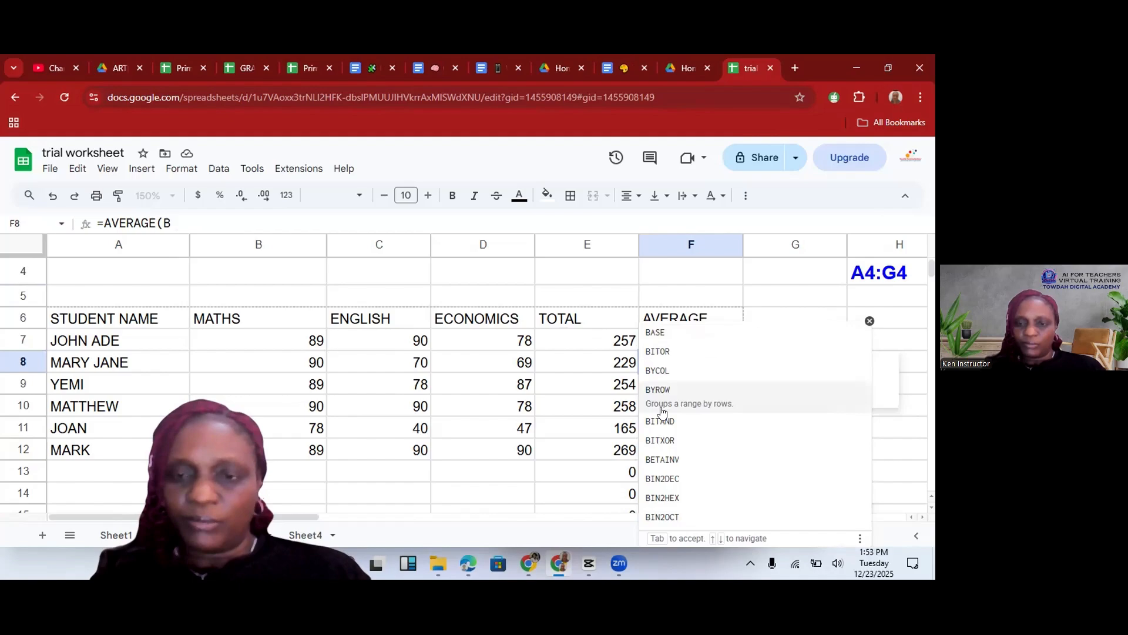
click(620, 295)
click(670, 361)
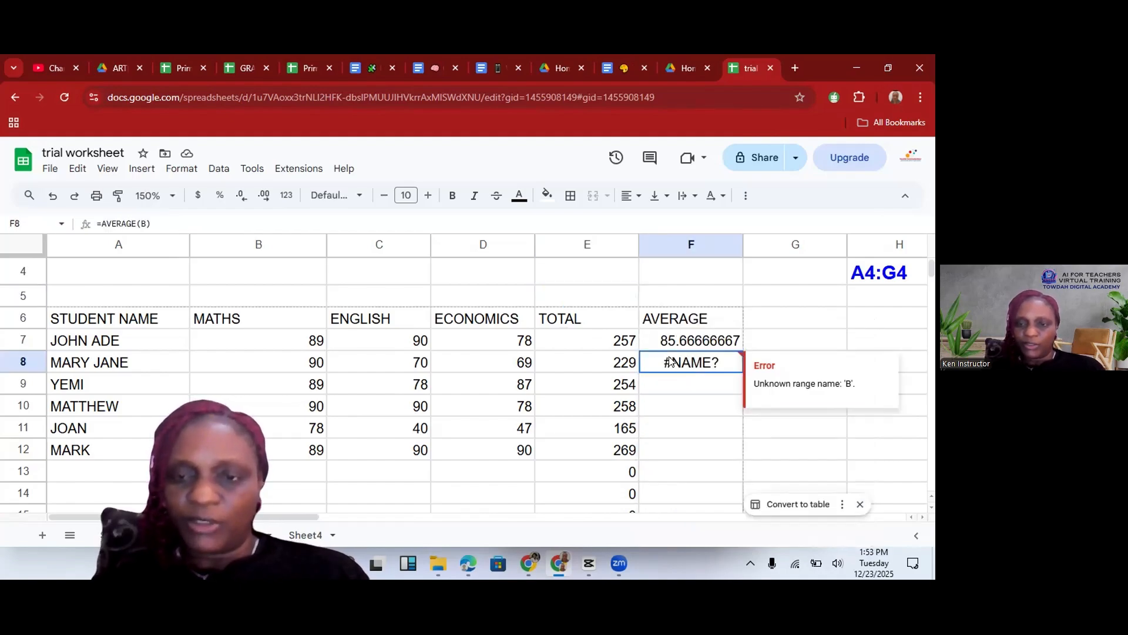
double_click(669, 358)
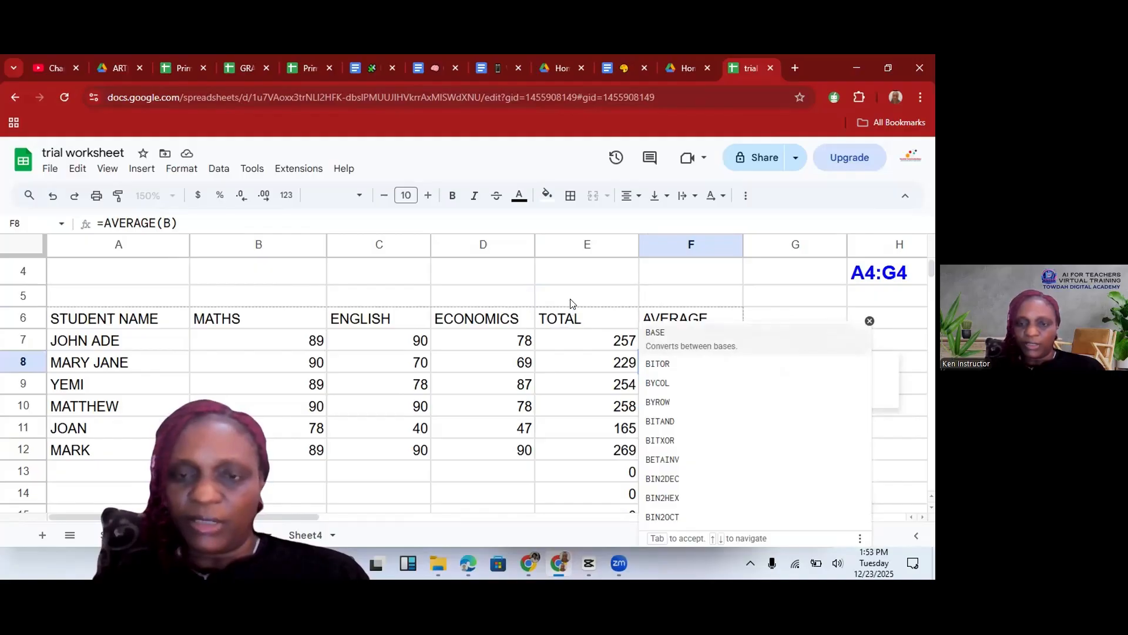
click(611, 300)
- Delete the faulty average formula from F8 so the second student's average can be entered again
click(697, 360)
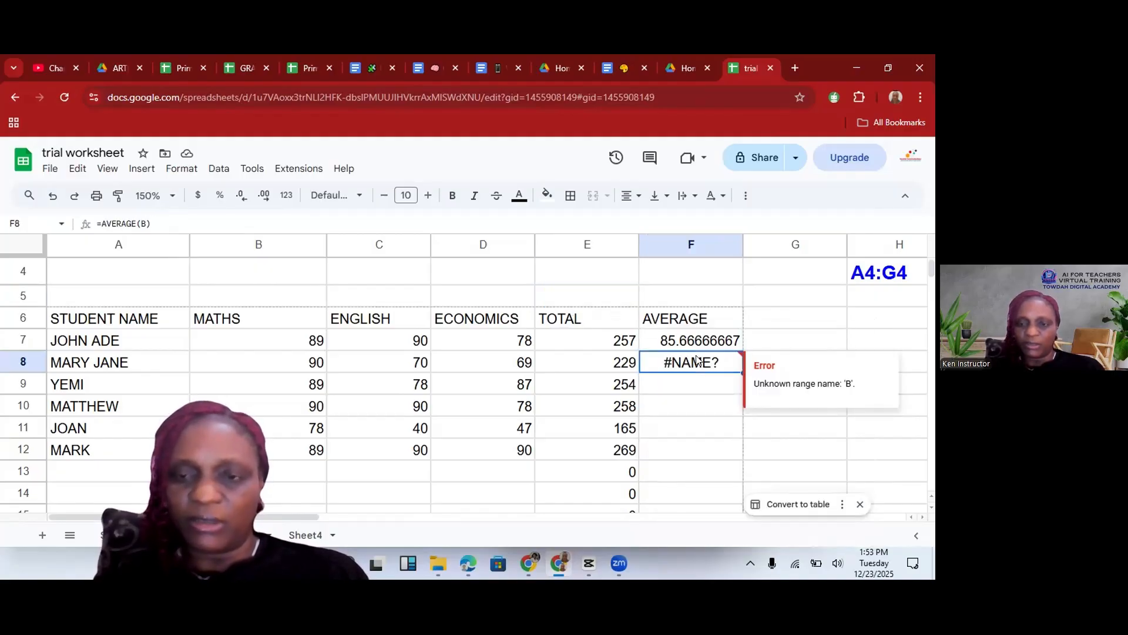
double_click(697, 361)
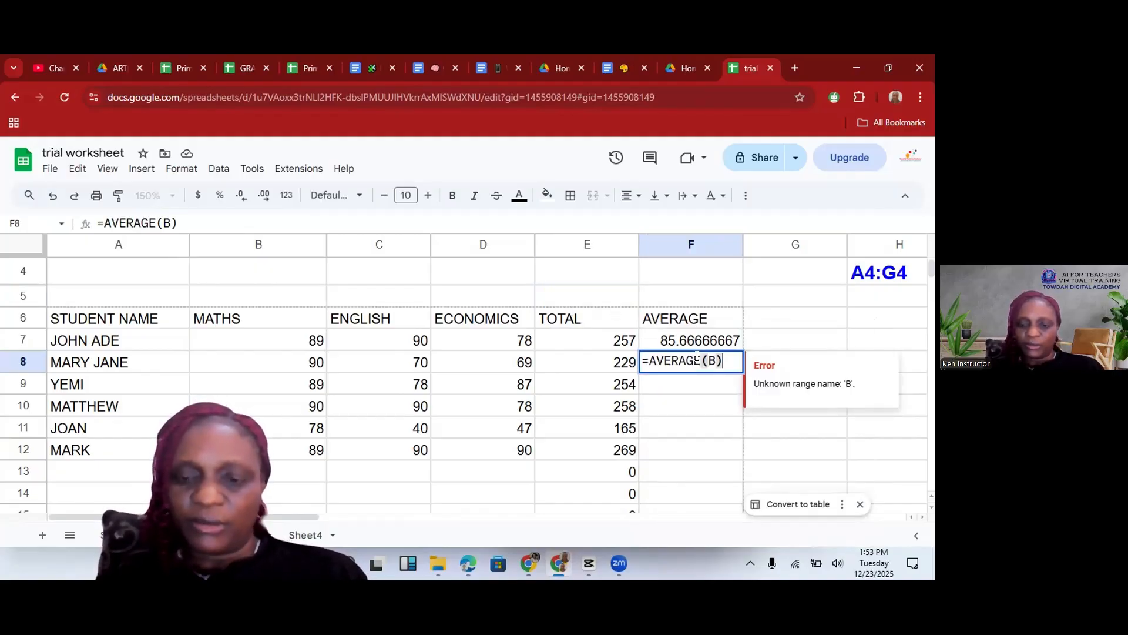
key(BackSpace)
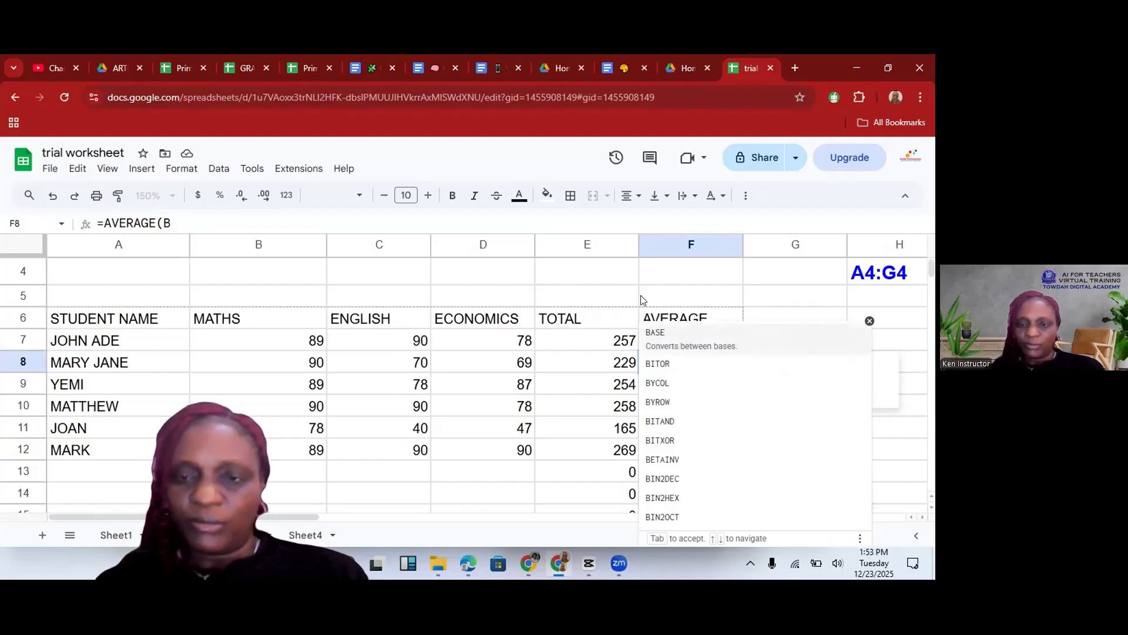
key(Escape)
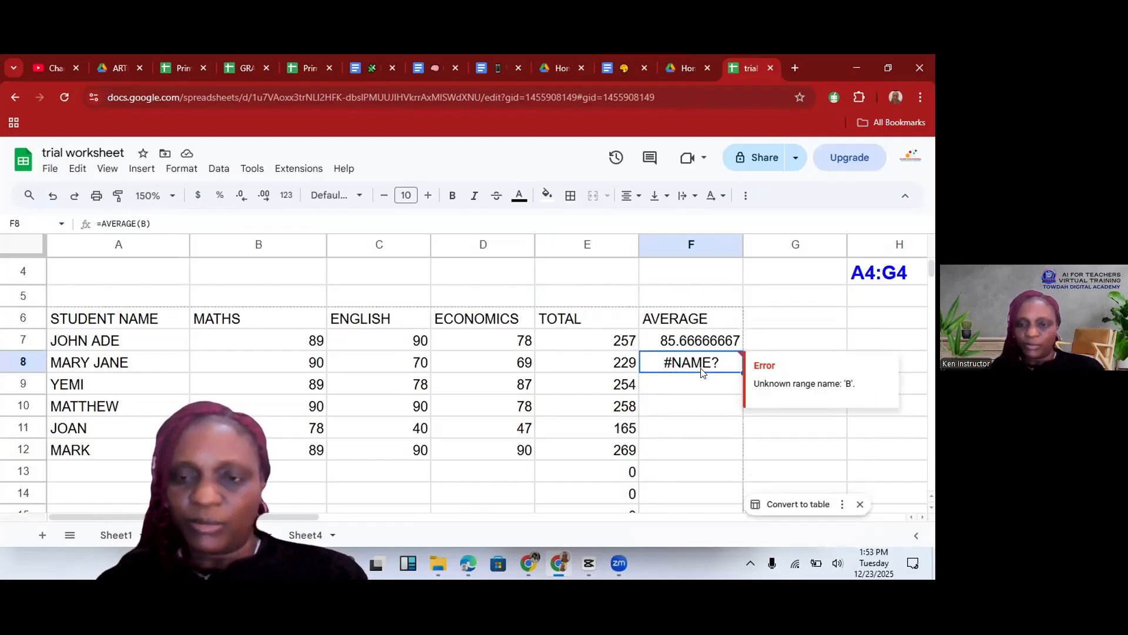
key(Delete)
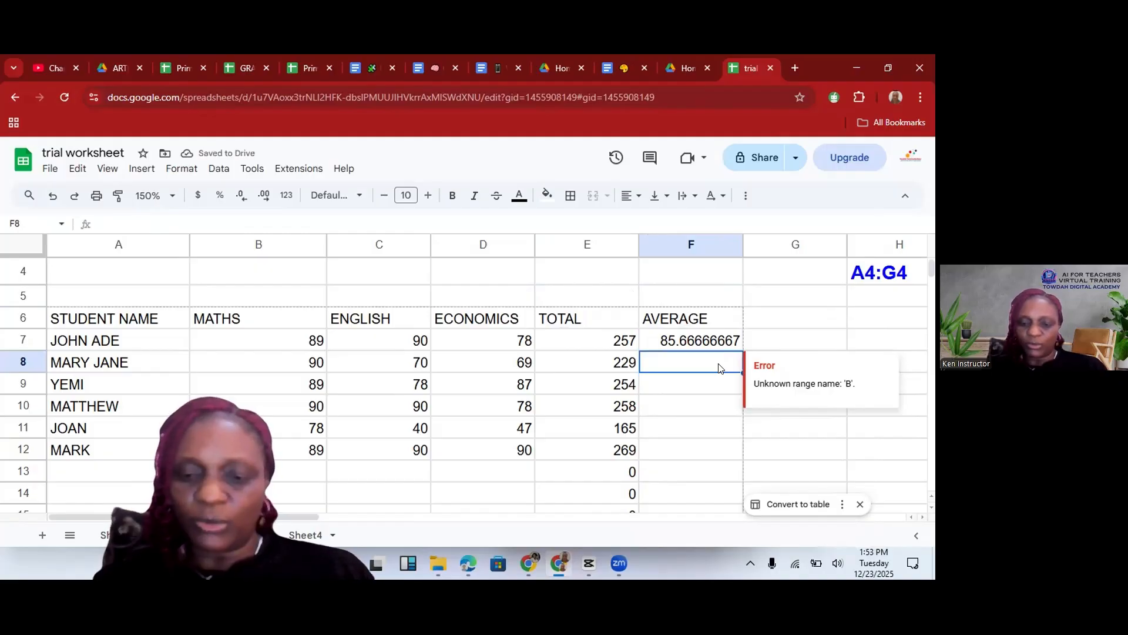
- Enter =AVERAGE(B8:D8) in F8 to average the second student's three subject scores
text(=)
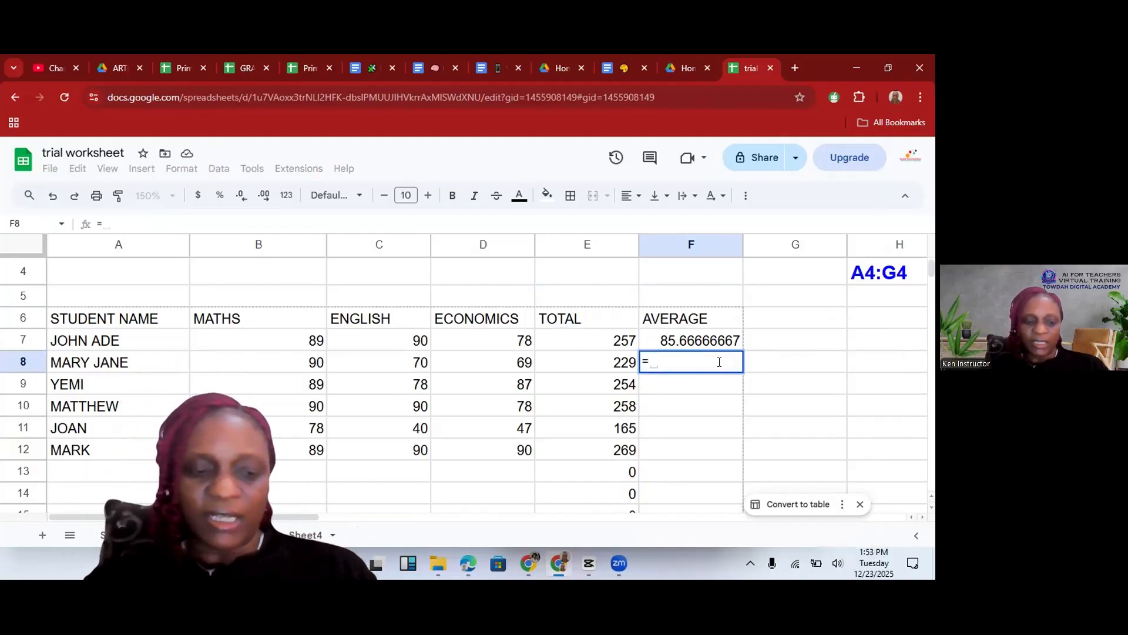
text(AV)
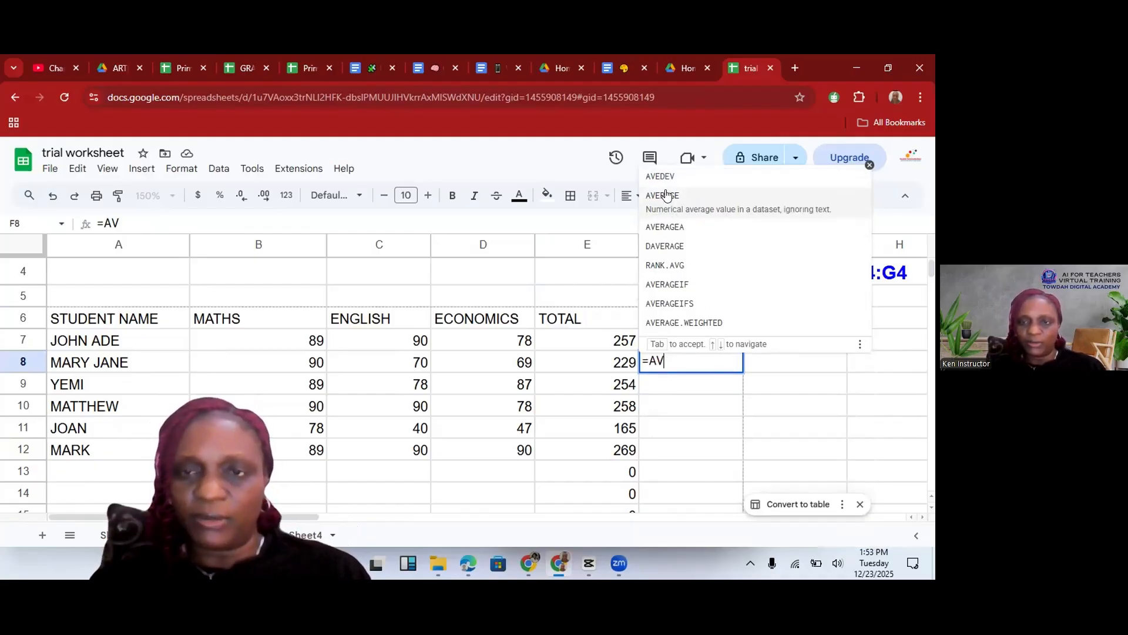
click(667, 196)
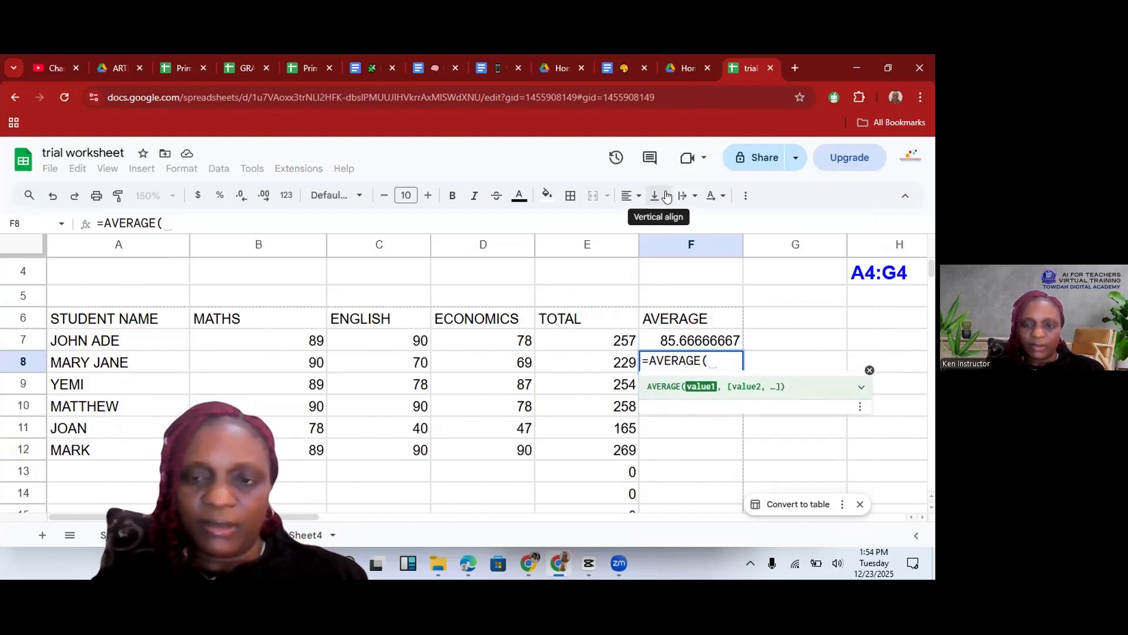
text(B)
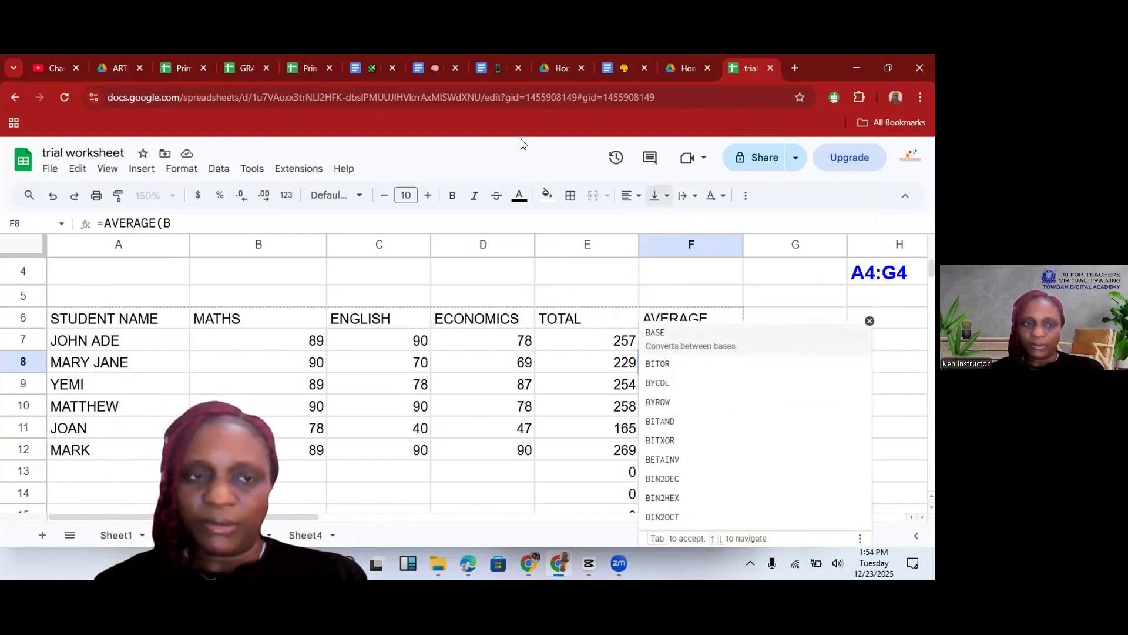
click(169, 224)
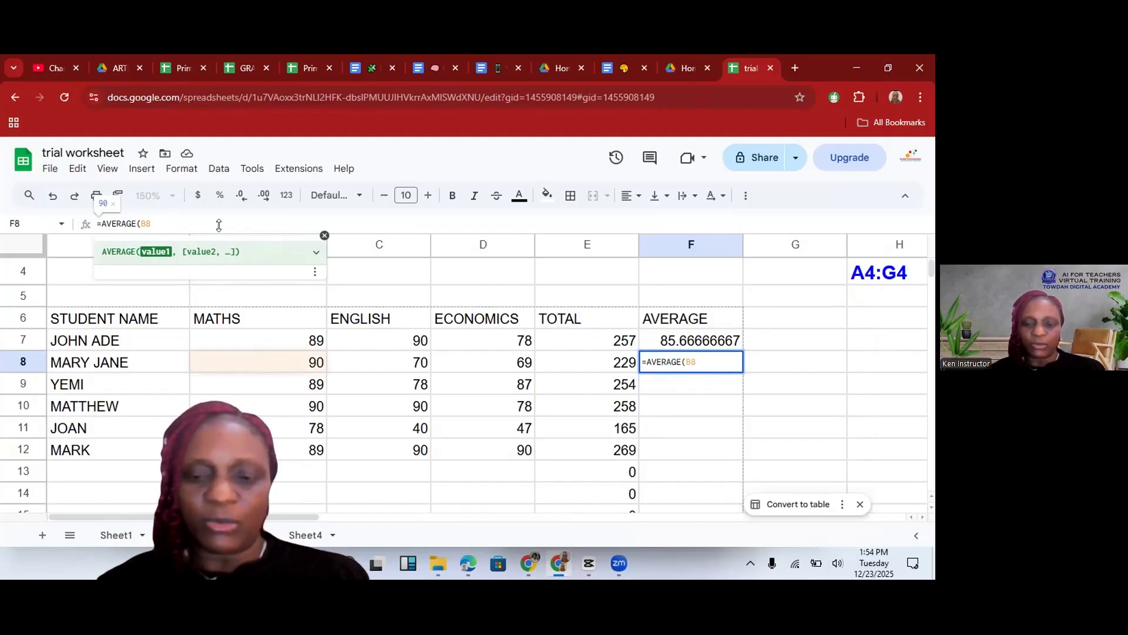
text(:)
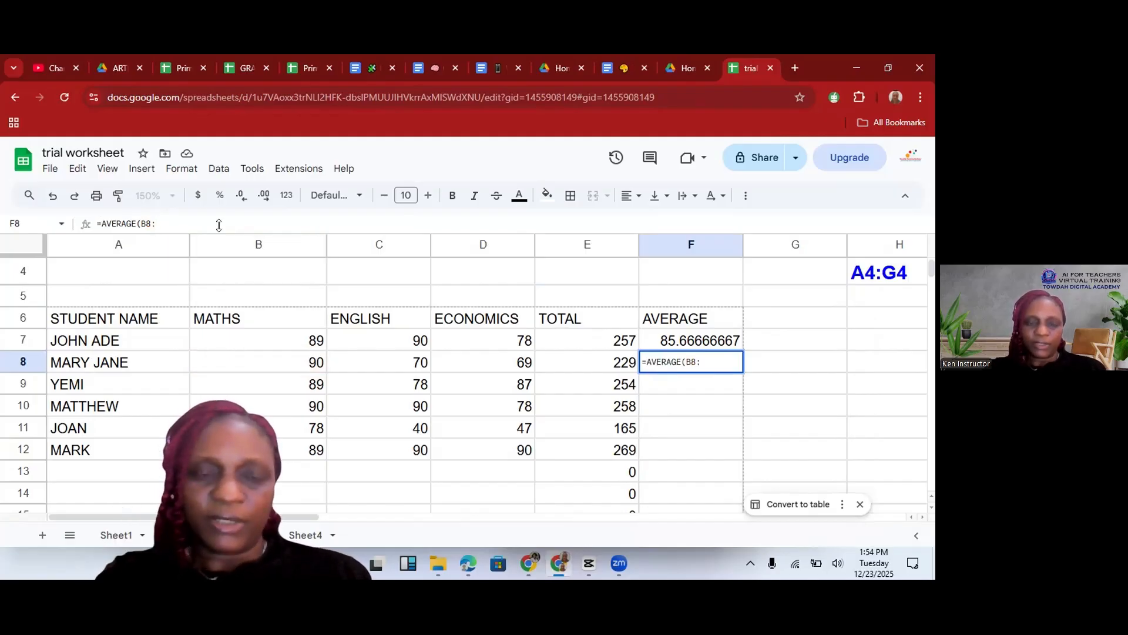
text(D)
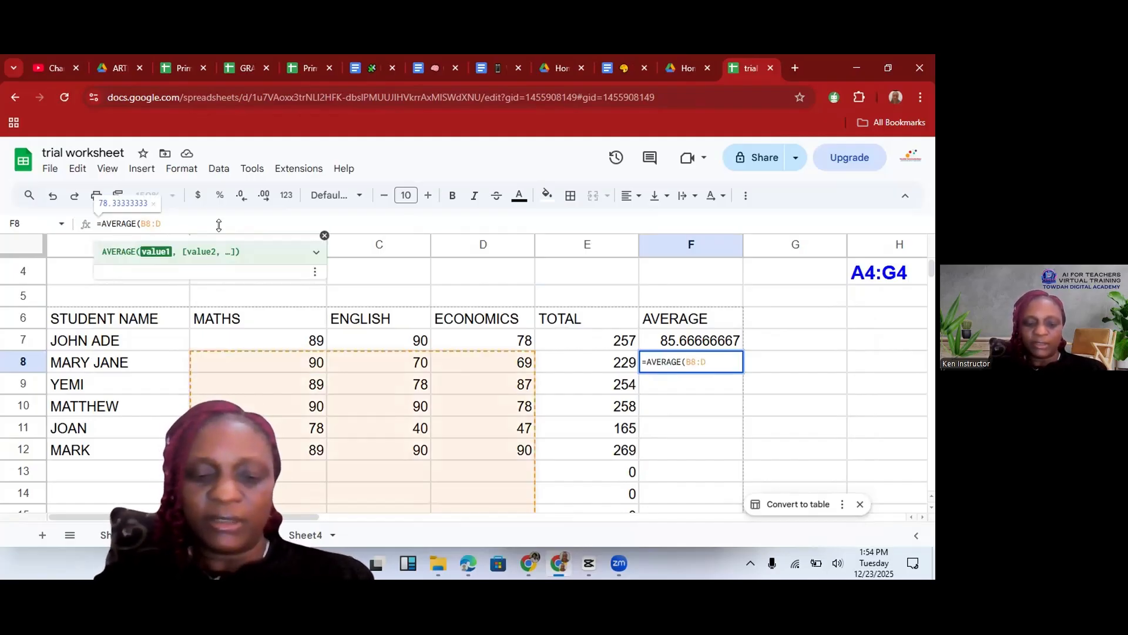
text(8)
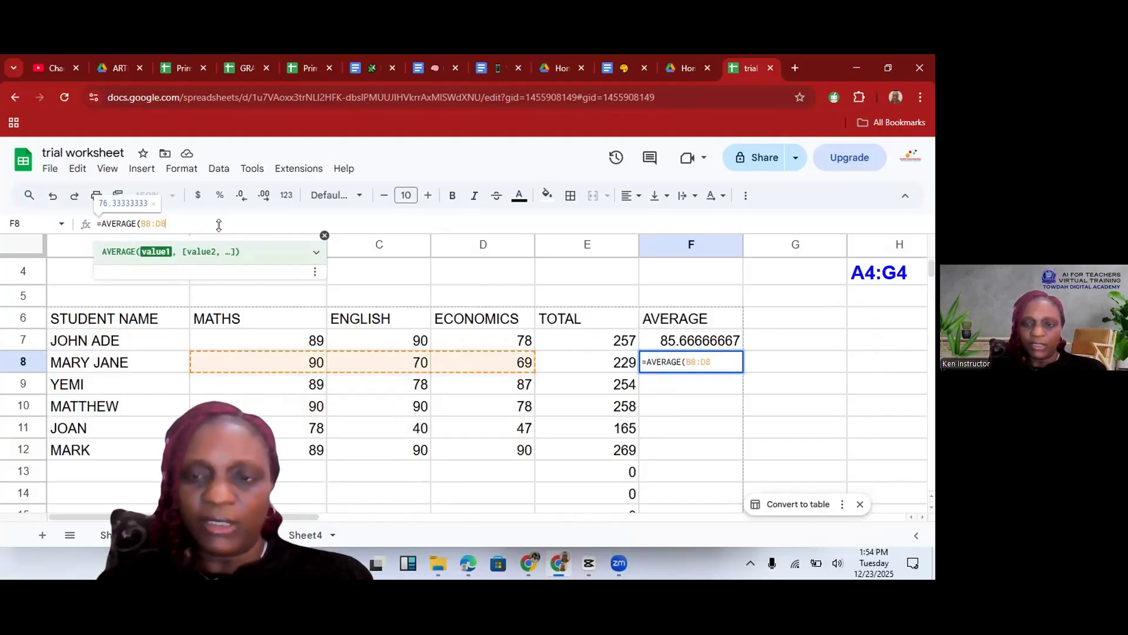
text())
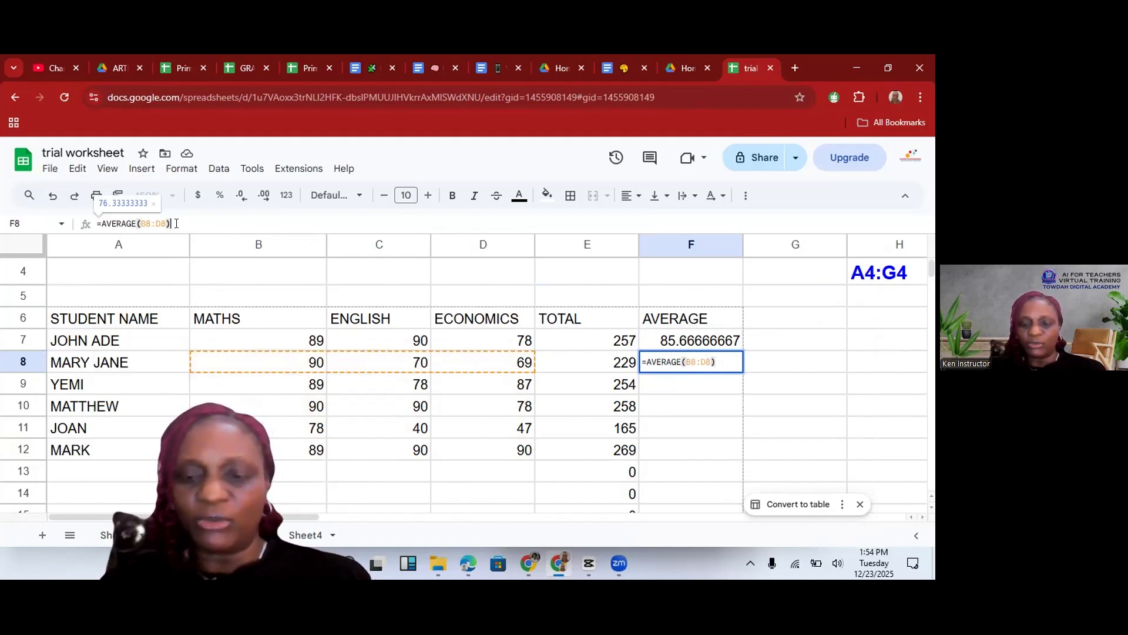
key(Return)
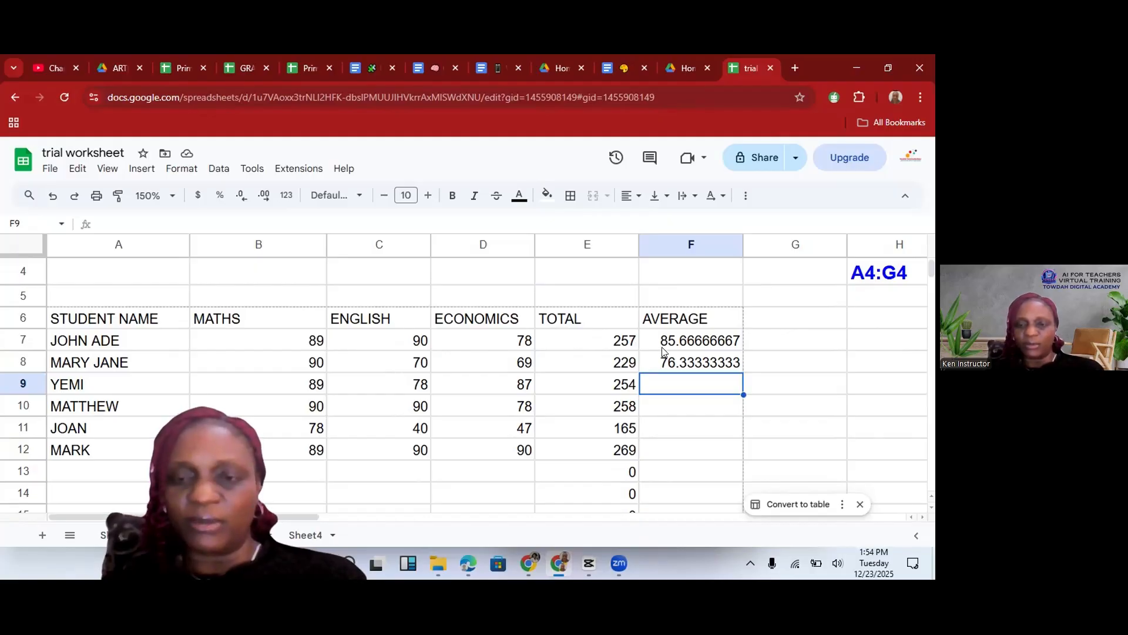
- Fill the average formulas in F7:F8 down the AVERAGE column through row 18
drag(663, 348, 698, 370)
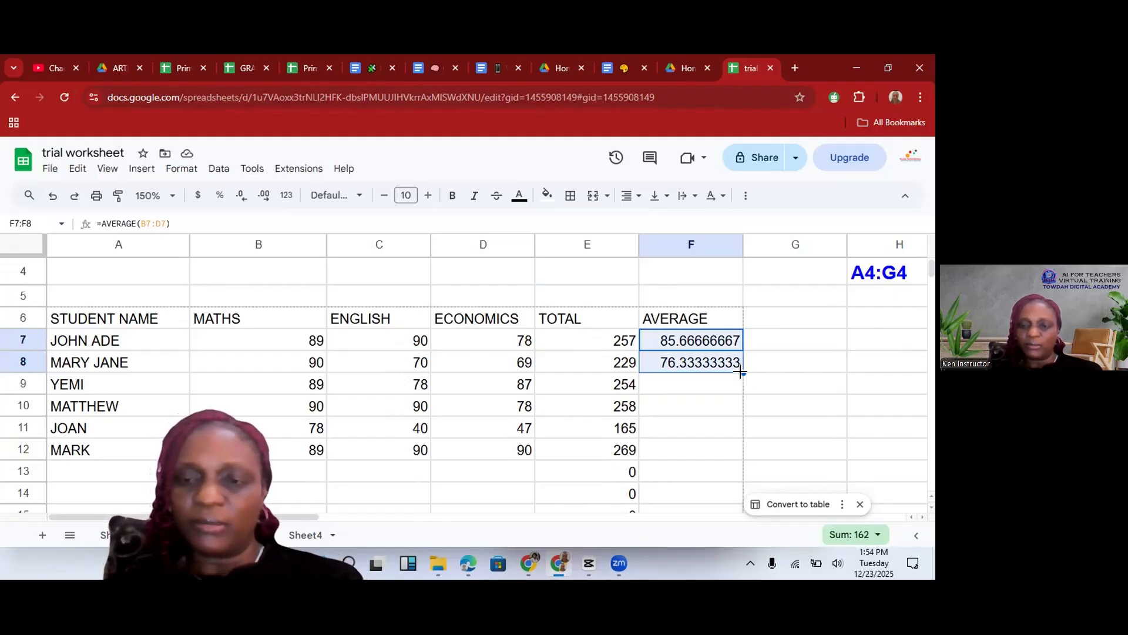
drag(740, 370, 743, 509)
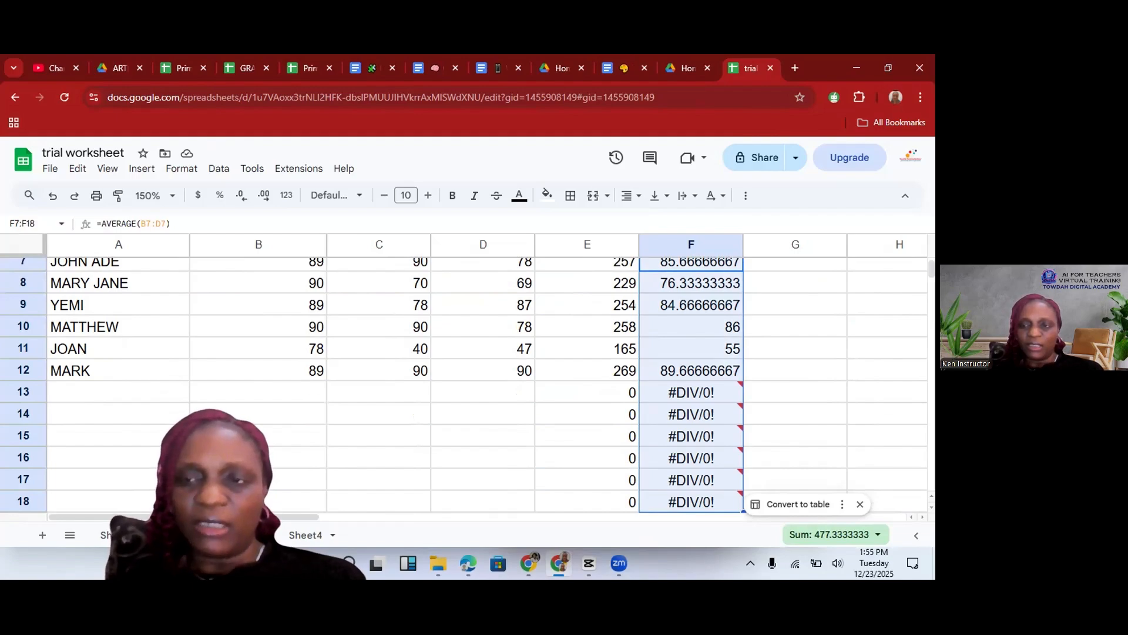
scroll(487, 385, up, 1)
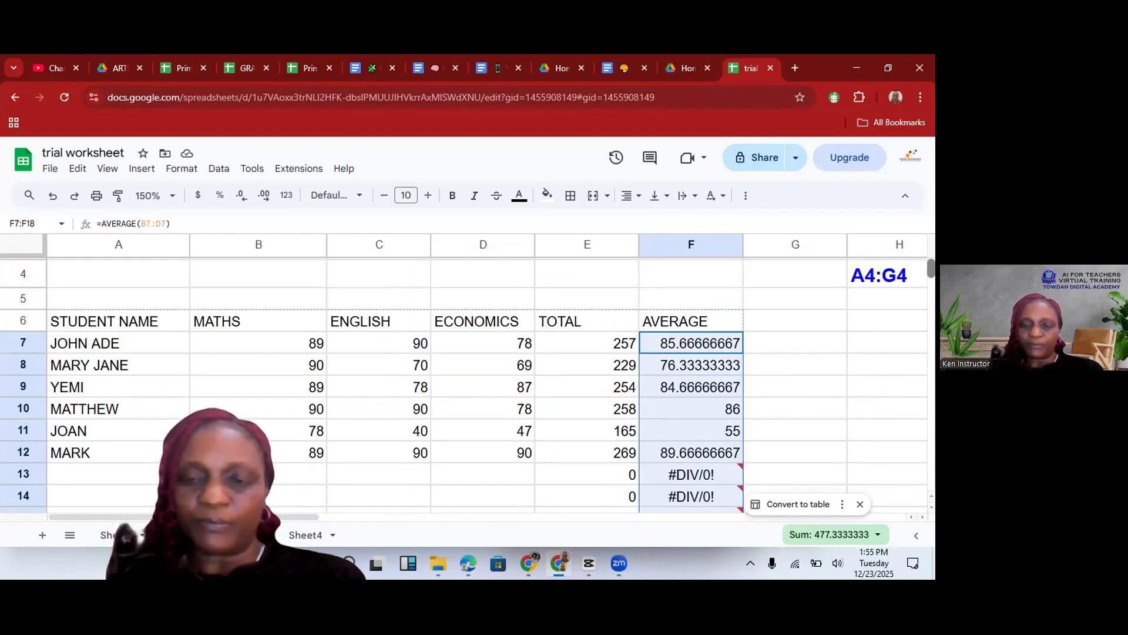
scroll(488, 385, down, 13)
scroll(488, 385, up, 6)
scroll(427, 395, up, 5)
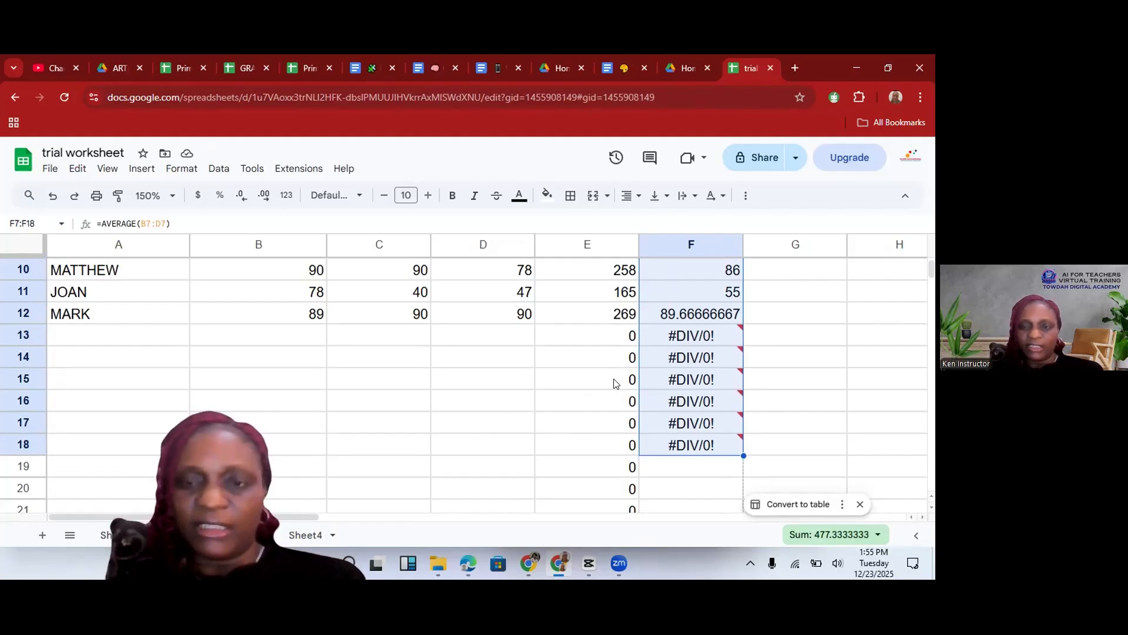
- Examine the total formula in E13, the average formula in F13 and the error note on the rows without scores
click(623, 339)
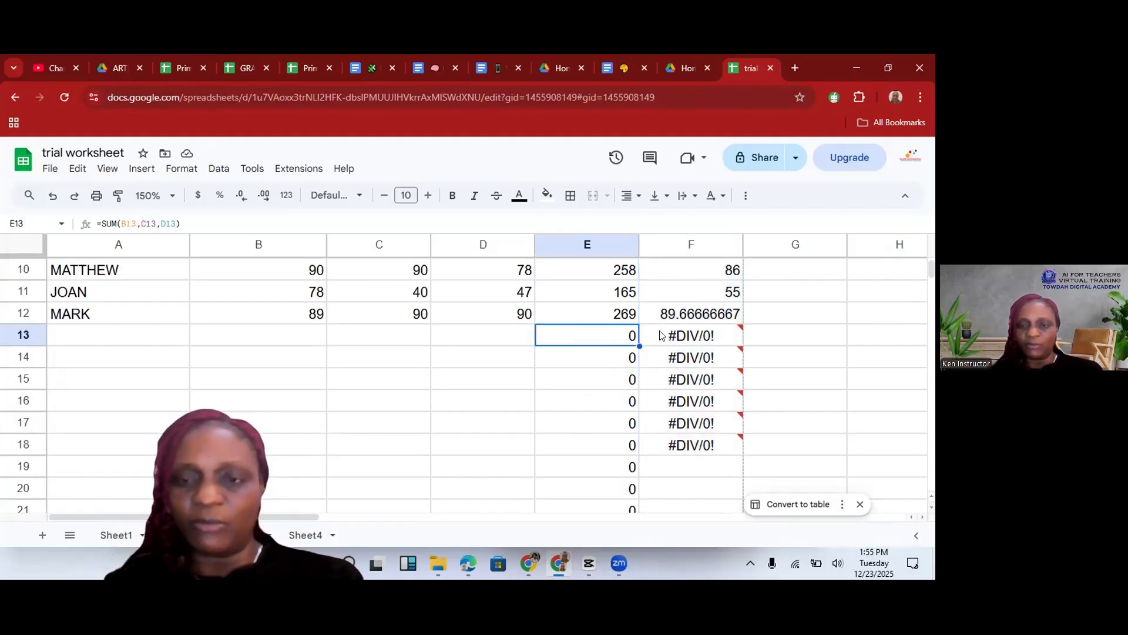
click(699, 336)
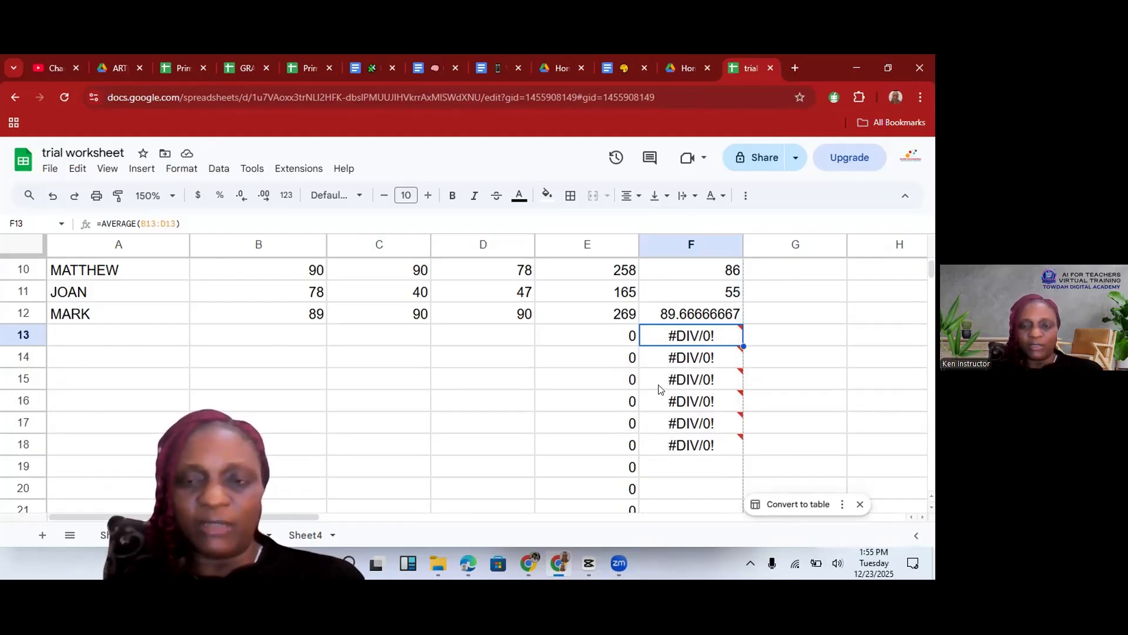
mouse_move(698, 438)
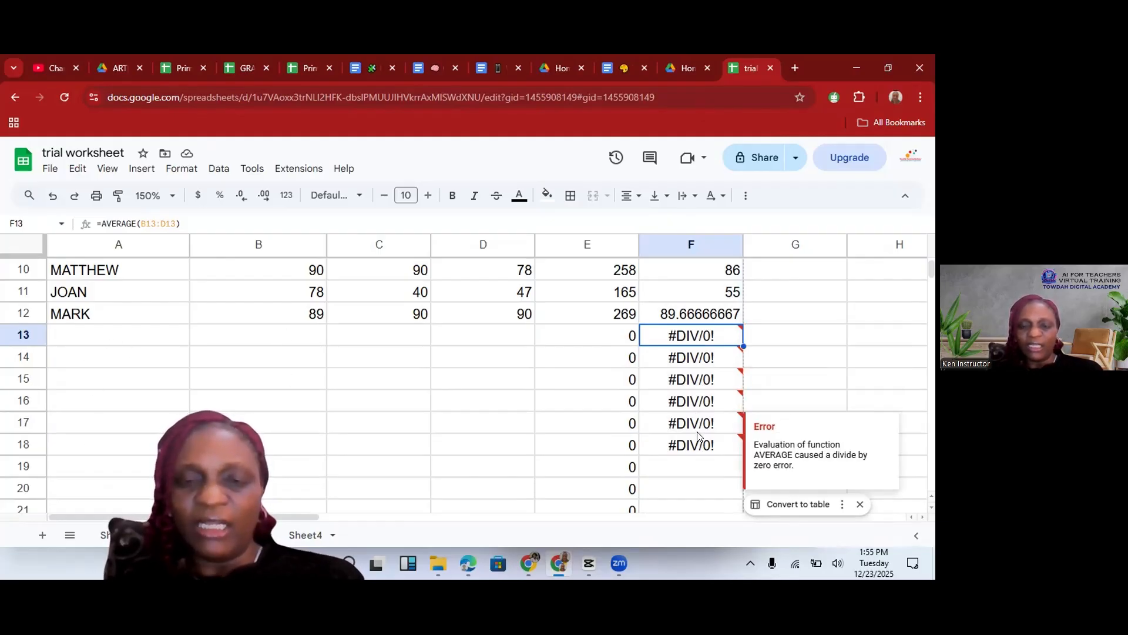
- Add a seventh student in row 13 by entering the student's name and the scores 89 for Maths, 78 for English and 69 for Economics
click(87, 335)
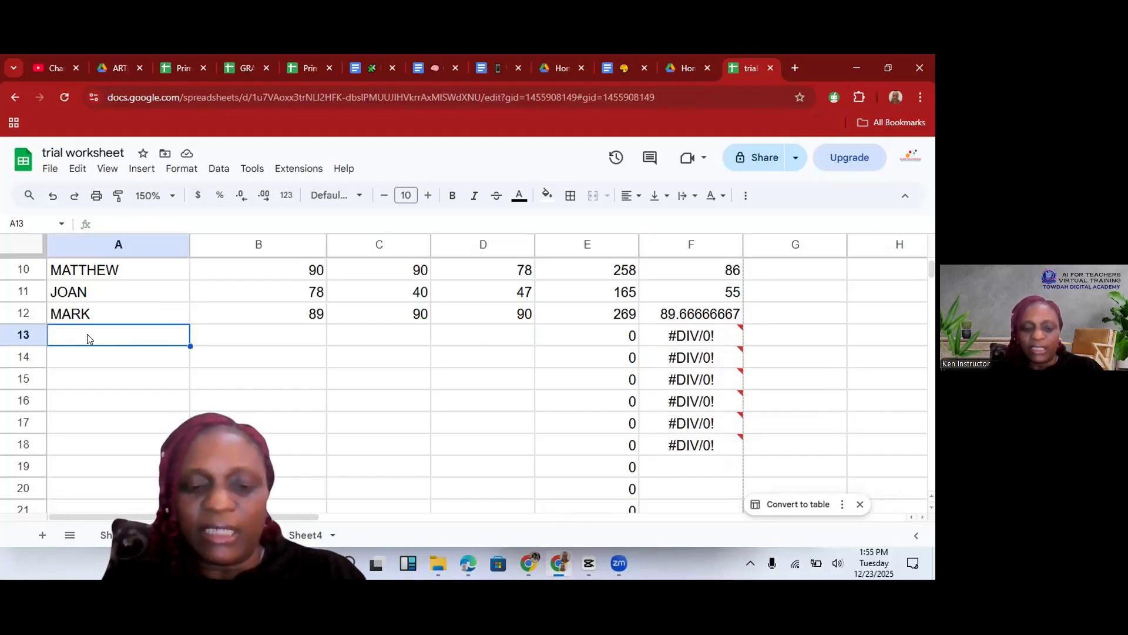
text(YOM)
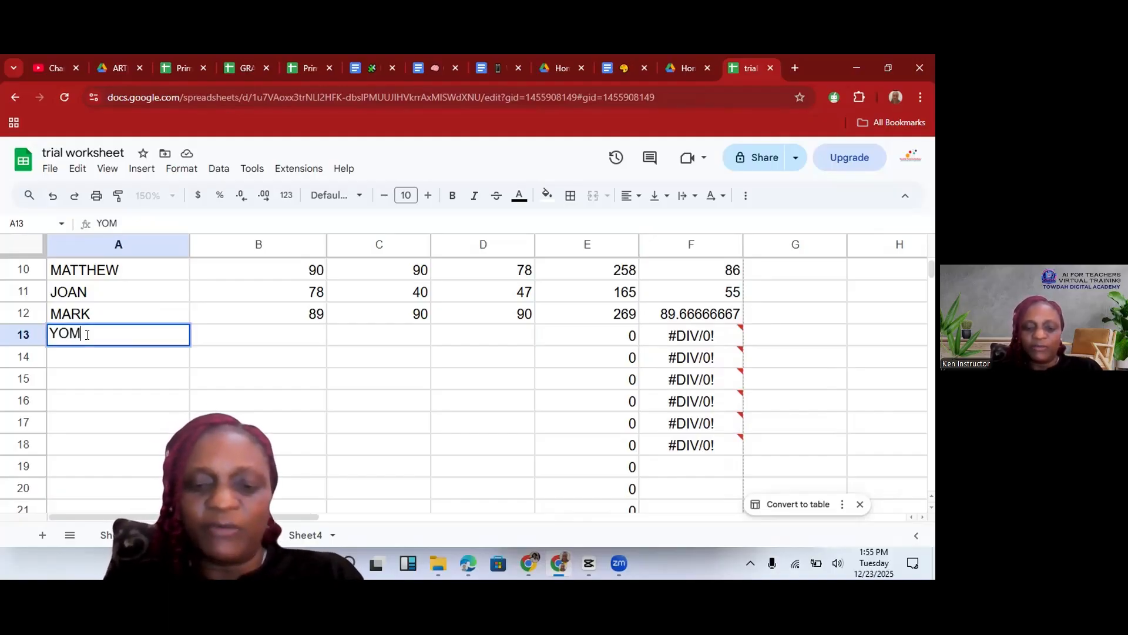
text(I)
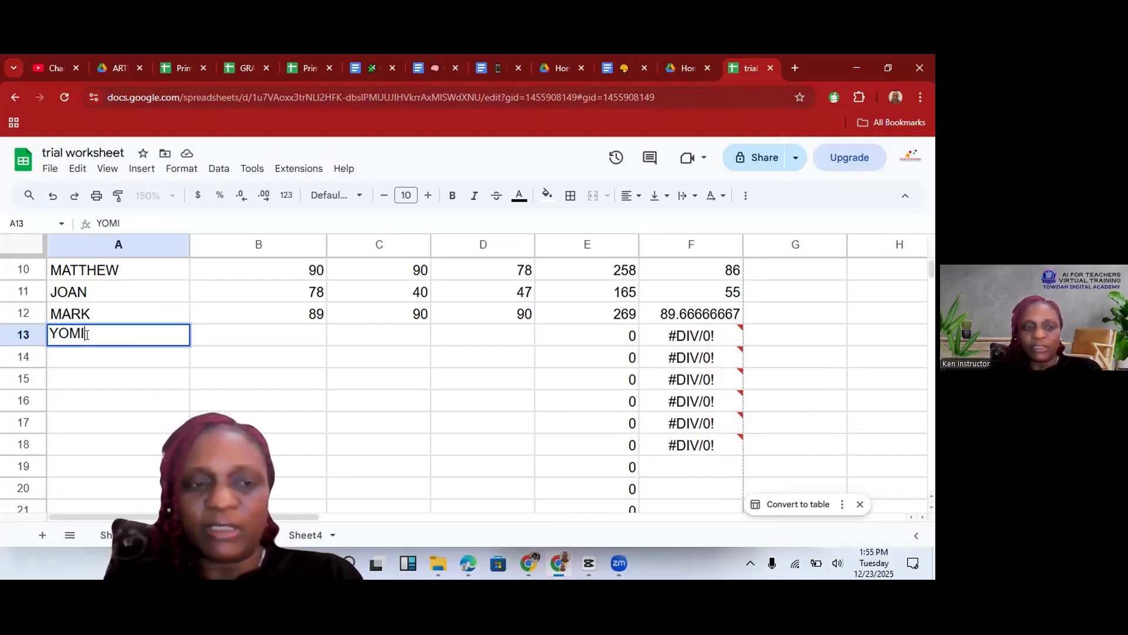
click(301, 344)
text(89)
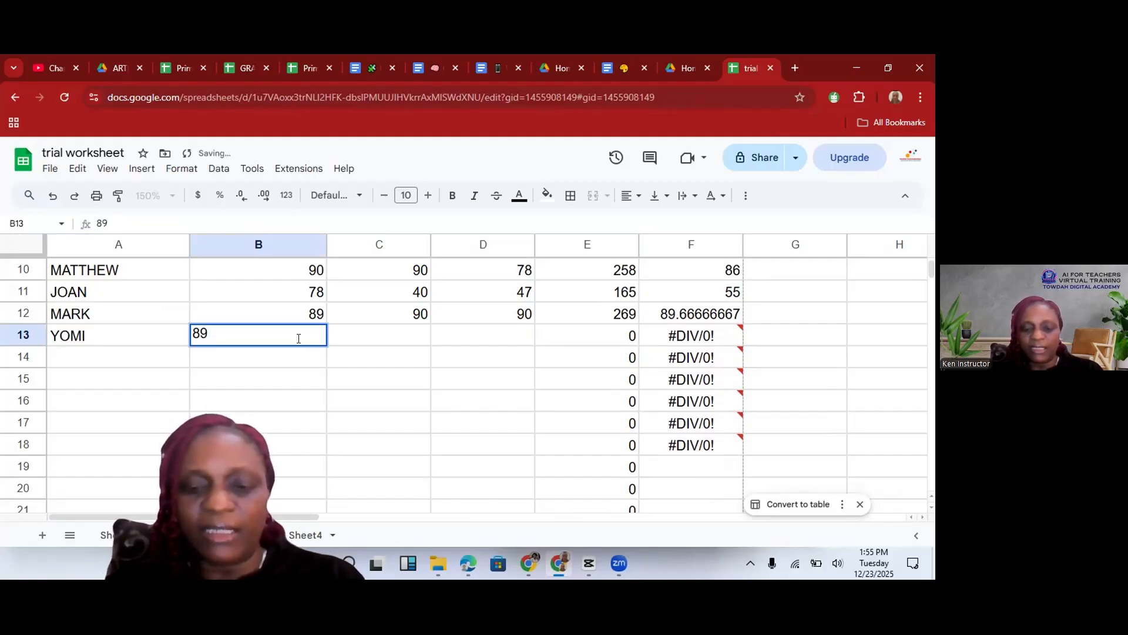
key(Tab)
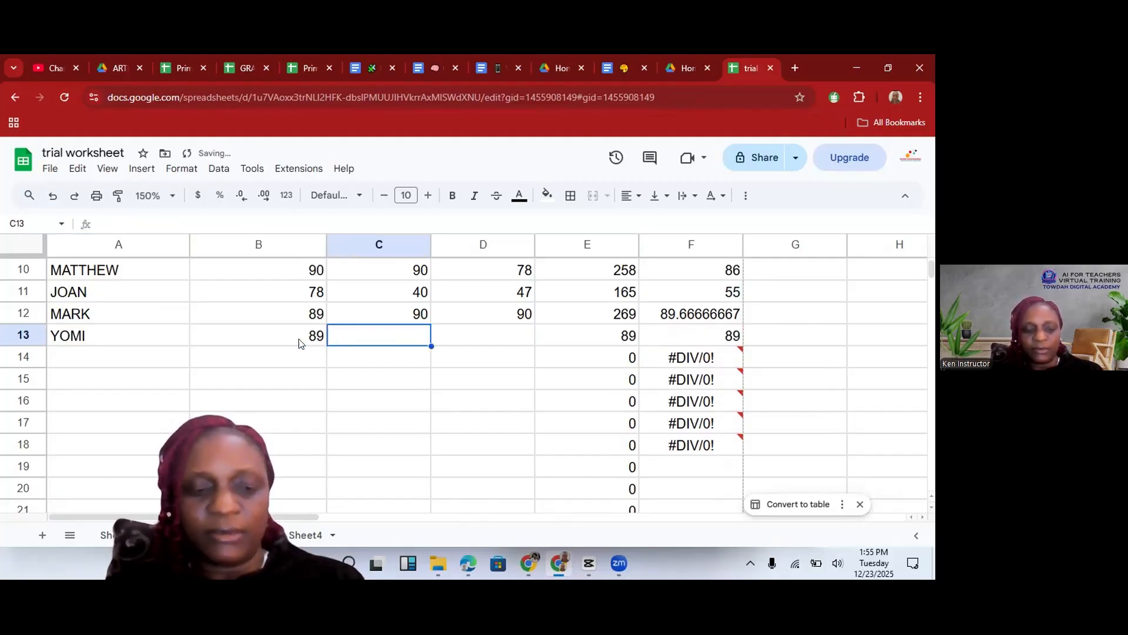
text(78)
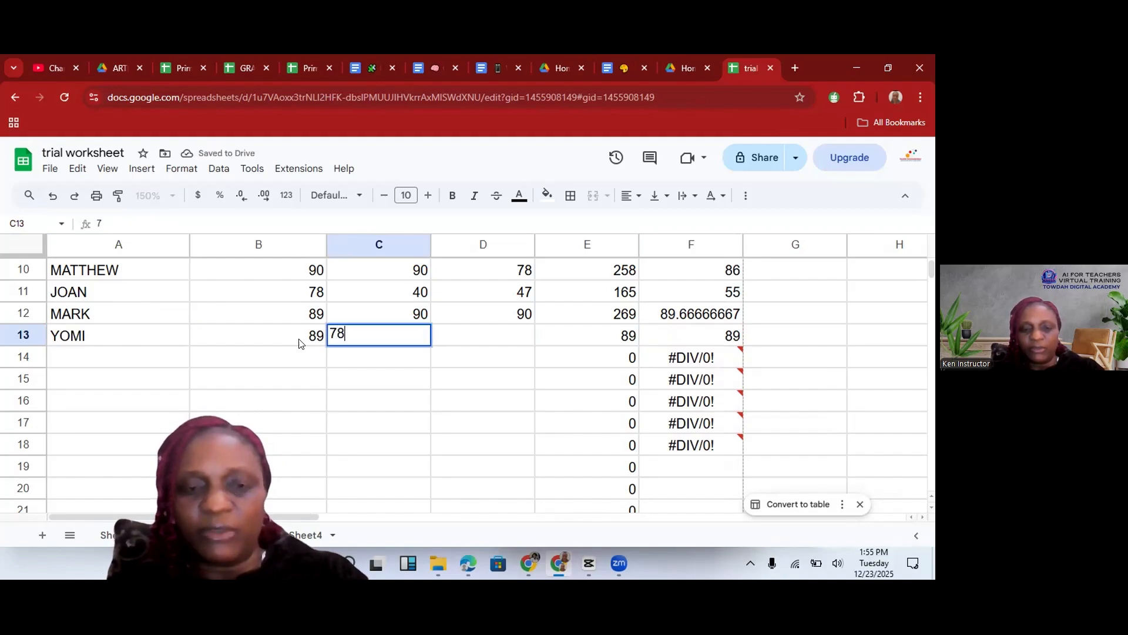
key(Tab)
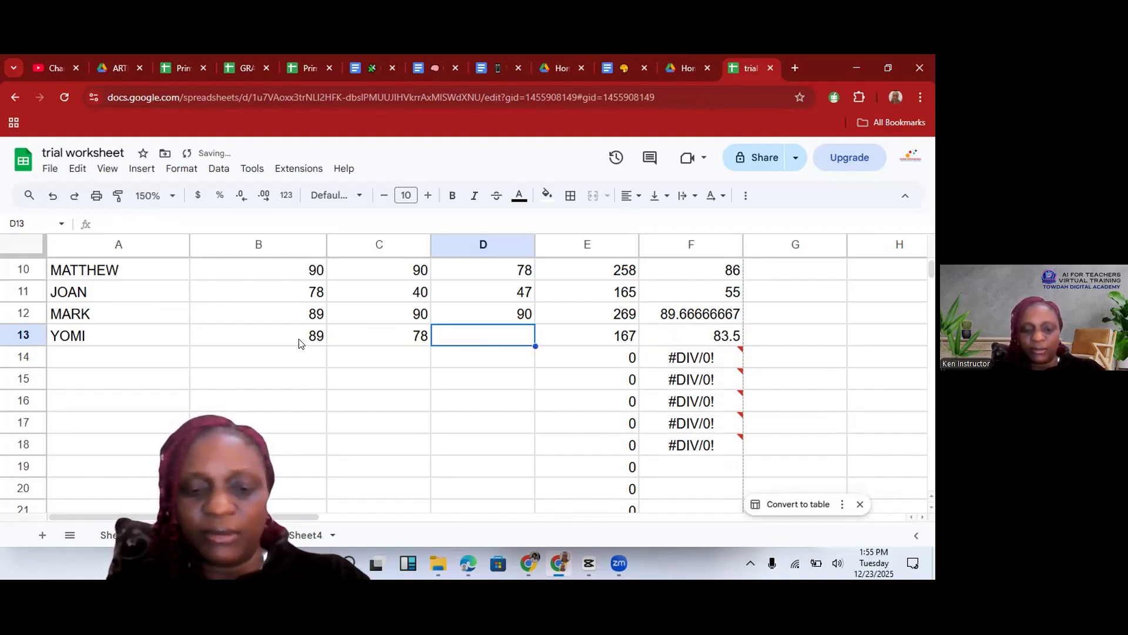
text(69)
key(Tab)
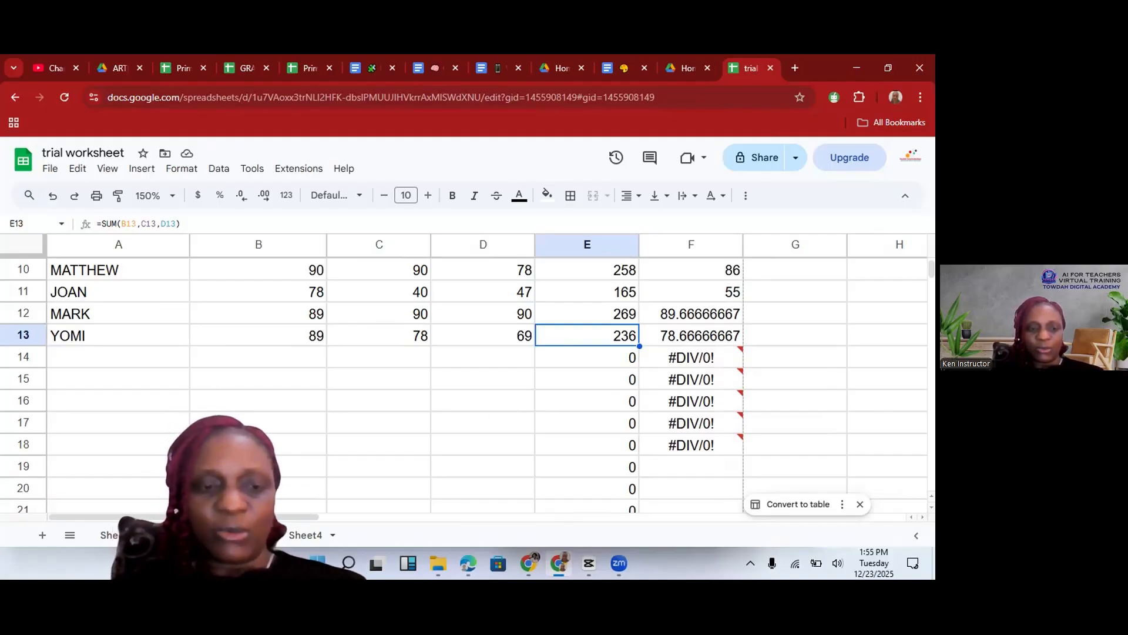
- Move the empty first sheet one position to the right so that the gradebook sheet comes first
click(110, 535)
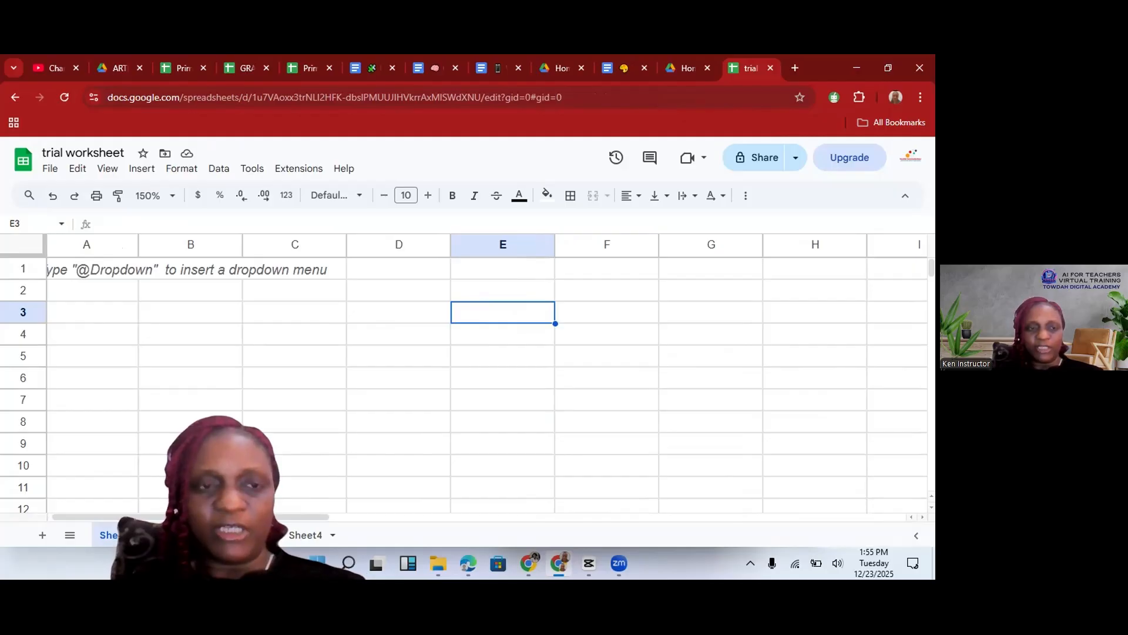
click(176, 536)
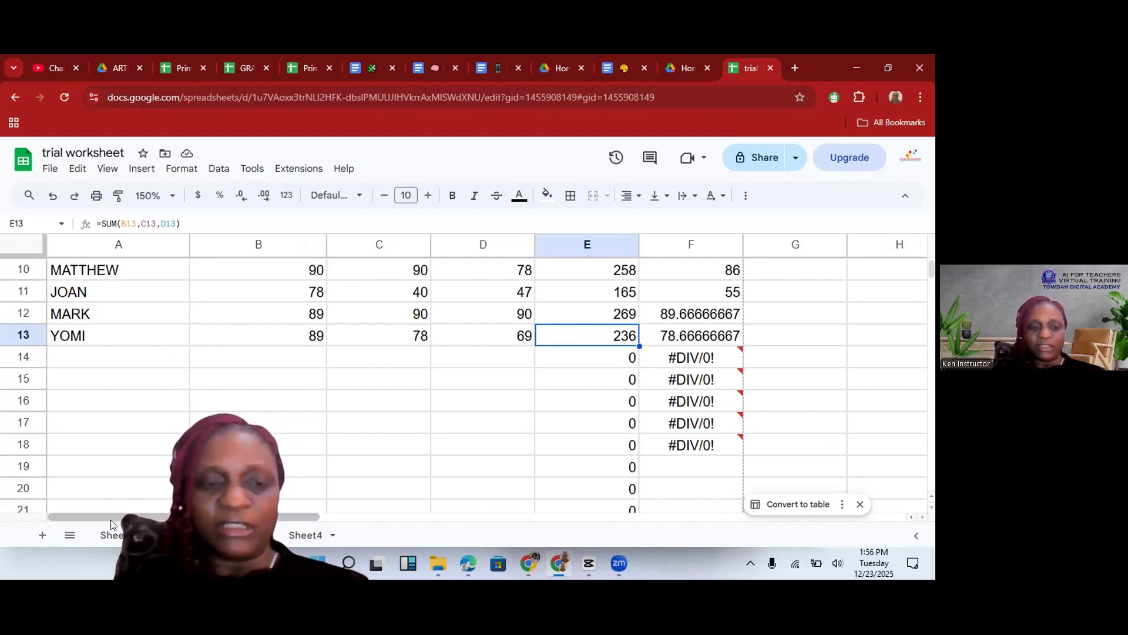
right_click(182, 534)
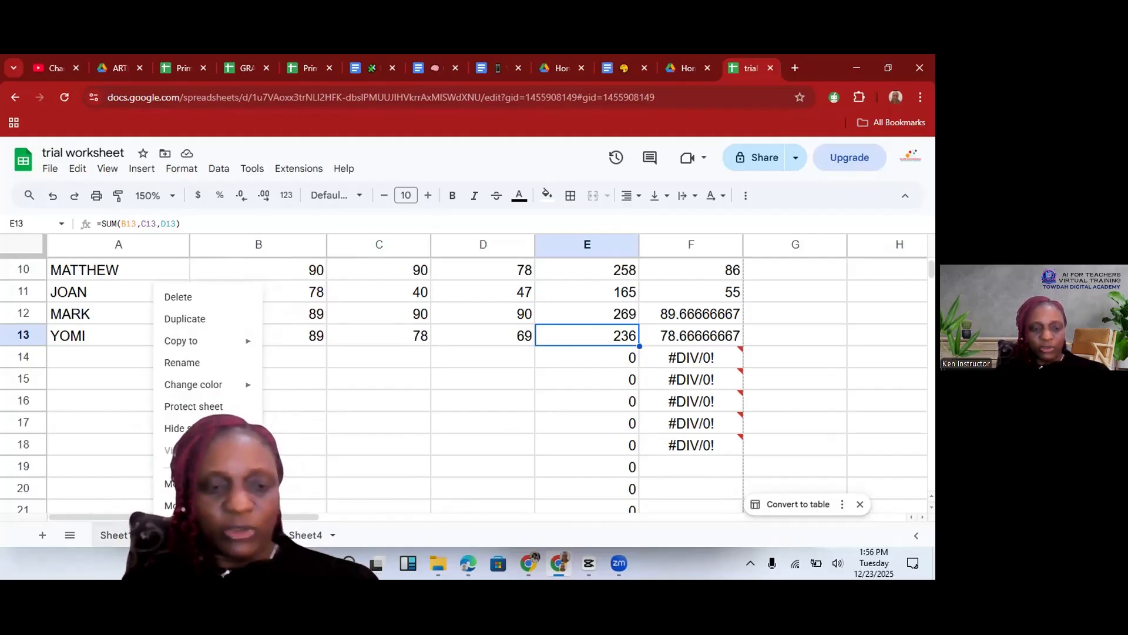
click(128, 535)
right_click(128, 536)
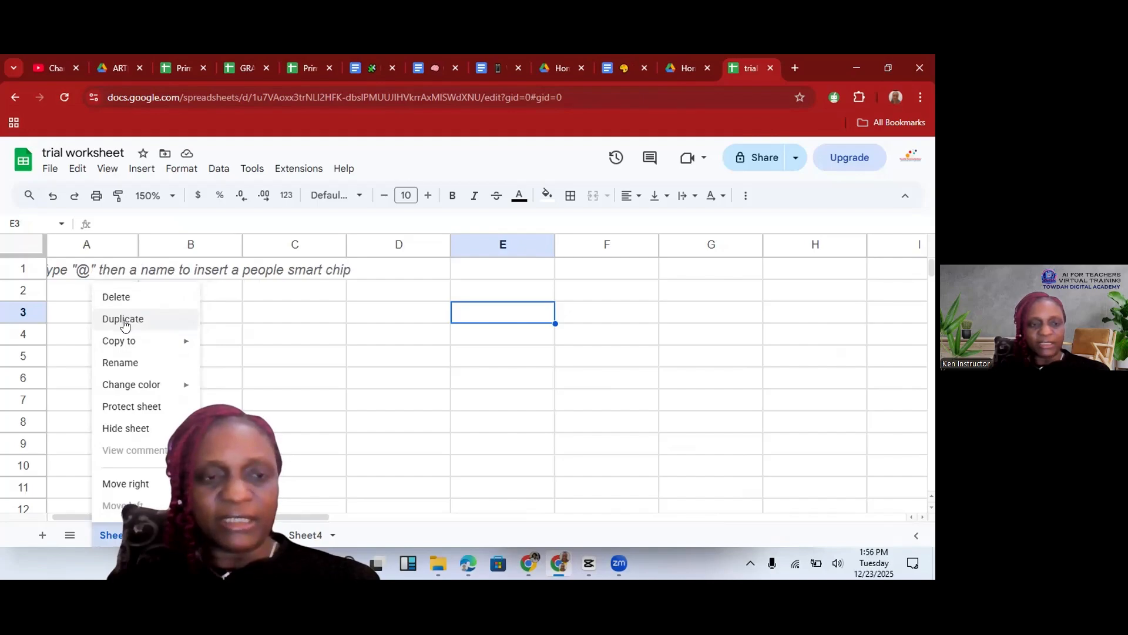
mouse_move(124, 346)
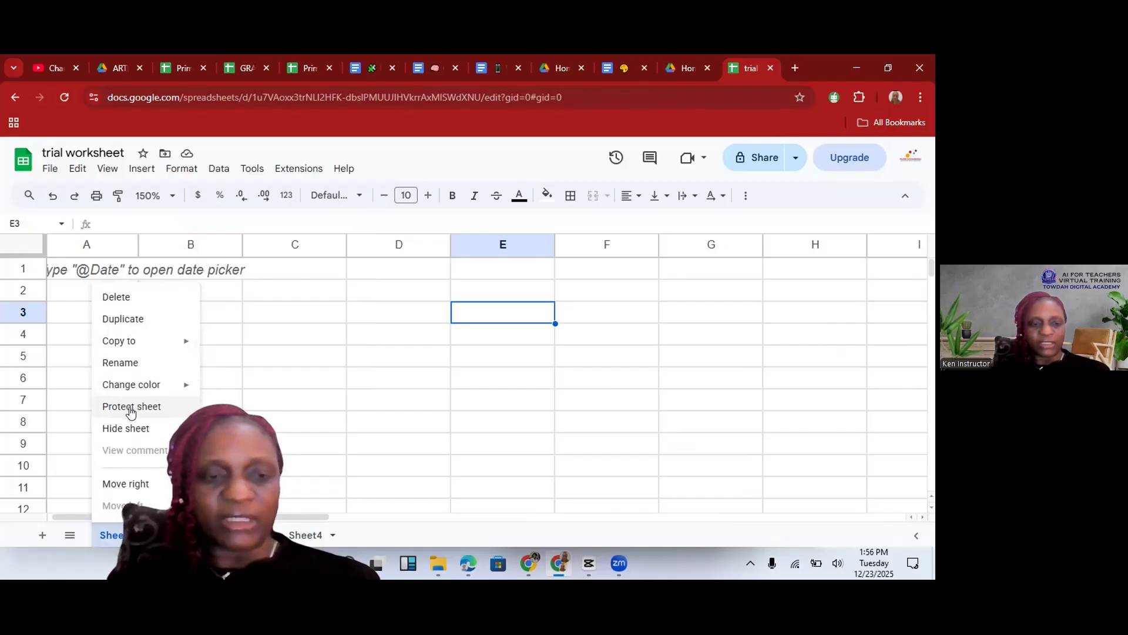
click(125, 484)
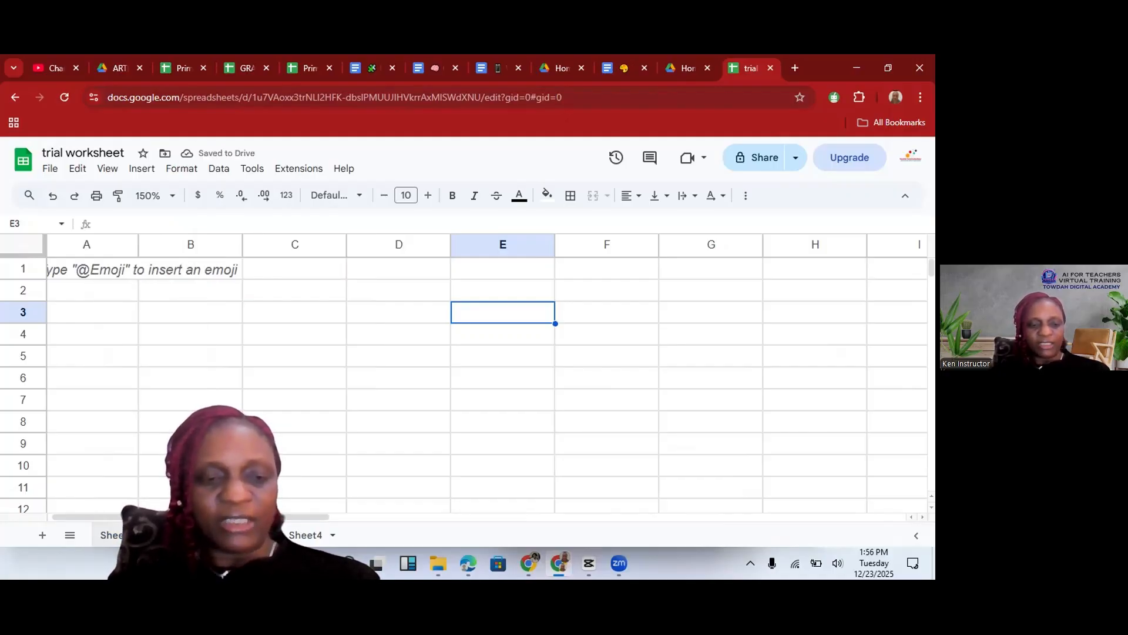
- Rename the gradebook sheet as JSS1
click(125, 535)
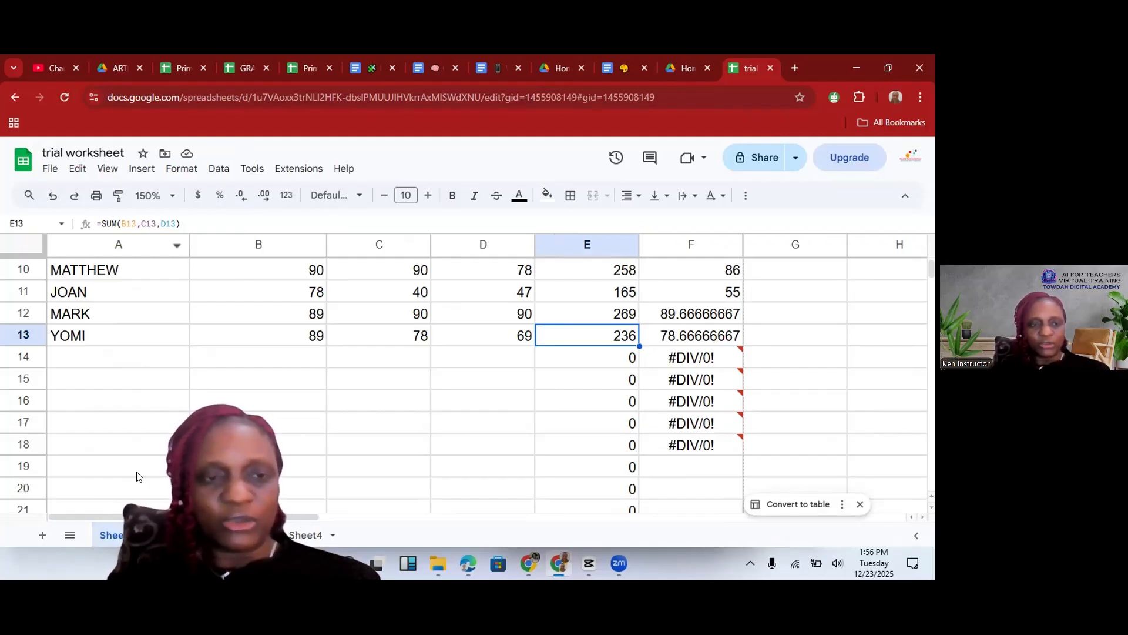
click(144, 534)
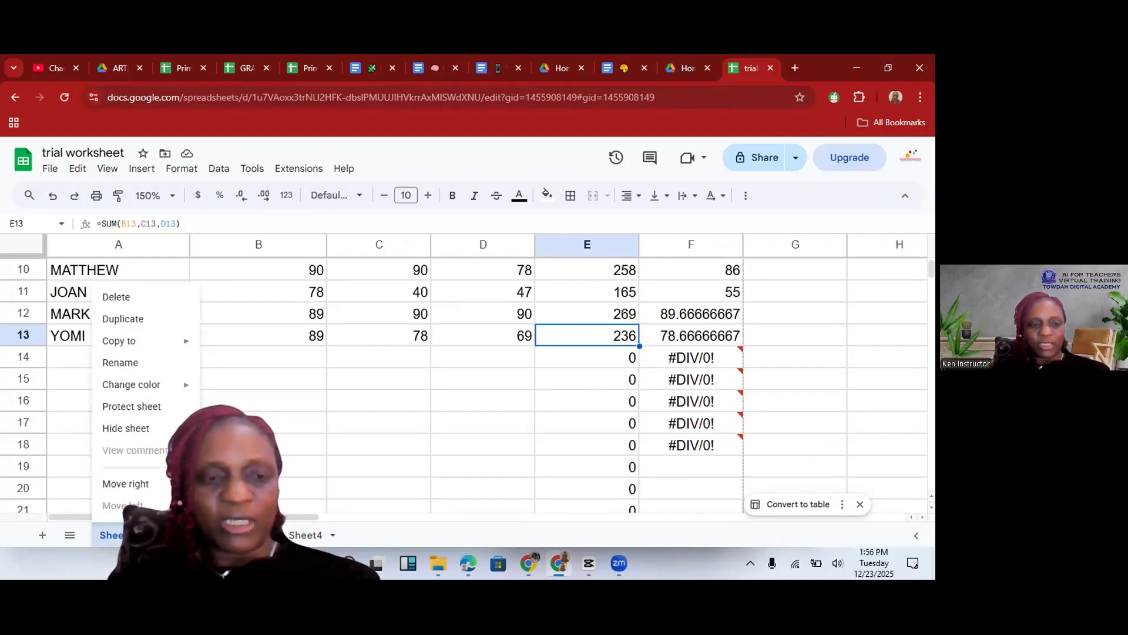
click(124, 363)
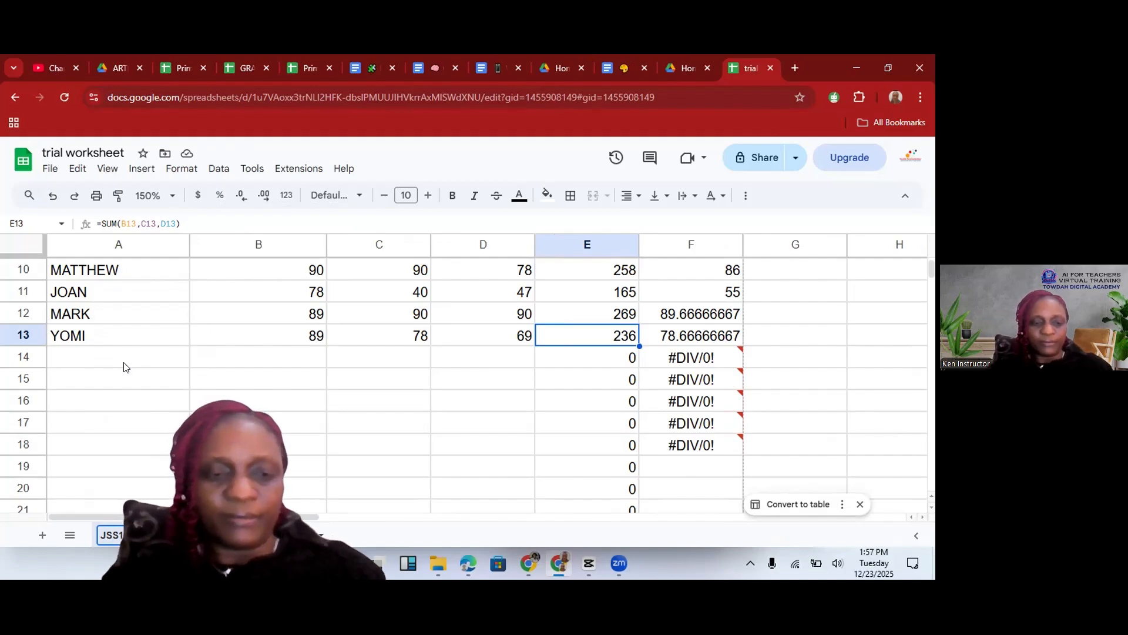
- Rename the two empty sheets that follow JSS1
click(171, 534)
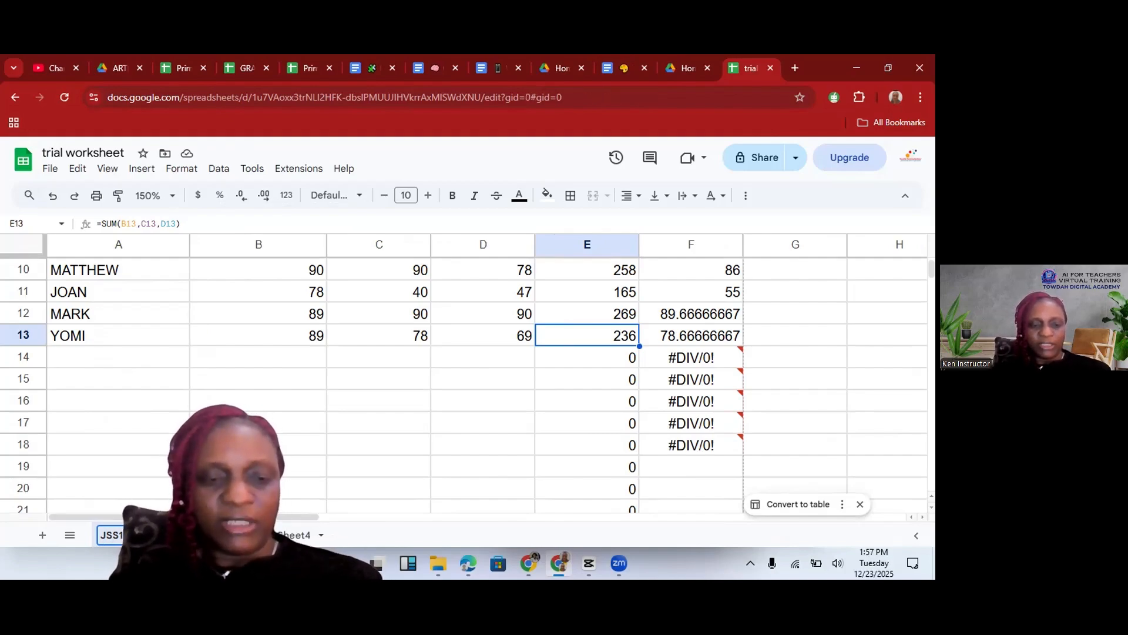
right_click(171, 535)
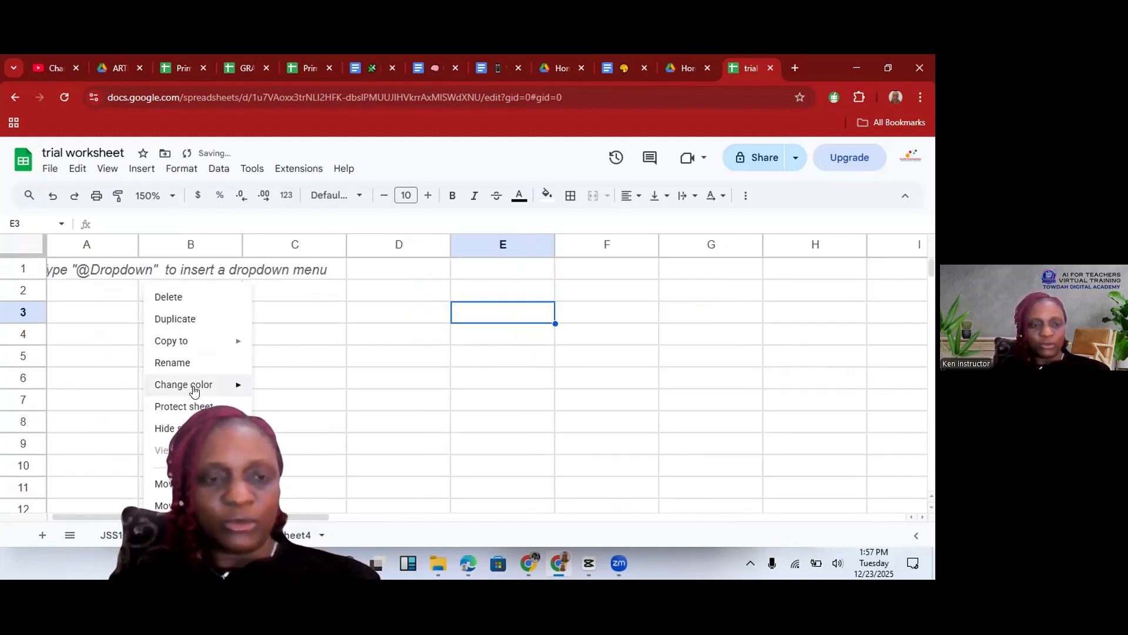
click(183, 365)
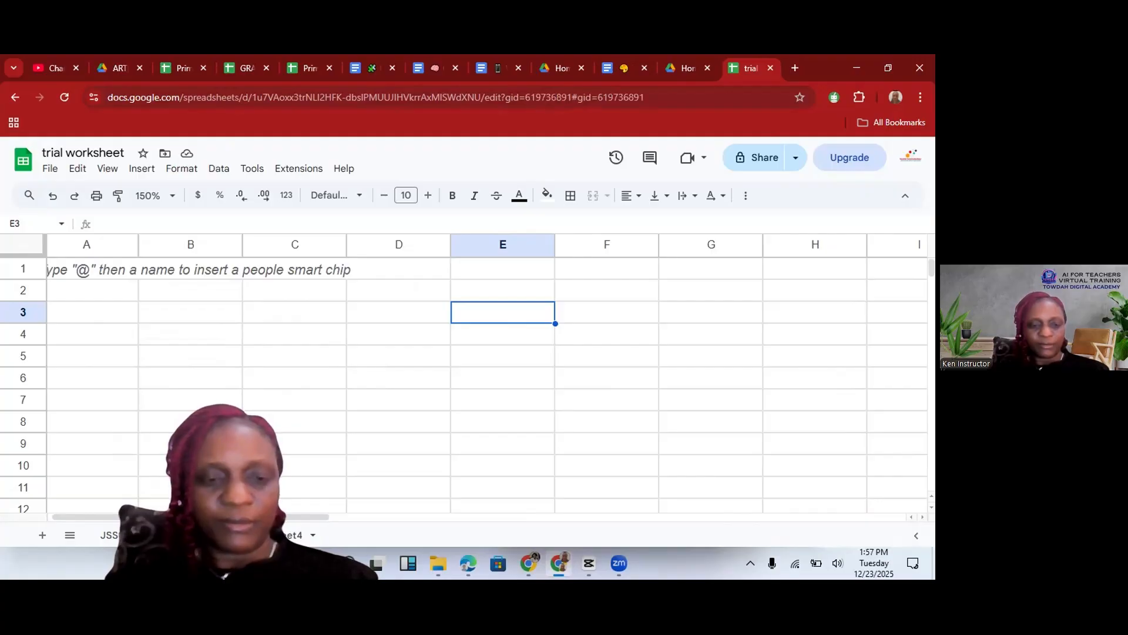
right_click(226, 535)
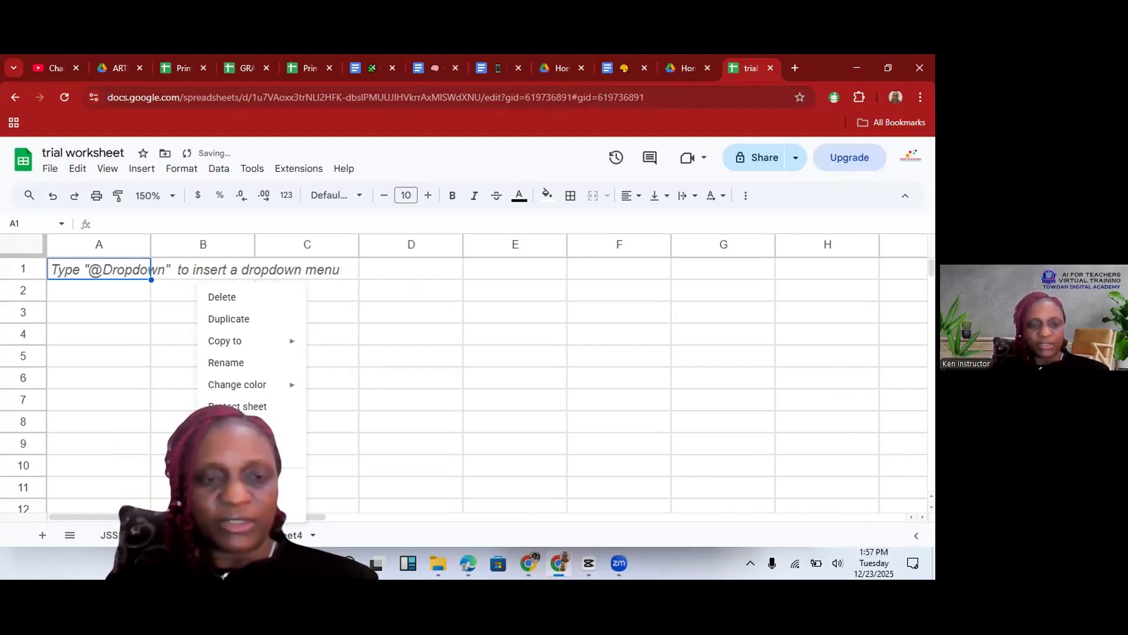
click(235, 371)
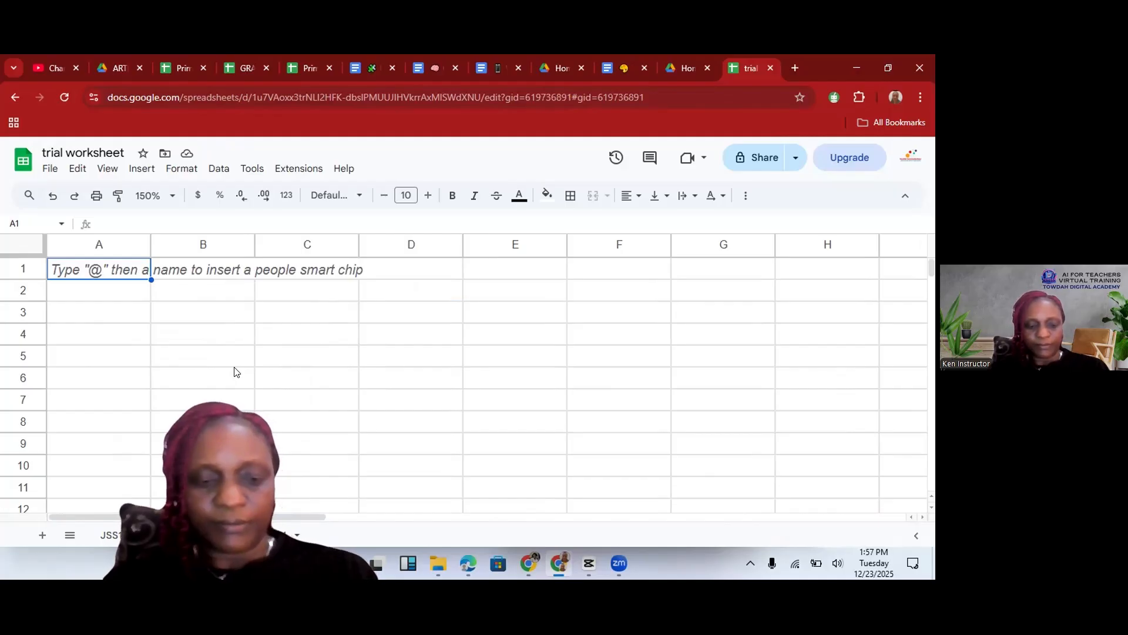
text(S)
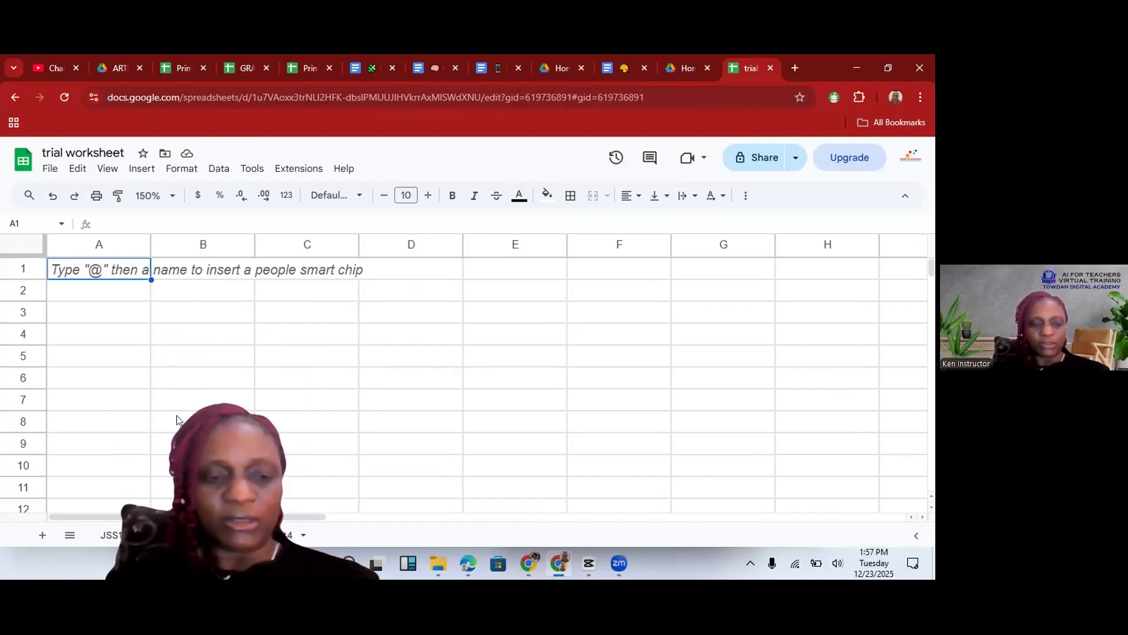
- Set the tab color of the JSS1 sheet to green
click(111, 534)
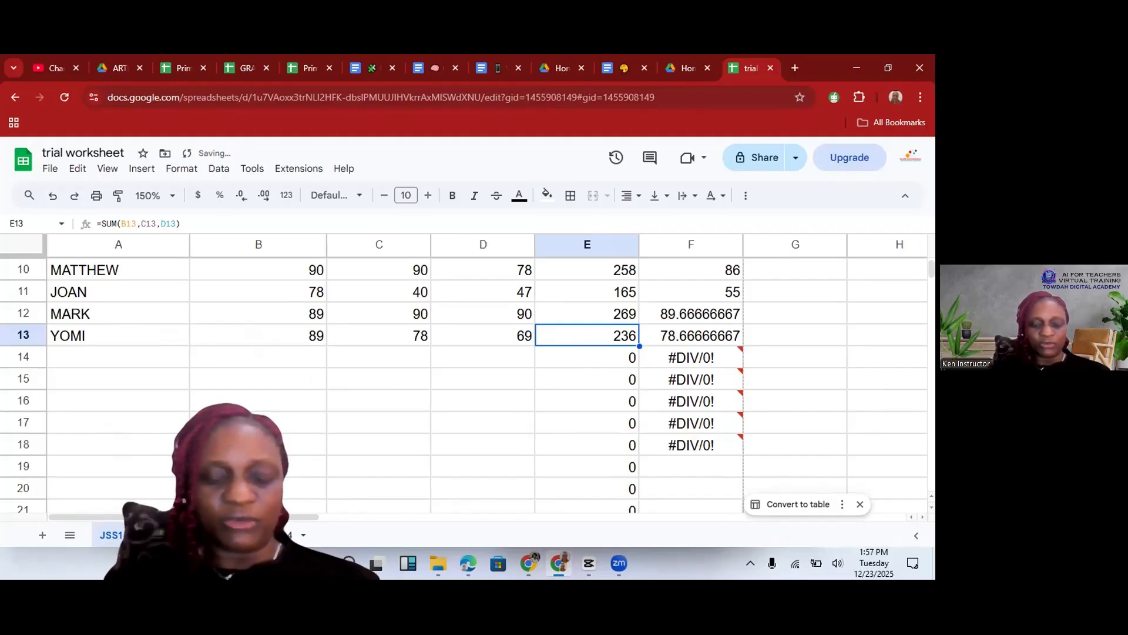
right_click(112, 534)
mouse_move(150, 382)
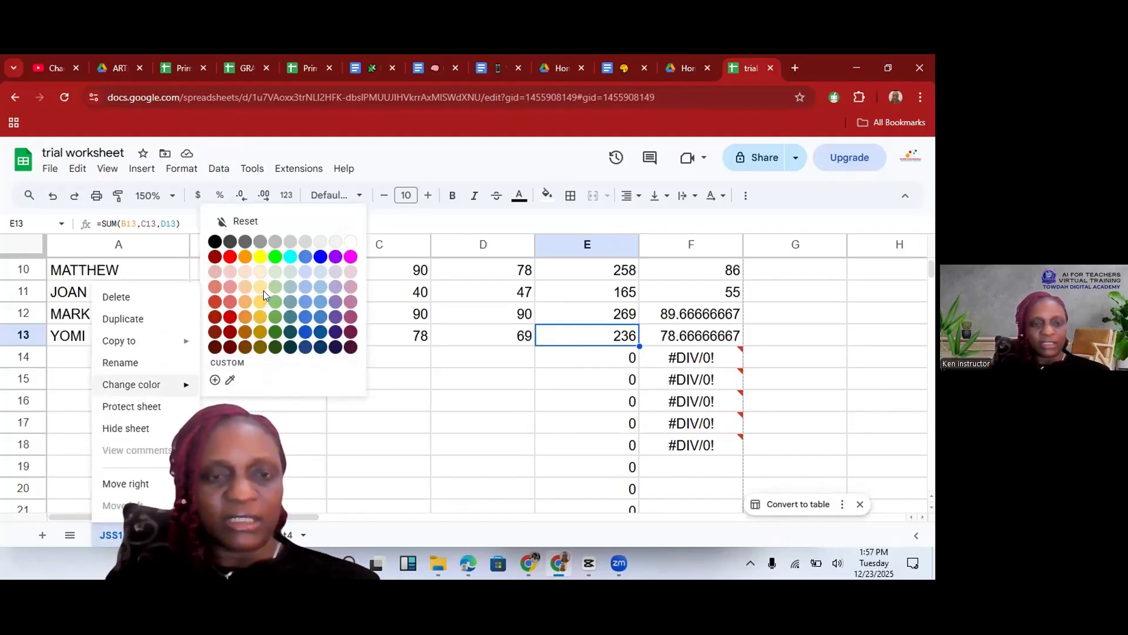
click(274, 259)
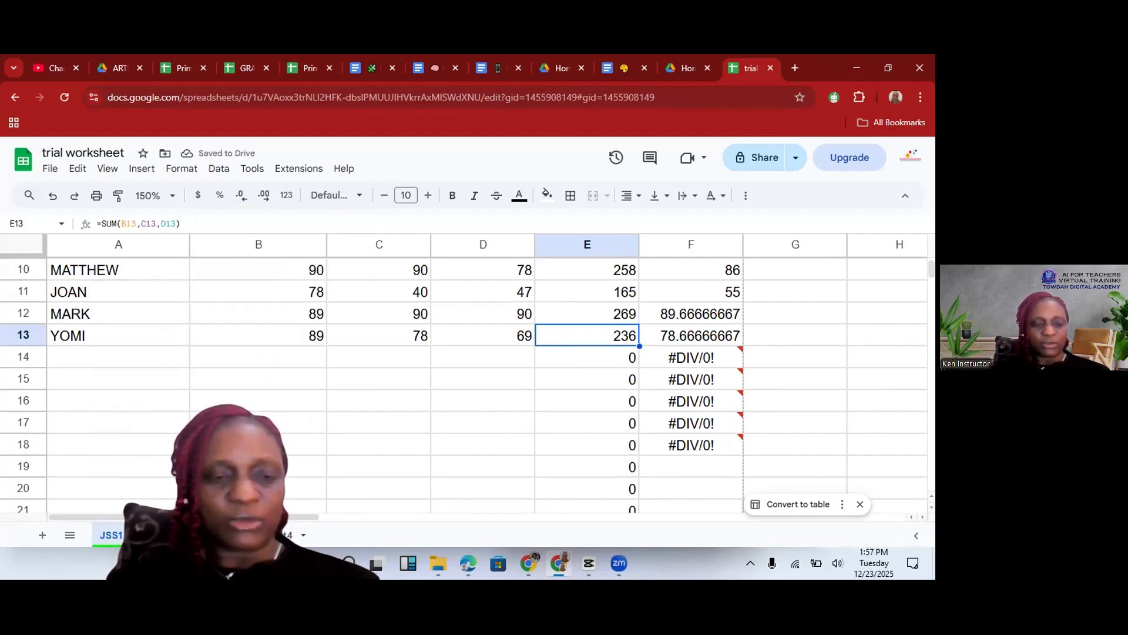
- Set the second sheet's tab color to red and the third sheet's tab color to yellow
click(167, 535)
right_click(167, 535)
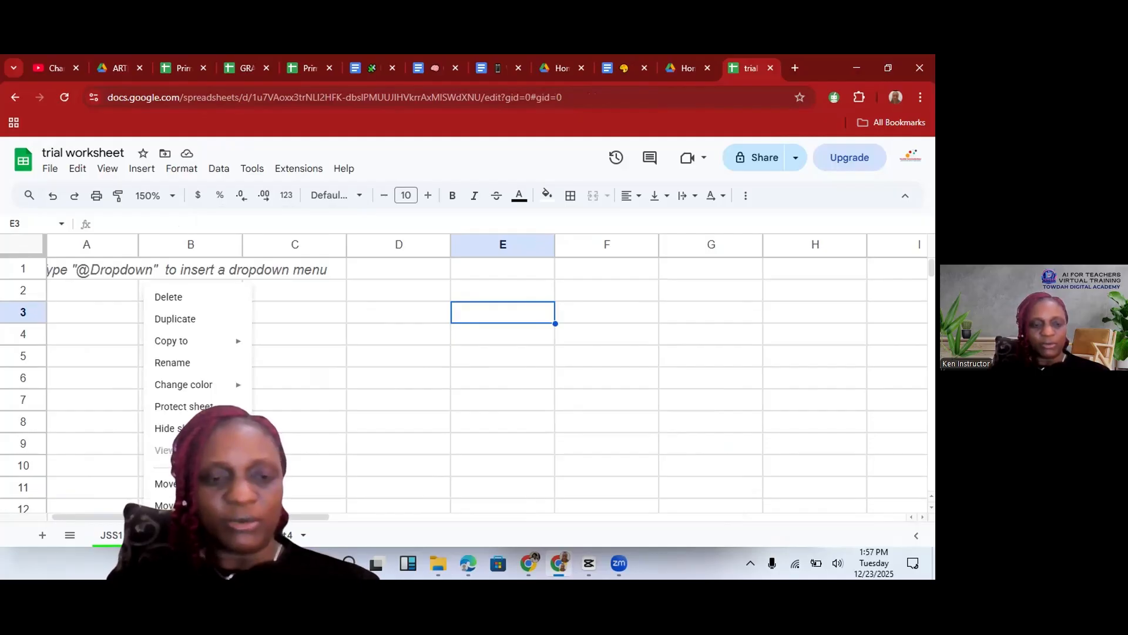
mouse_move(194, 385)
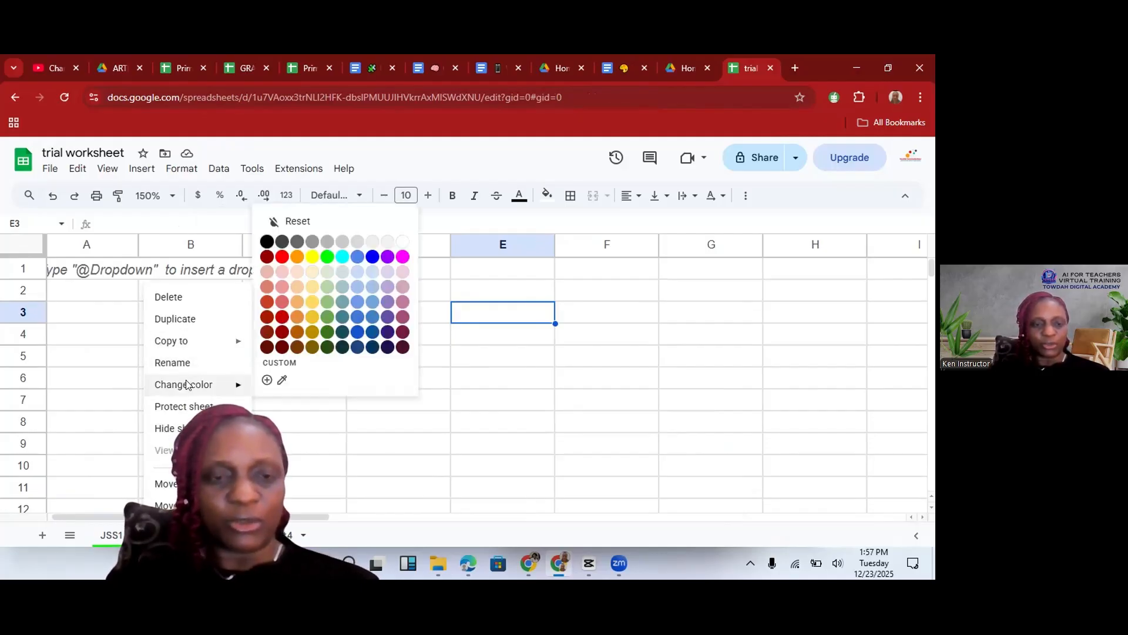
click(282, 260)
click(220, 536)
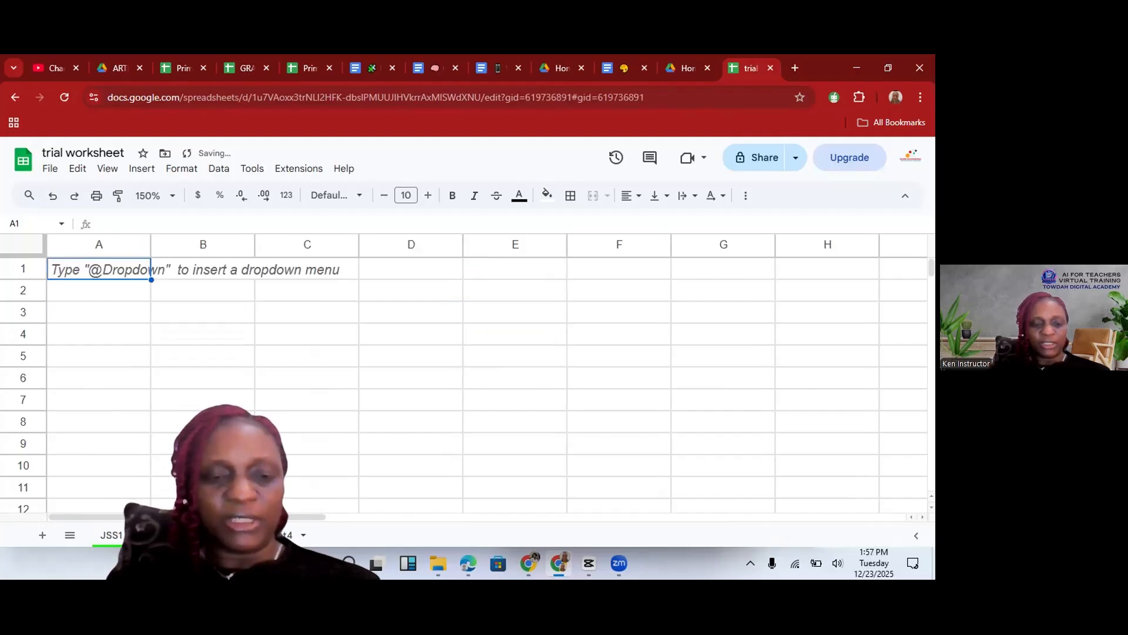
right_click(220, 535)
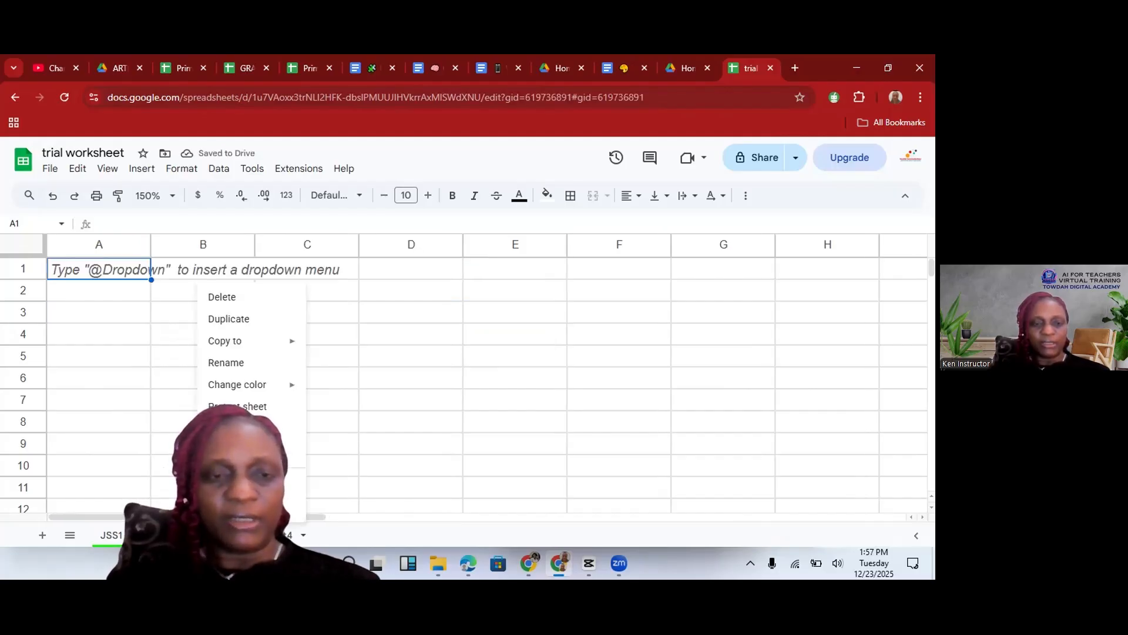
mouse_move(242, 386)
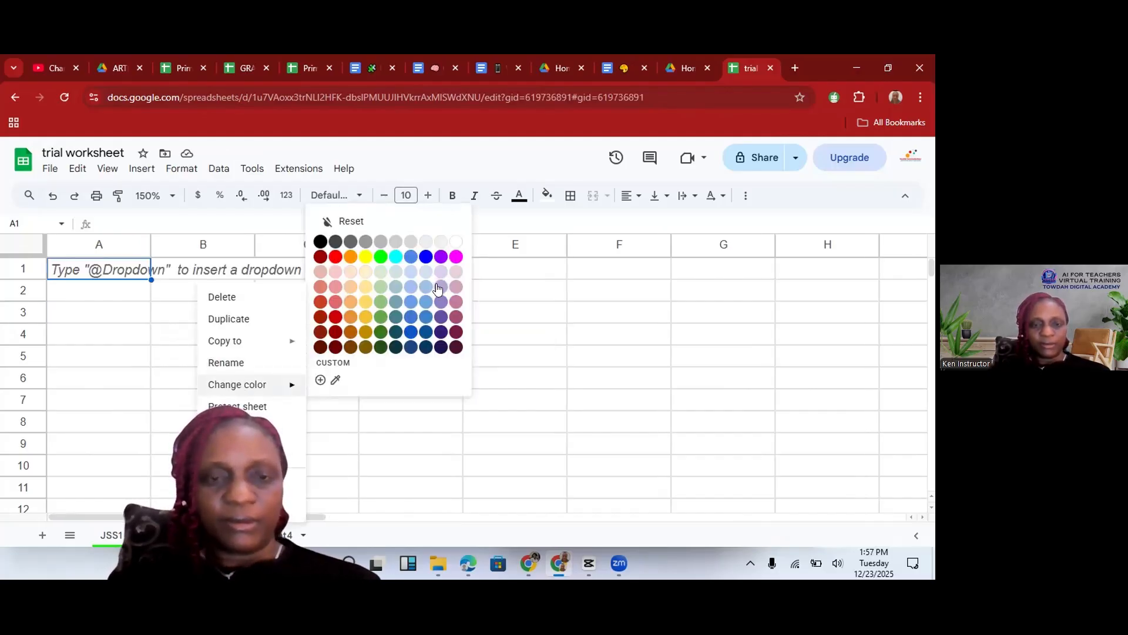
click(365, 256)
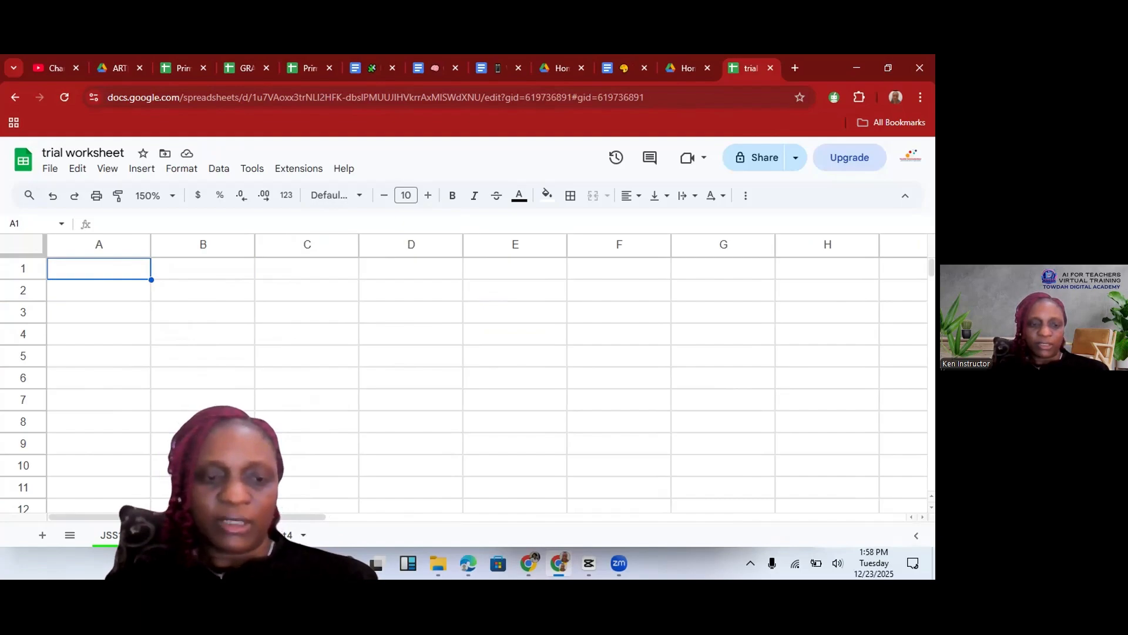
click(107, 535)
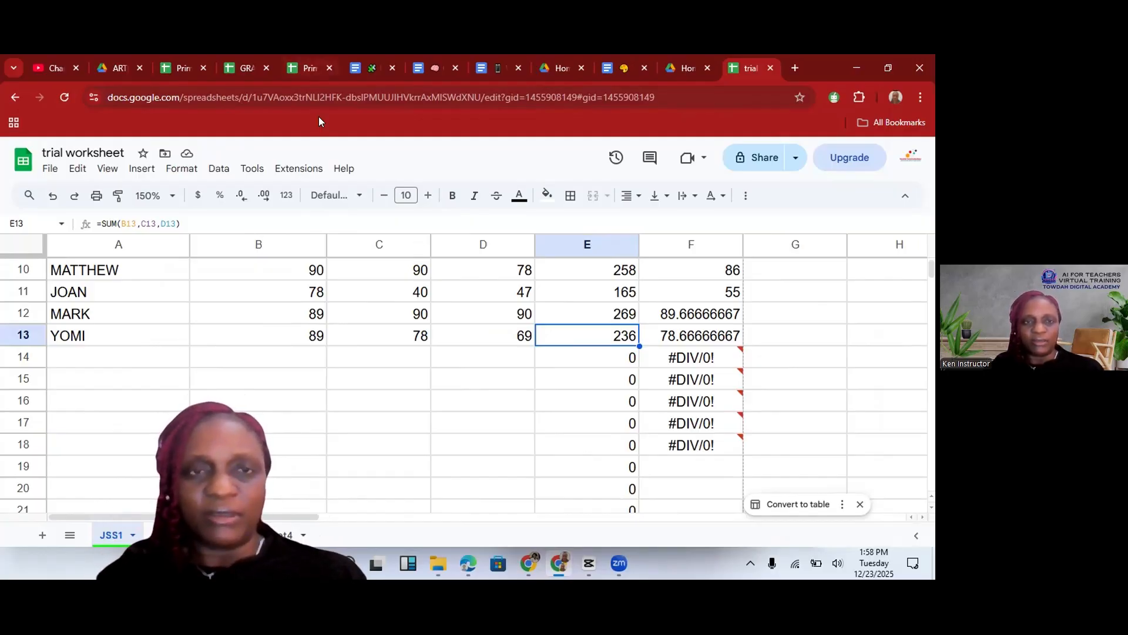
- Switch to the Primary3_Math_Gradebook_with_Grades FINAL spreadsheet and examine the score formula in H4, the grades and the status columns
key(ctrl+5)
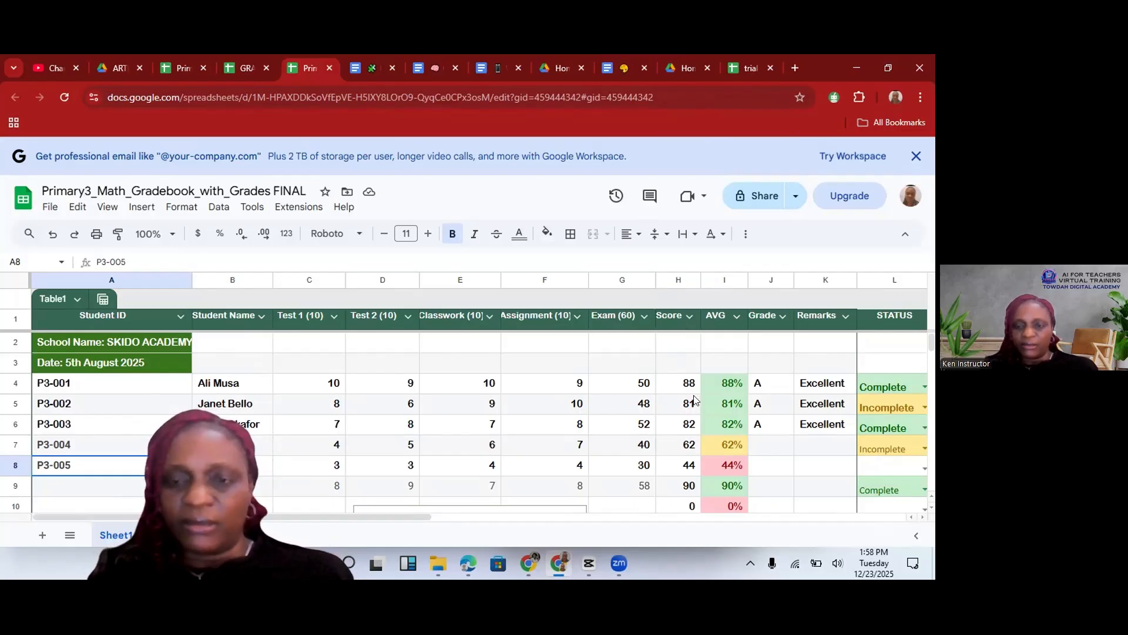
click(683, 380)
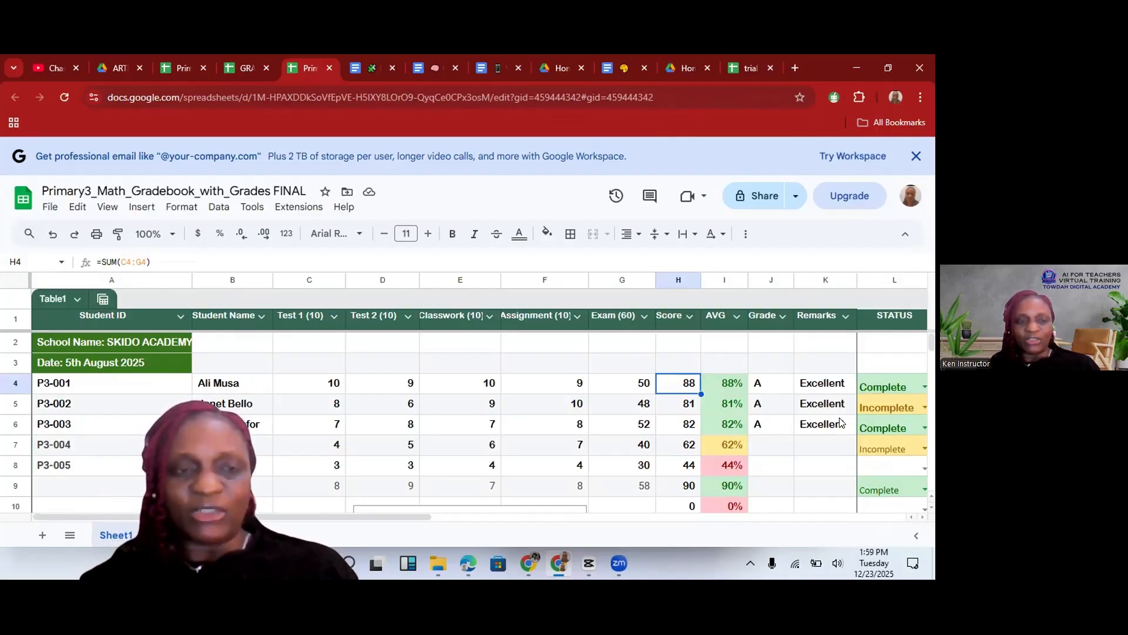
click(468, 71)
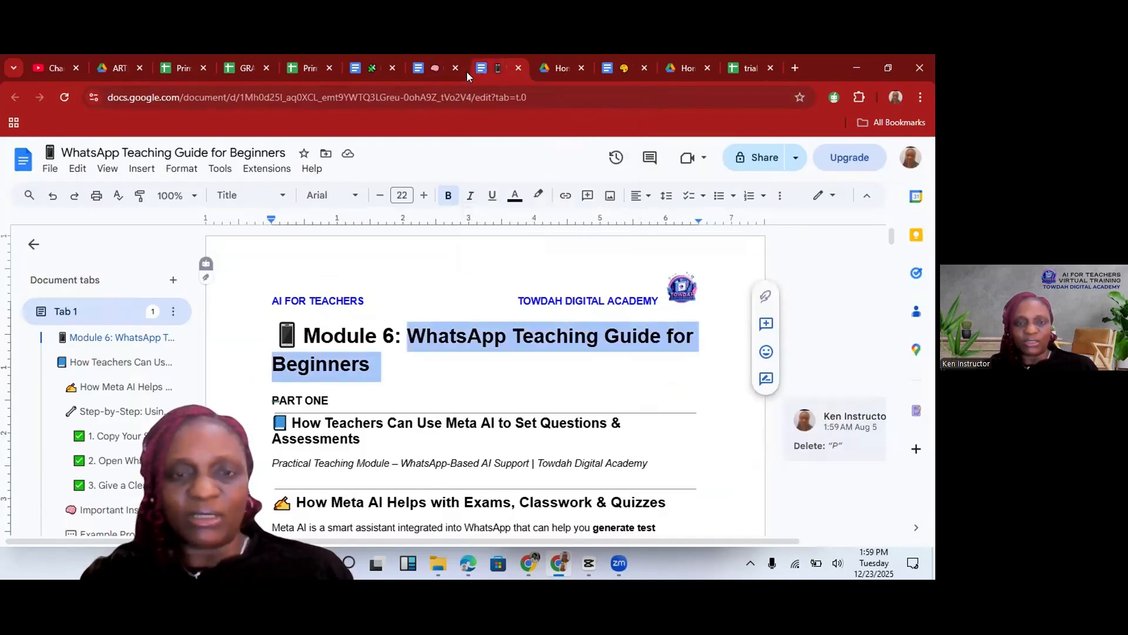
click(379, 72)
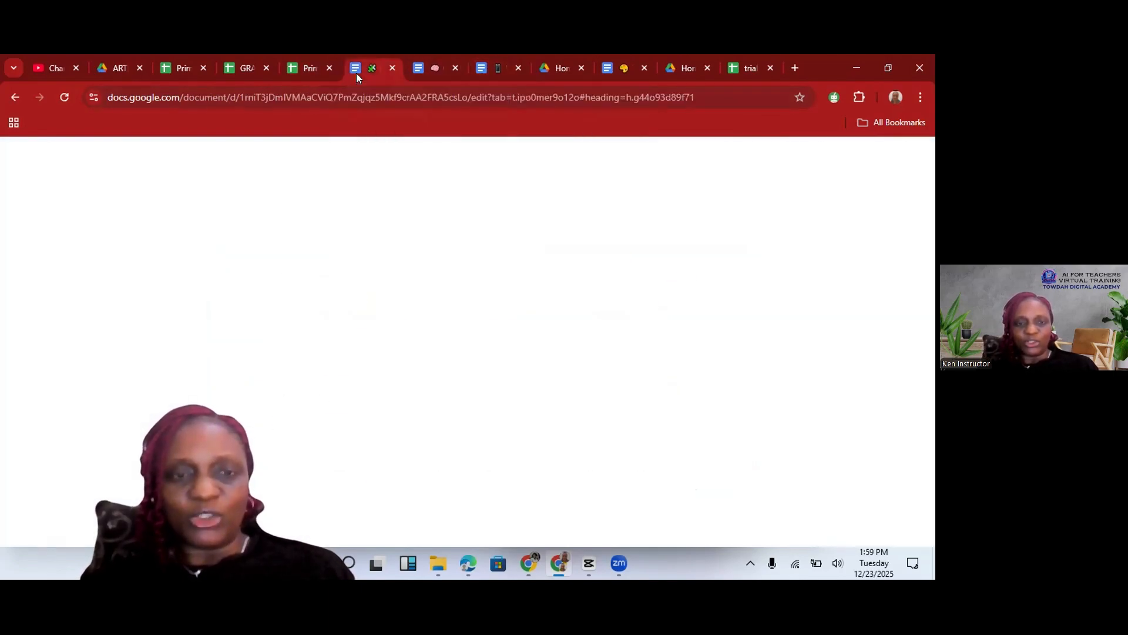
click(413, 74)
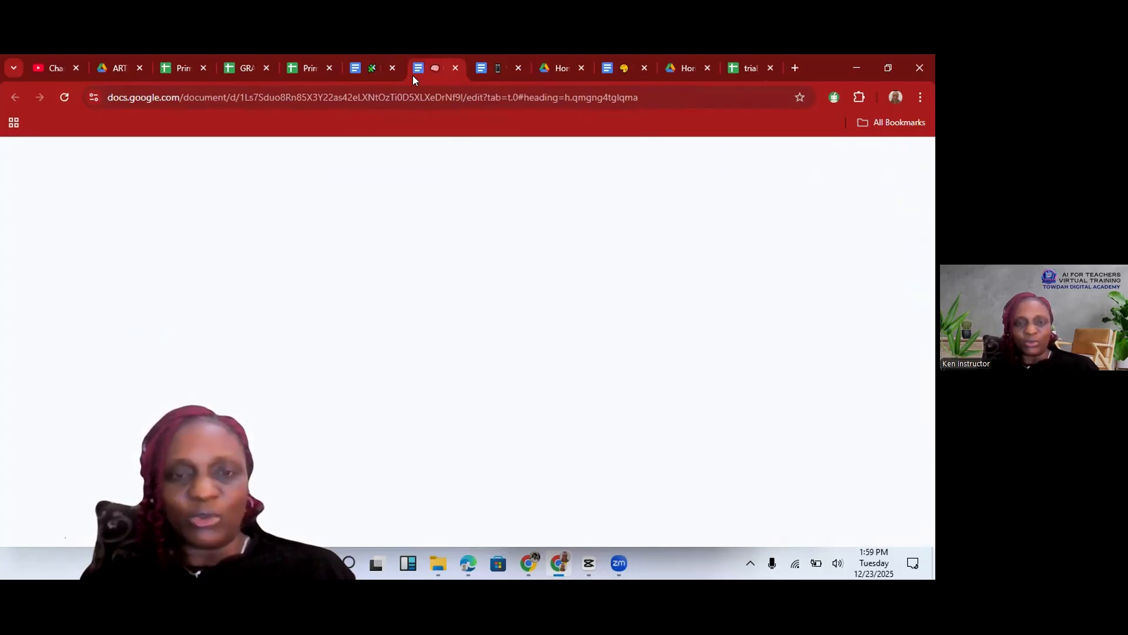
- Switch to the trial worksheet and enter EXCELLENT STUDENT ACADEMY in A2 and JSS 1 in A3 above the JSS1 gradebook
click(725, 71)
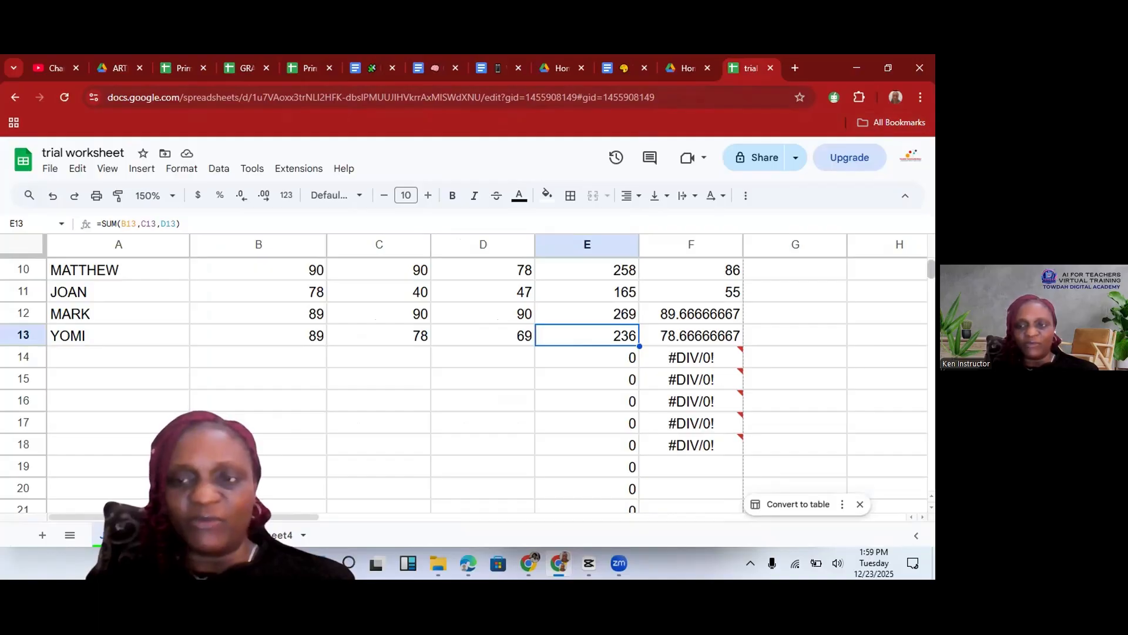
scroll(760, 370, up, 3)
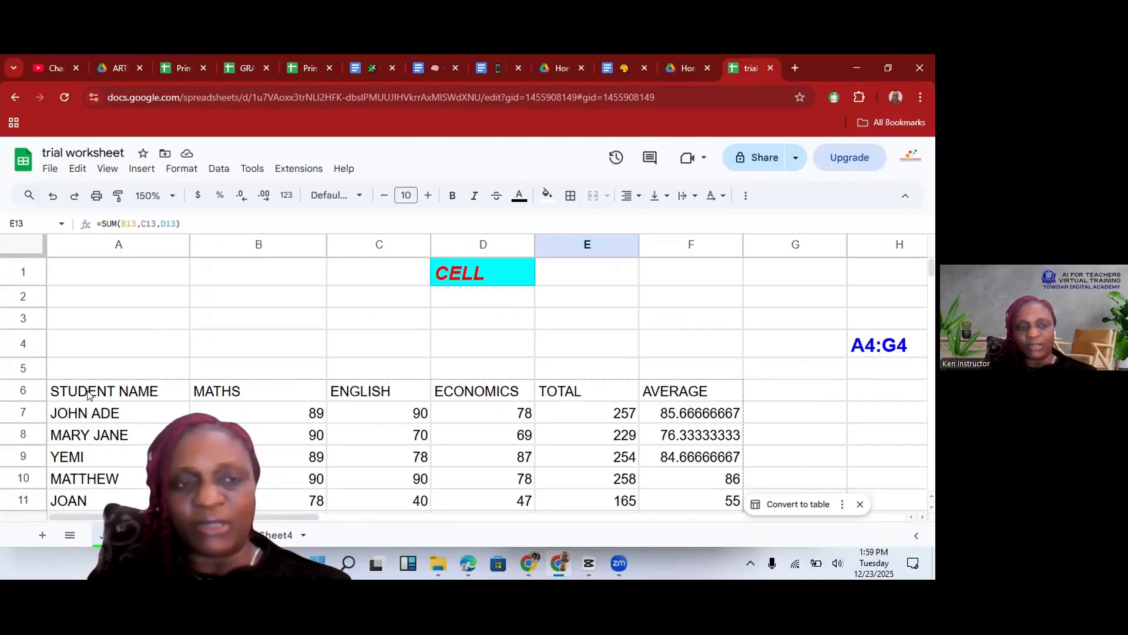
click(108, 295)
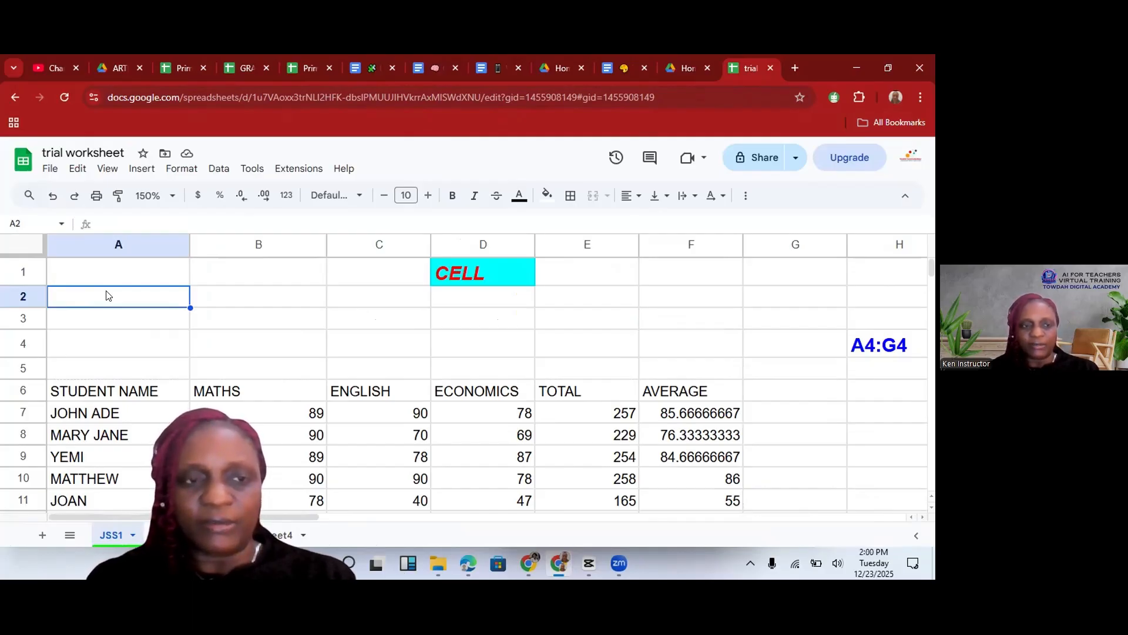
text(EXCEL)
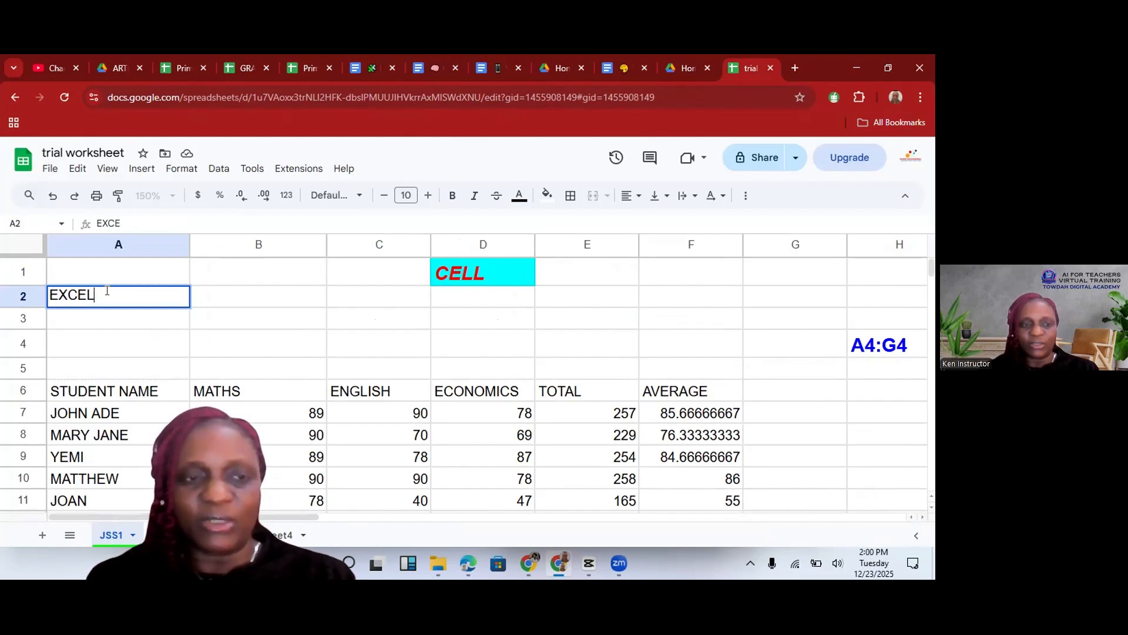
text(LENT STUDENT)
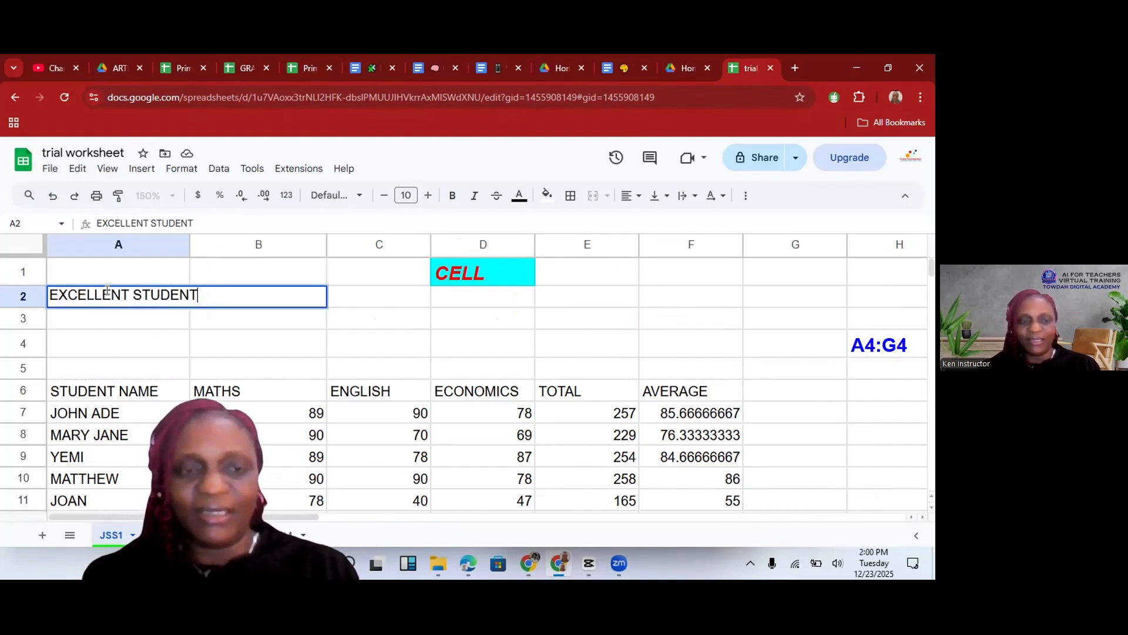
text( ACADEMY)
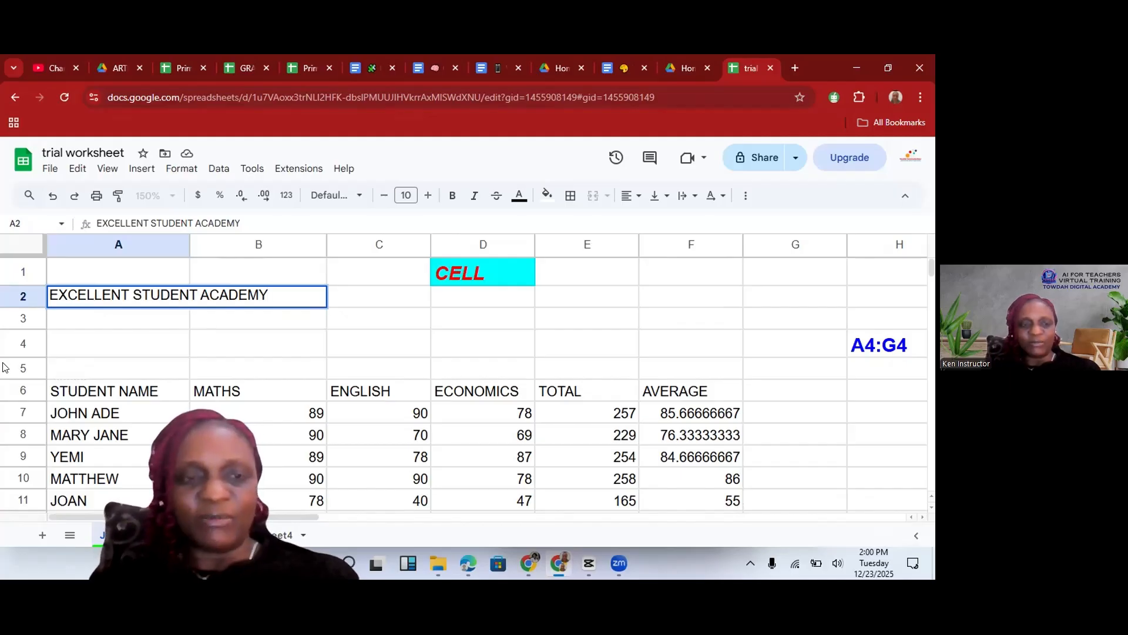
click(96, 319)
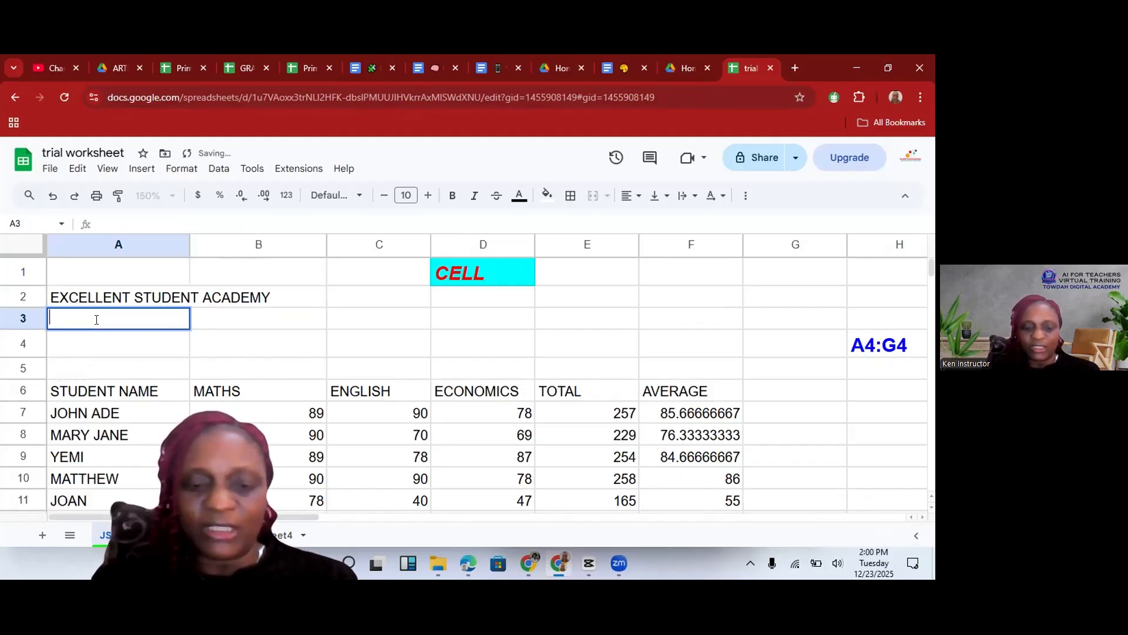
text(JSS 1)
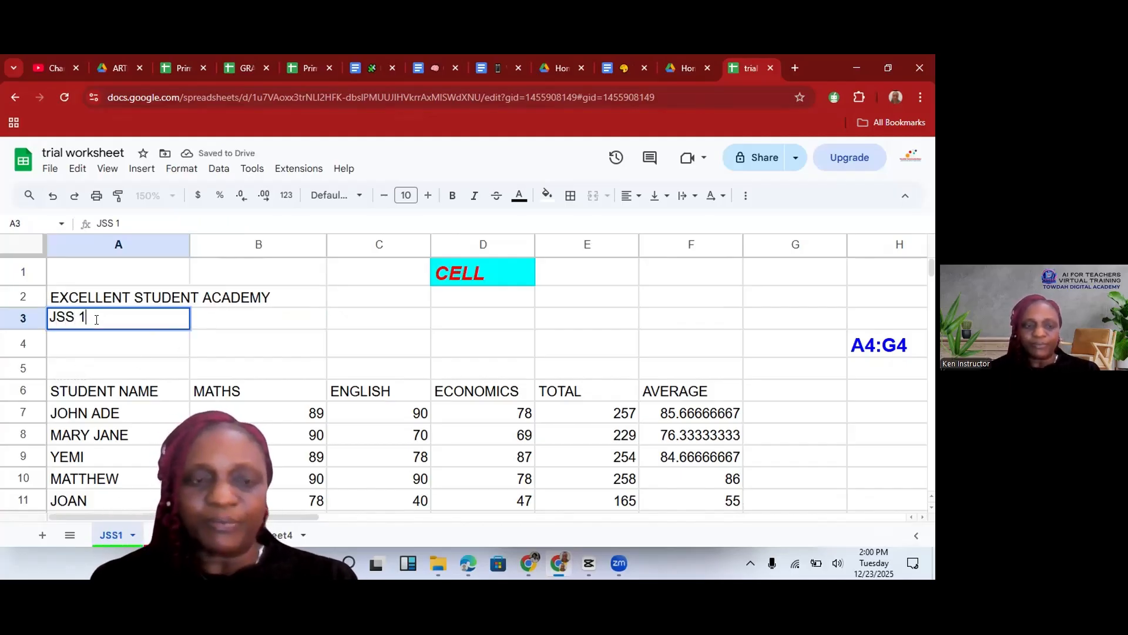